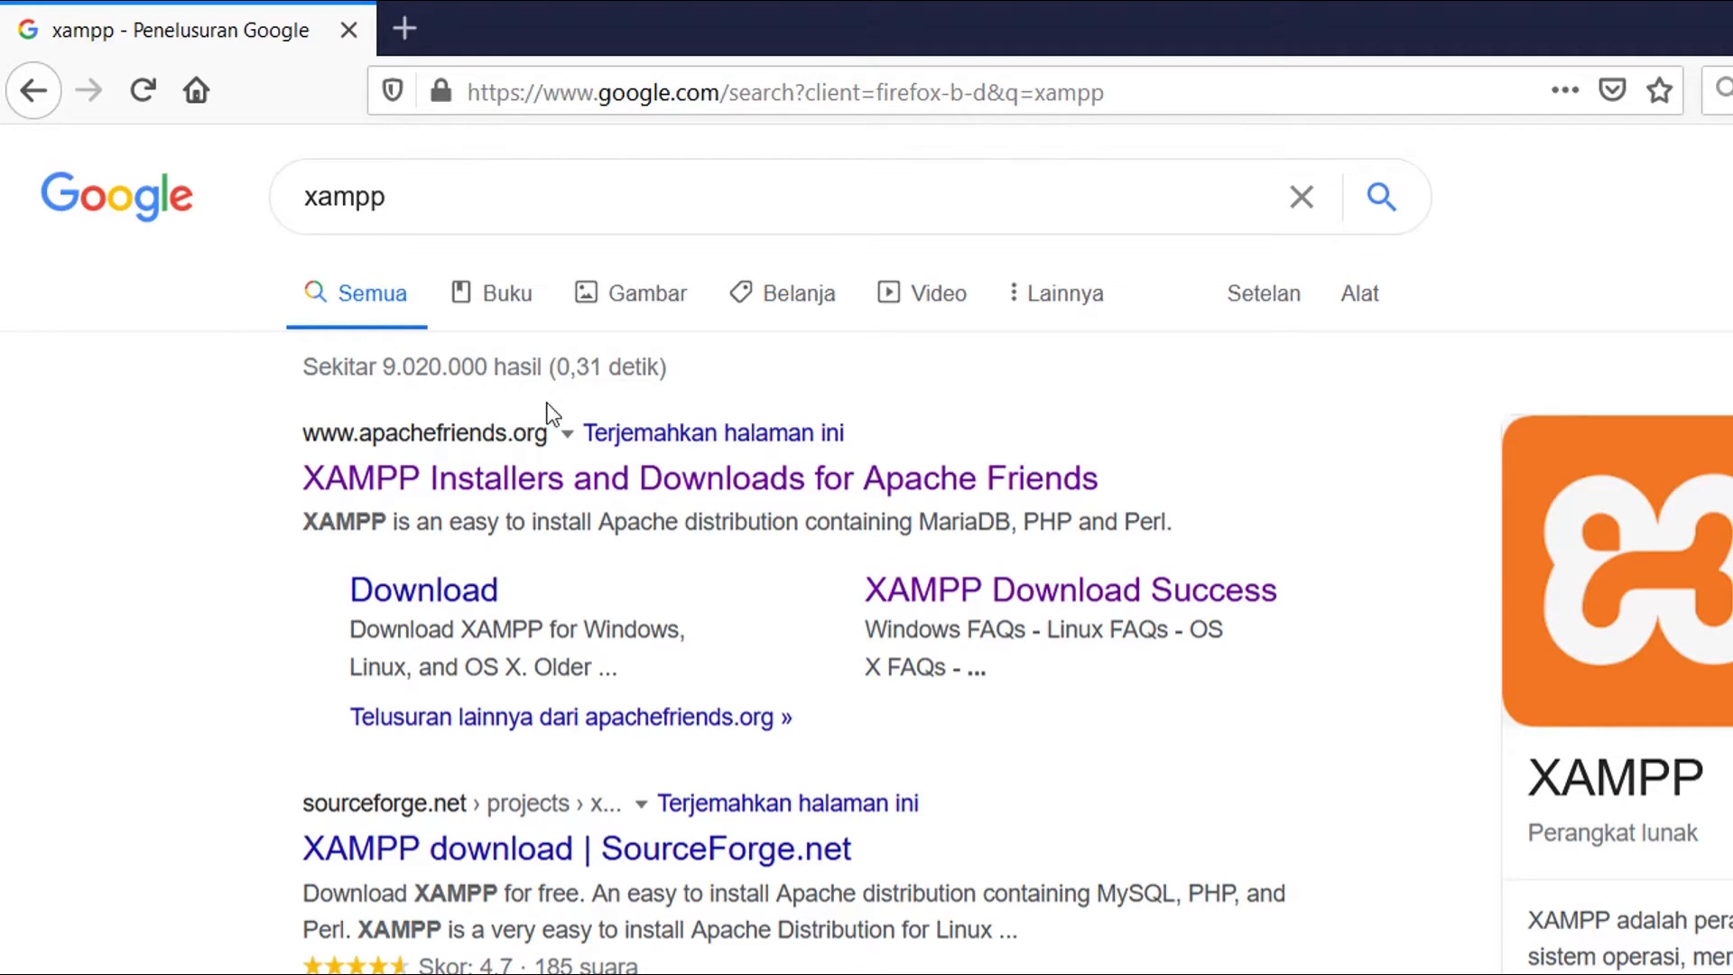
Open the XAMPP site of Apache Friends from the search results and examine its home page and platform downloads
{"action": "left_click", "coordinate": [584, 488]}
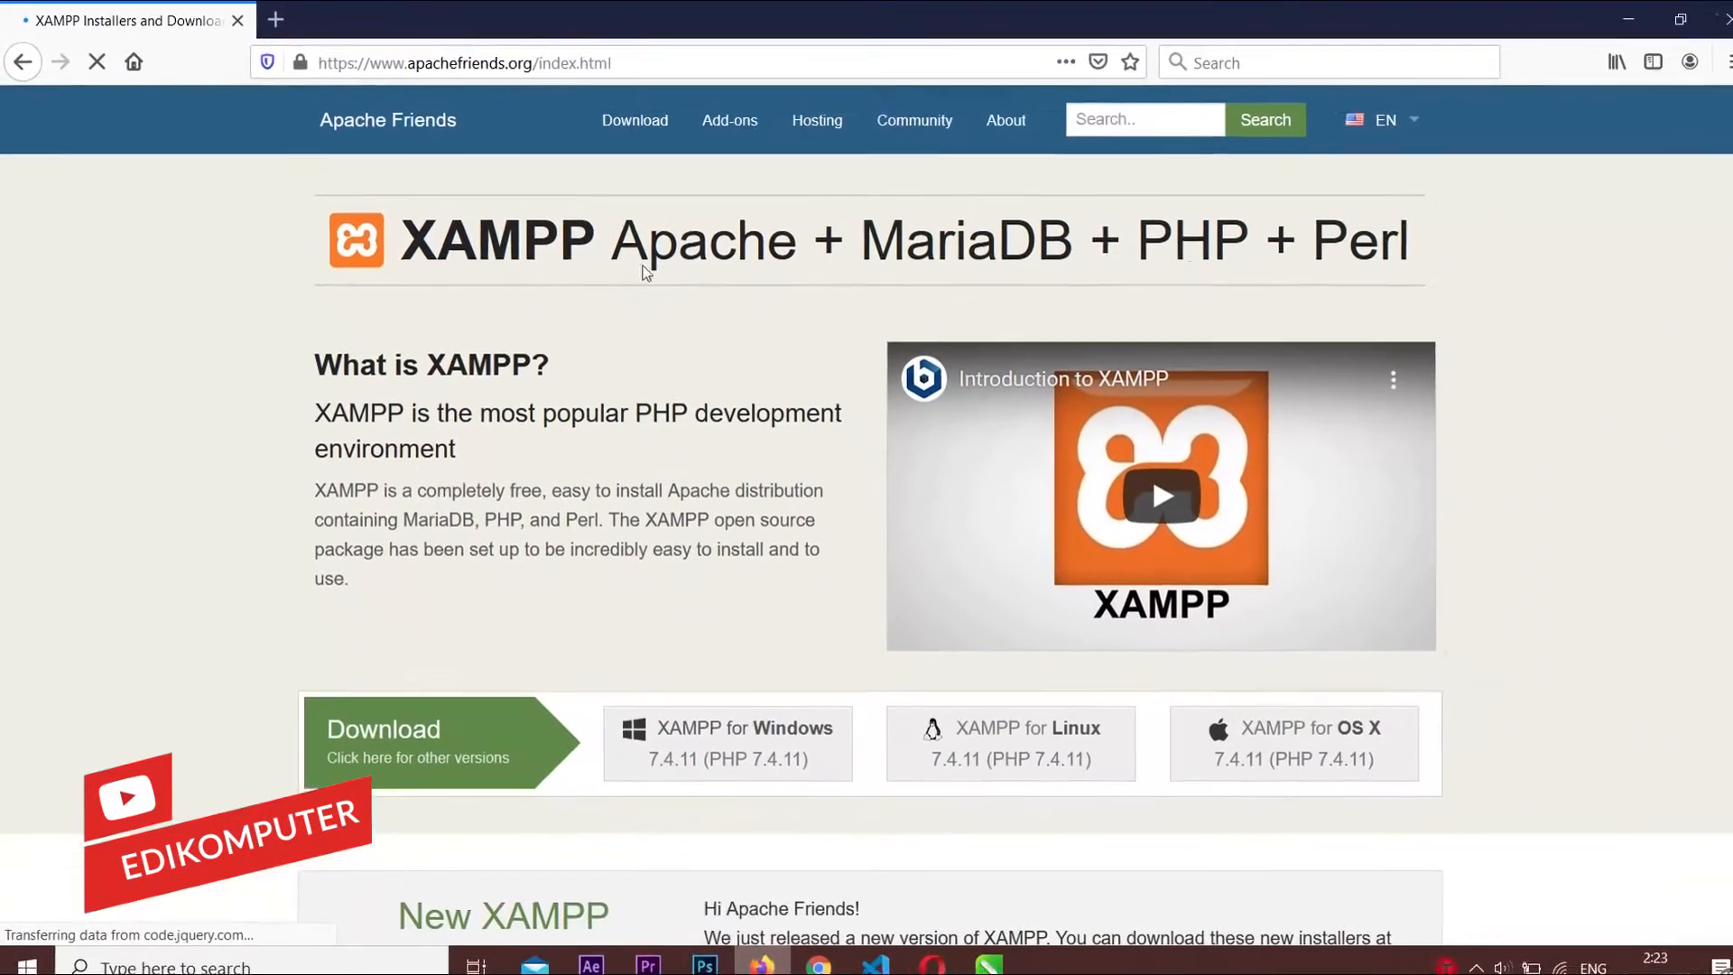
{"action": "scroll", "coordinate": [396, 601], "scroll_direction": "down", "scroll_amount": 3}
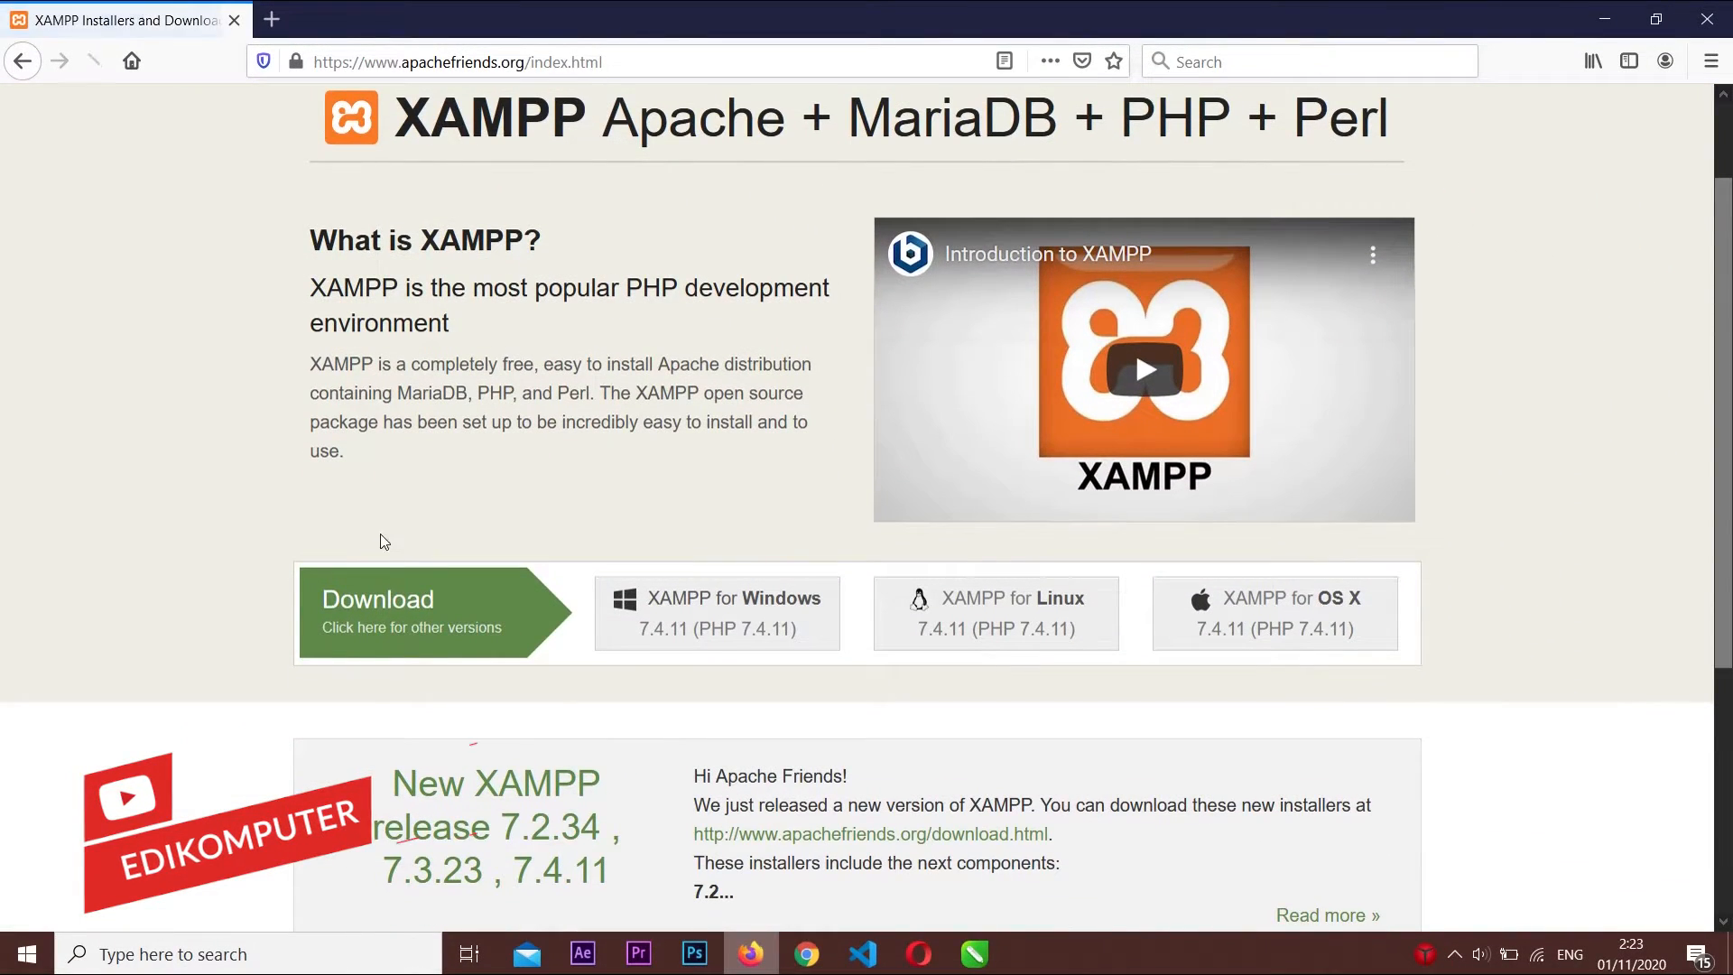
{"action": "scroll", "coordinate": [386, 528], "scroll_direction": "down", "scroll_amount": 3}
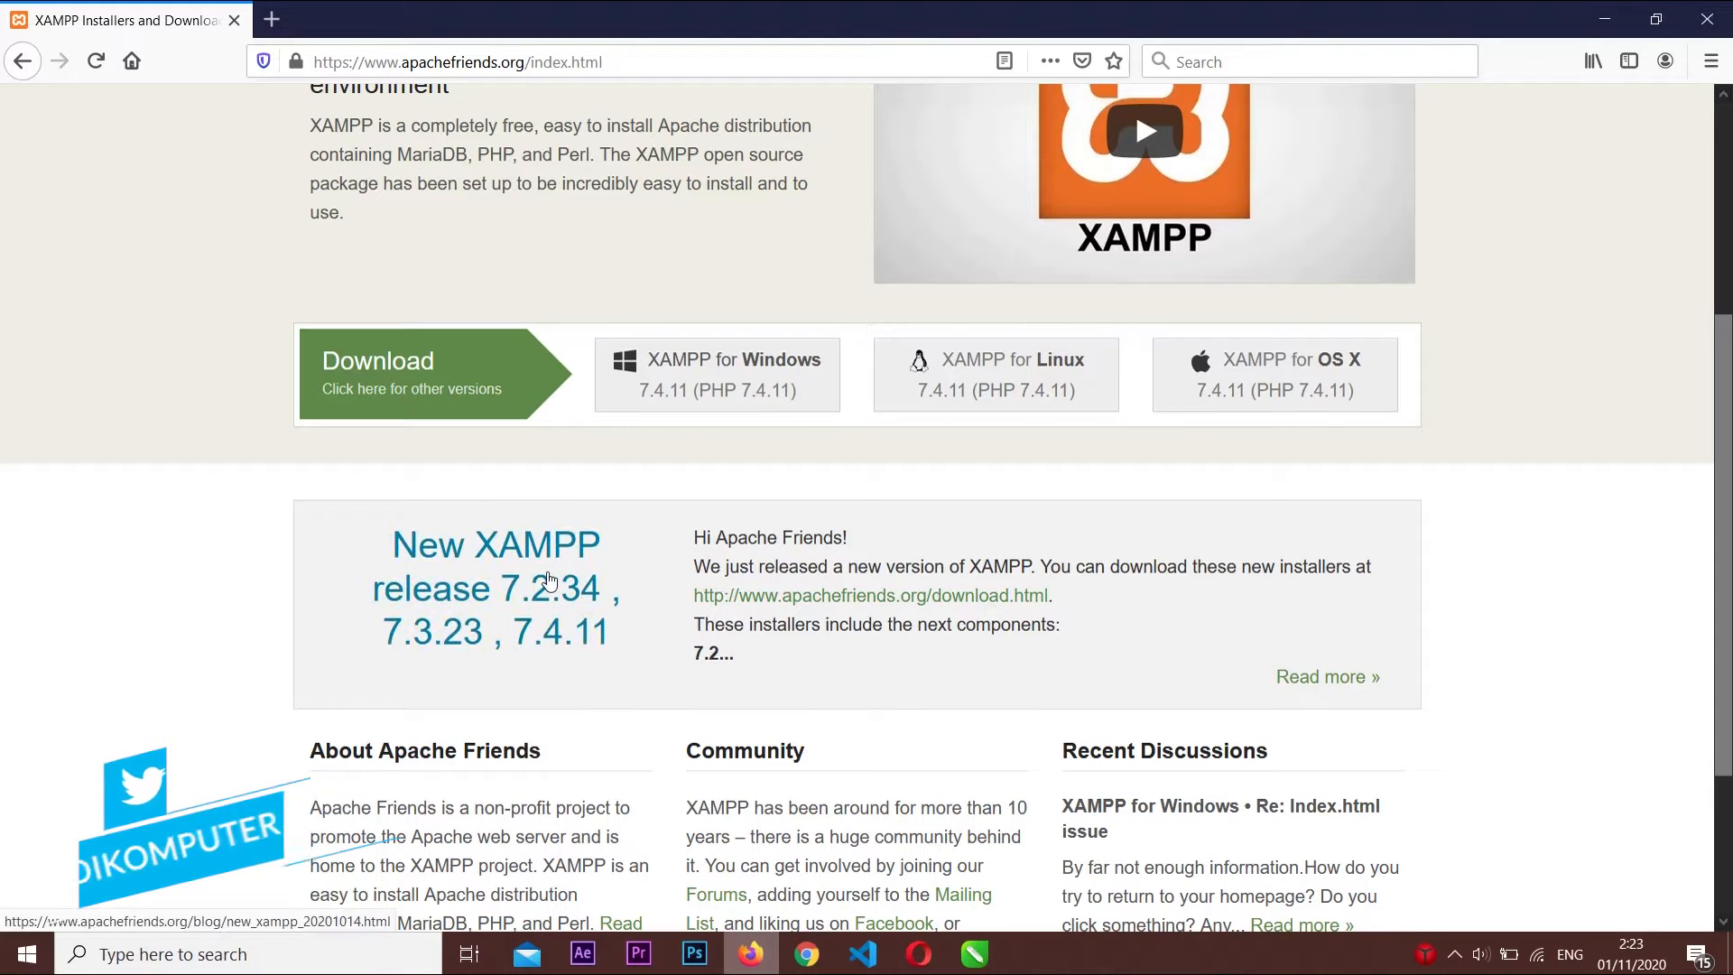
{"action": "scroll", "coordinate": [548, 579], "scroll_direction": "up", "scroll_amount": 2}
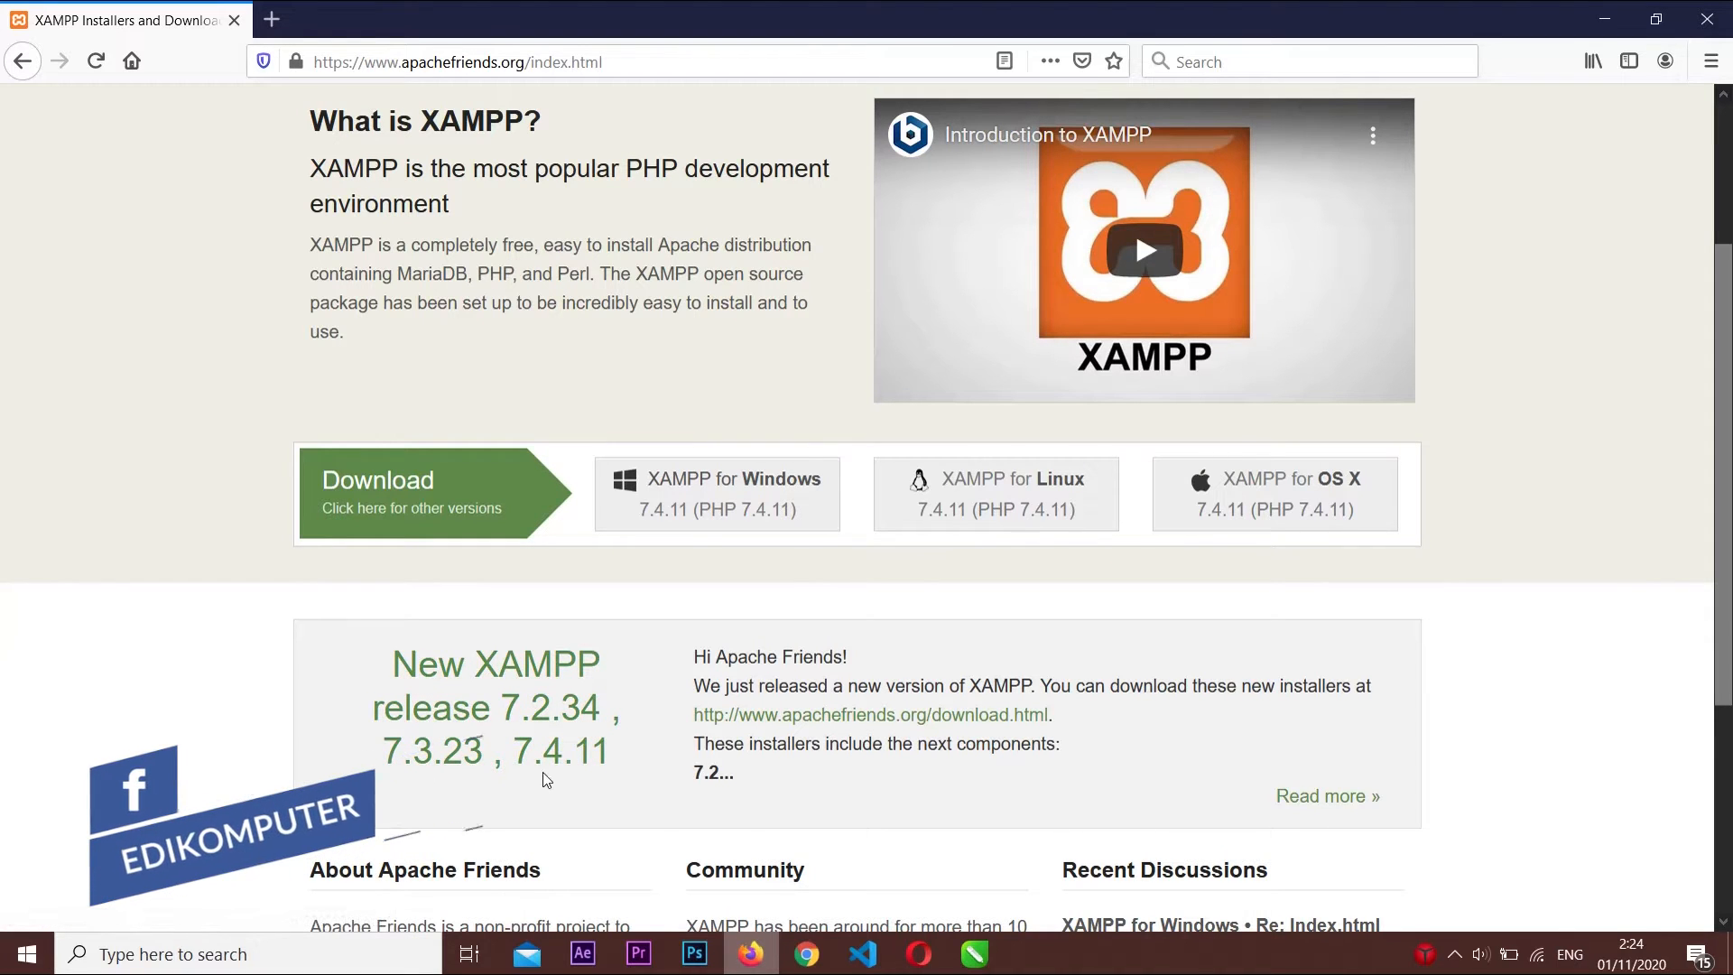
{"action": "scroll", "coordinate": [1372, 648], "scroll_direction": "up", "scroll_amount": 4}
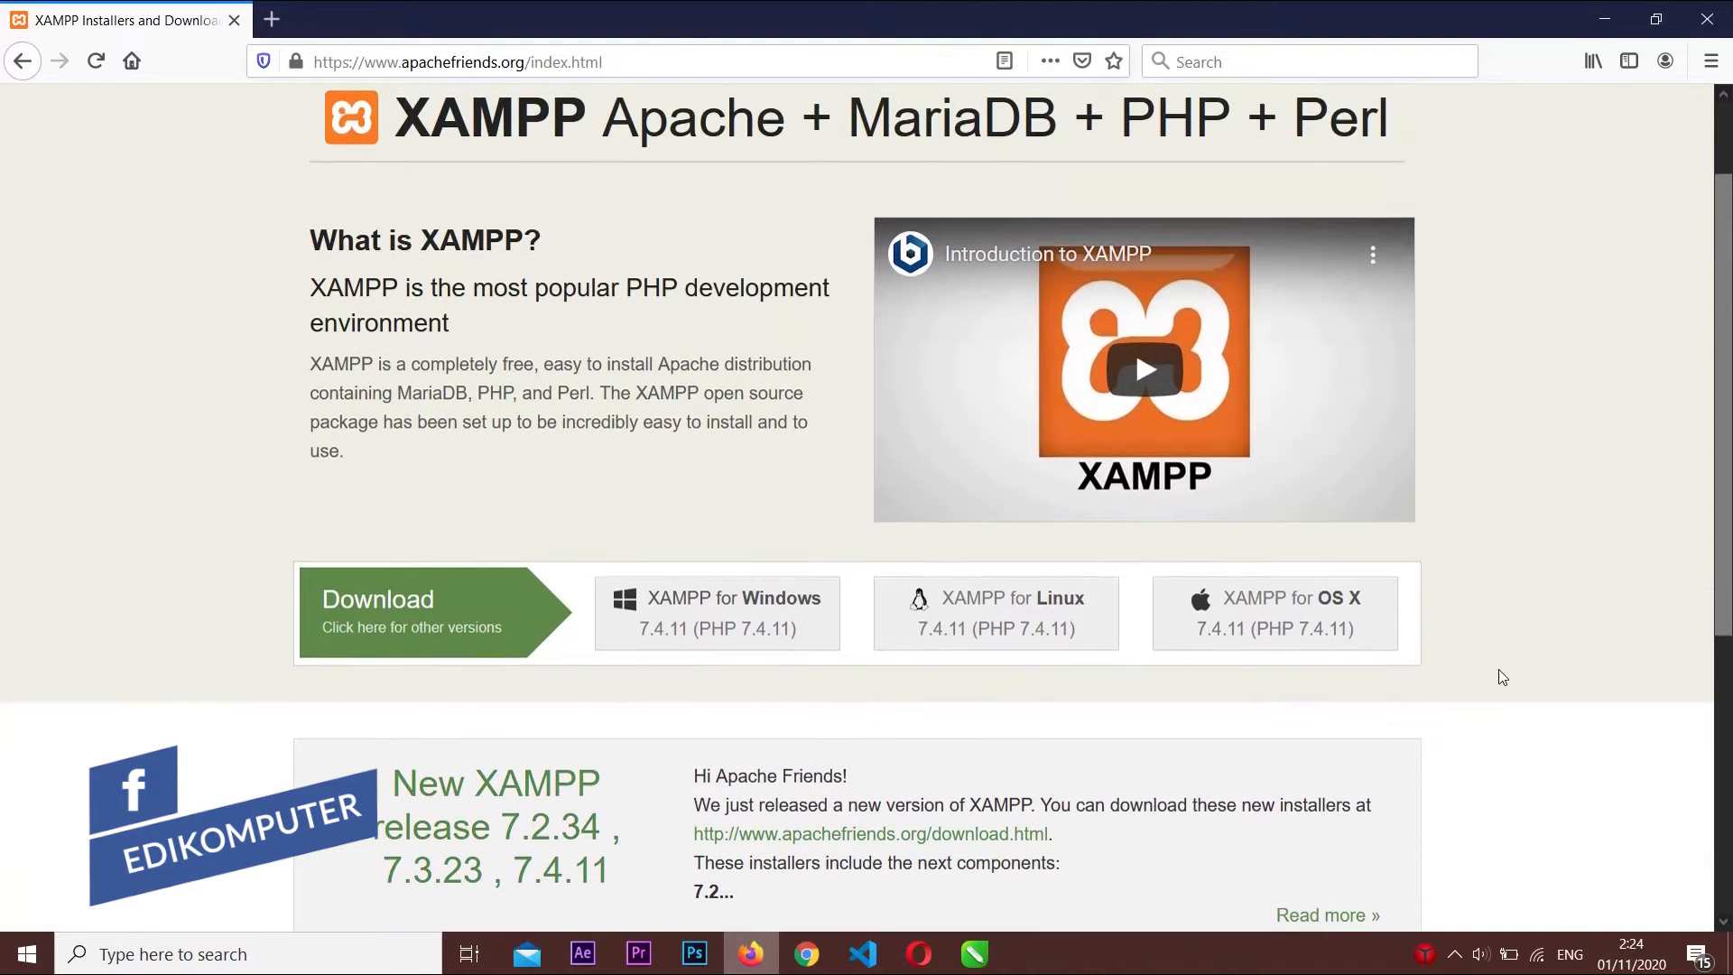
{"action": "scroll", "coordinate": [1498, 670], "scroll_direction": "down", "scroll_amount": 2}
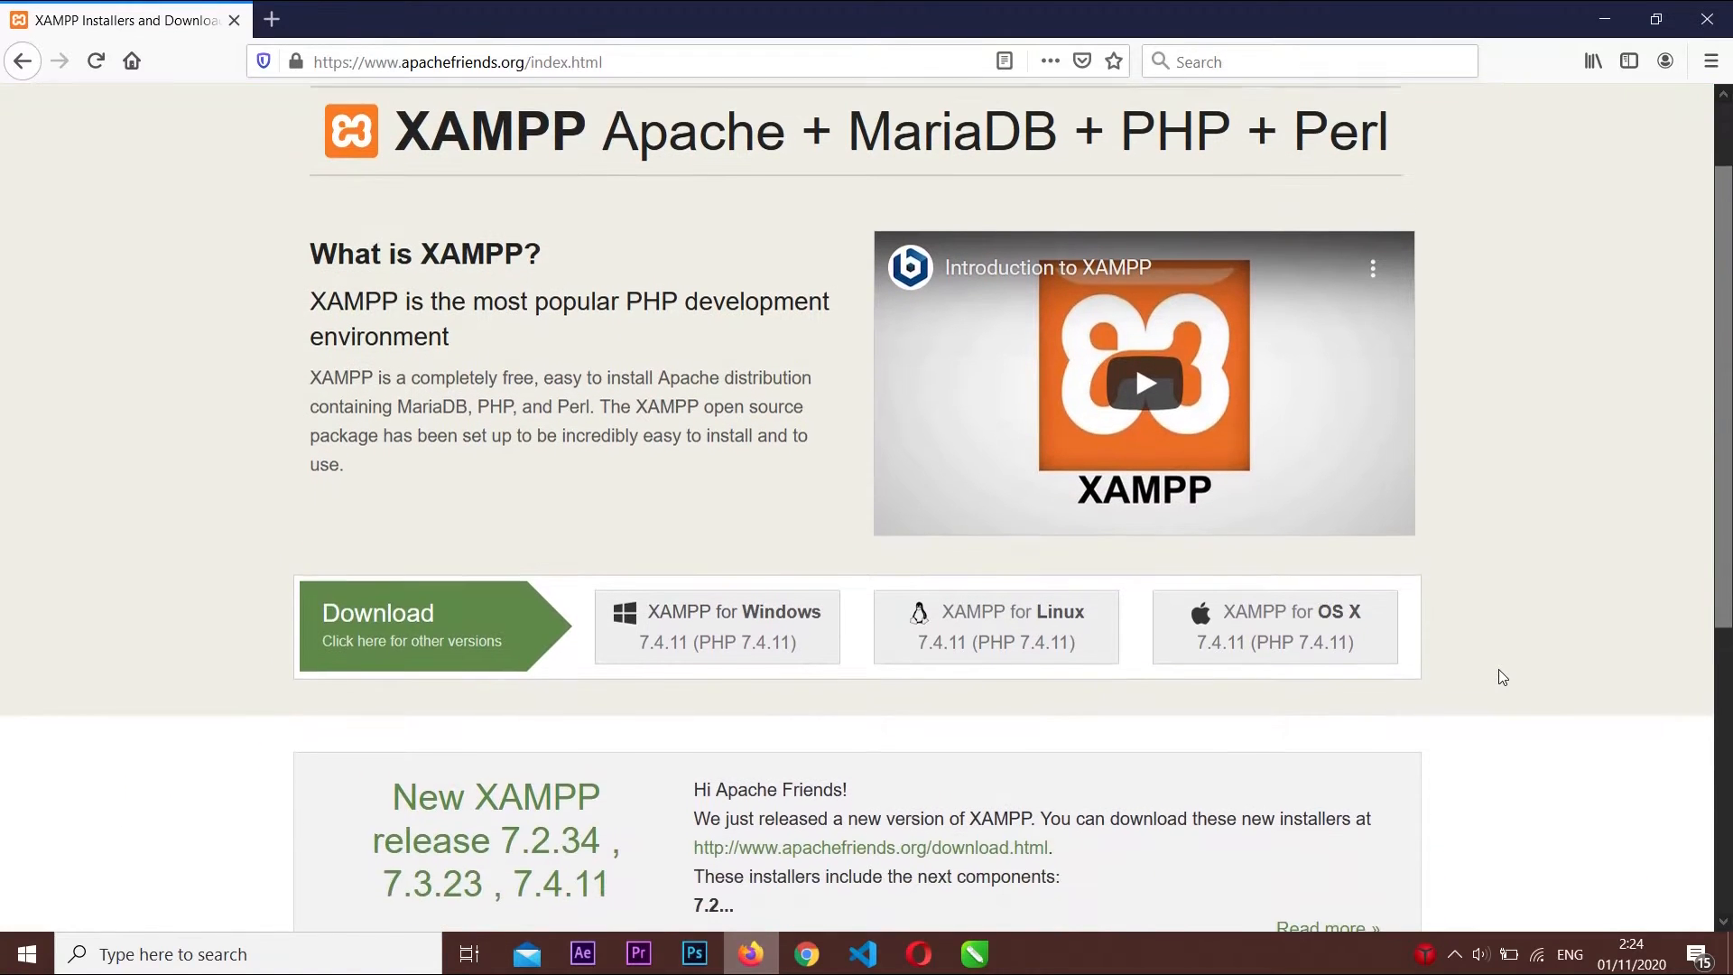
{"action": "scroll", "coordinate": [1499, 671], "scroll_direction": "up", "scroll_amount": 2}
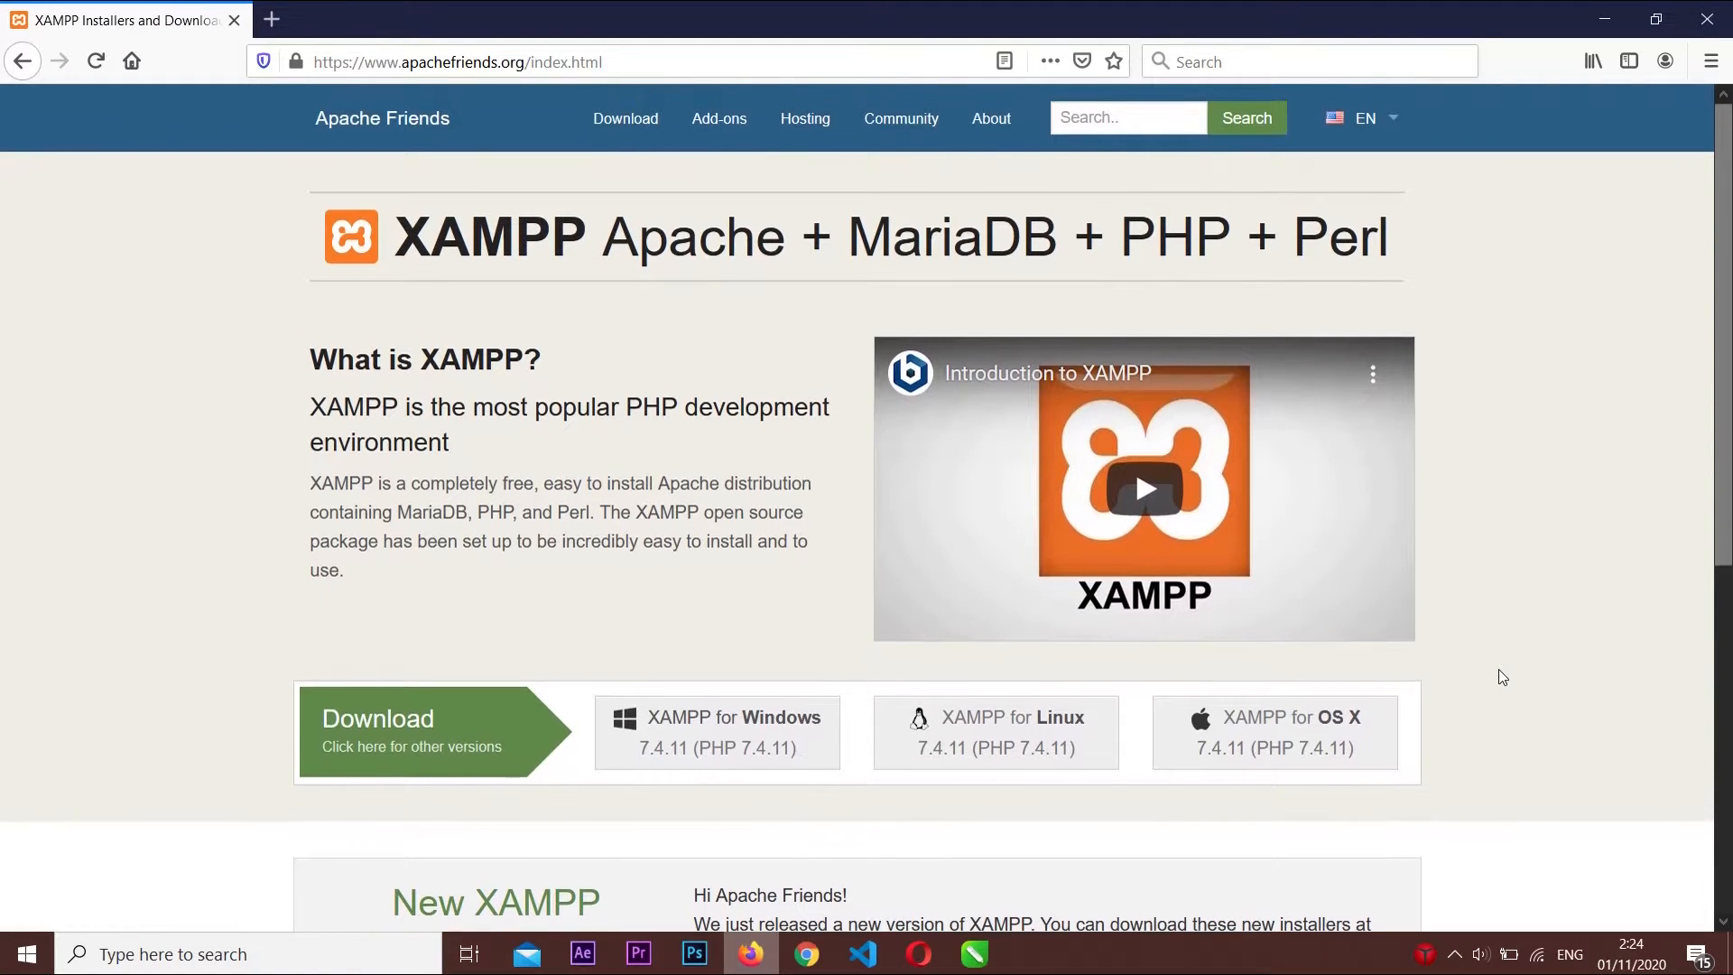
{"action": "scroll", "coordinate": [1499, 669], "scroll_direction": "down", "scroll_amount": 3}
{"action": "scroll", "coordinate": [1502, 677], "scroll_direction": "down", "scroll_amount": 3}
{"action": "scroll", "coordinate": [1503, 677], "scroll_direction": "up", "scroll_amount": 6}
{"action": "left_click", "coordinate": [727, 733]}
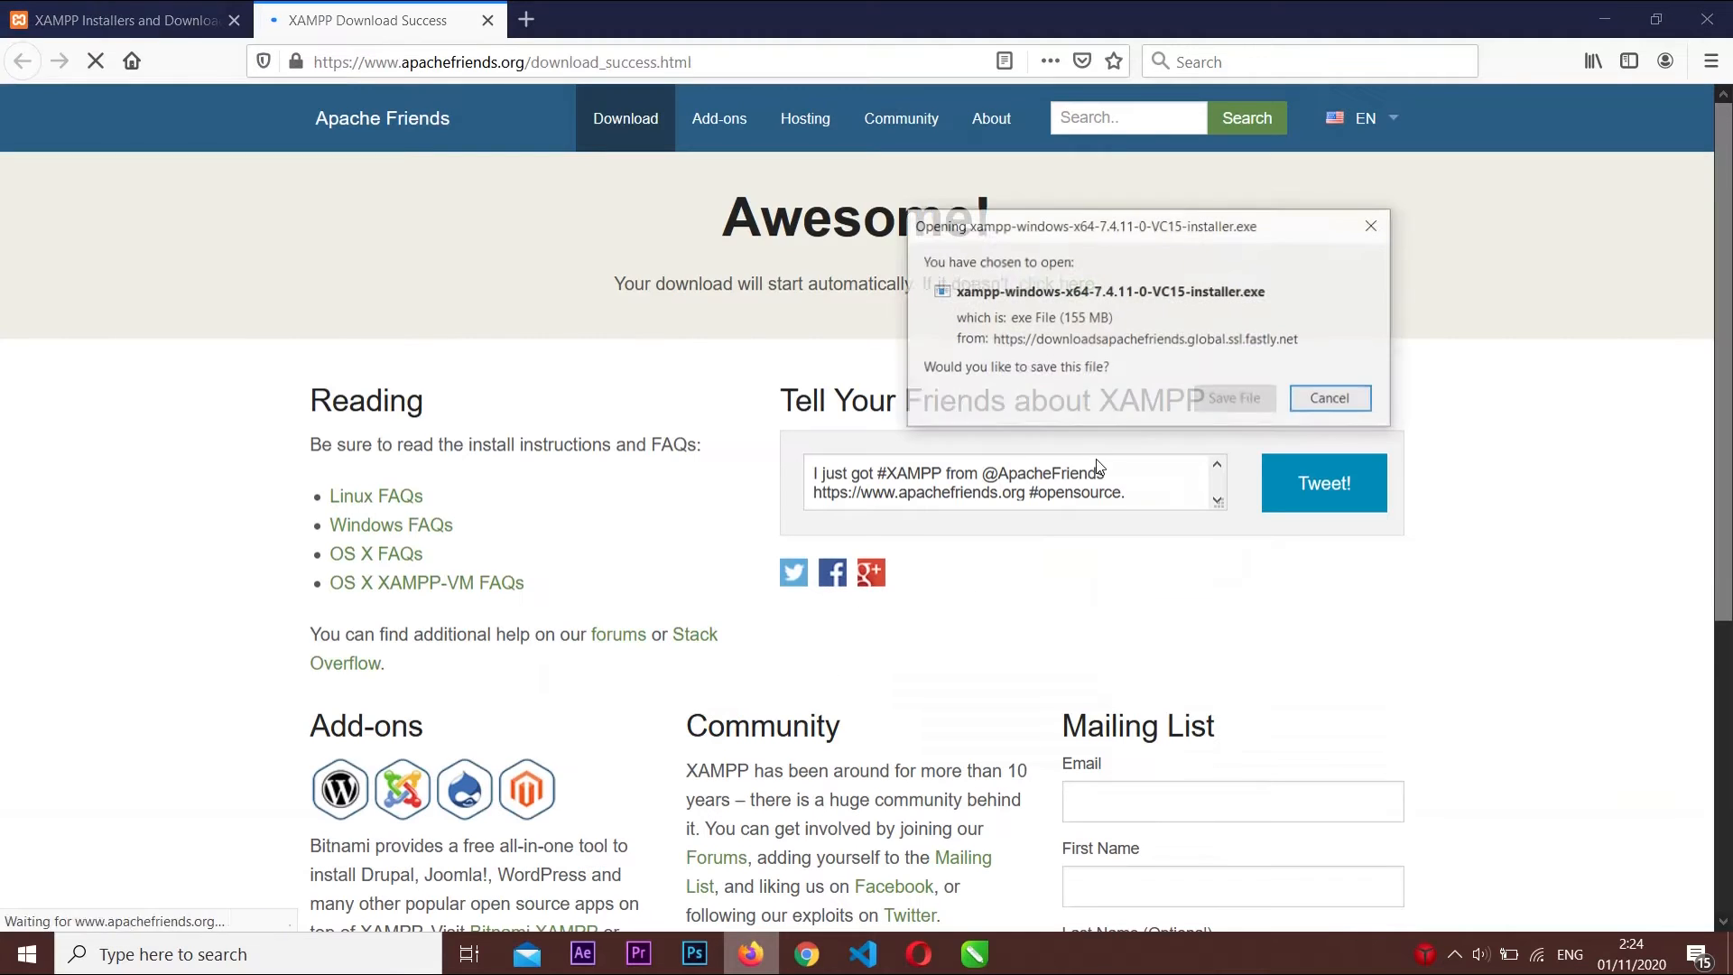
{"action": "left_click_drag", "start_coordinate": [1103, 225], "coordinate": [911, 214]}
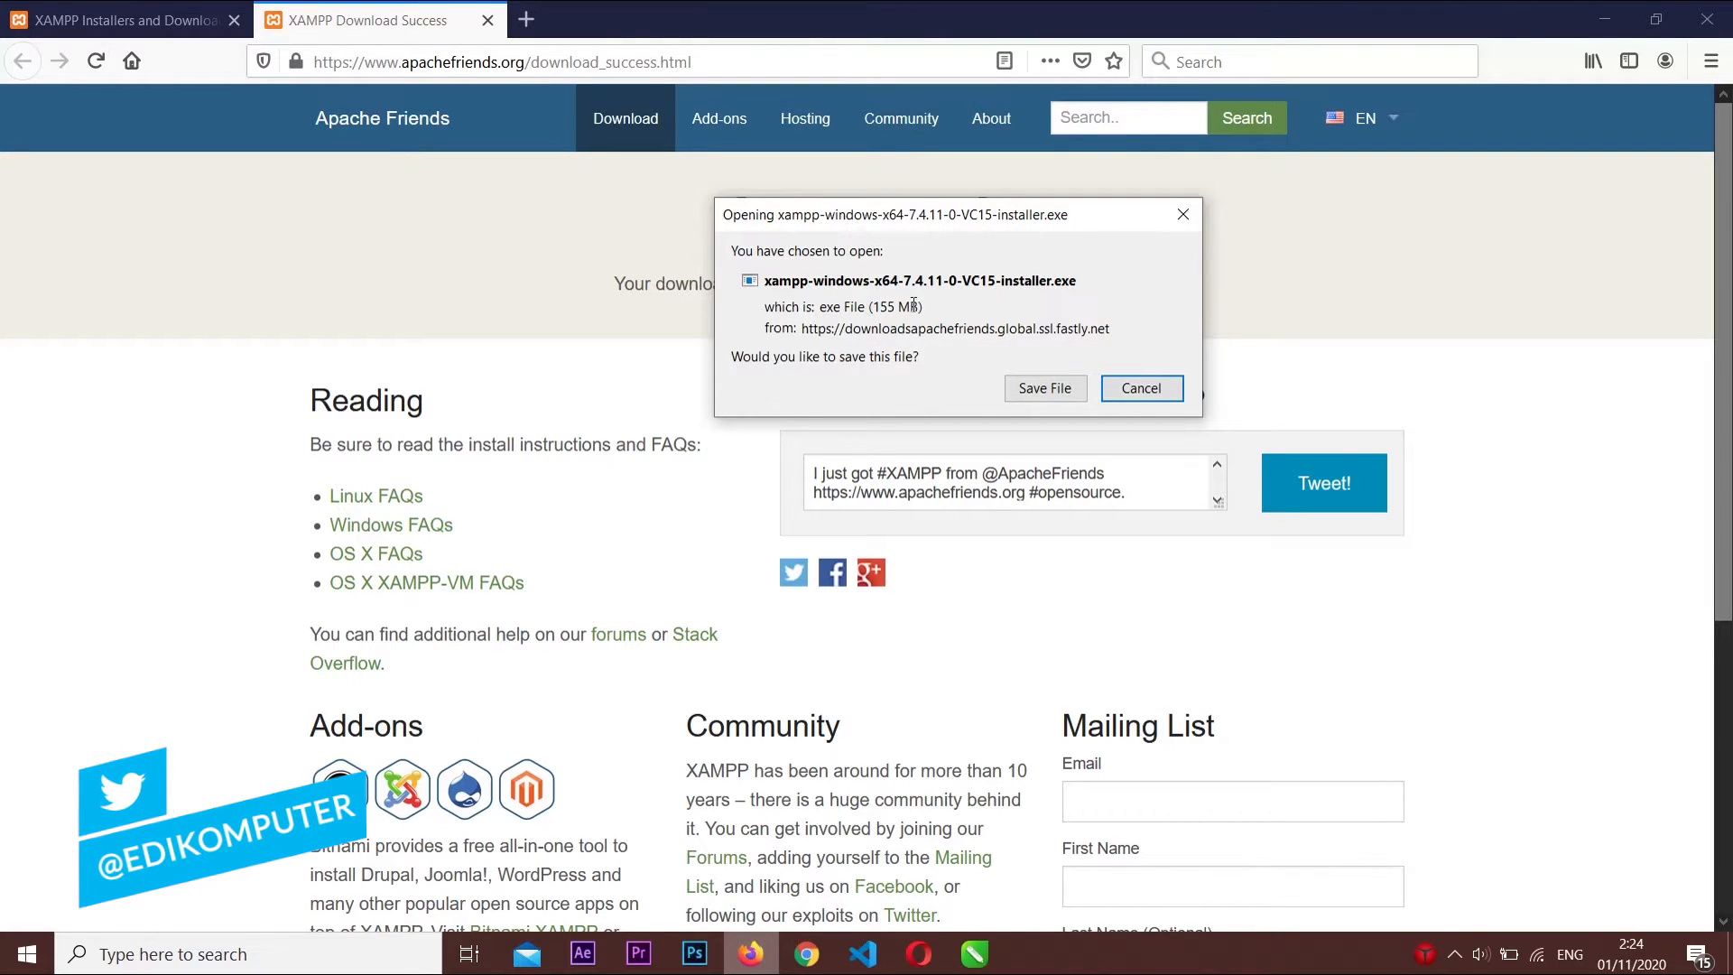
{"action": "left_click", "coordinate": [1130, 386]}
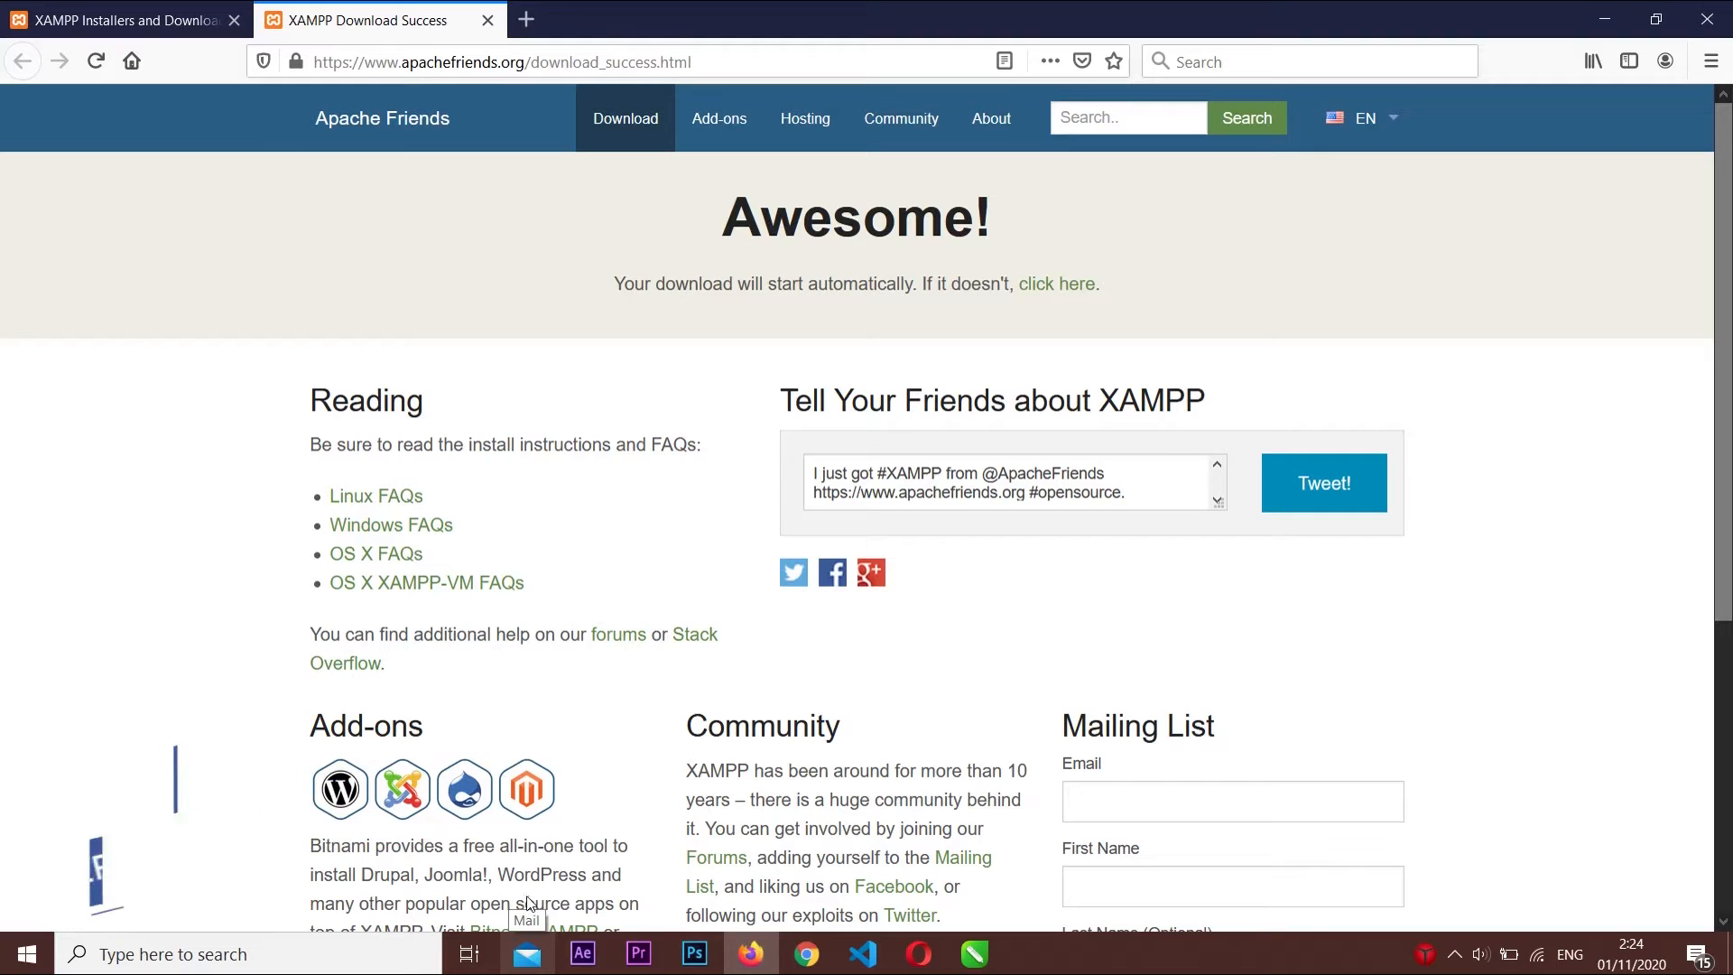
Switch to File Explorer, show the Downloads folder in a maximized window and widen the Name column to fit the full file name
{"action": "key", "text": "super+e"}
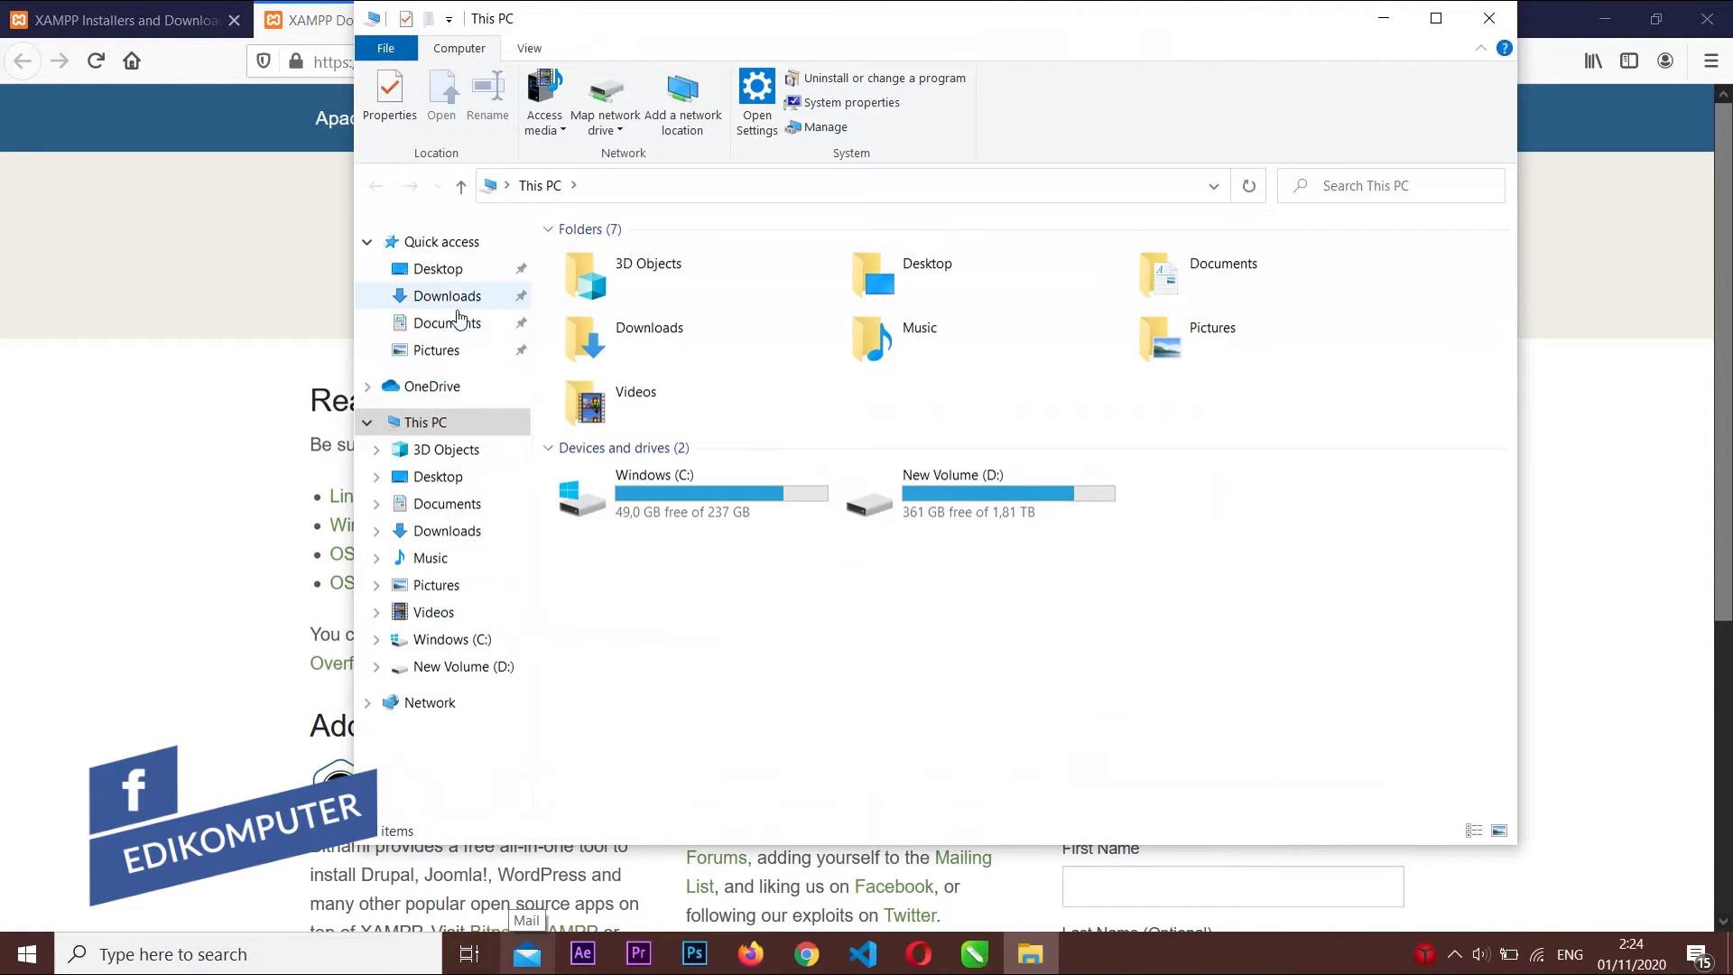
{"action": "left_click", "coordinate": [451, 297]}
{"action": "left_click", "coordinate": [641, 294]}
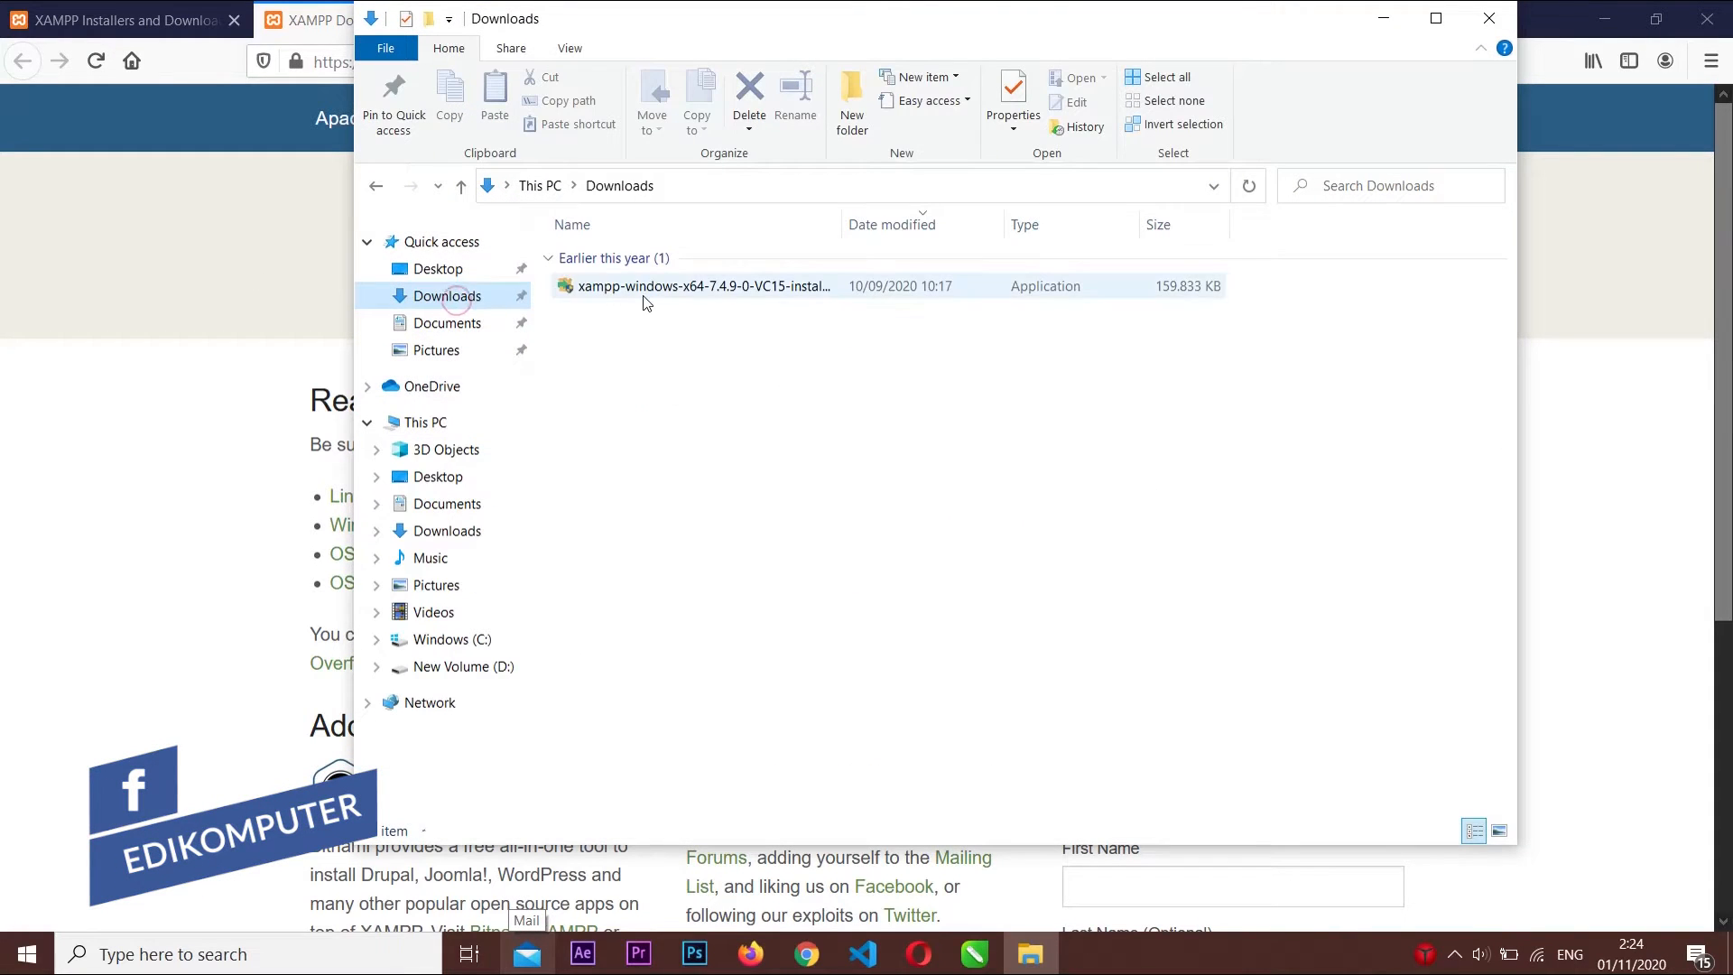
{"action": "left_click", "coordinate": [1443, 25]}
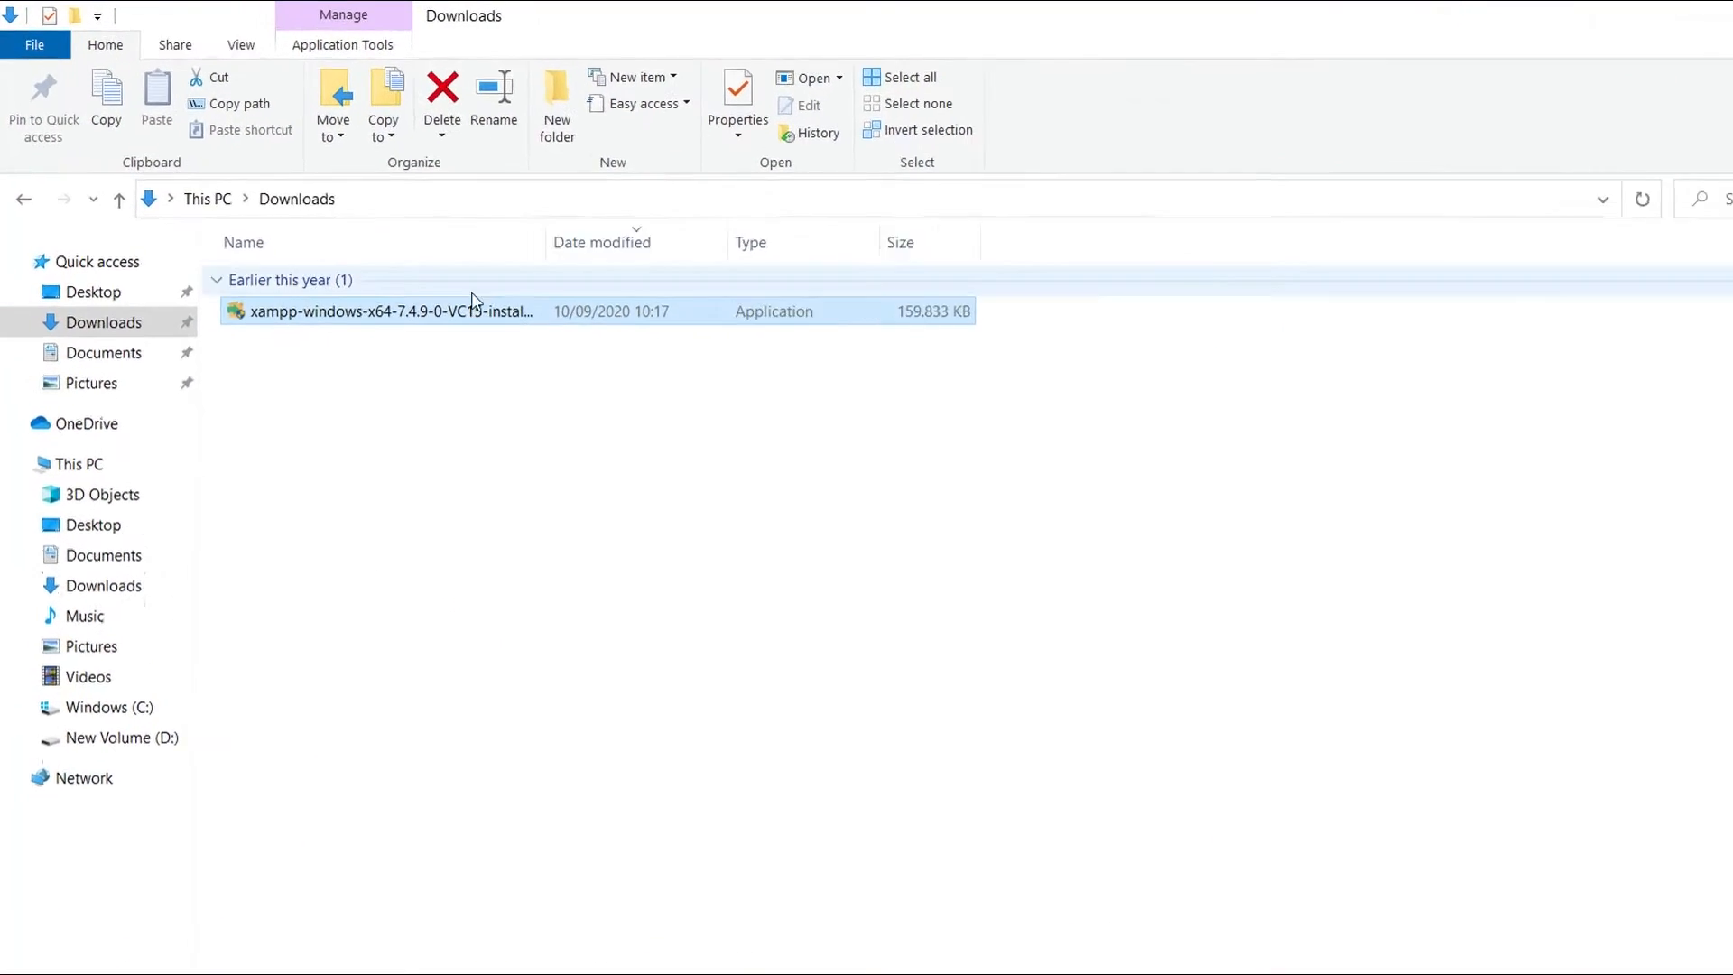
{"action": "left_click_drag", "start_coordinate": [546, 244], "coordinate": [794, 256]}
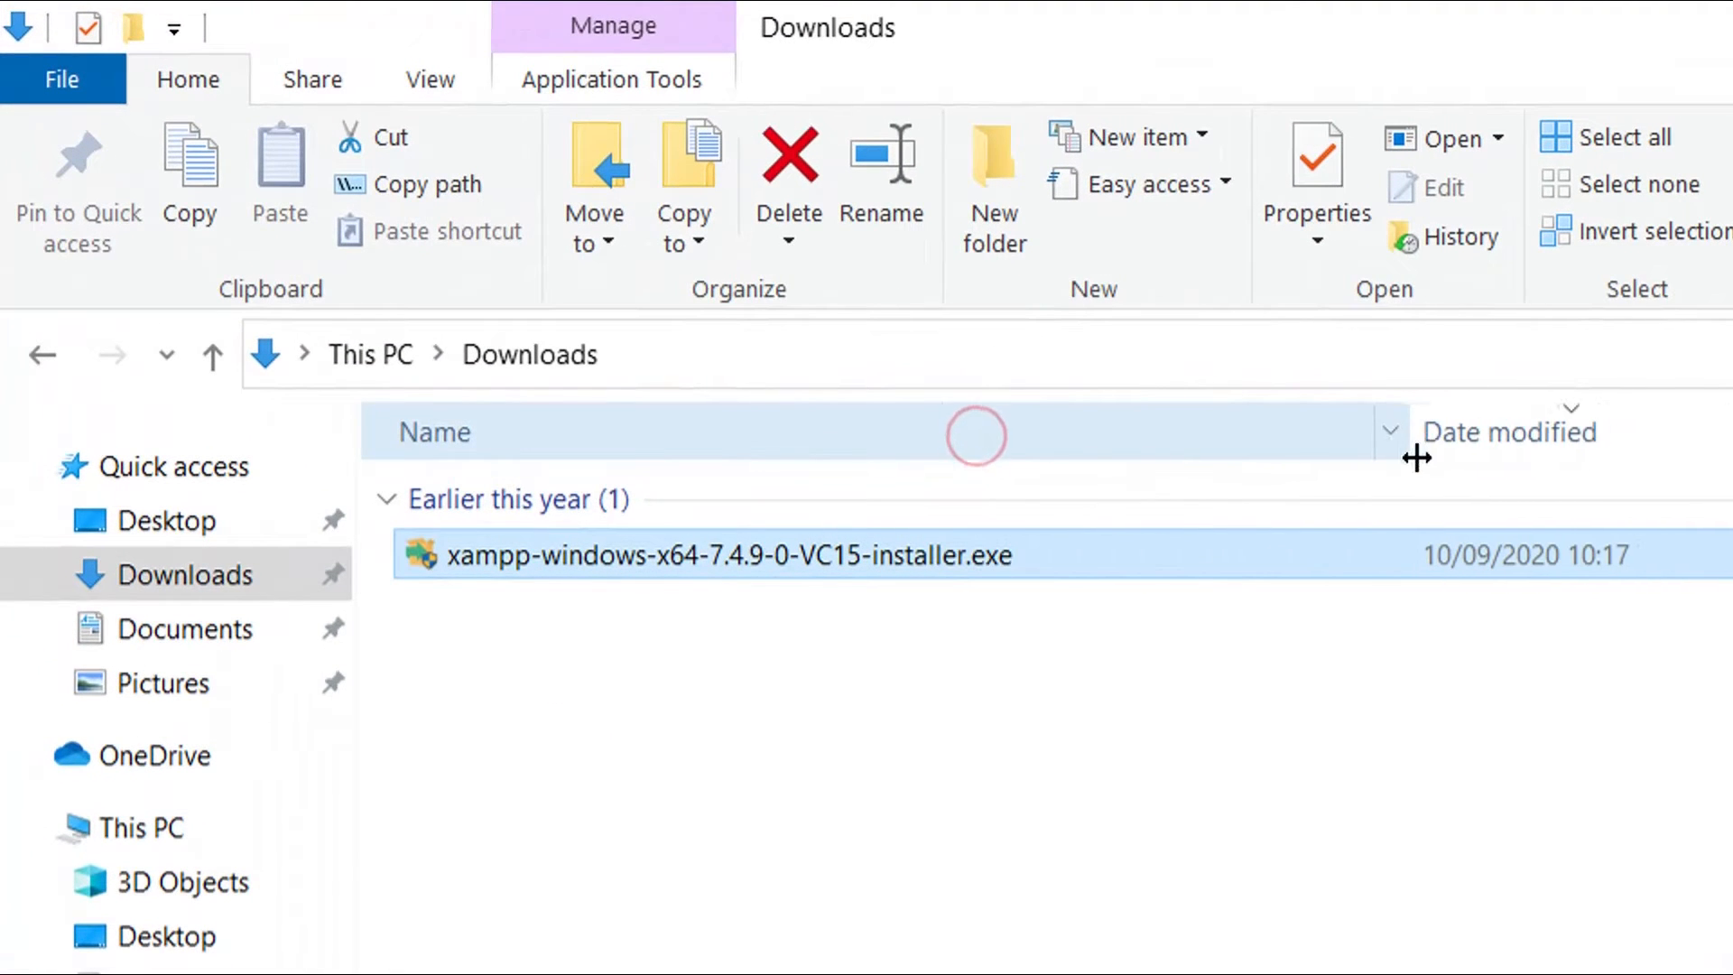
{"action": "left_click_drag", "start_coordinate": [1416, 458], "coordinate": [1407, 458]}
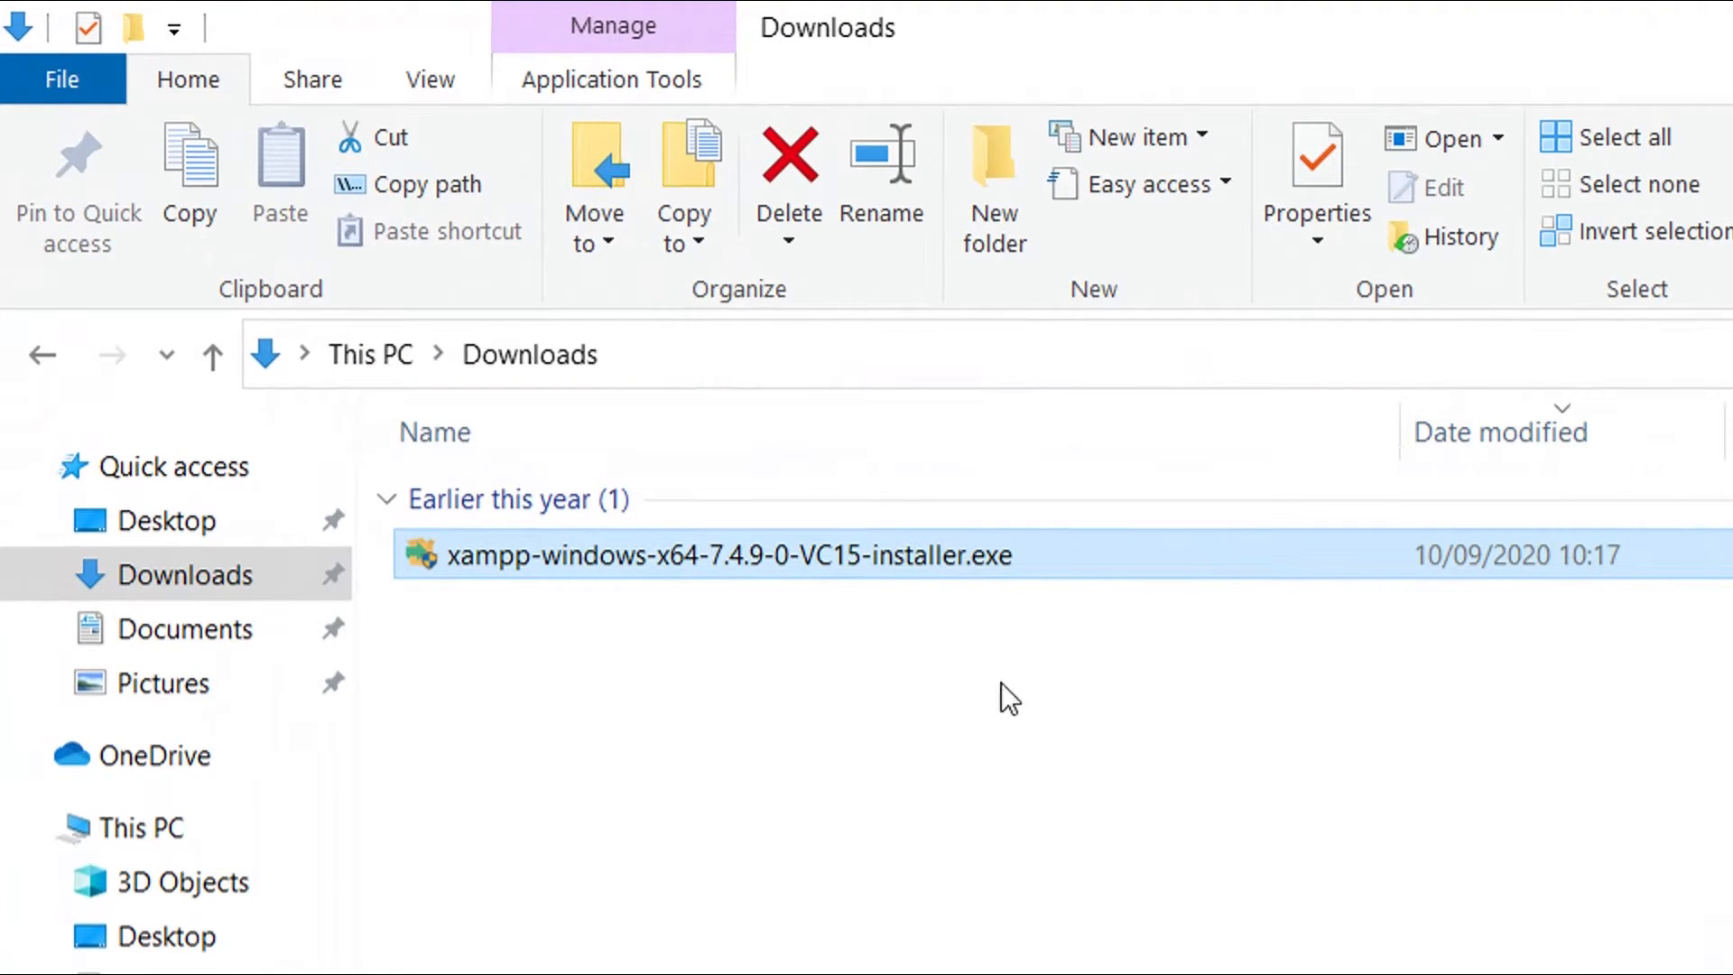
{"action": "left_click", "coordinate": [961, 801]}
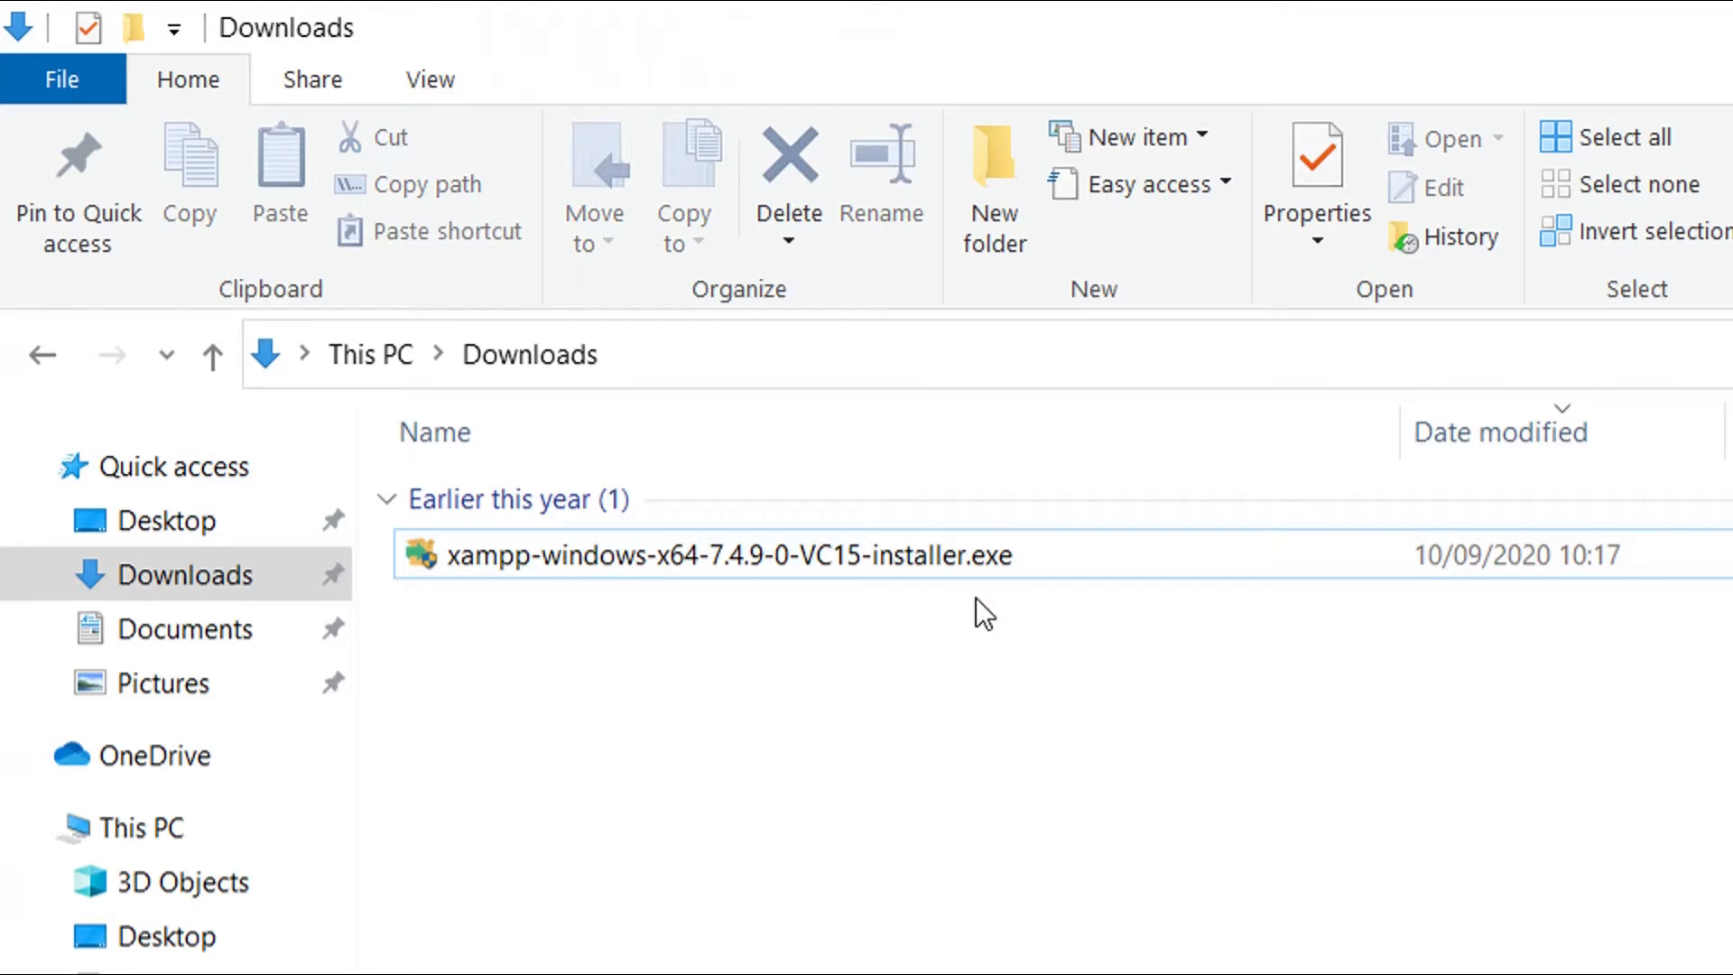
Run xampp-windows-x64-7.4.9-0-VC15-installer.exe and advance to the installation folder page with all components selected
{"action": "left_click", "coordinate": [945, 553]}
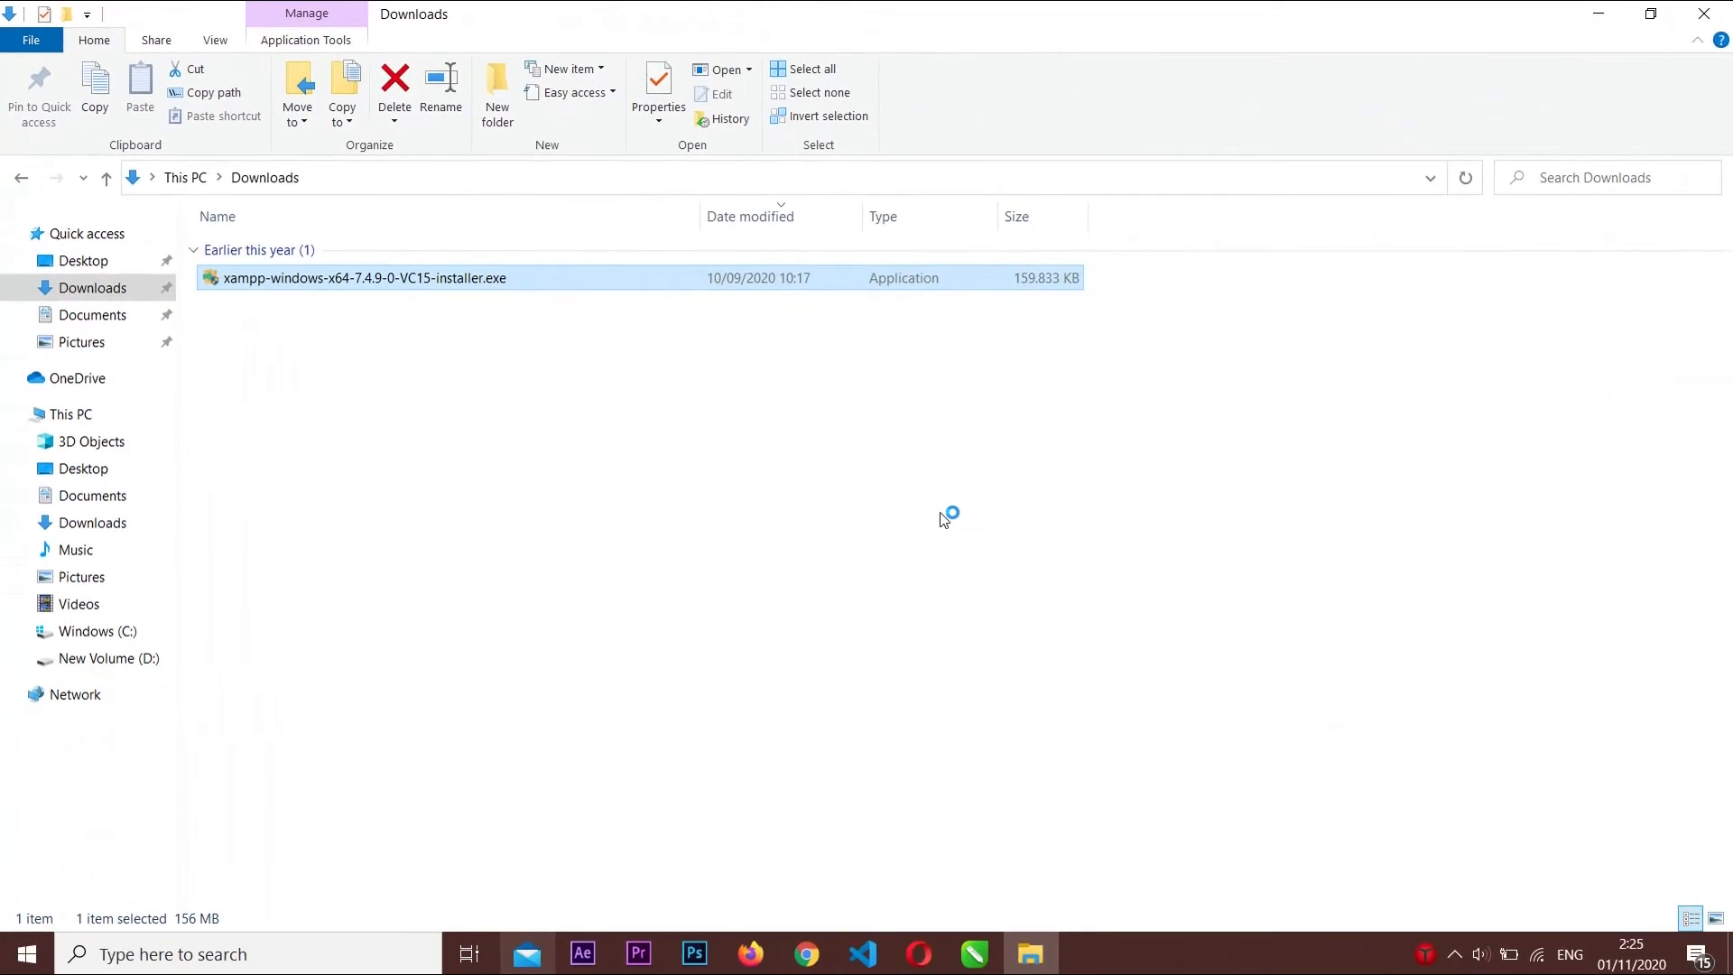
{"action": "left_click", "coordinate": [893, 511]}
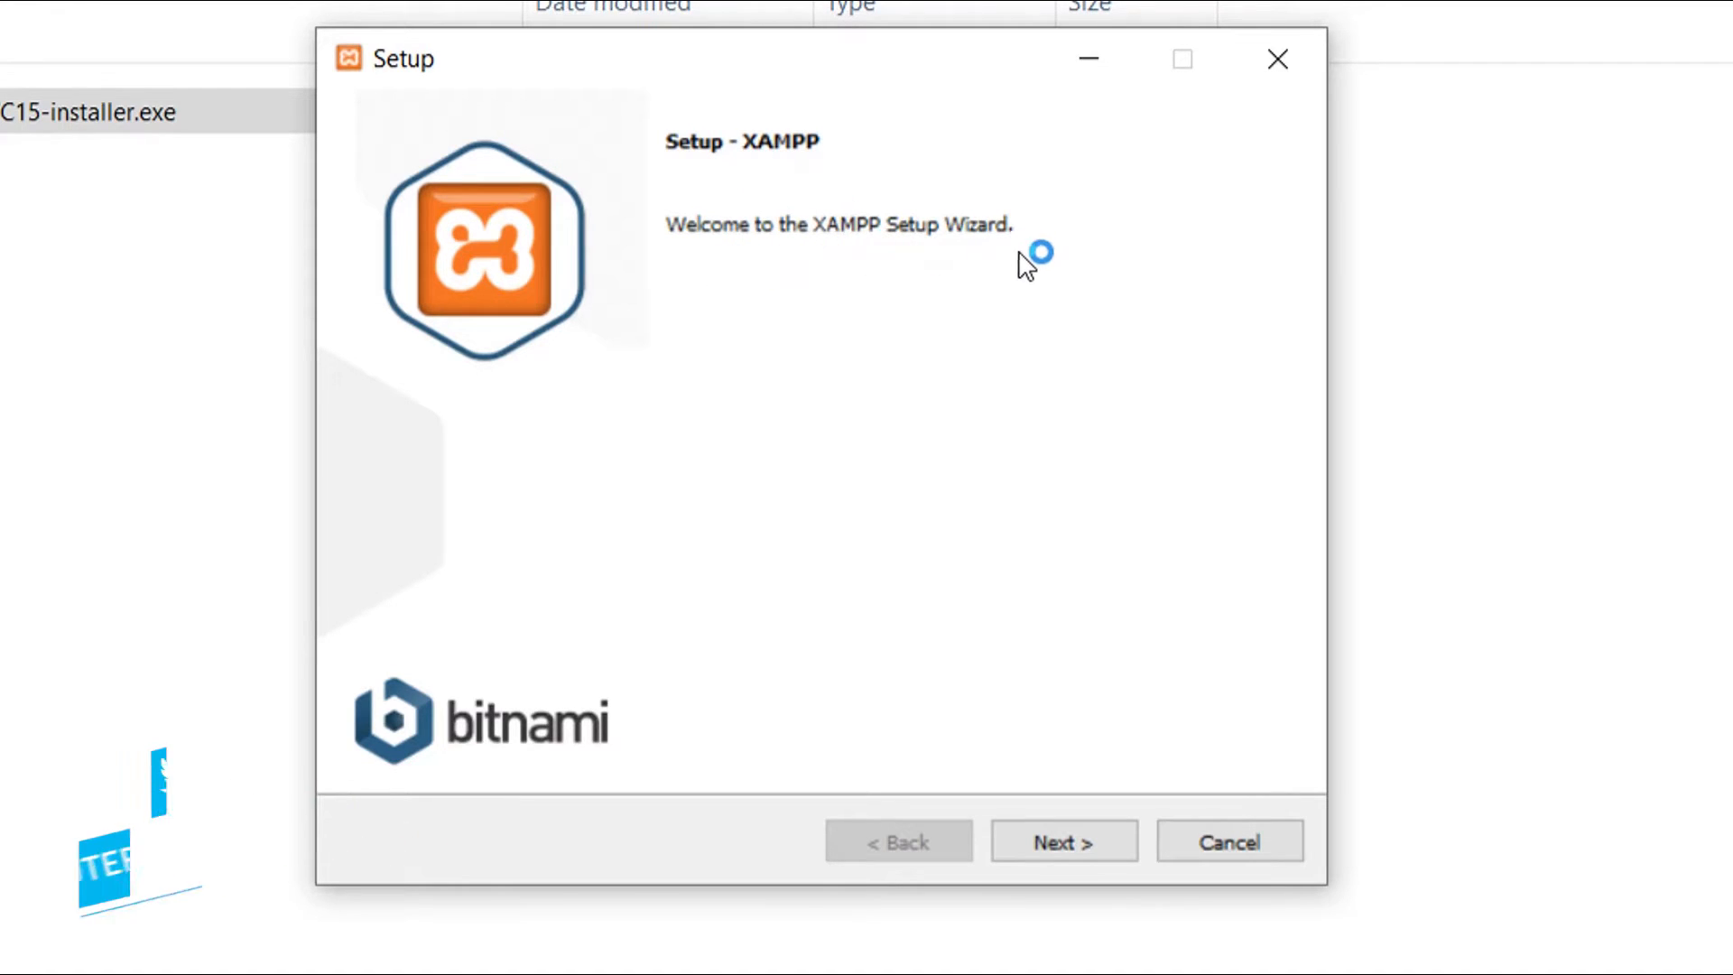
{"action": "left_click", "coordinate": [1094, 837]}
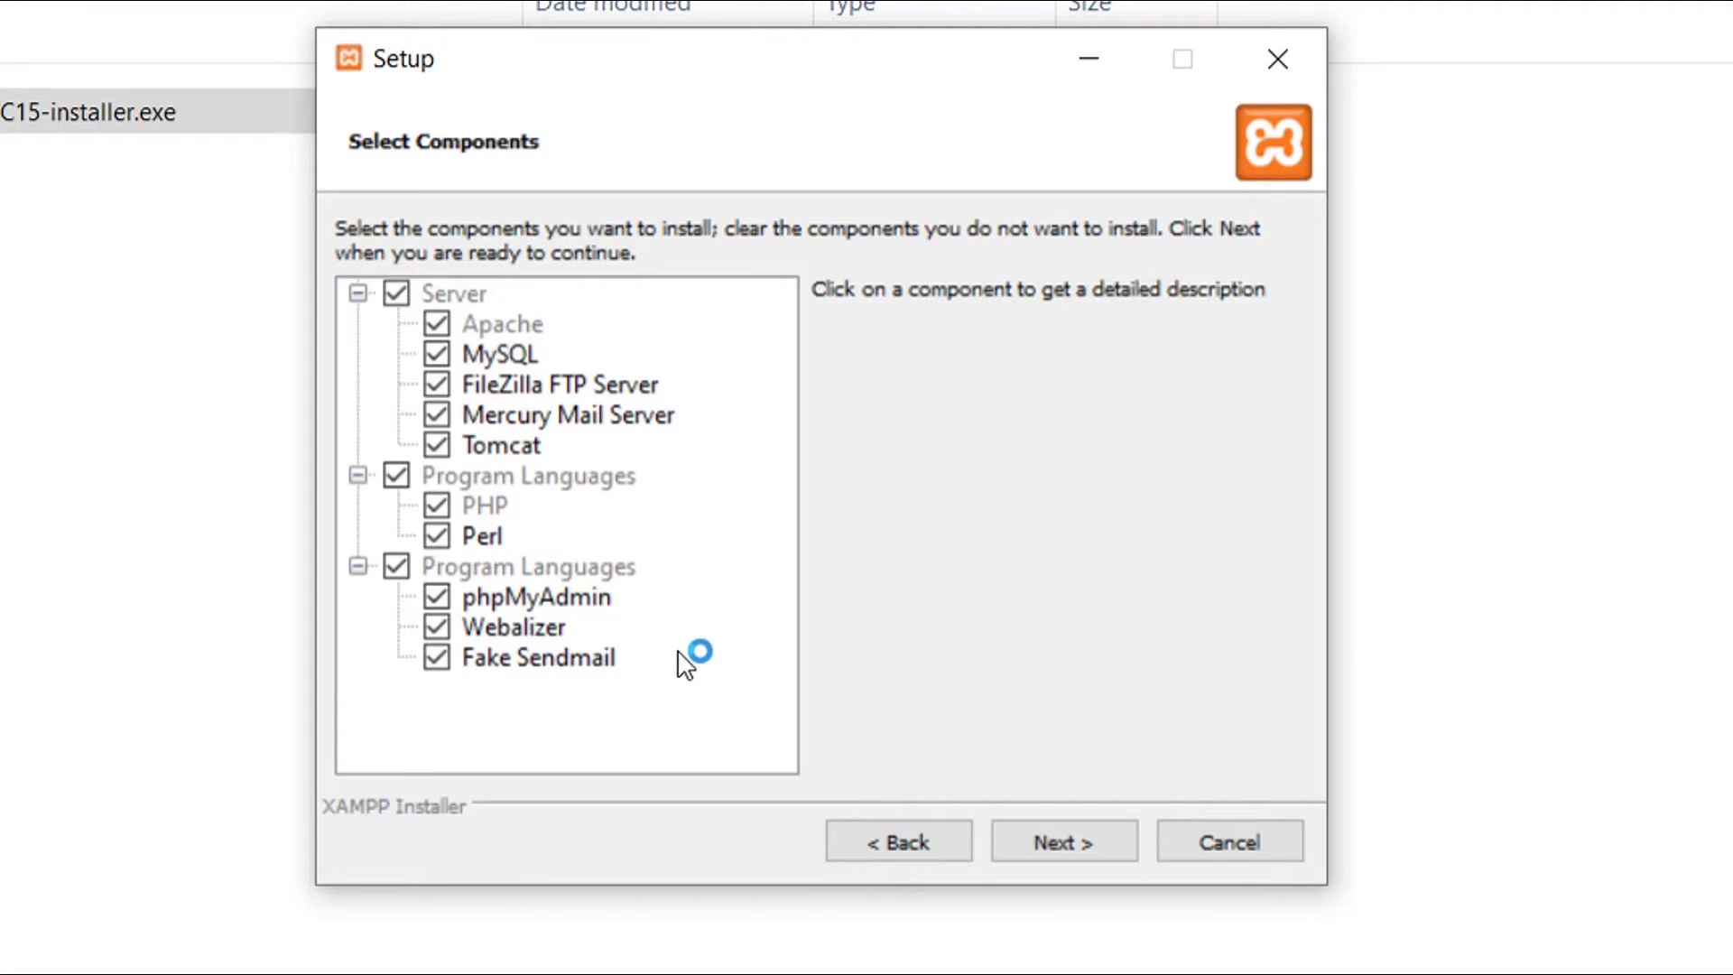
{"action": "left_click", "coordinate": [1104, 847]}
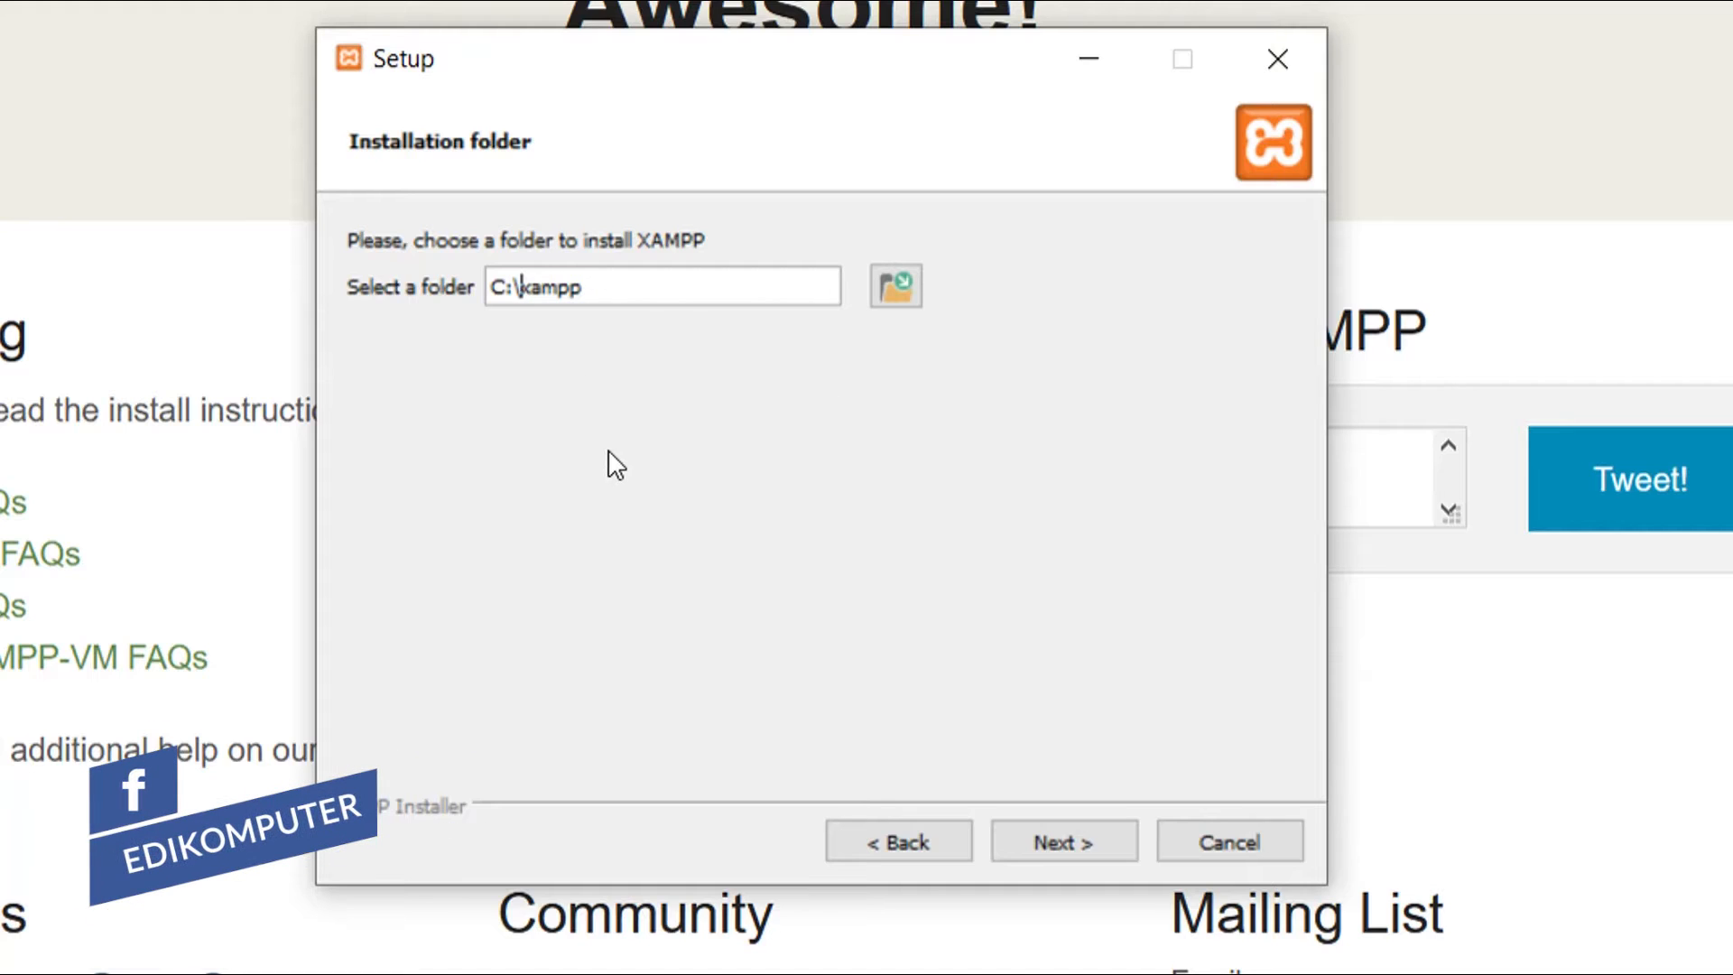
Set the installation folder to D:\xampp and start the installation, keeping English and the Bitnami information option
{"action": "left_click_drag", "start_coordinate": [502, 302], "coordinate": [492, 296]}
{"action": "type", "text": "D"}
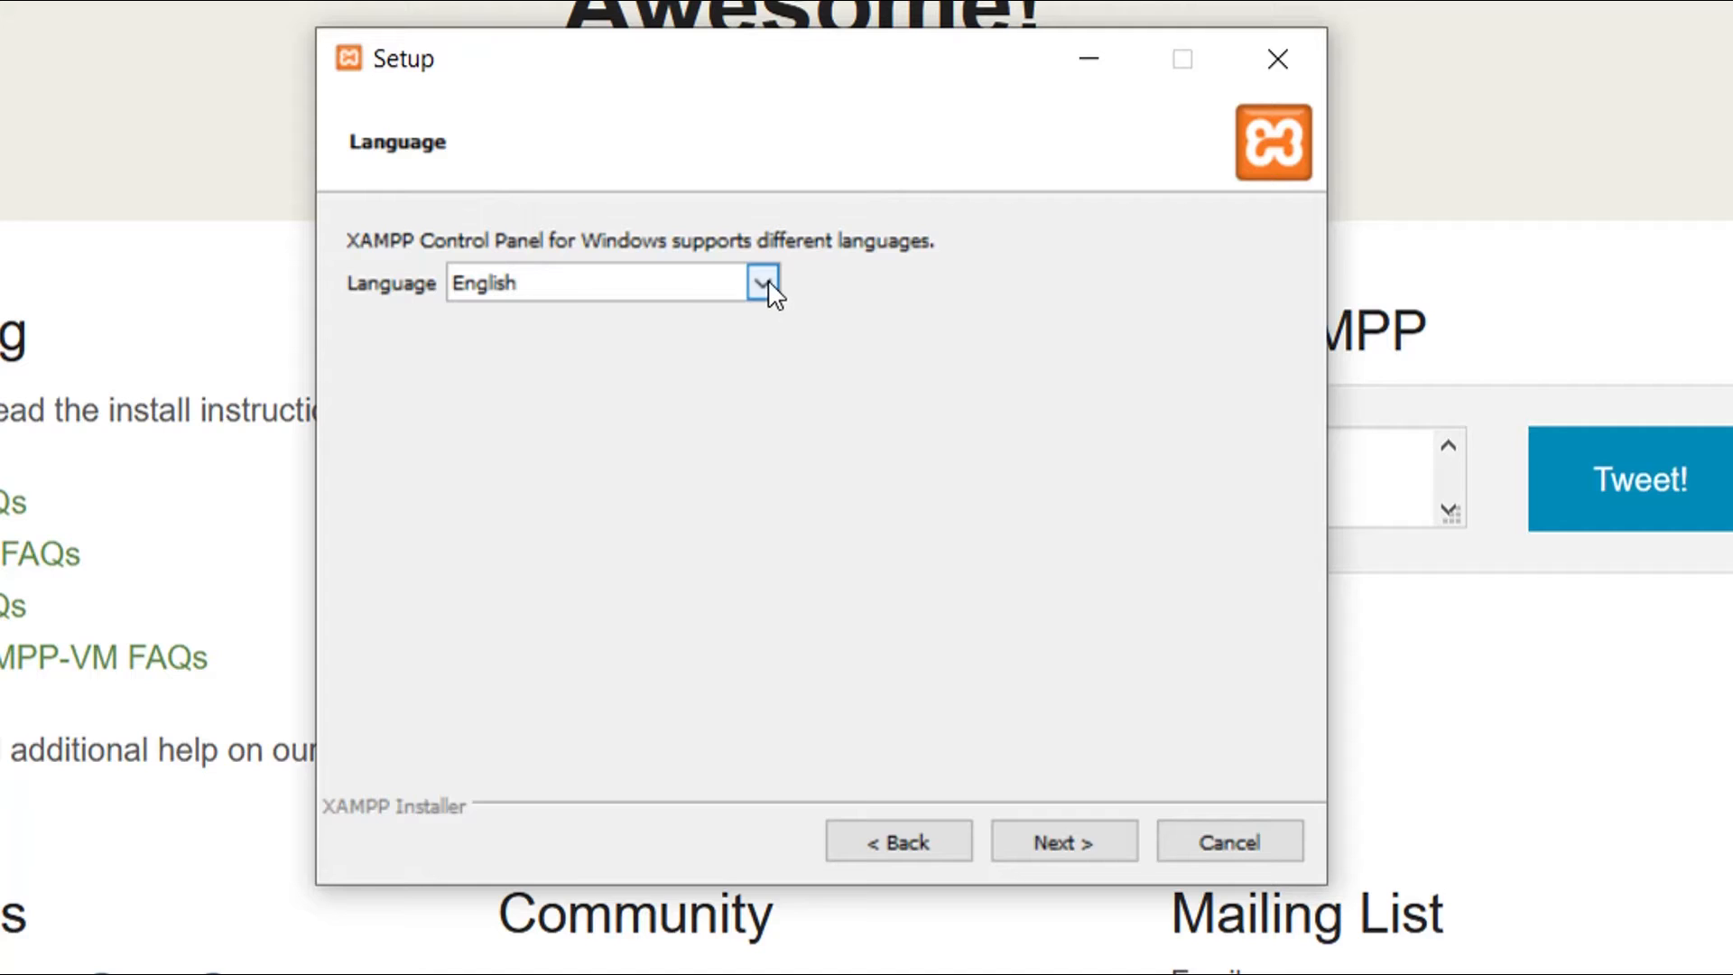
{"action": "left_click", "coordinate": [1082, 839]}
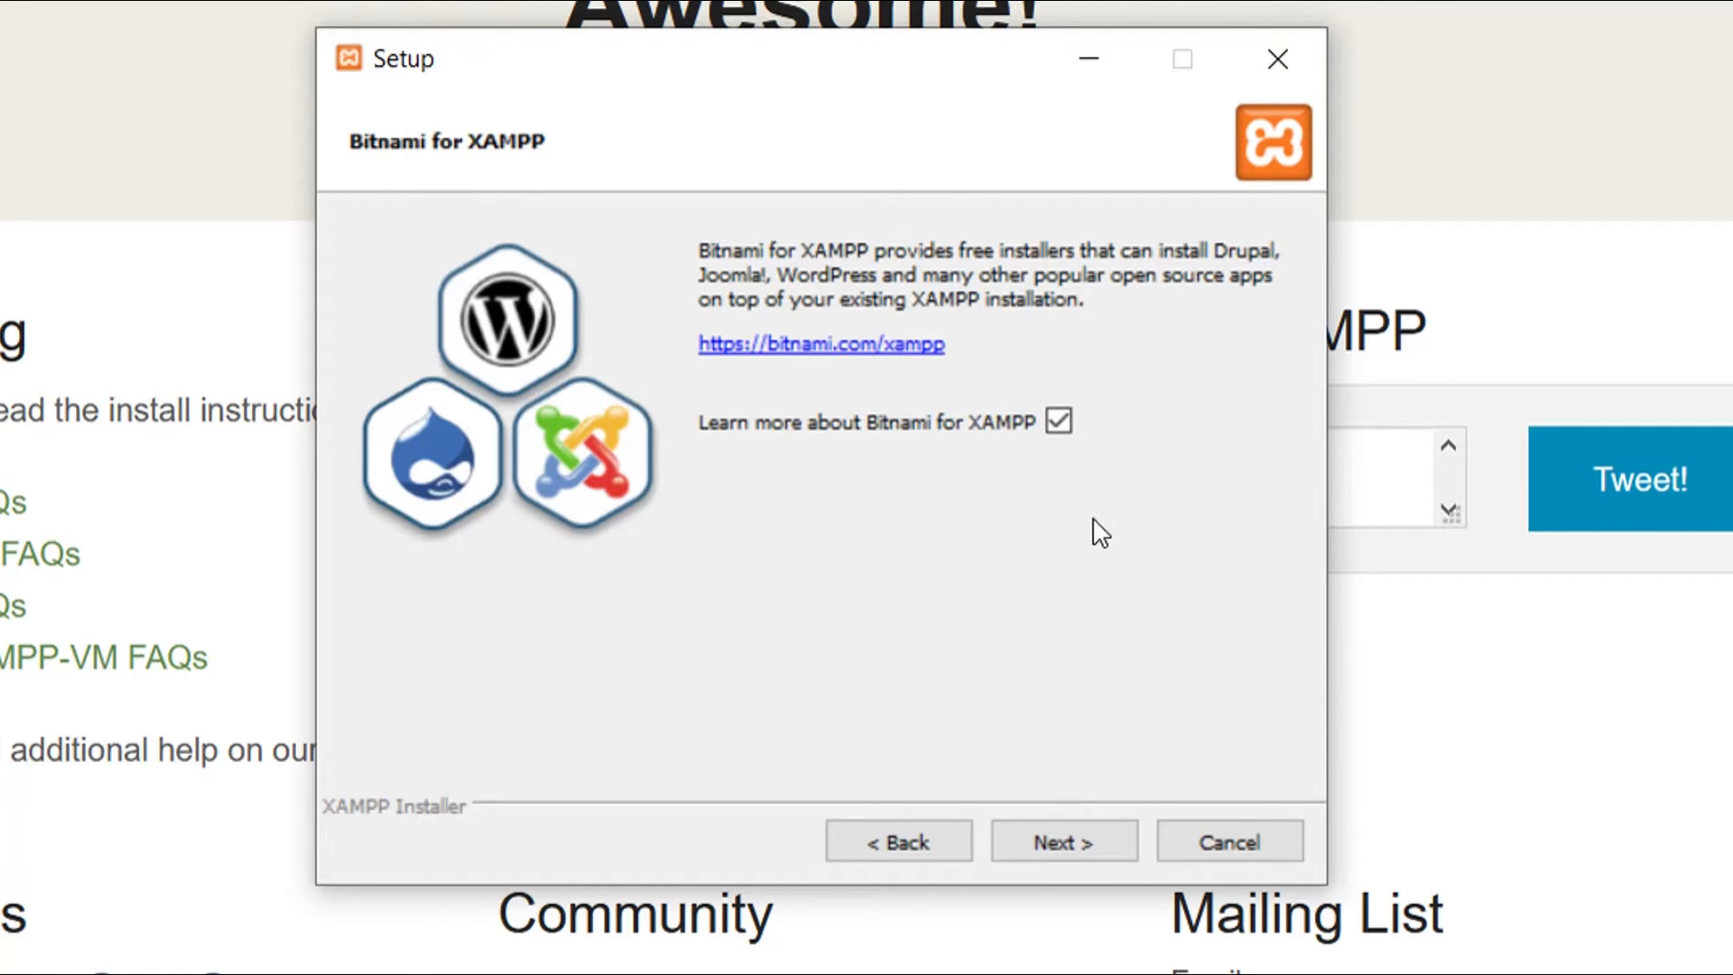
{"action": "left_click", "coordinate": [1064, 832]}
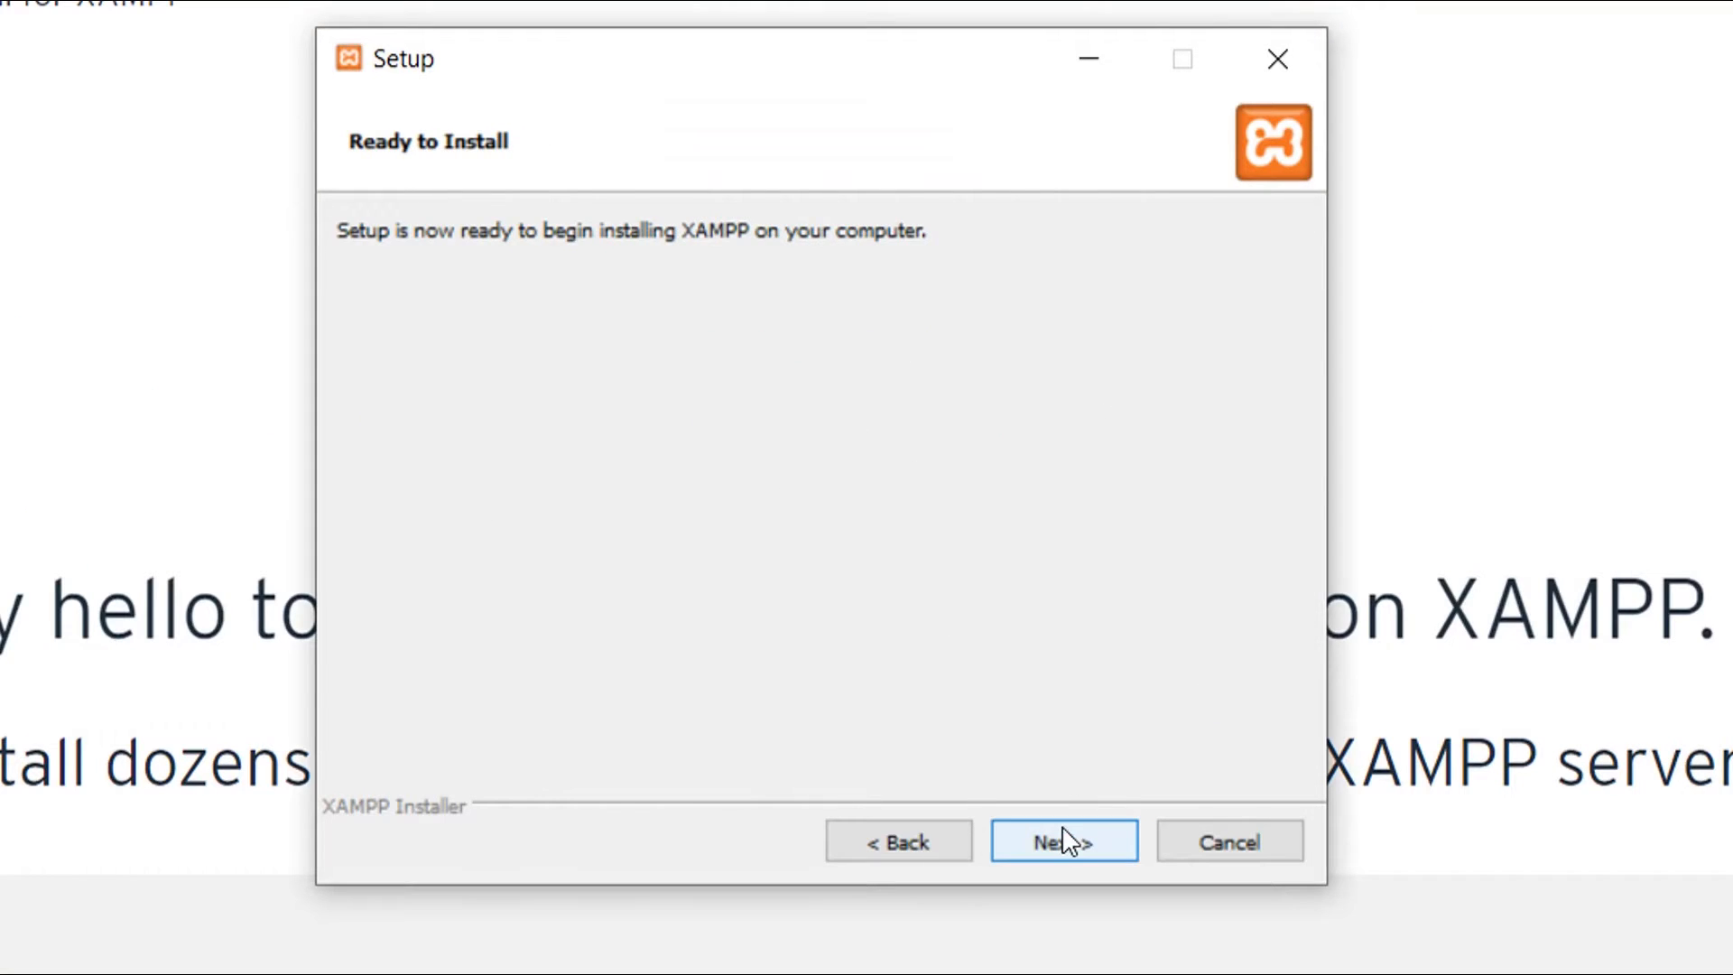
{"action": "left_click", "coordinate": [1064, 839]}
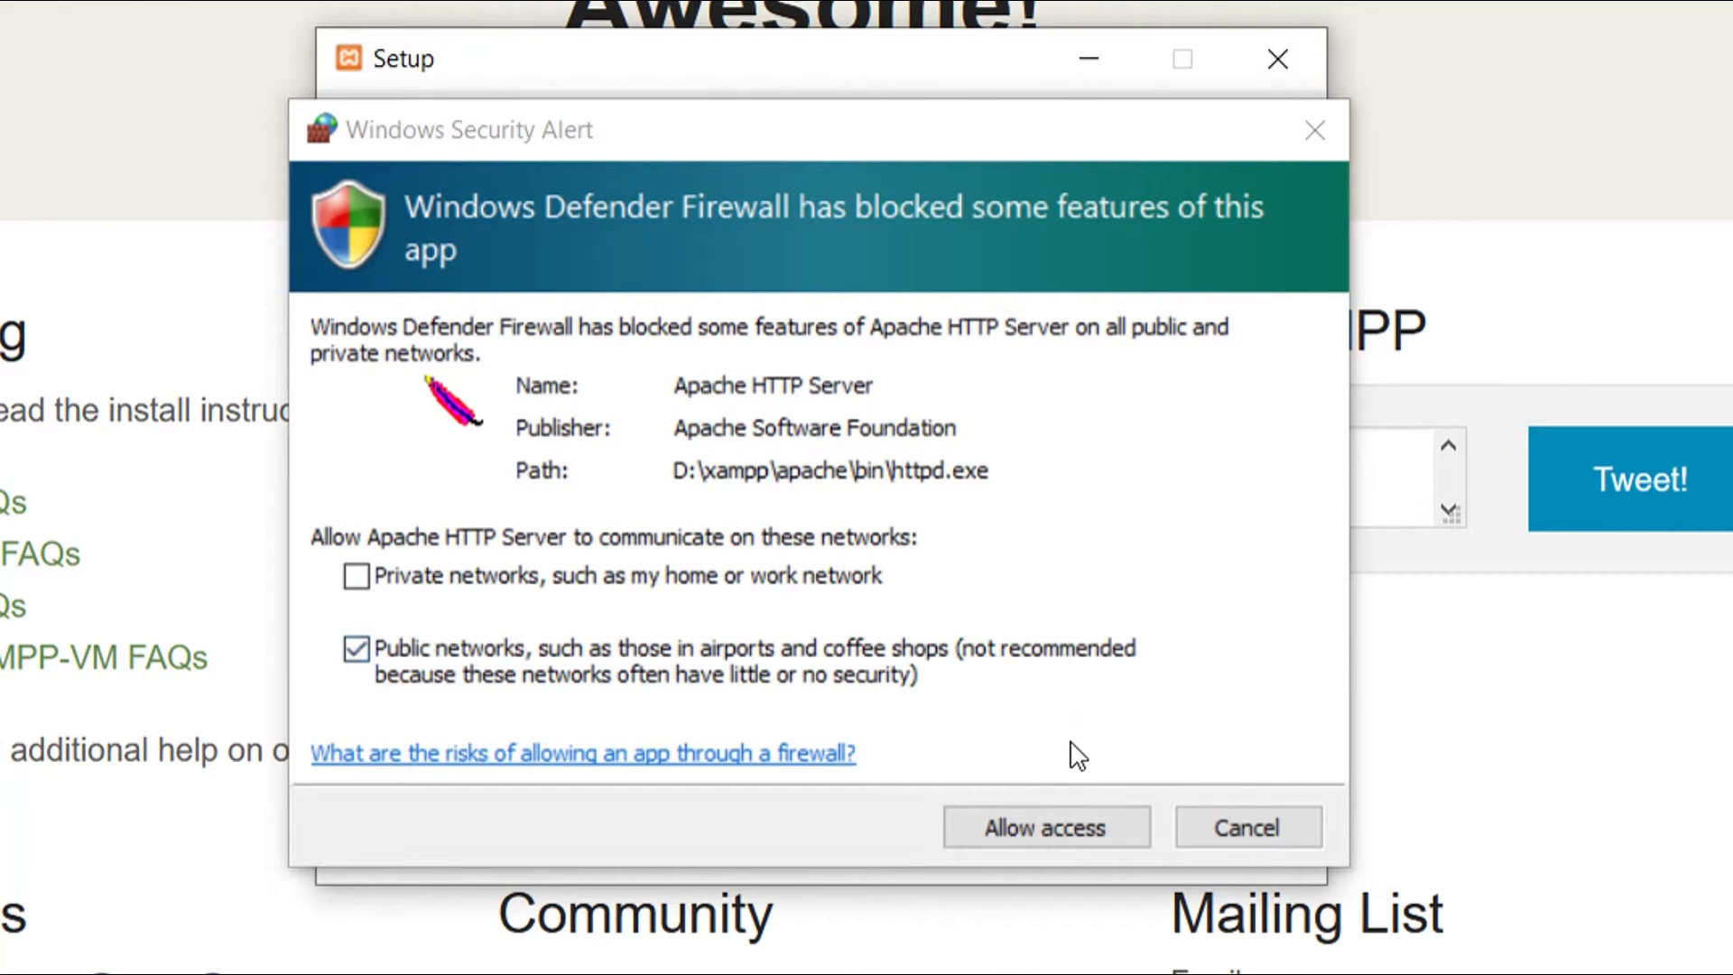
Allow Apache HTTP Server through the firewall on public networks and finish the setup, starting the Control Panel
{"action": "left_click", "coordinate": [1058, 821]}
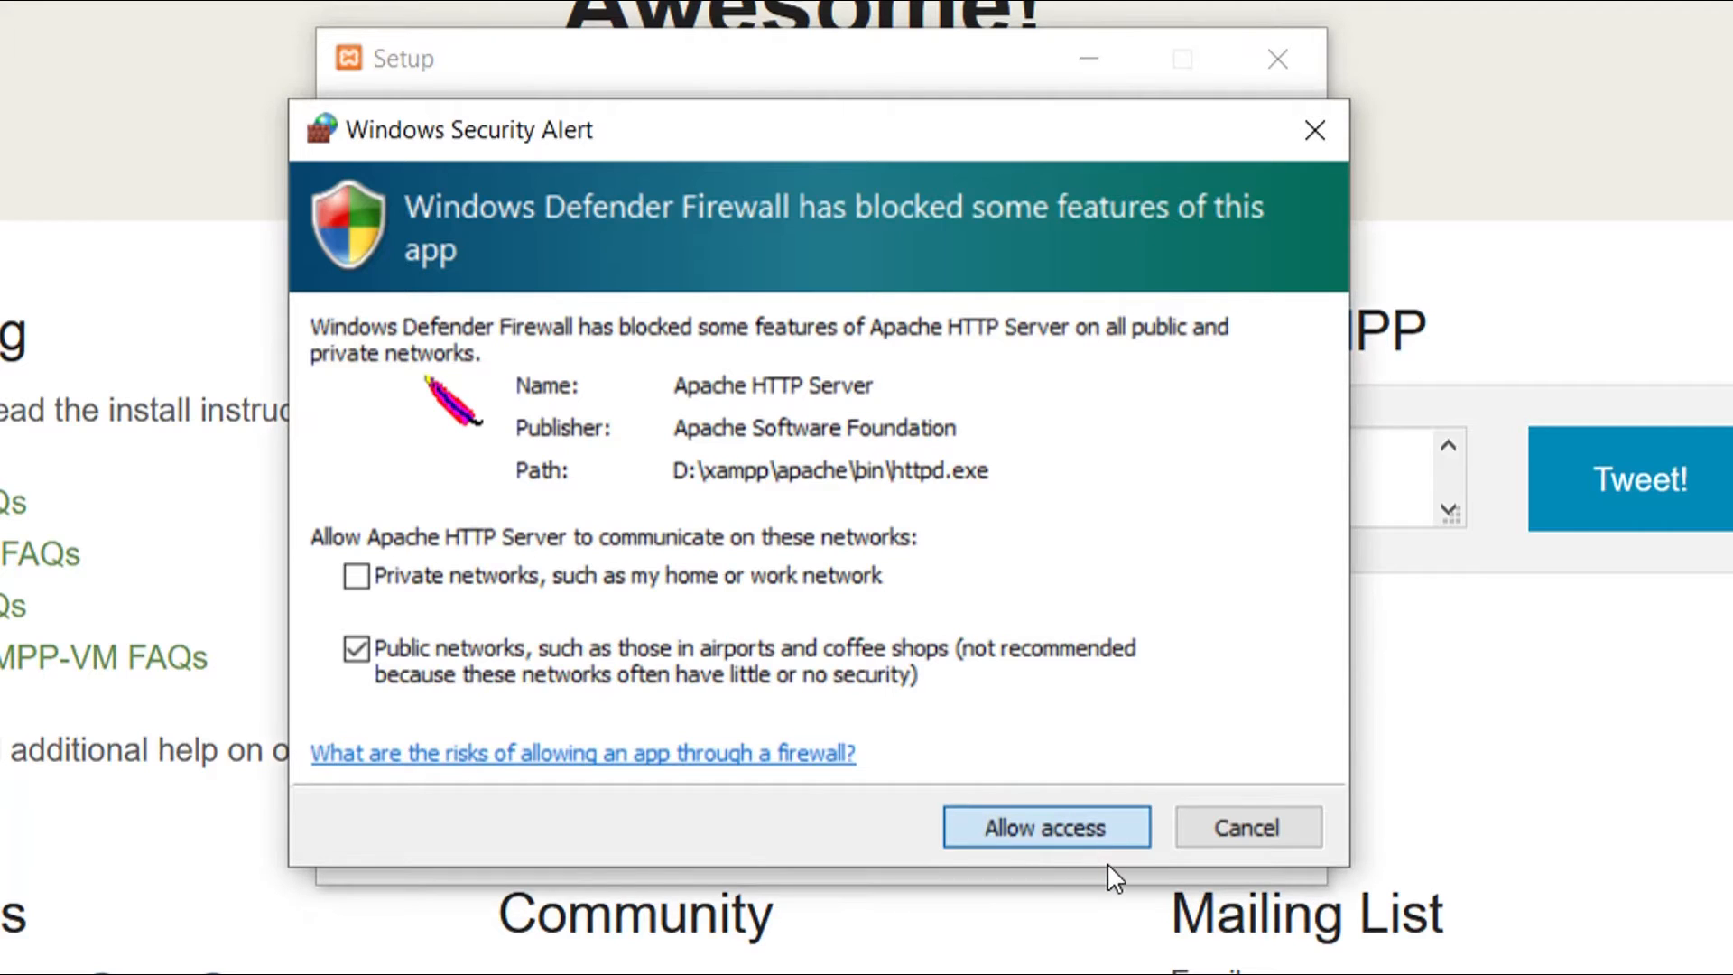
{"action": "left_click", "coordinate": [1067, 832]}
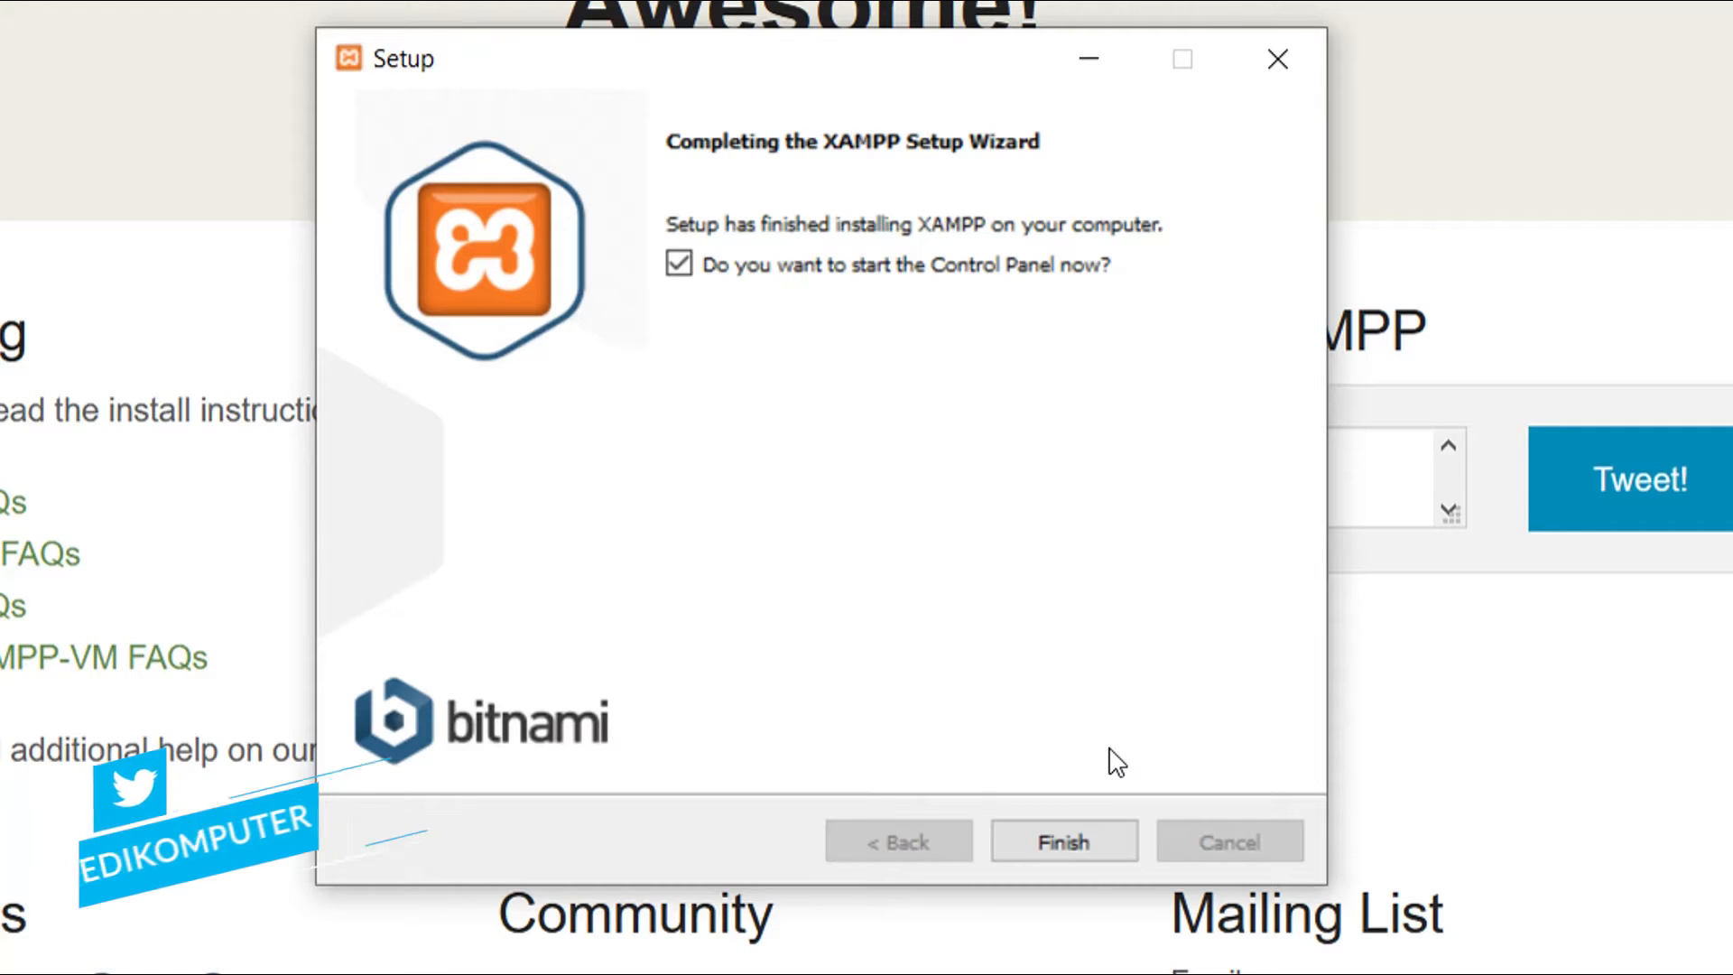
{"action": "left_click", "coordinate": [1066, 846]}
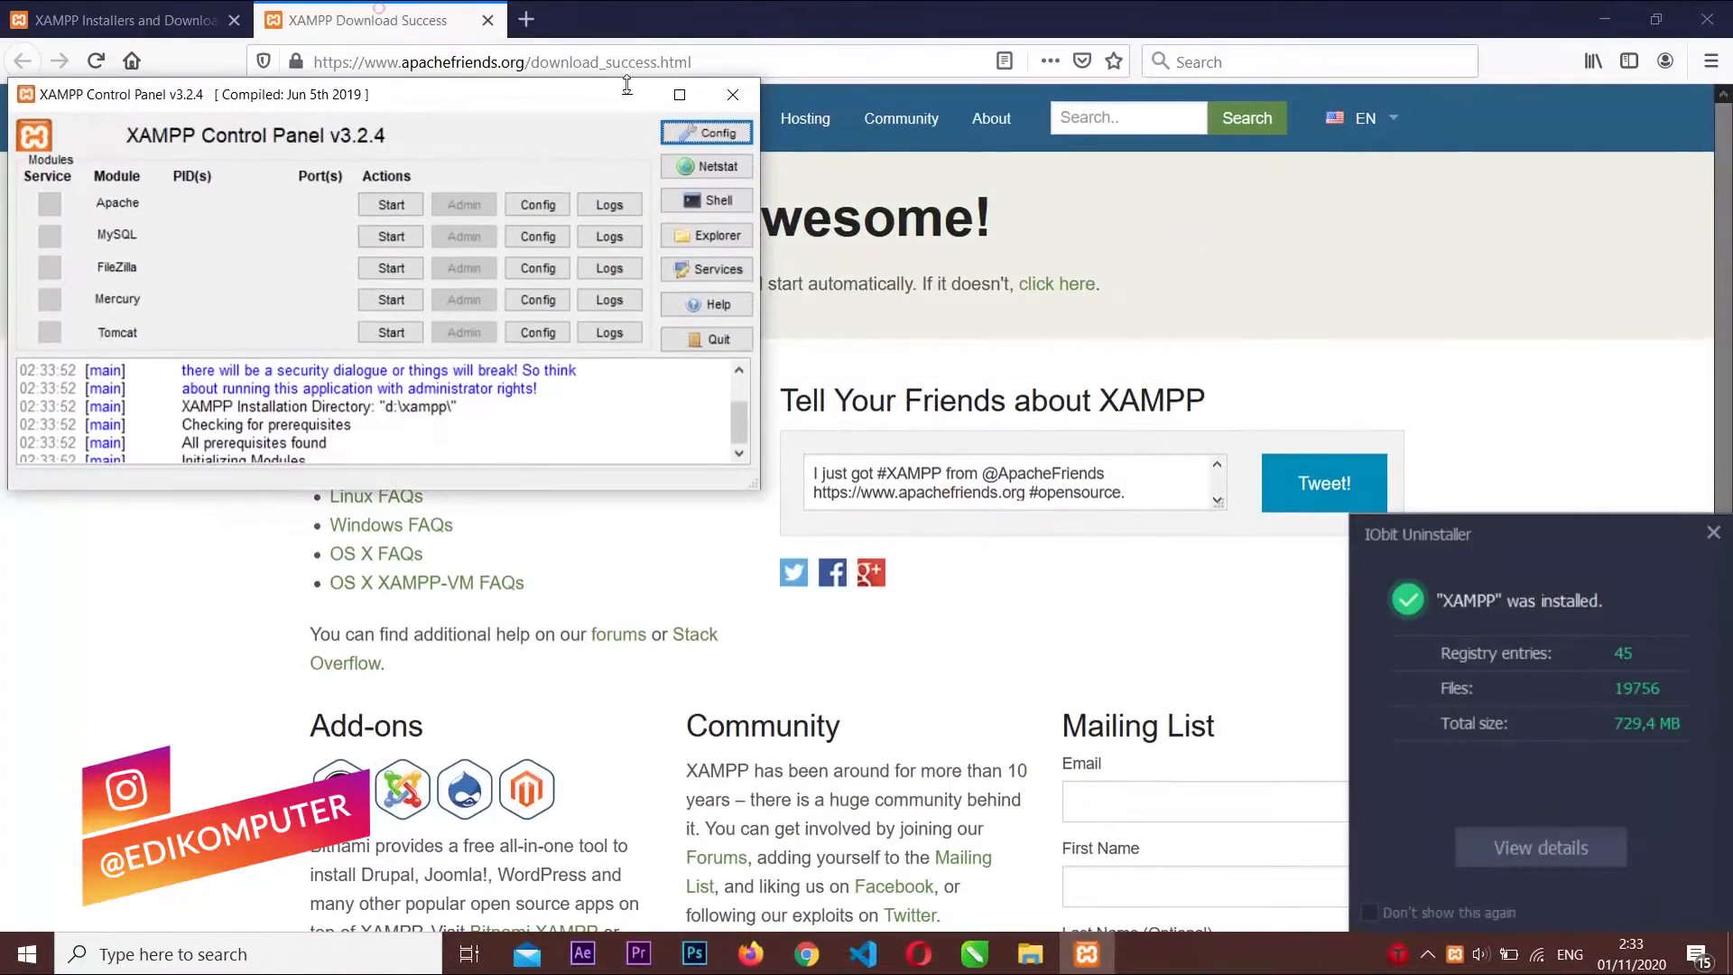
Move the XAMPP Control Panel window, close it, and dismiss the IObit Uninstaller notification
{"action": "left_click_drag", "start_coordinate": [614, 102], "coordinate": [863, 106]}
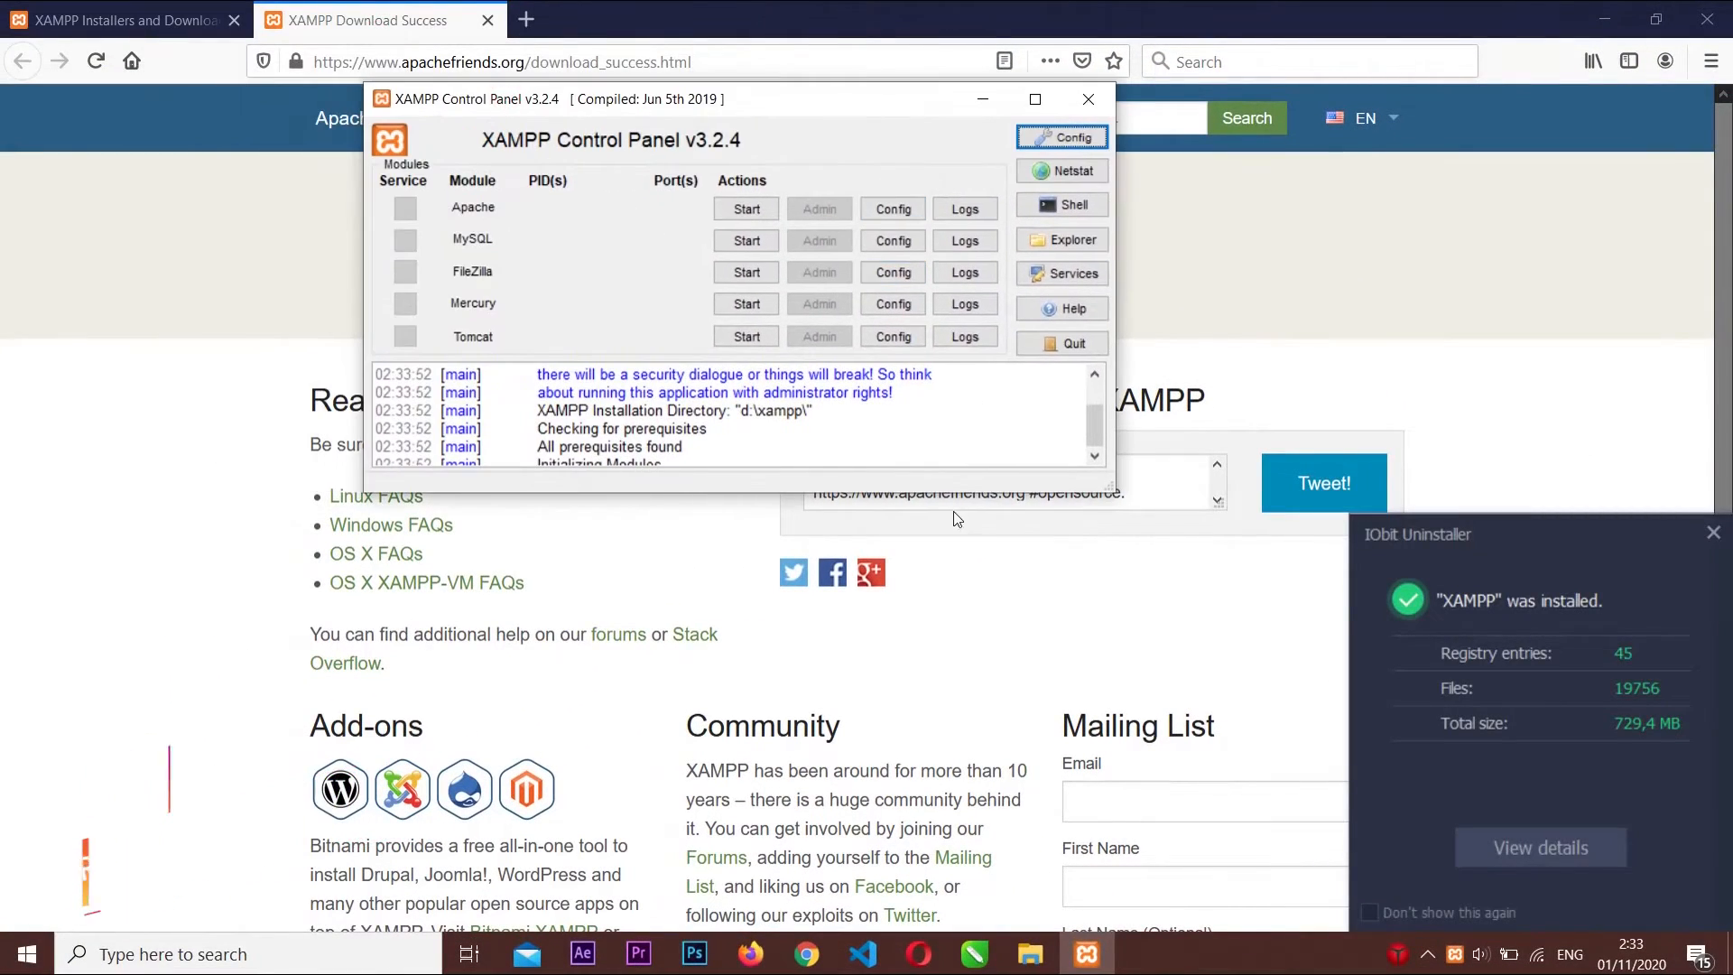
{"action": "left_click", "coordinate": [1089, 101]}
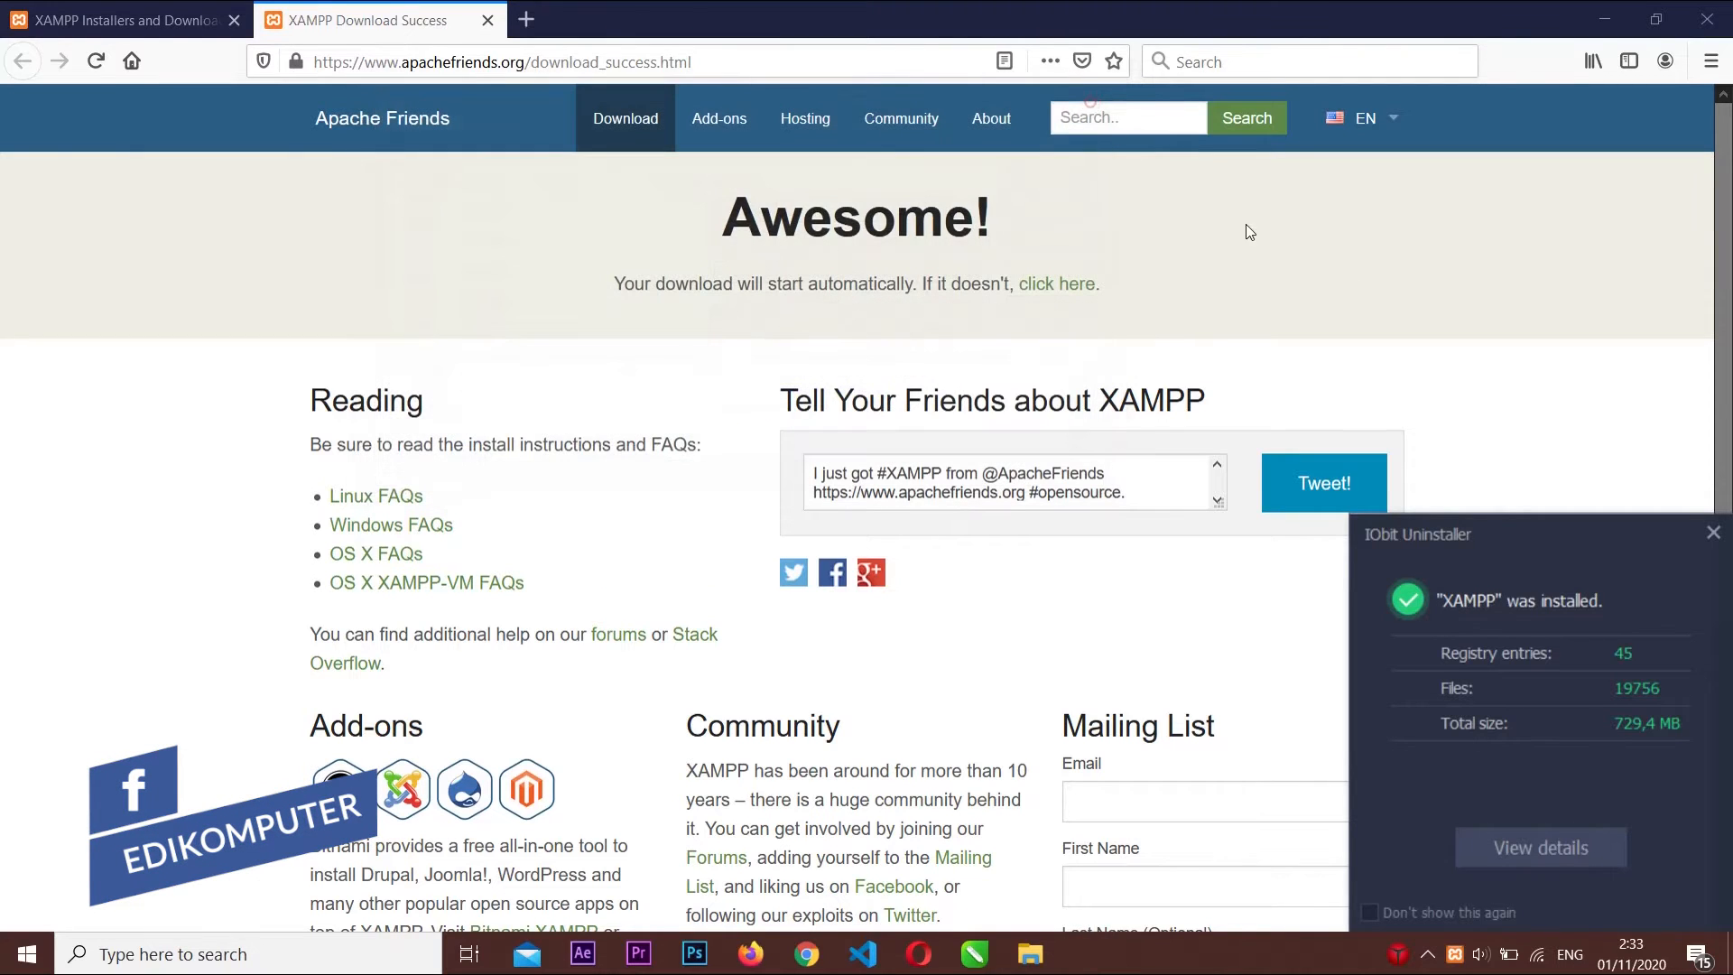
{"action": "left_click", "coordinate": [1713, 533]}
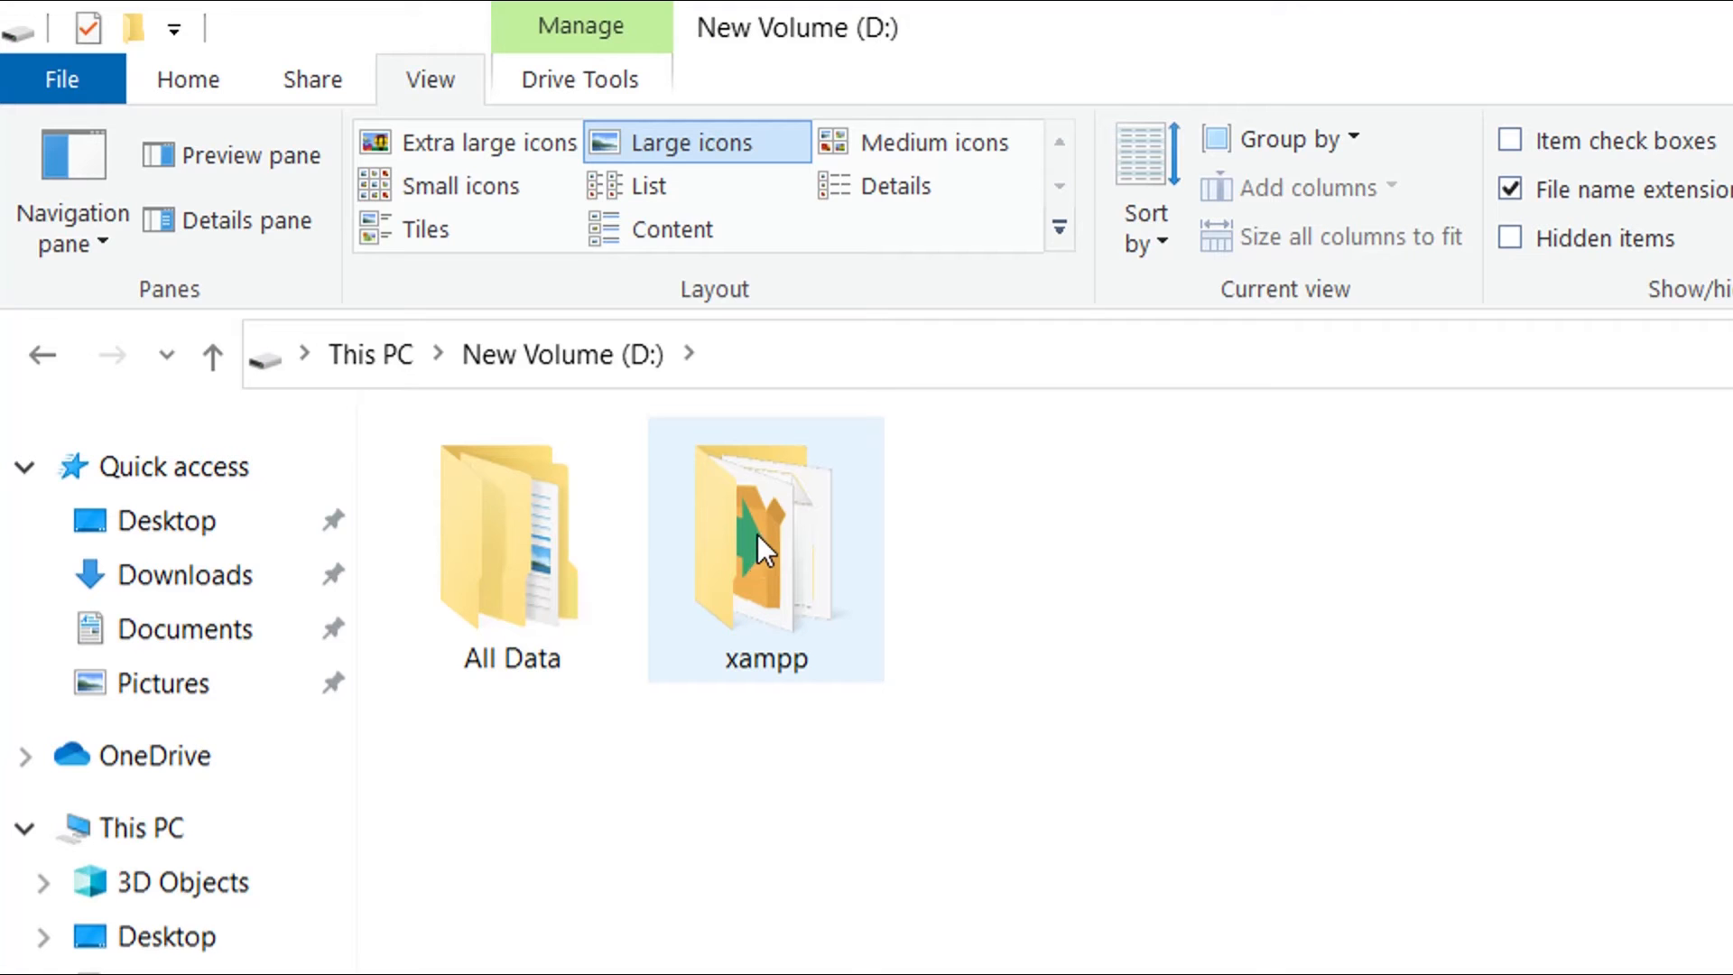
Examine the files inside the xampp folder on drive D and return to the drive's root
{"action": "double_click", "coordinate": [756, 534]}
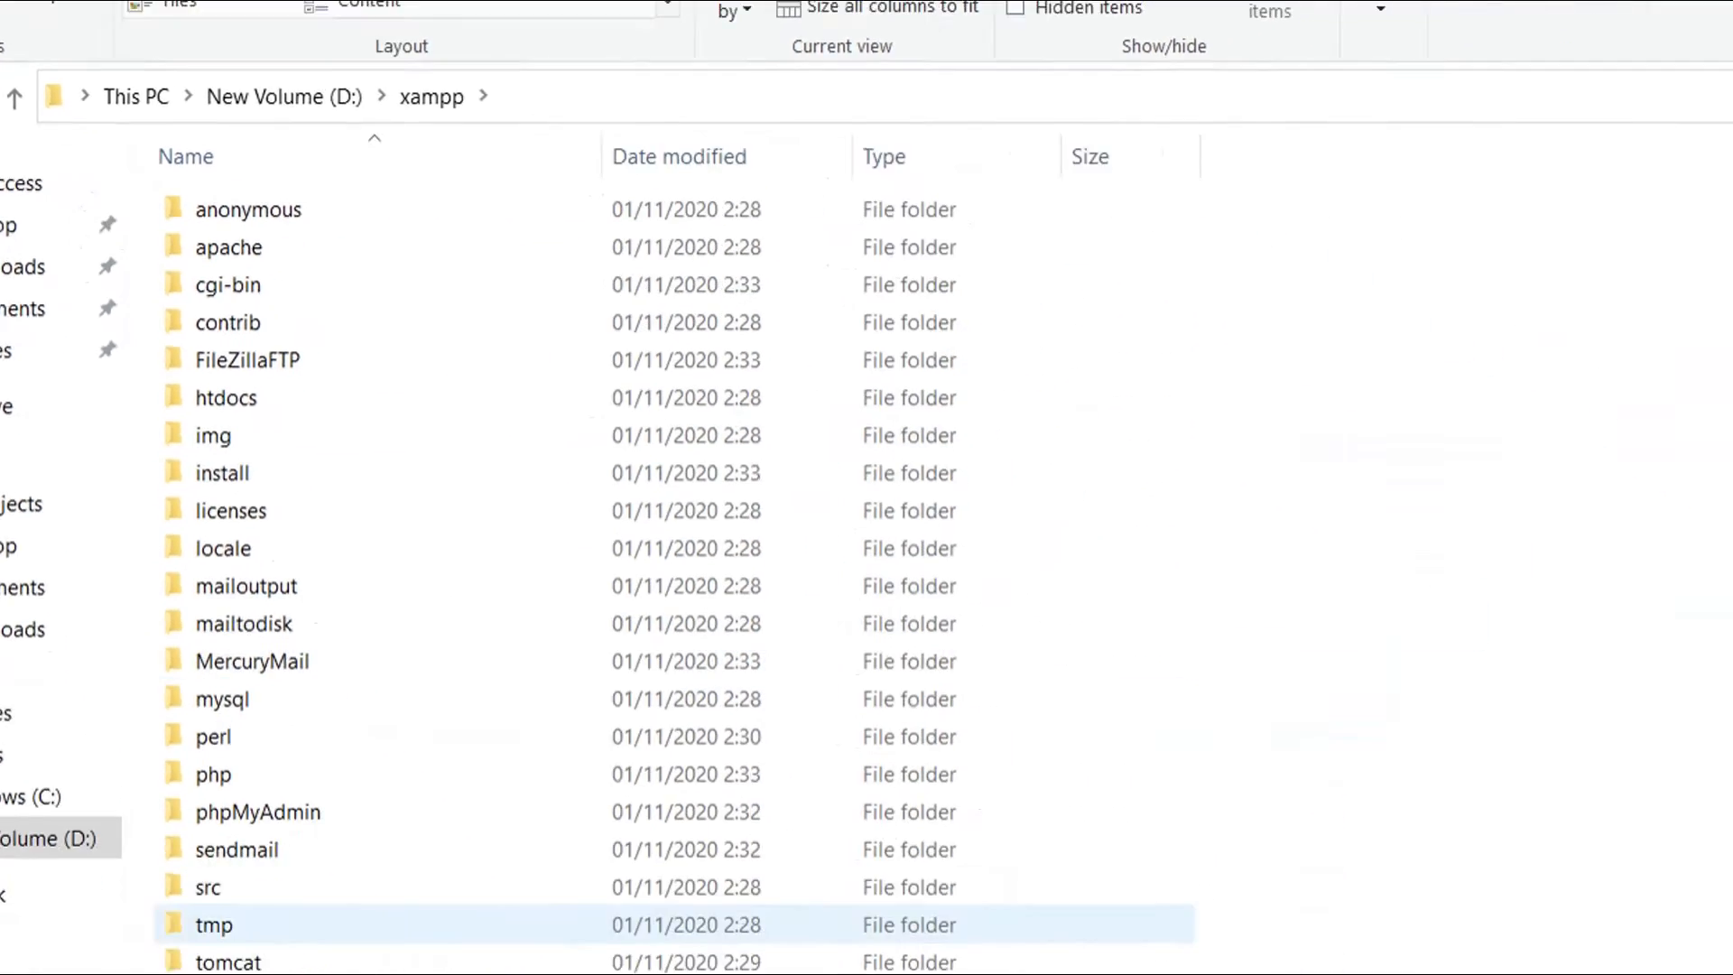
{"action": "scroll", "coordinate": [199, 732], "scroll_direction": "down", "scroll_amount": 8}
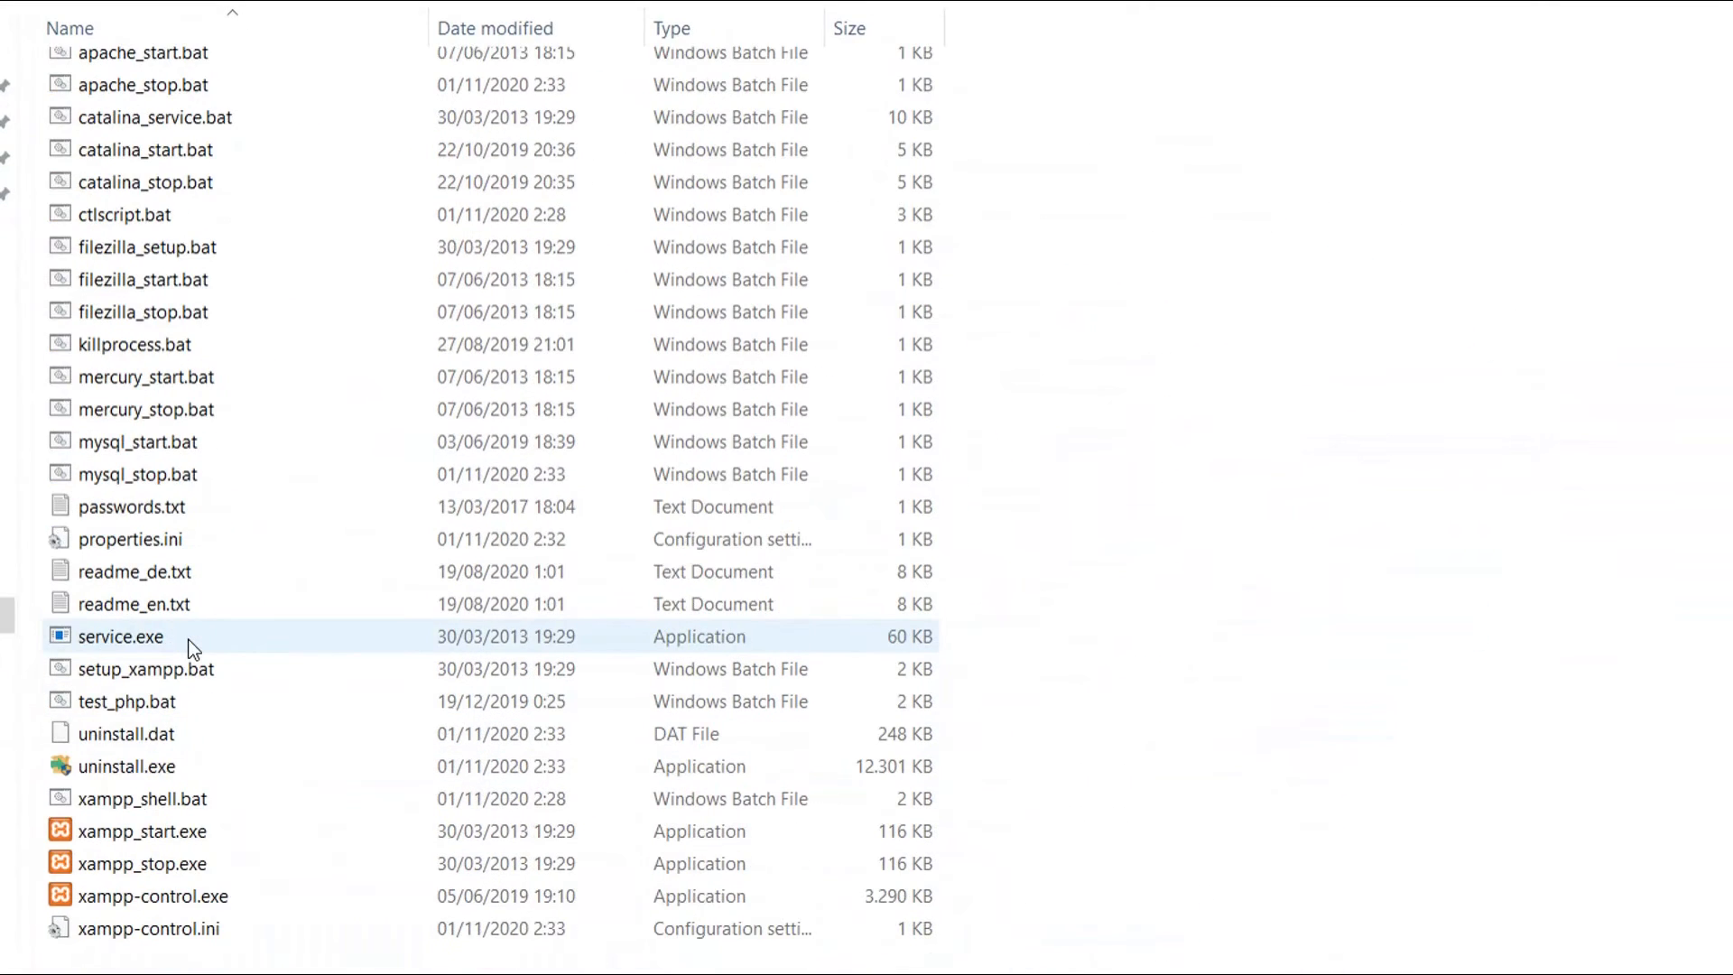
{"action": "scroll", "coordinate": [188, 640], "scroll_direction": "up", "scroll_amount": 8}
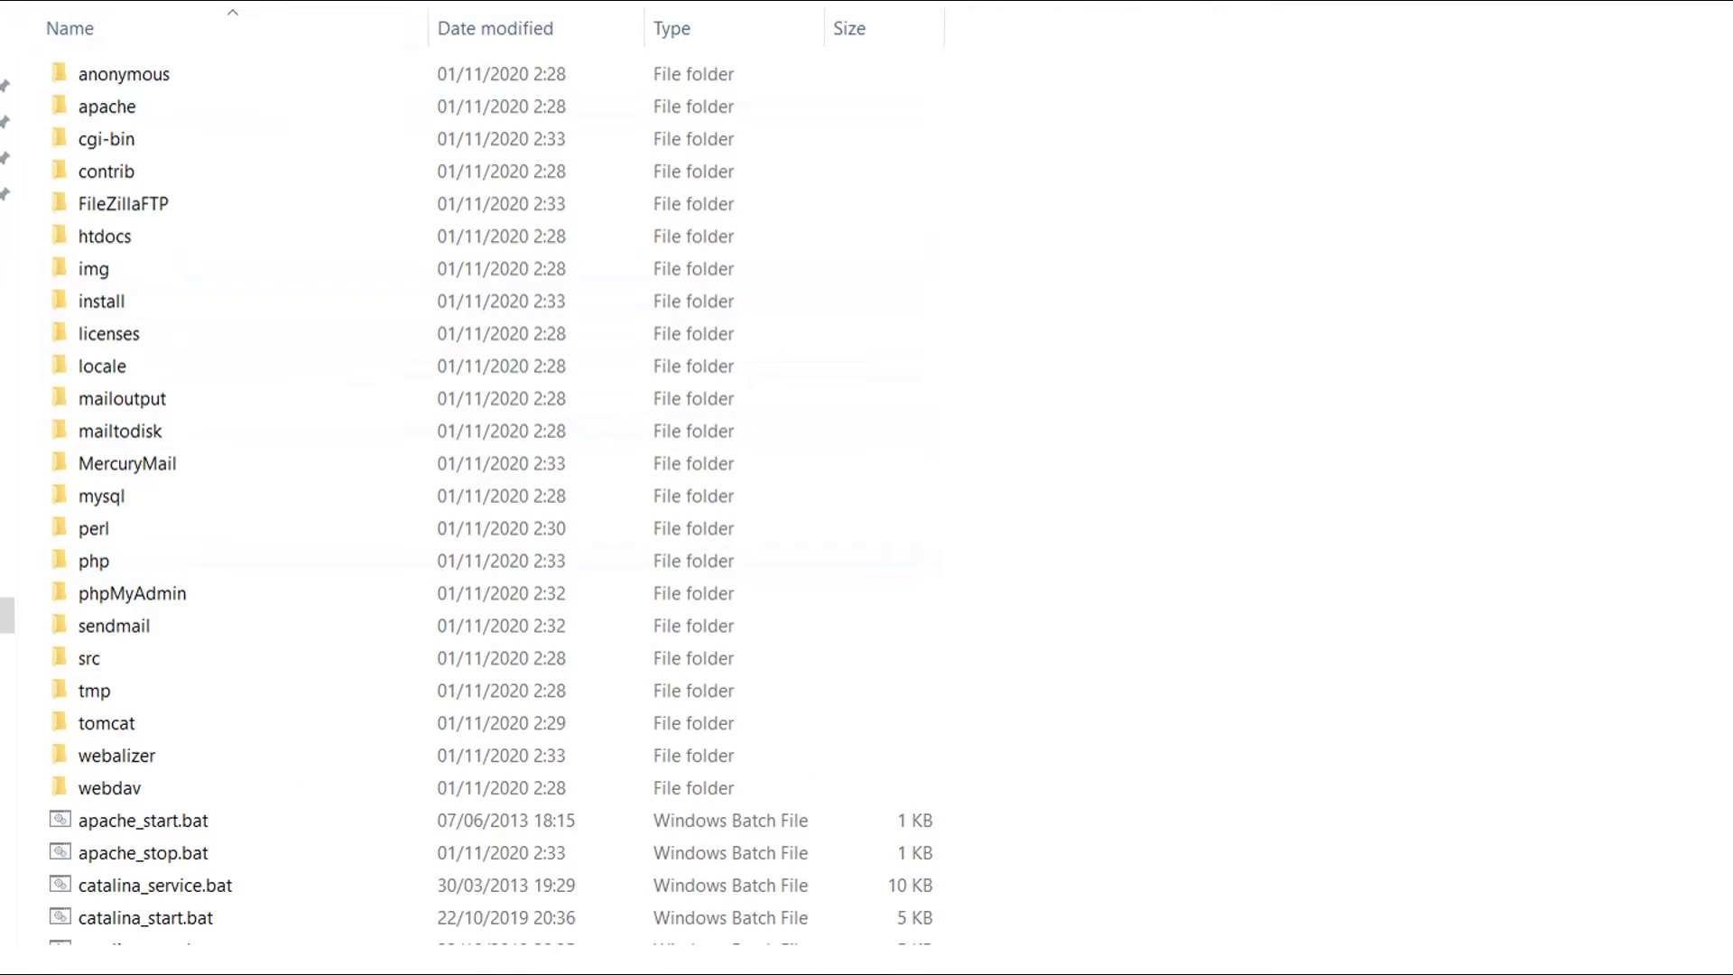
{"action": "left_click", "coordinate": [17, 173]}
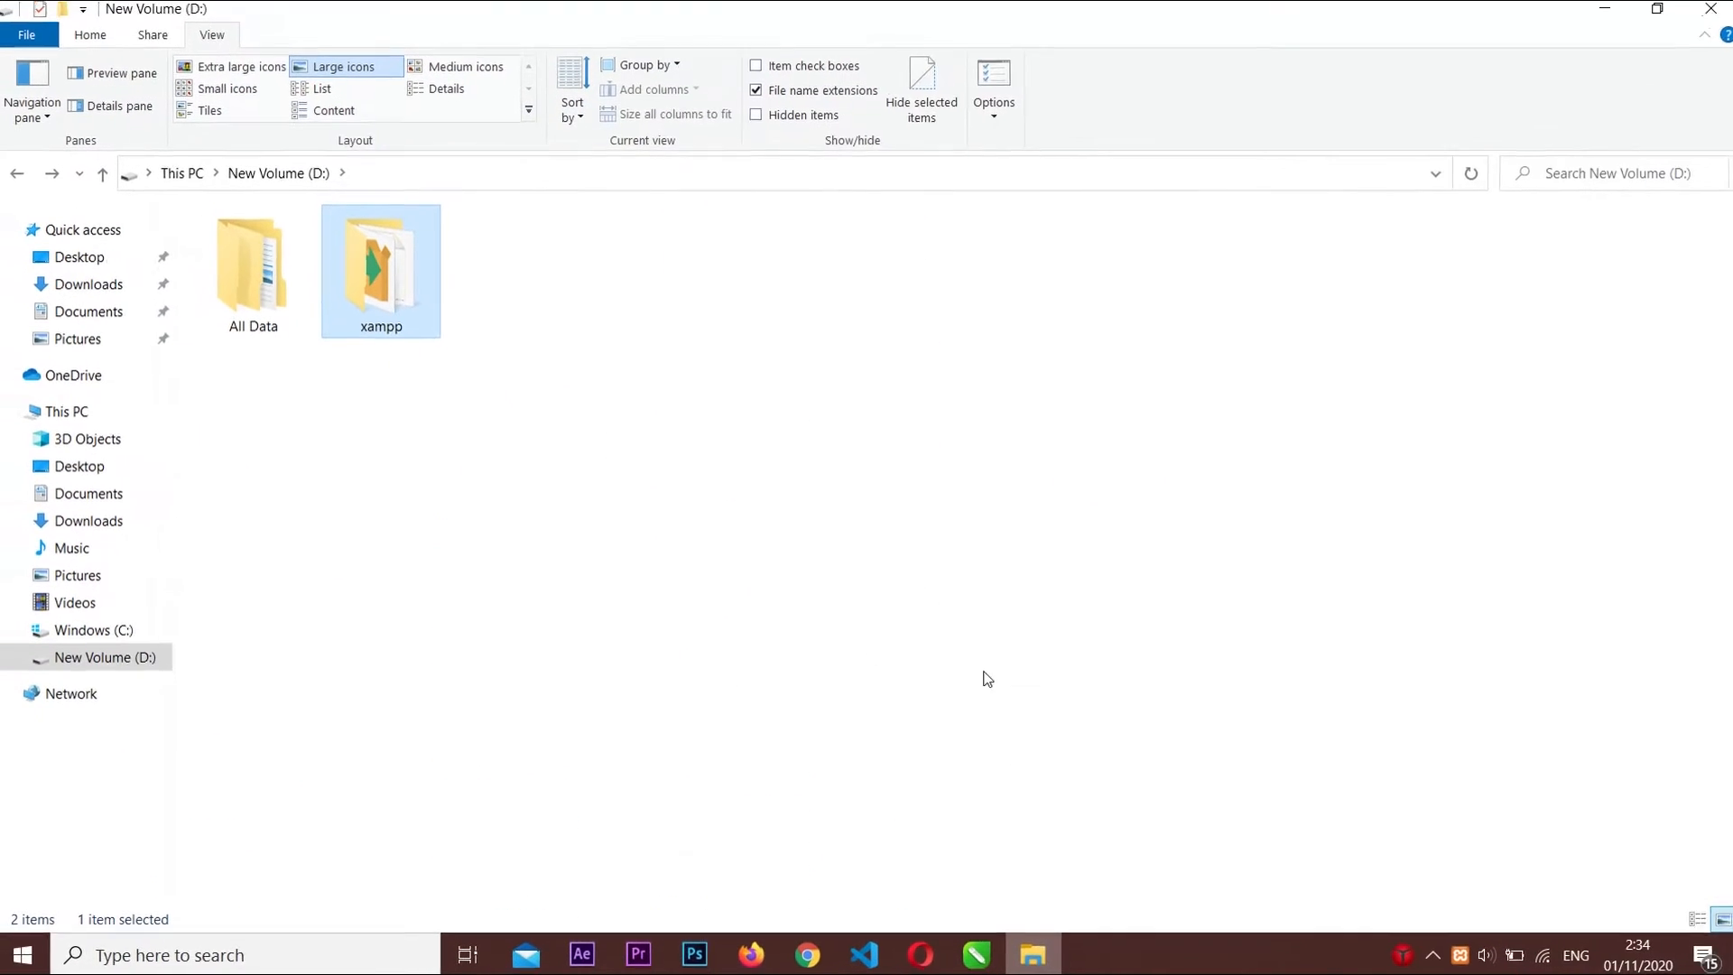
Search Windows for "xamp" and open the XAMPP Control Panel
{"action": "left_click", "coordinate": [341, 955]}
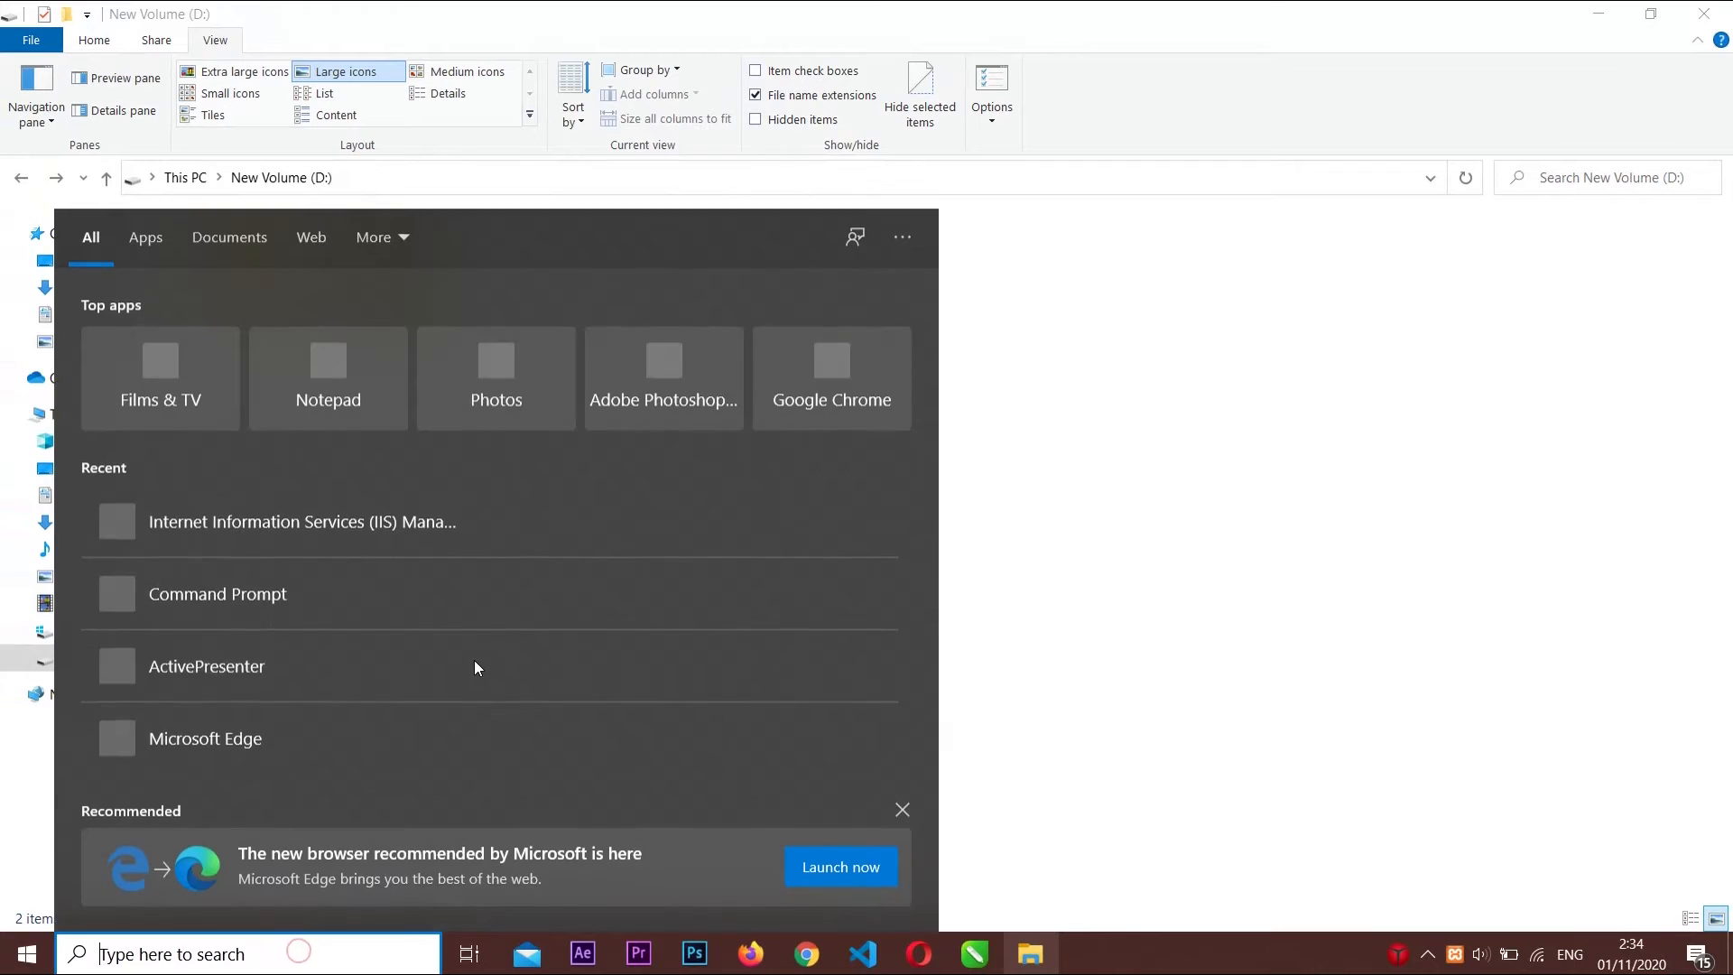
{"action": "type", "text": "xamp"}
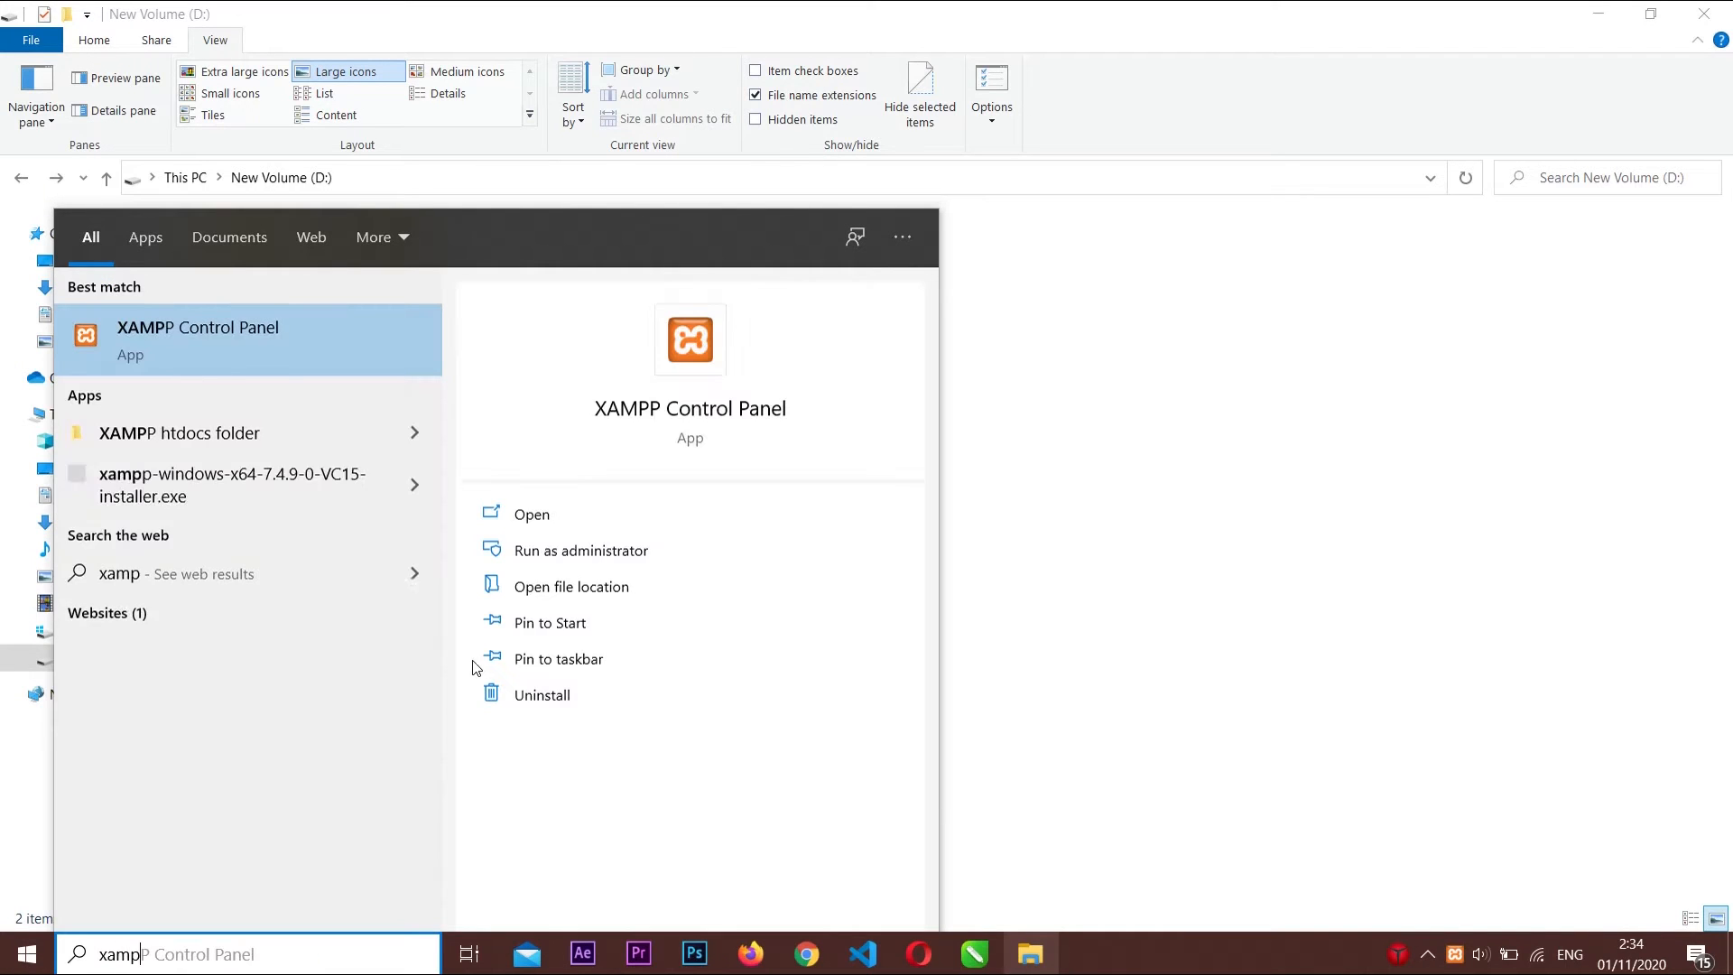
{"action": "left_click", "coordinate": [235, 333]}
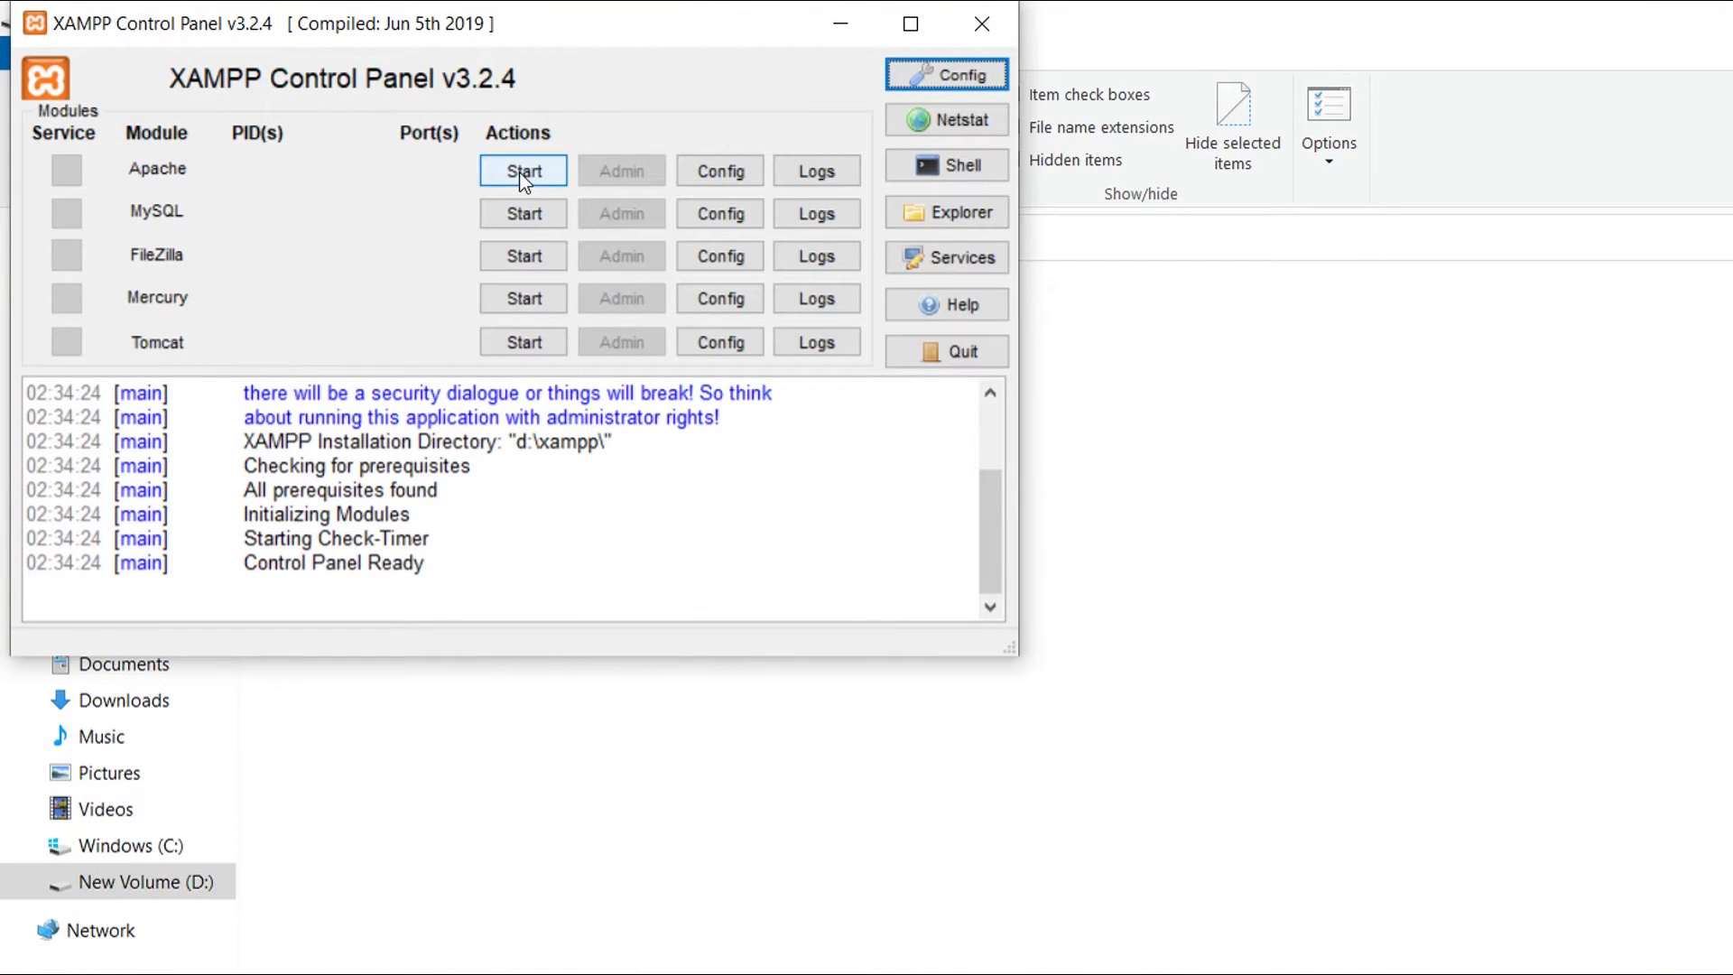
Start the Apache and MySQL modules and allow mysqld.exe through the firewall on public networks
{"action": "left_click", "coordinate": [517, 178]}
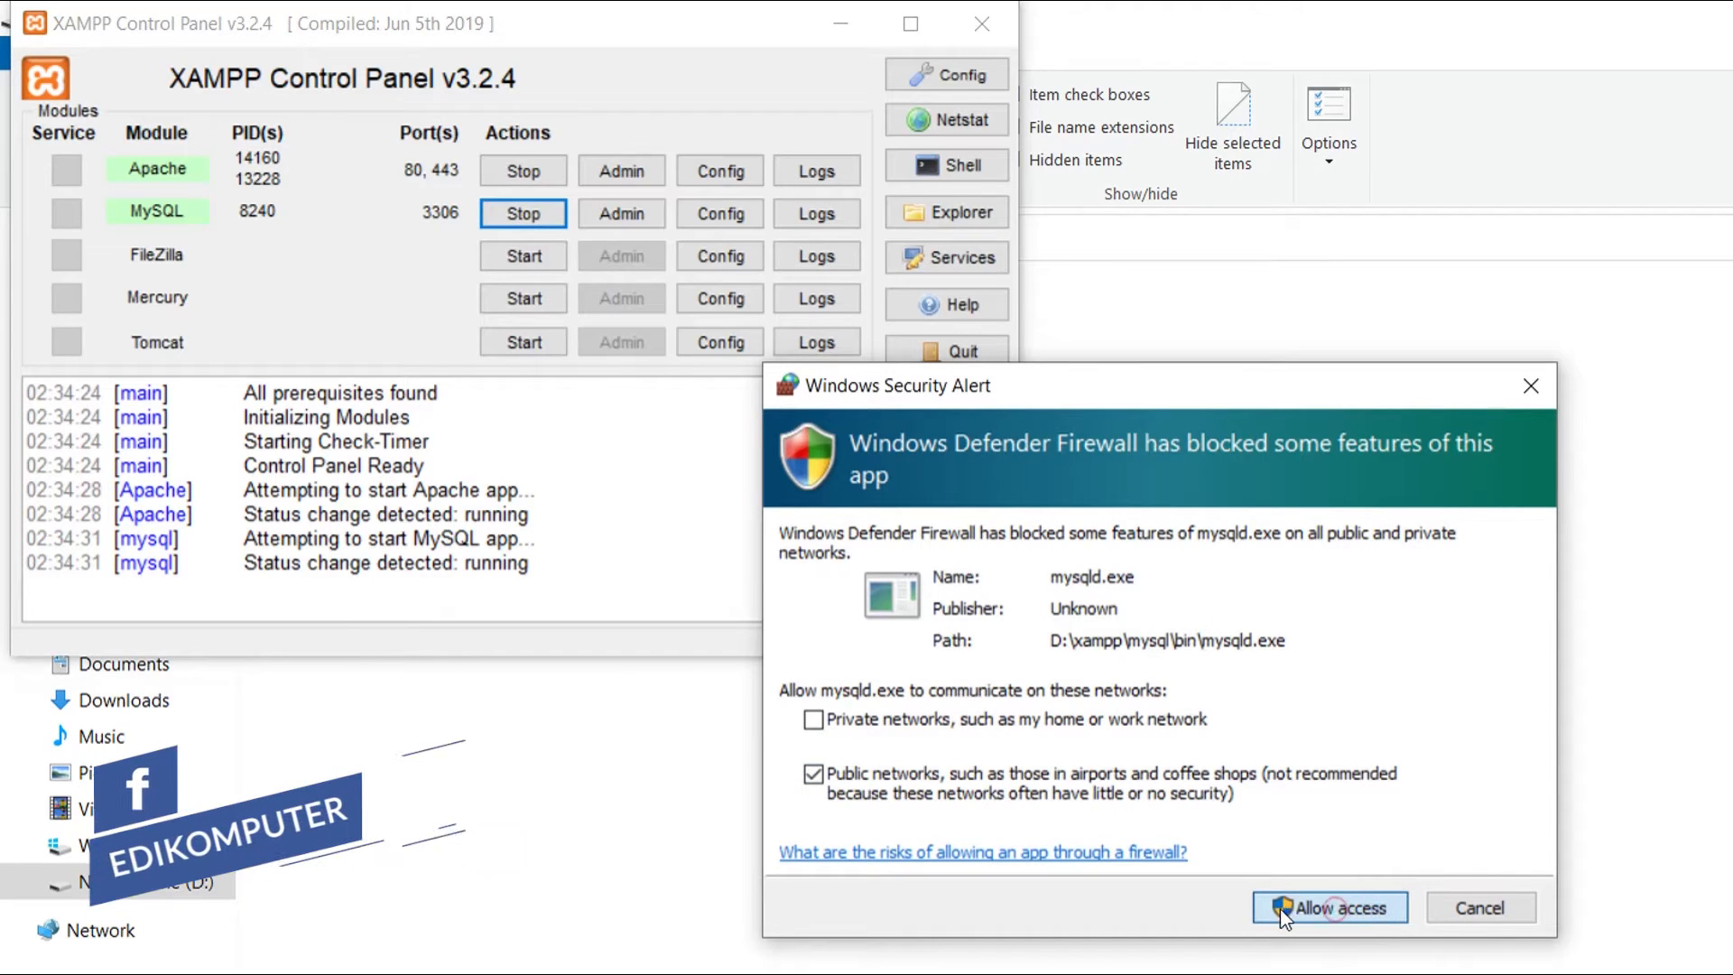
{"action": "left_click", "coordinate": [1336, 908]}
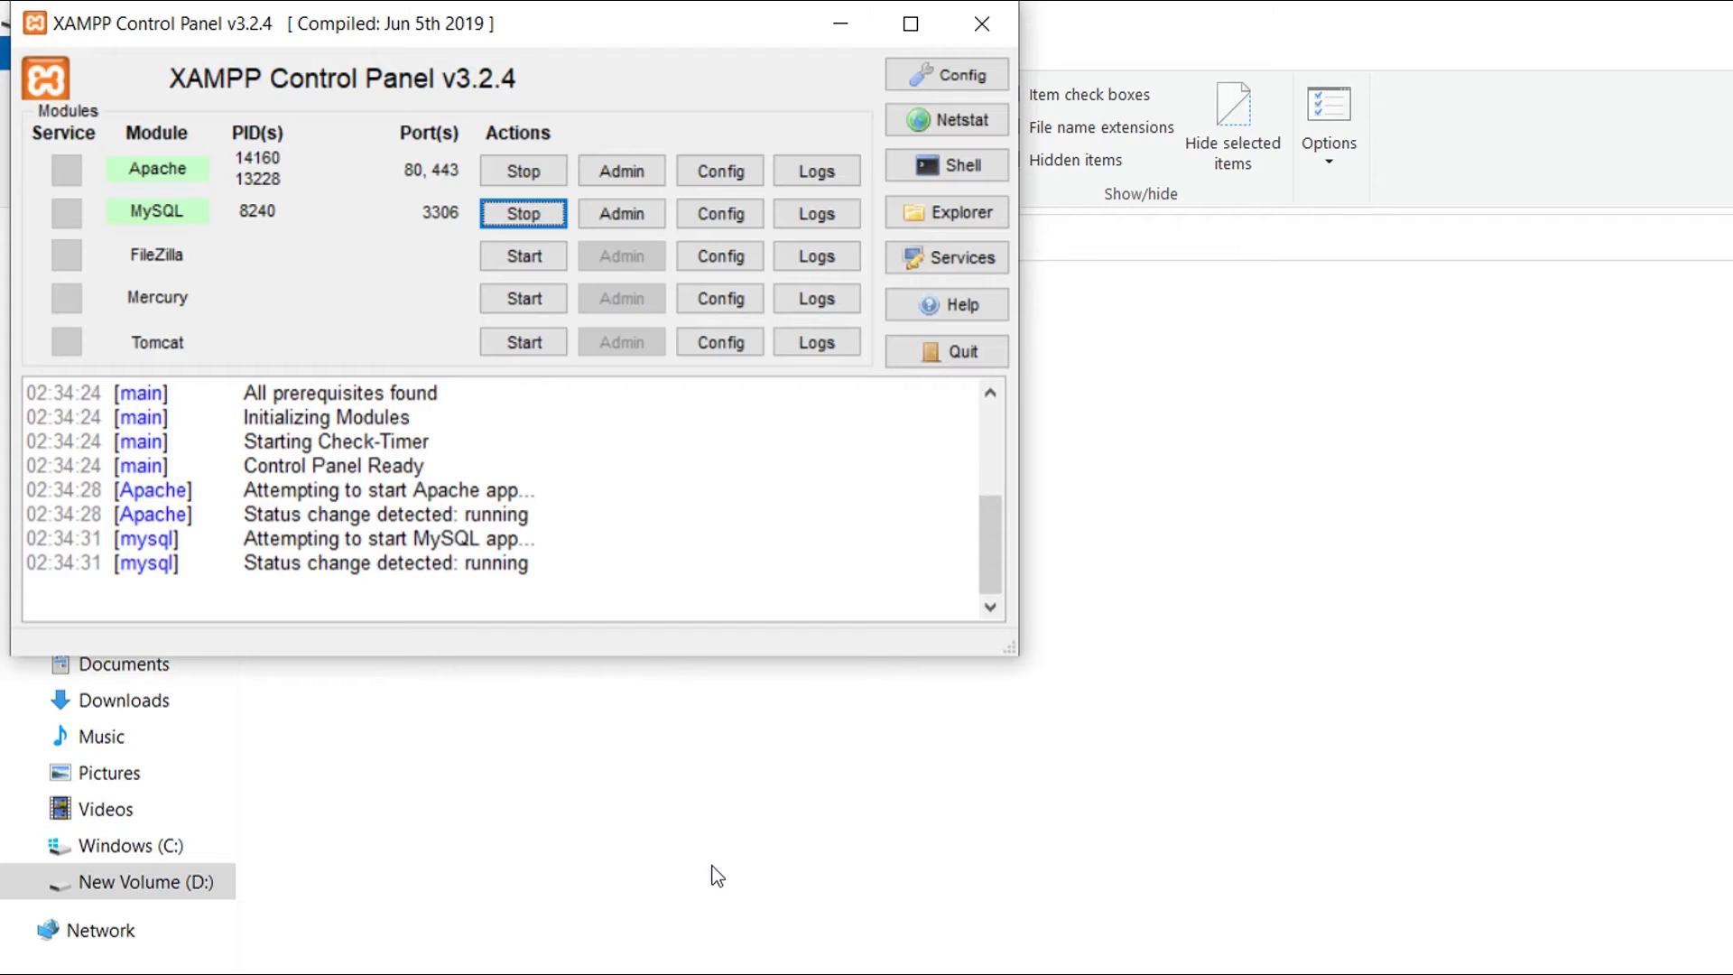
Switch to Firefox and load localhost in a new tab
{"action": "left_click", "coordinate": [751, 954]}
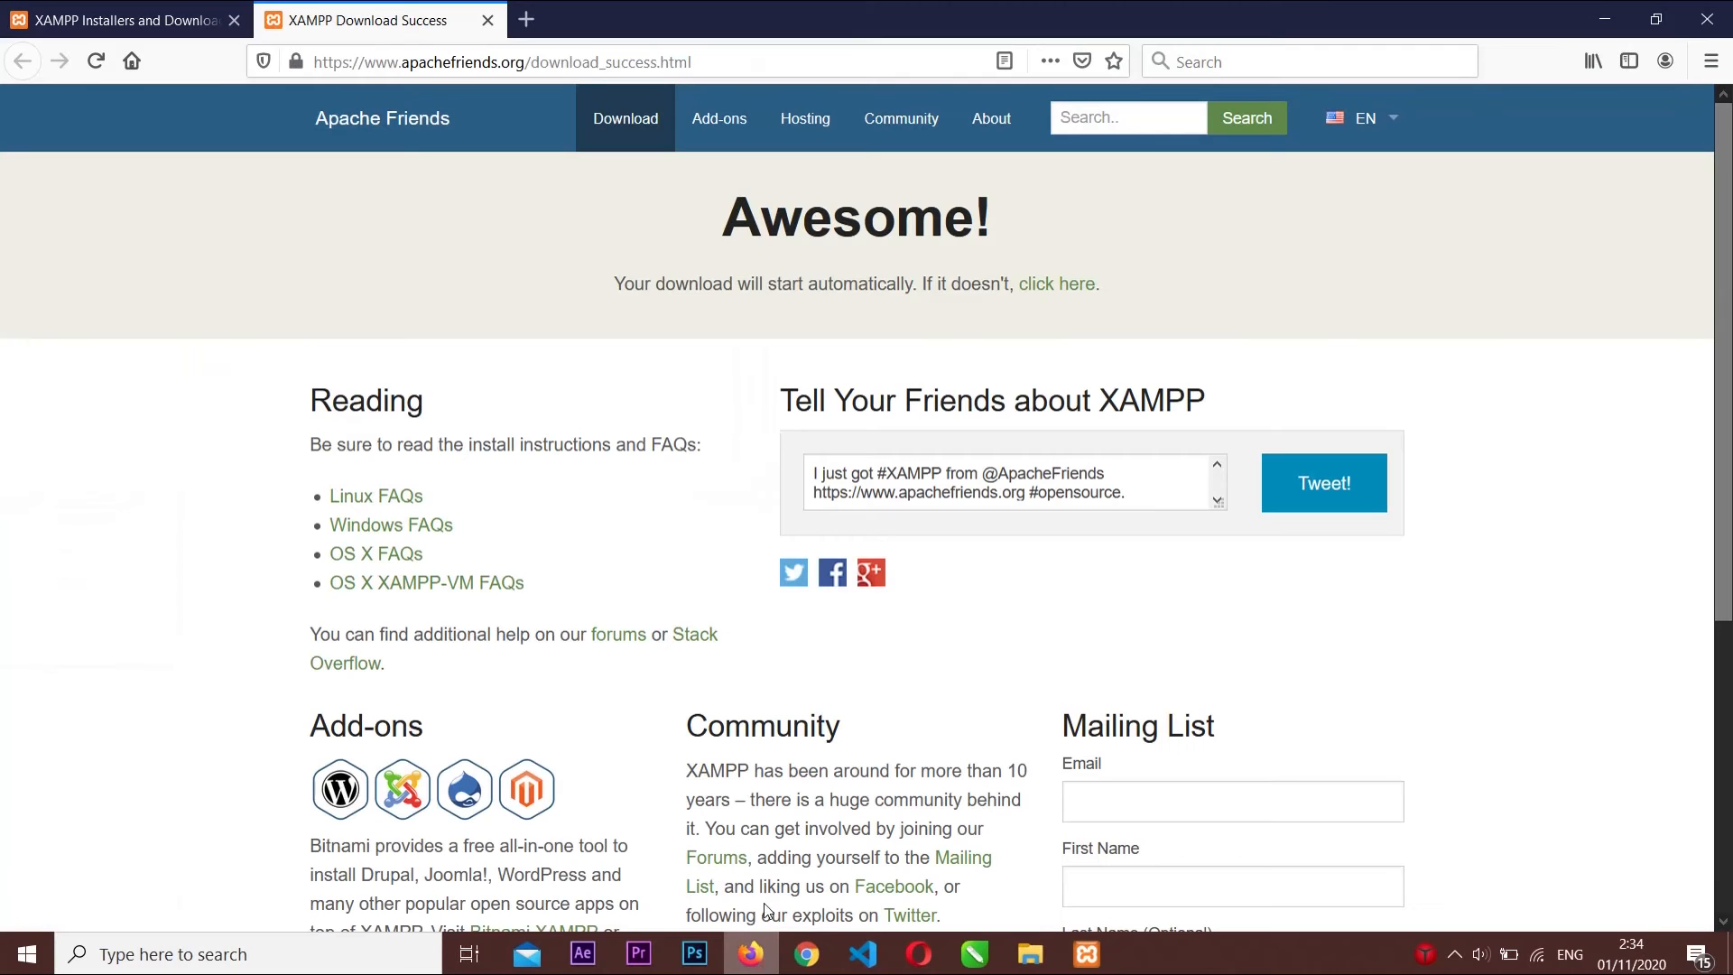
{"action": "left_click", "coordinate": [544, 20]}
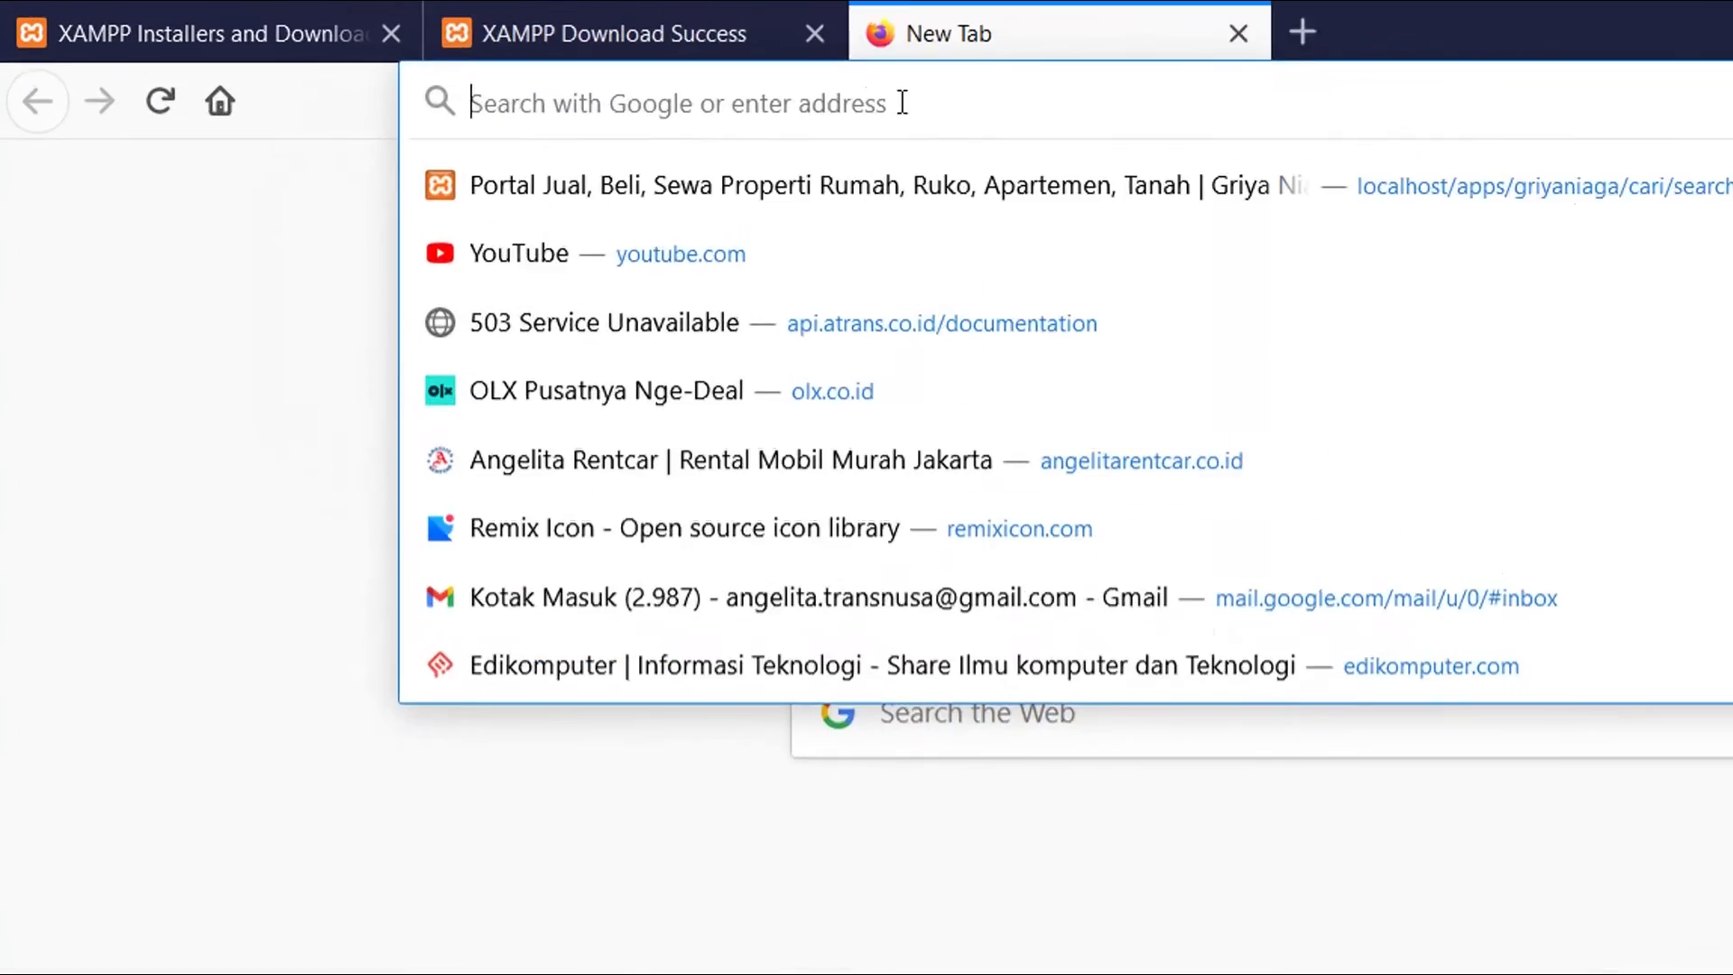
{"action": "type", "text": "localhost/"}
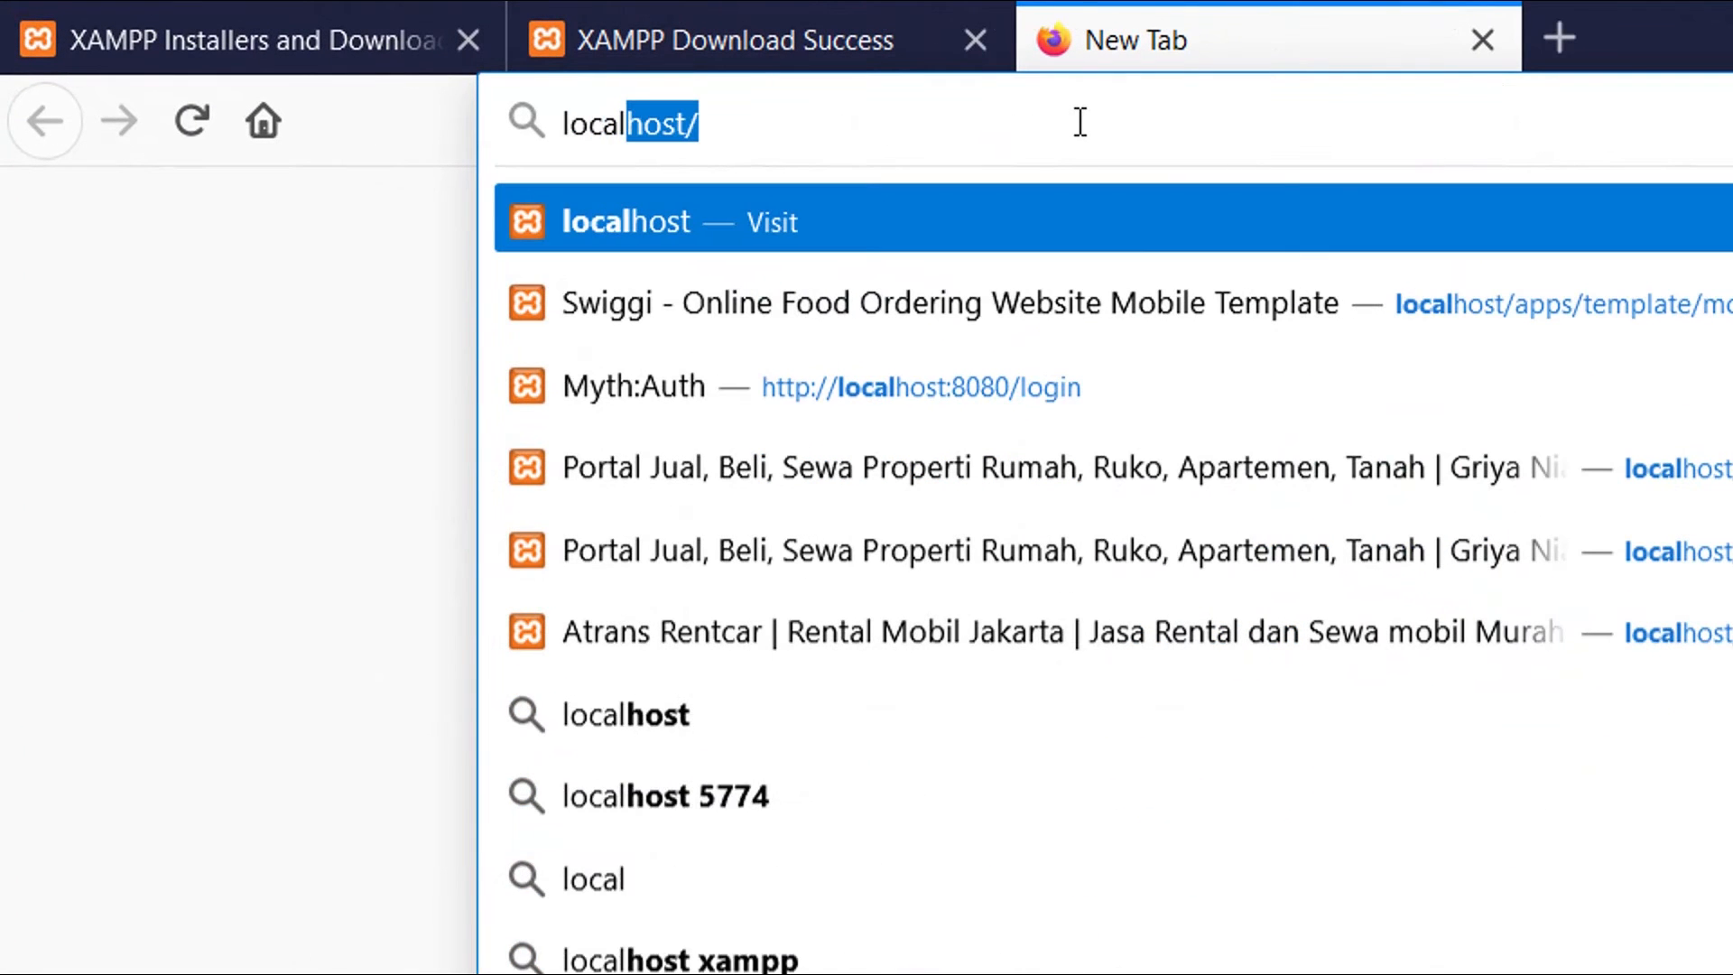
{"action": "key", "text": "BackSpace"}
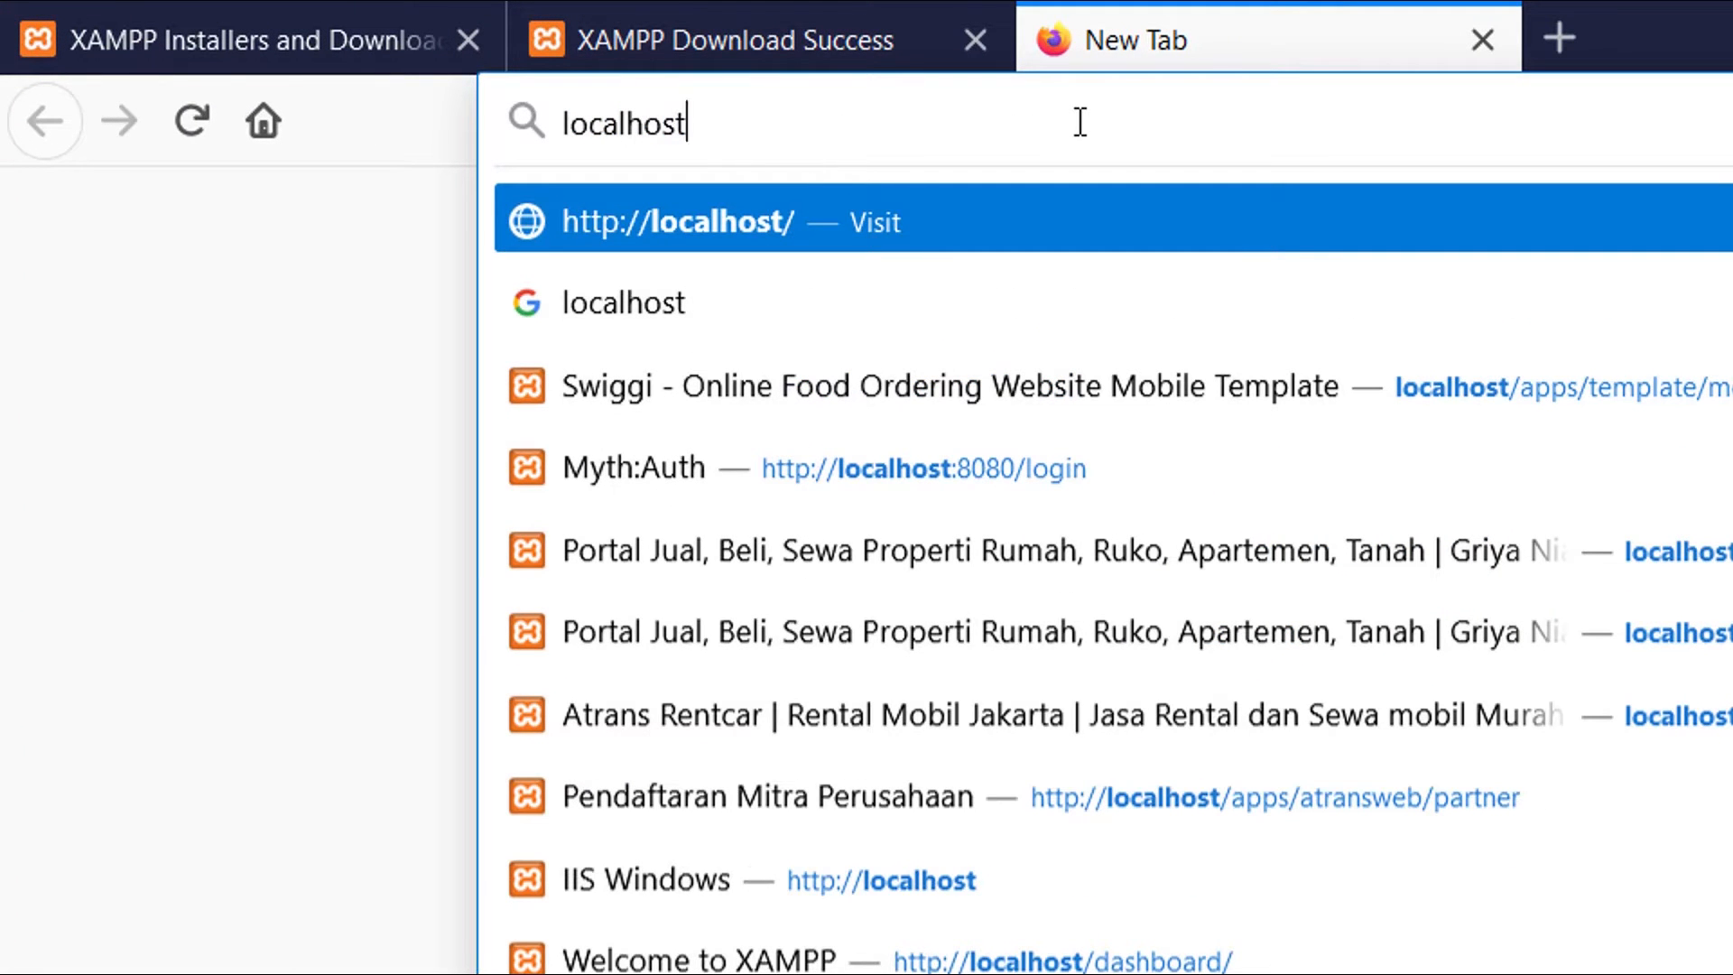
{"action": "key", "text": "Return"}
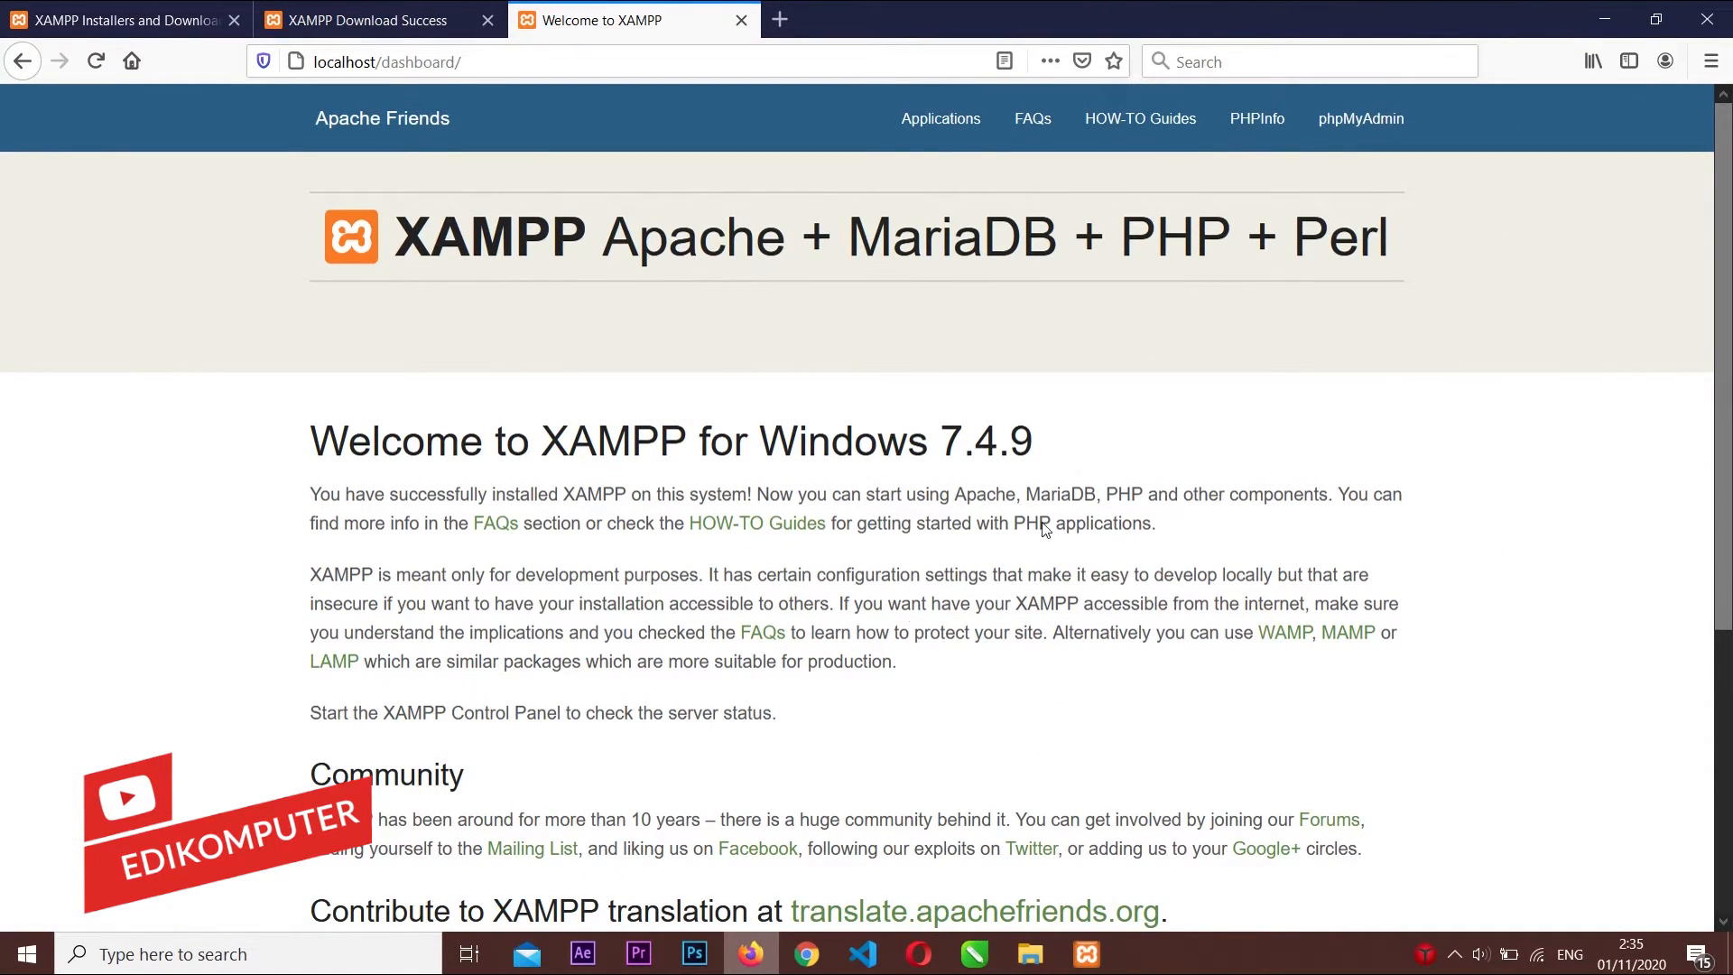
Examine the contents of the xampp folder on drive D in File Explorer and return to the dashboard page in Firefox
{"action": "left_click", "coordinate": [1030, 954]}
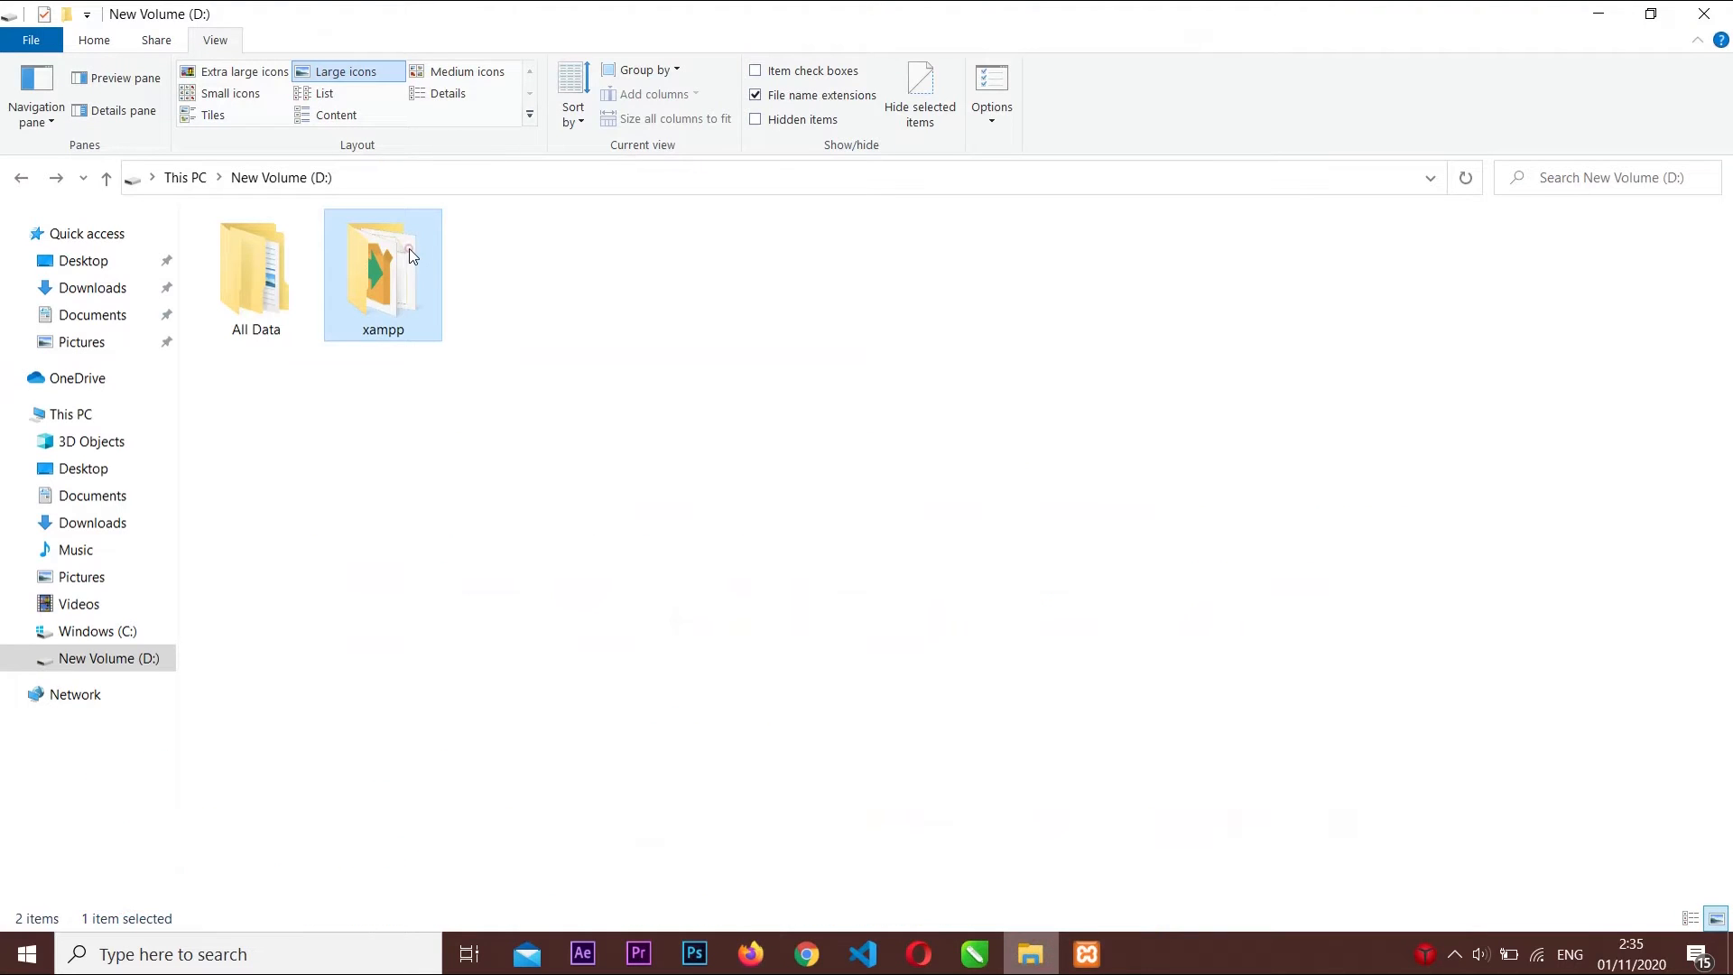
{"action": "double_click", "coordinate": [409, 247]}
{"action": "scroll", "coordinate": [395, 586], "scroll_direction": "down", "scroll_amount": 8}
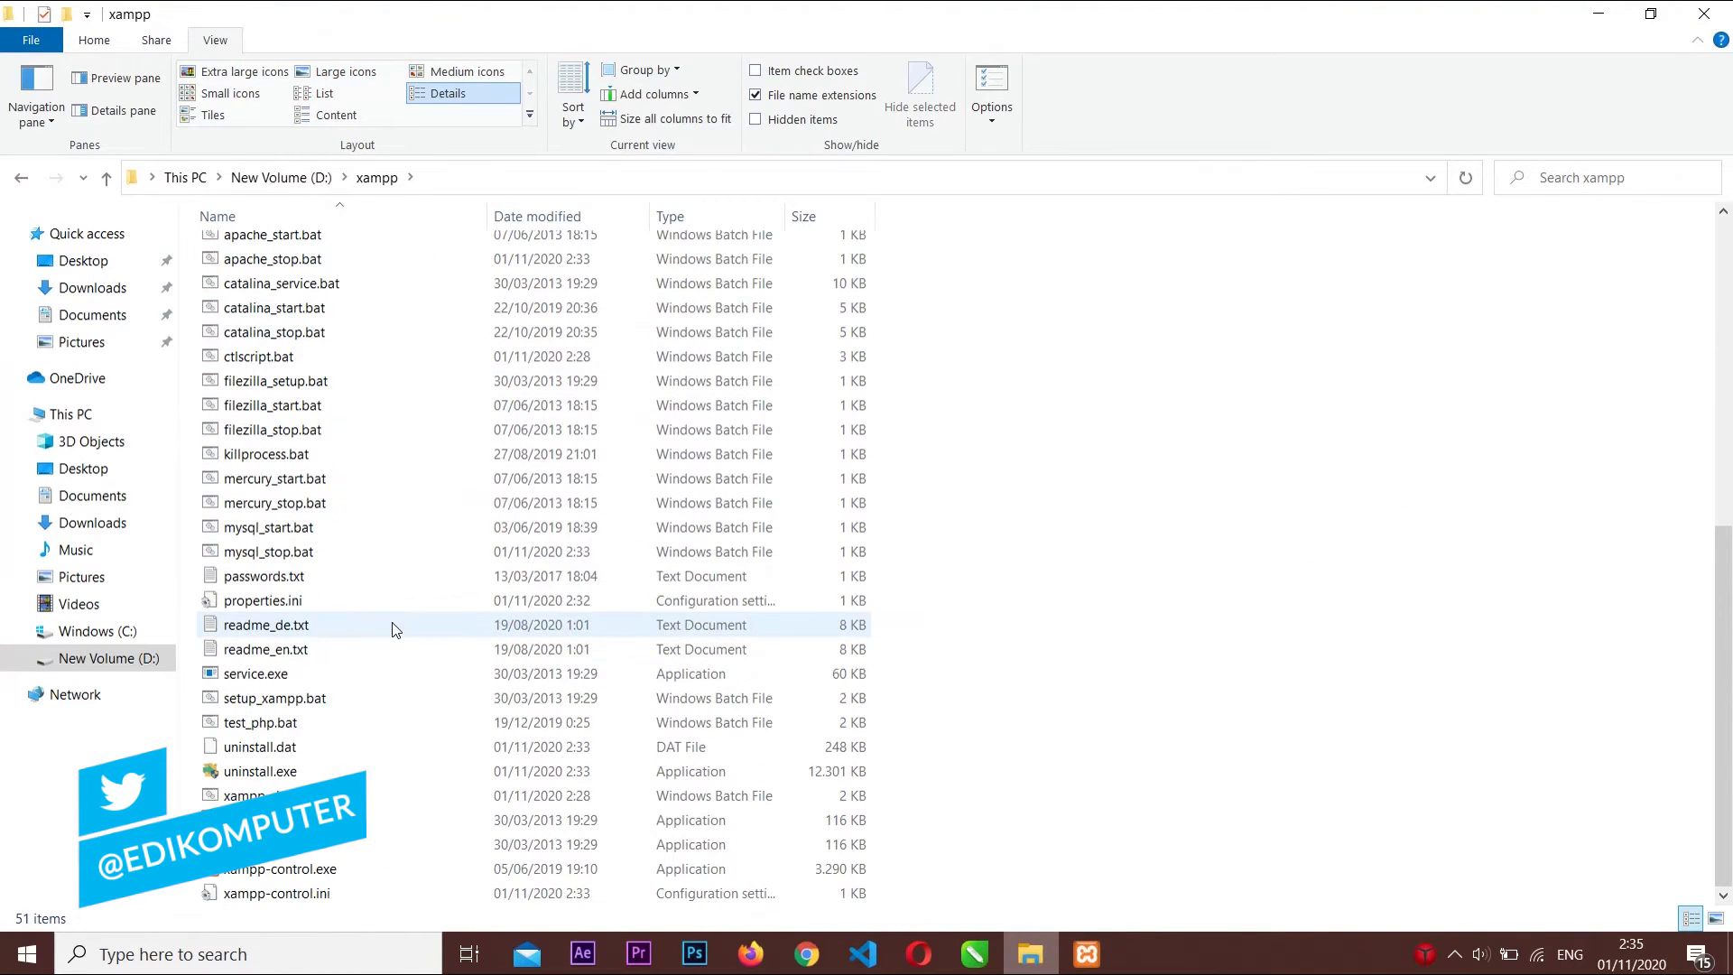
{"action": "scroll", "coordinate": [393, 623], "scroll_direction": "up", "scroll_amount": 10}
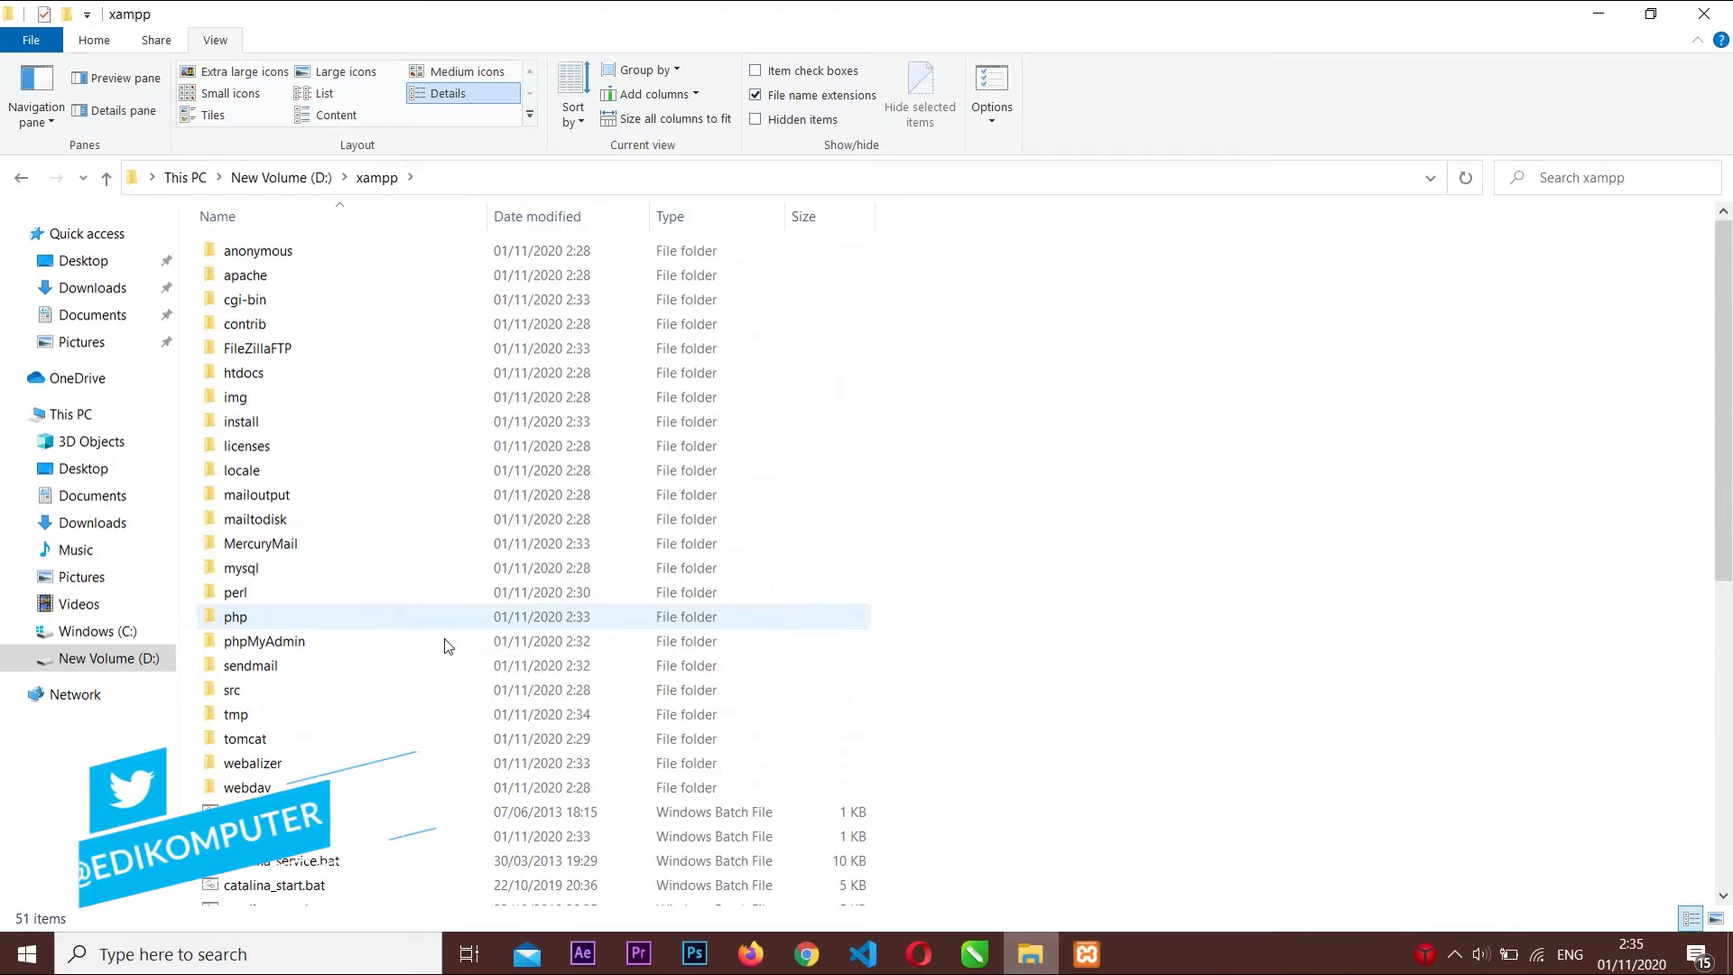
{"action": "left_click", "coordinate": [809, 954]}
{"action": "left_click", "coordinate": [766, 954]}
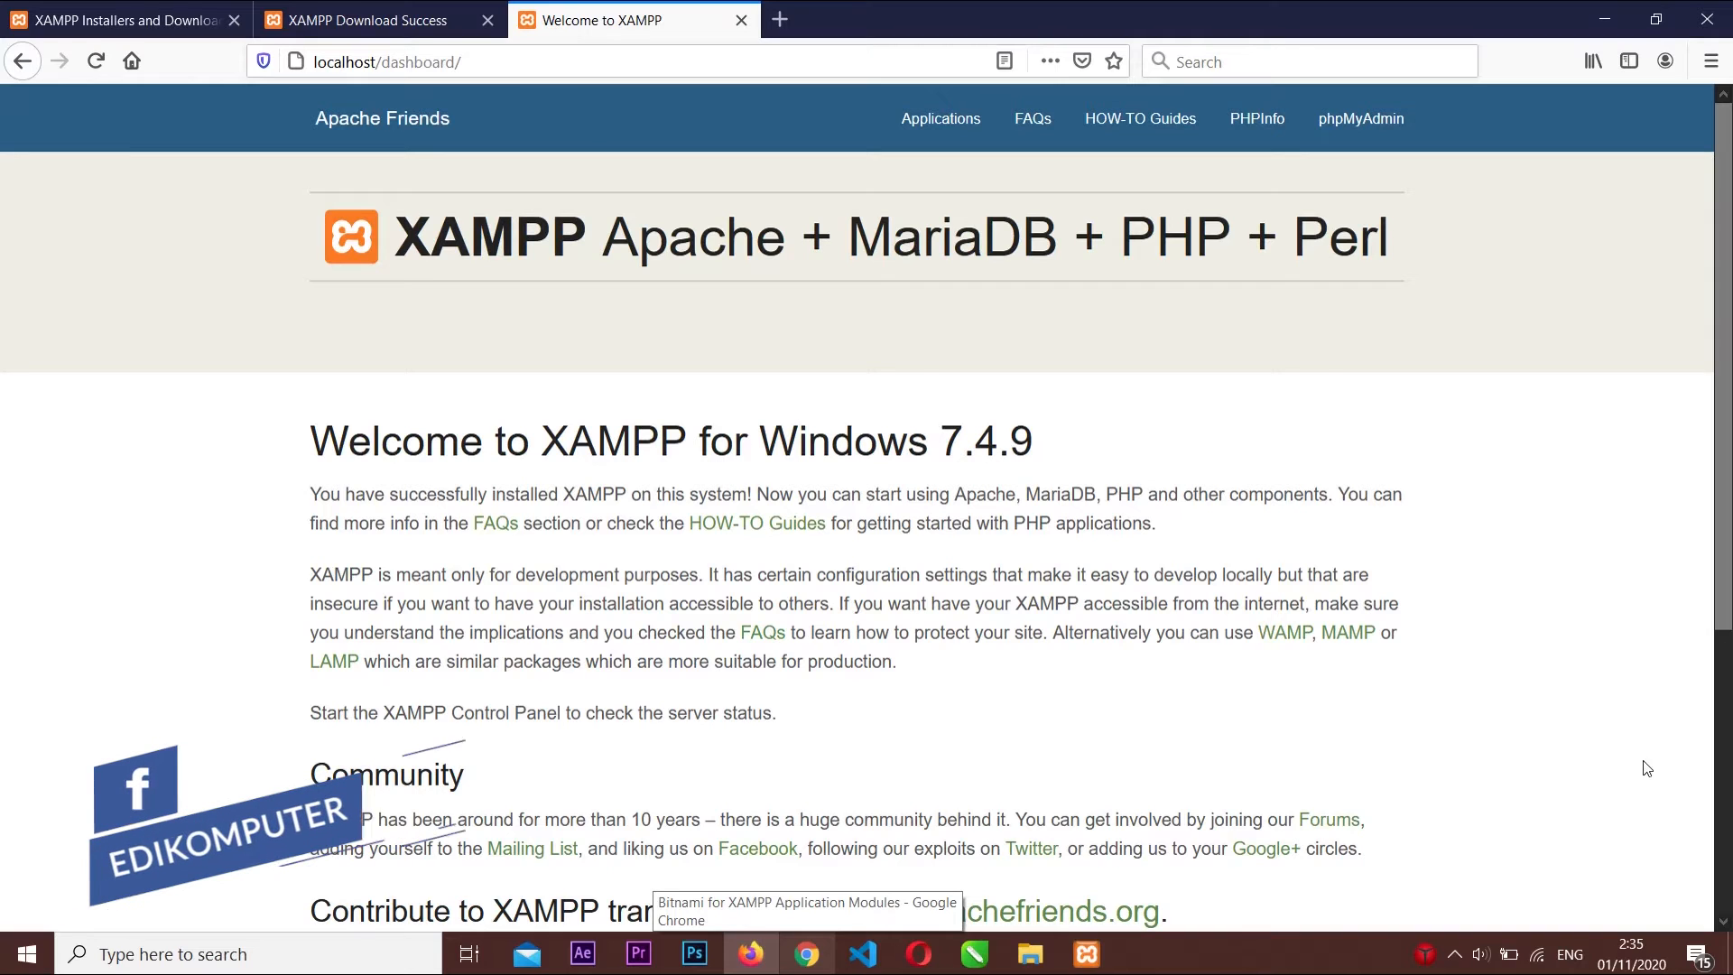
Disconnect the computer from its current Wi-Fi network and close the network list
{"action": "left_click", "coordinate": [1538, 954]}
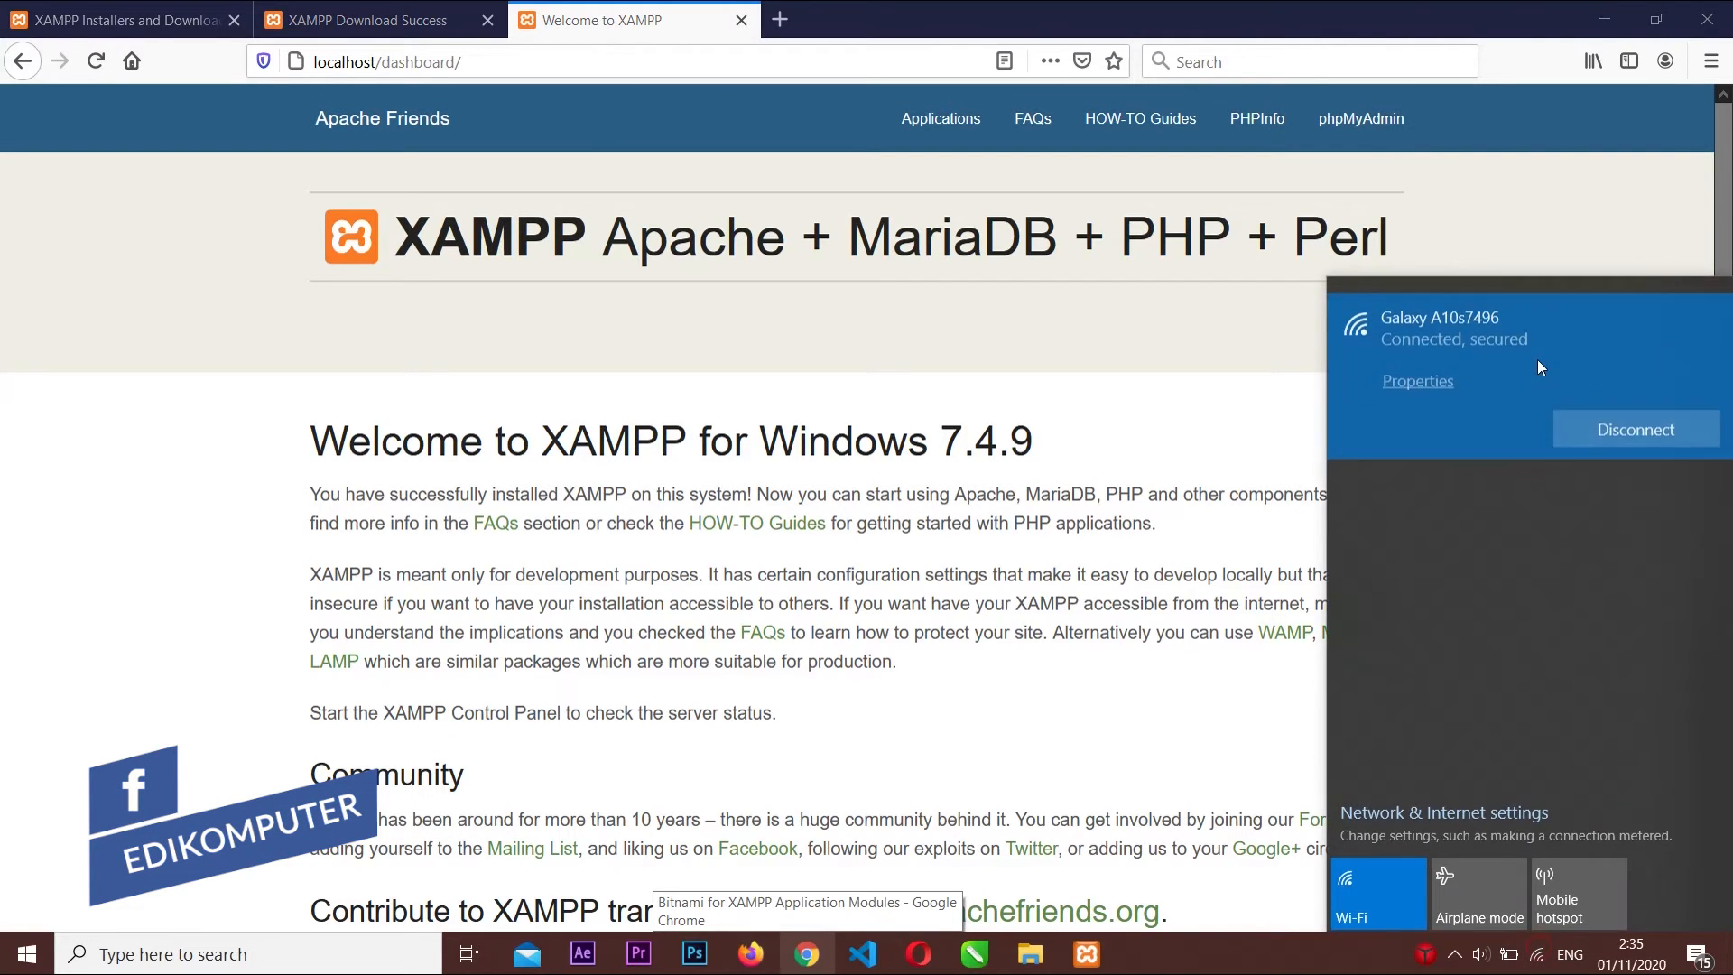
{"action": "left_click", "coordinate": [1638, 417]}
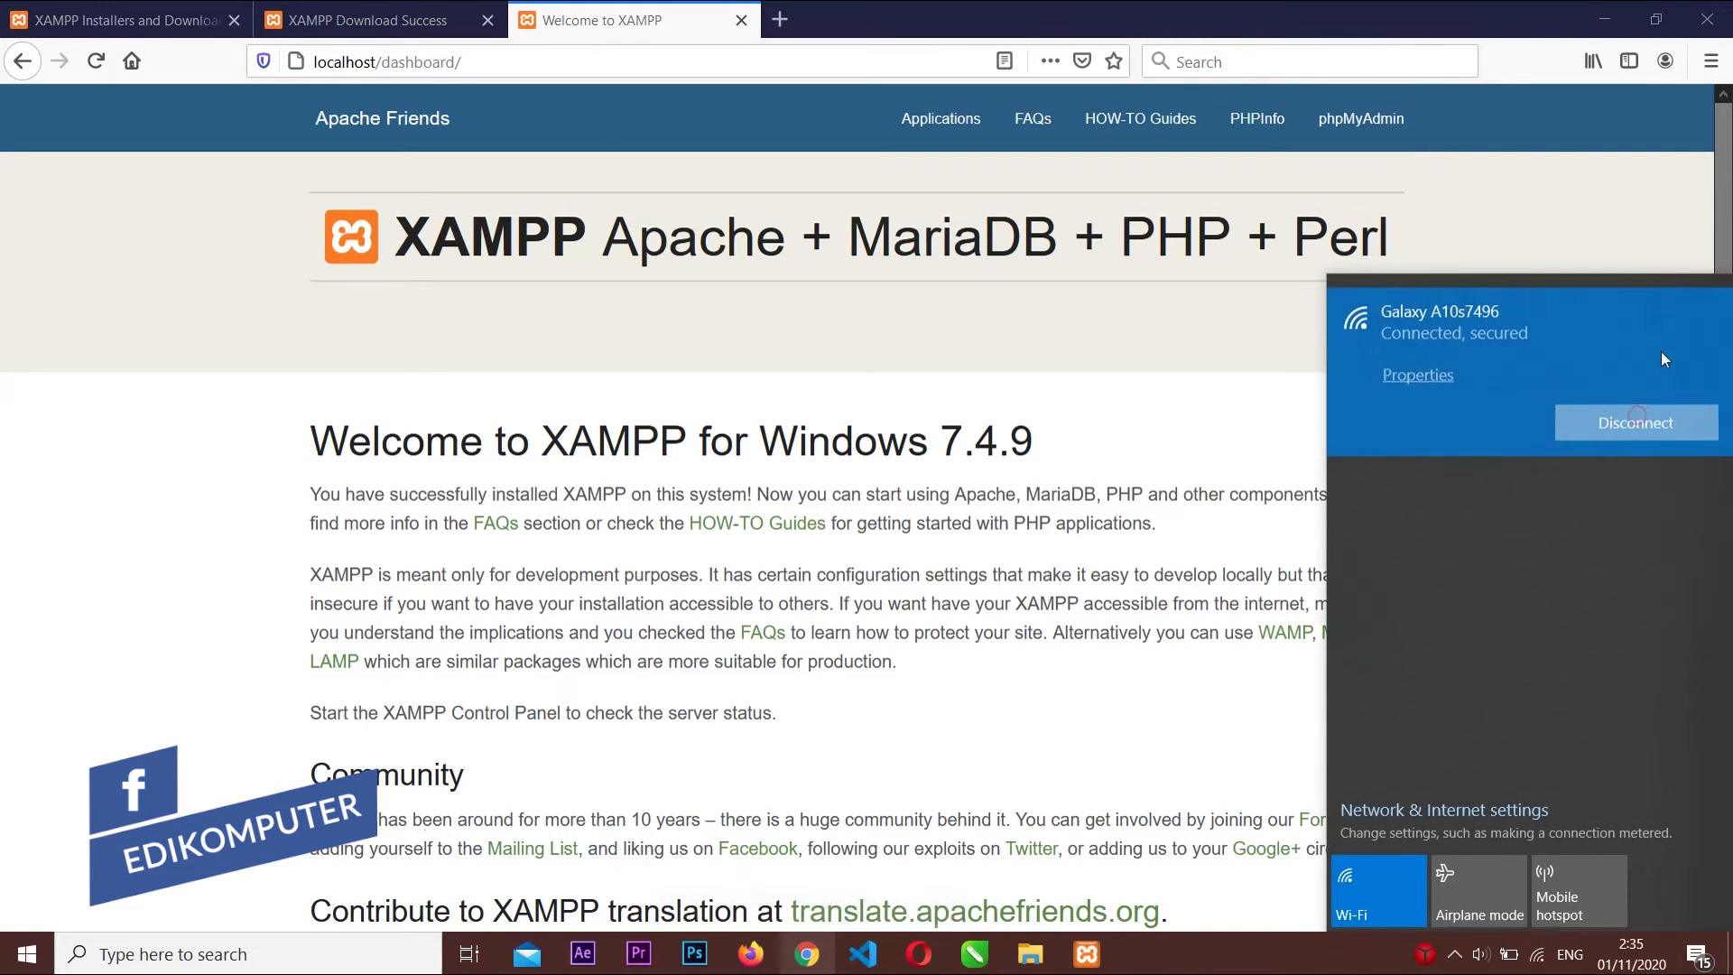
{"action": "left_click", "coordinate": [1096, 418]}
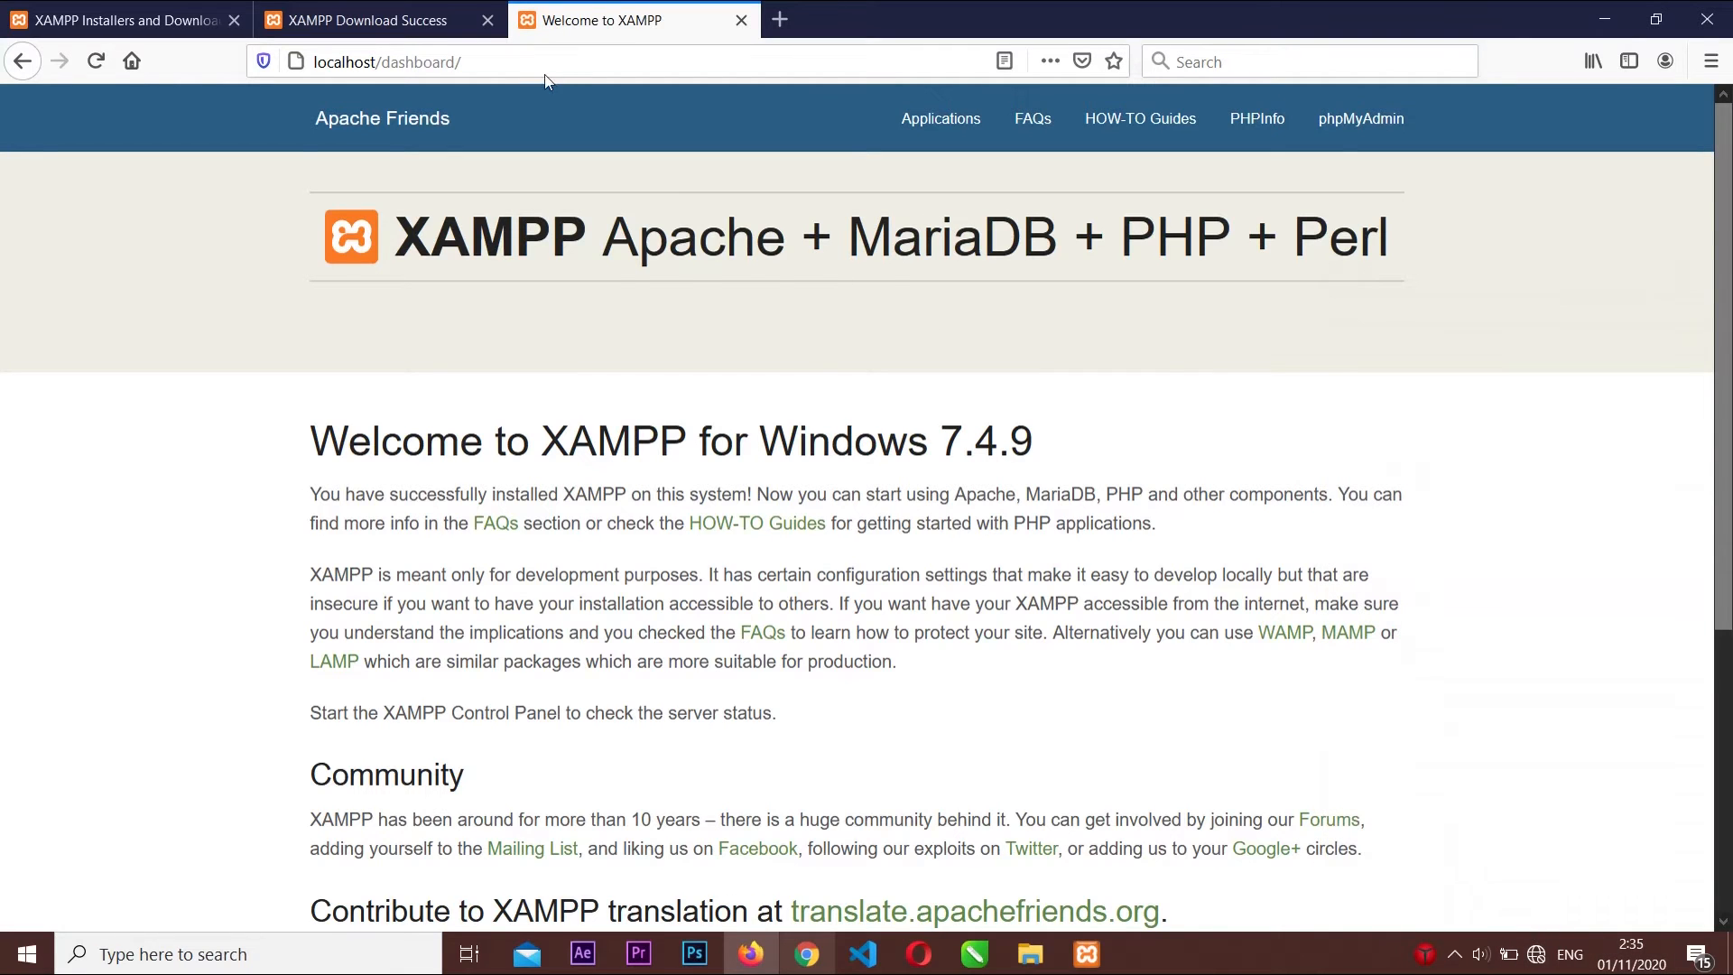
Close the two XAMPP download tabs and try to load google.com in a new tab
{"action": "left_click", "coordinate": [474, 22]}
{"action": "left_click", "coordinate": [488, 20]}
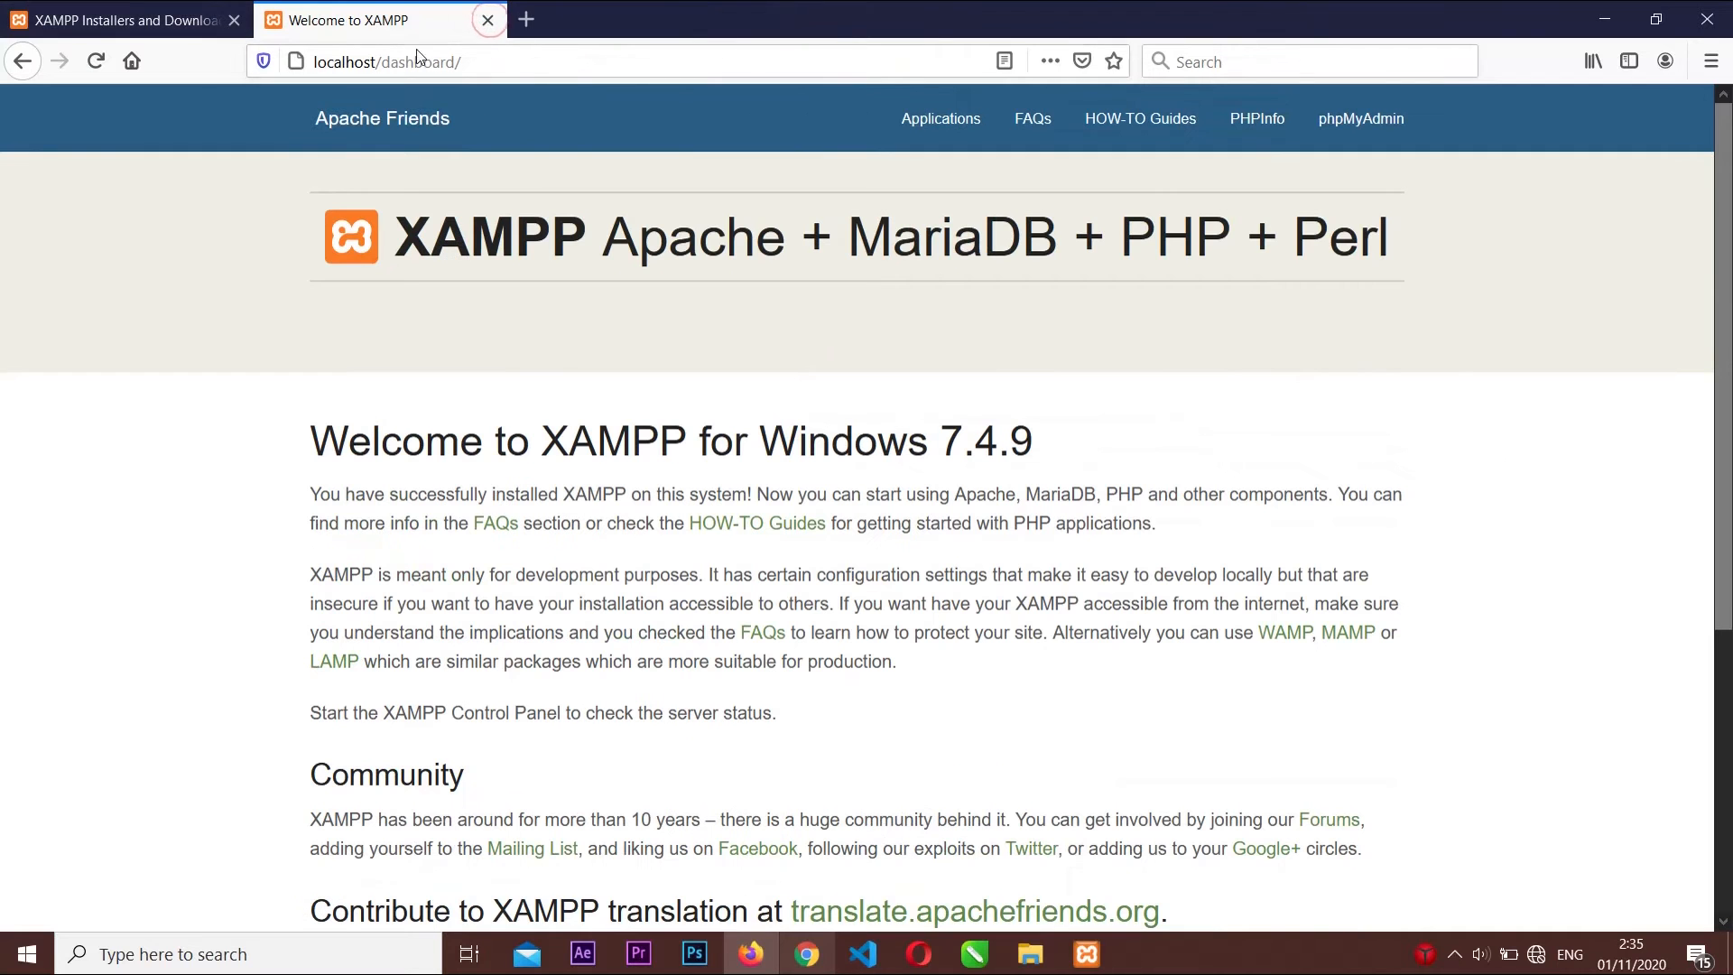
{"action": "left_click", "coordinate": [529, 19]}
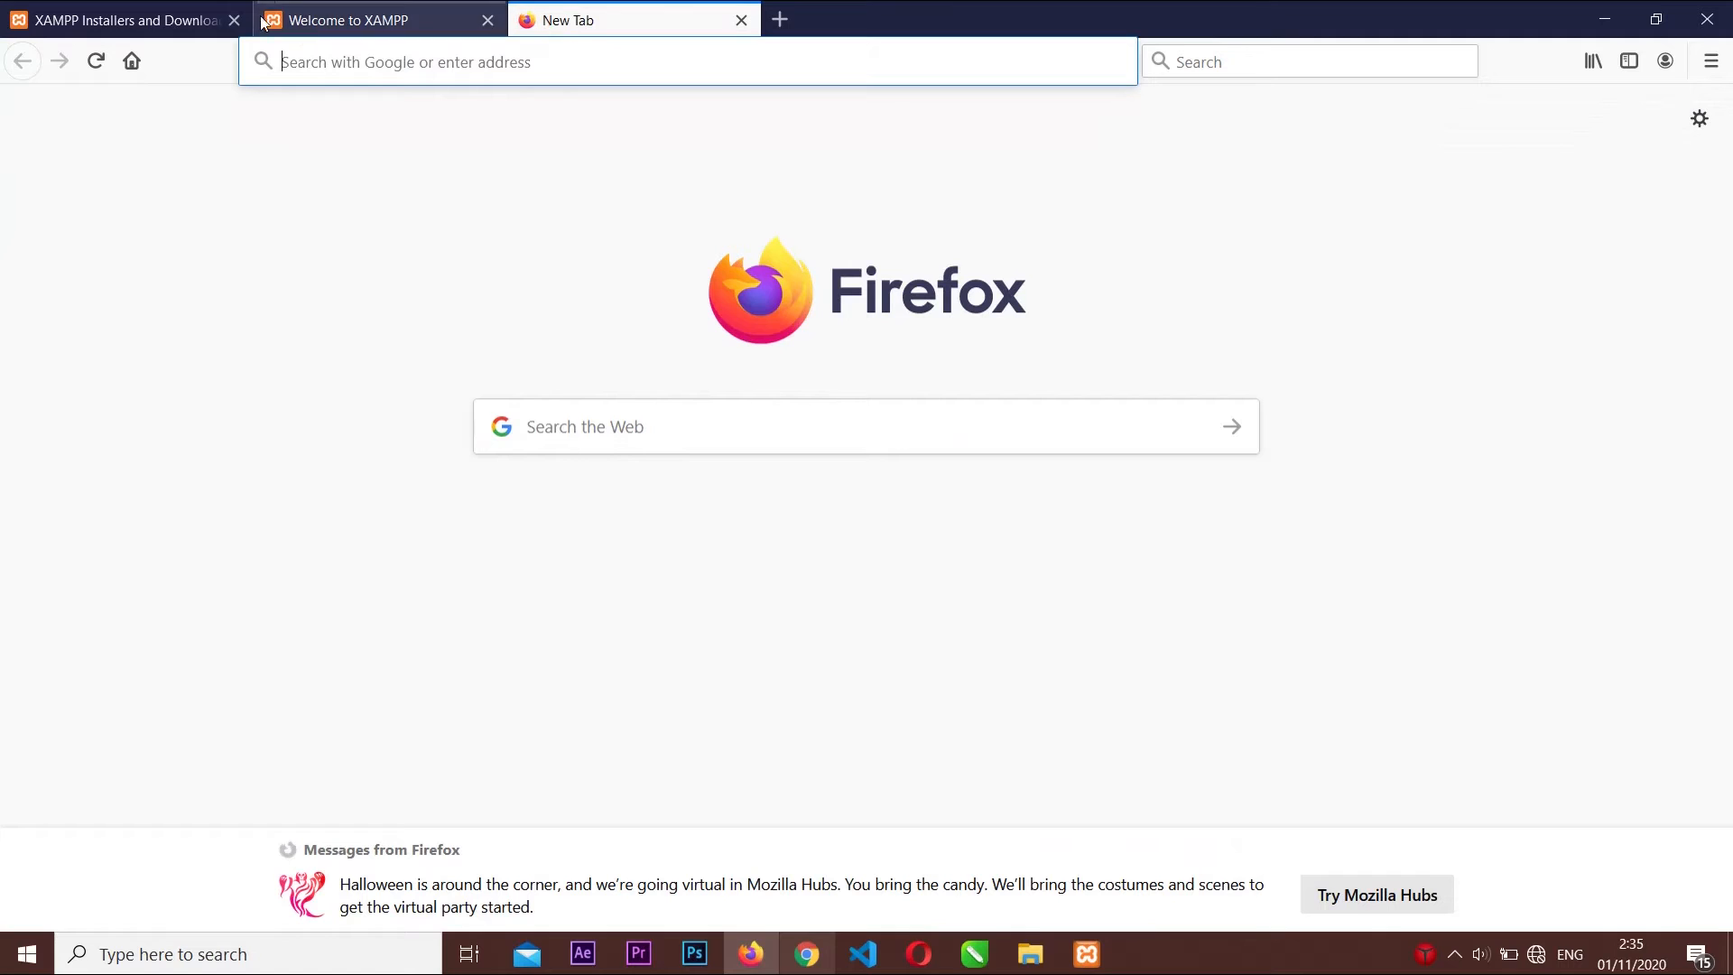
{"action": "left_click", "coordinate": [234, 20]}
{"action": "left_click", "coordinate": [334, 60]}
{"action": "type", "text": "google.com/"}
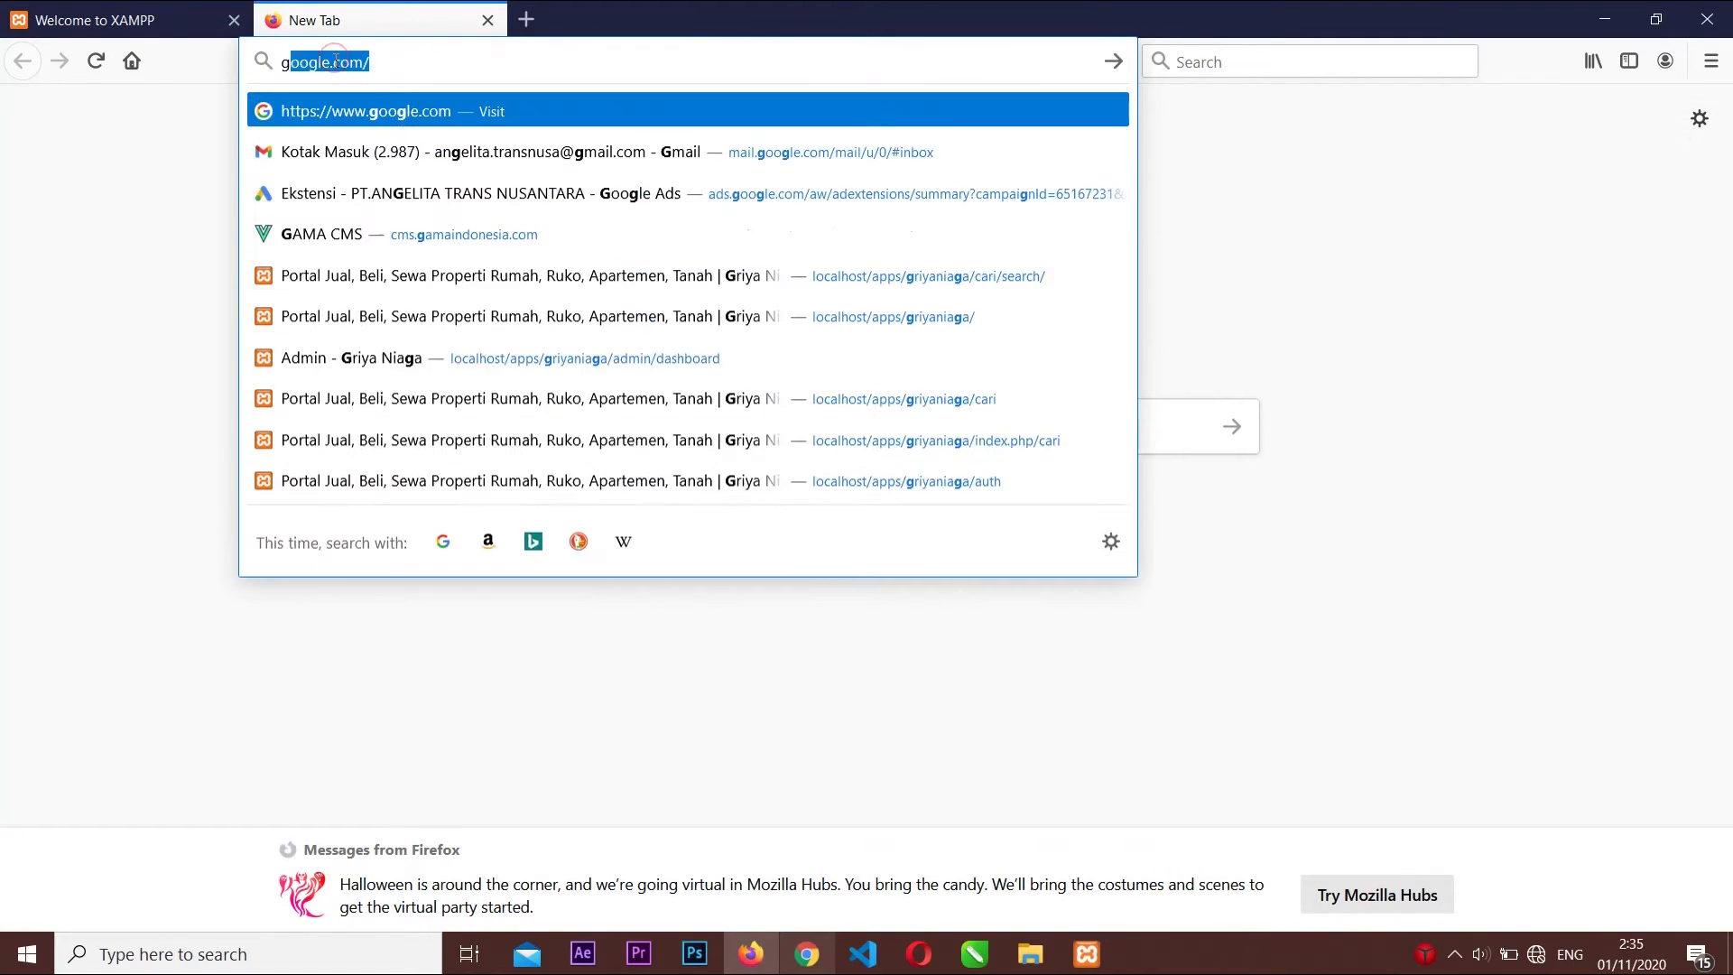
{"action": "key", "text": "Return"}
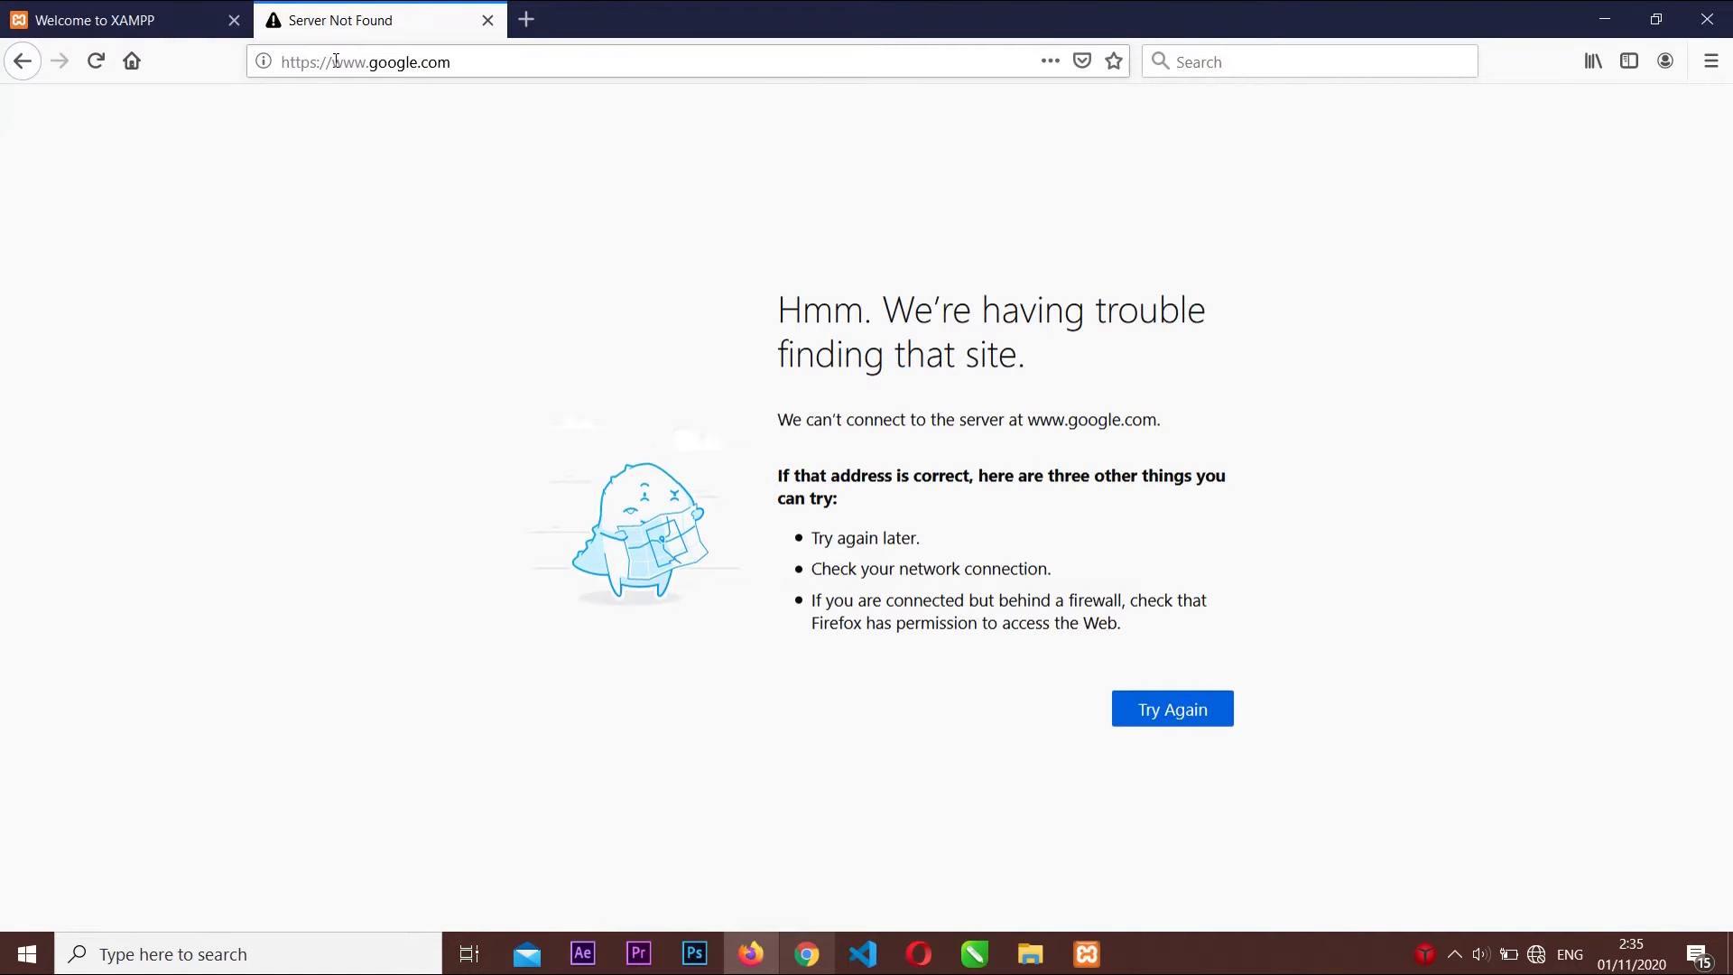
Check the running modules in the XAMPP Control Panel and reload localhost/dashboard/ in its Firefox tab
{"action": "left_click", "coordinate": [90, 18]}
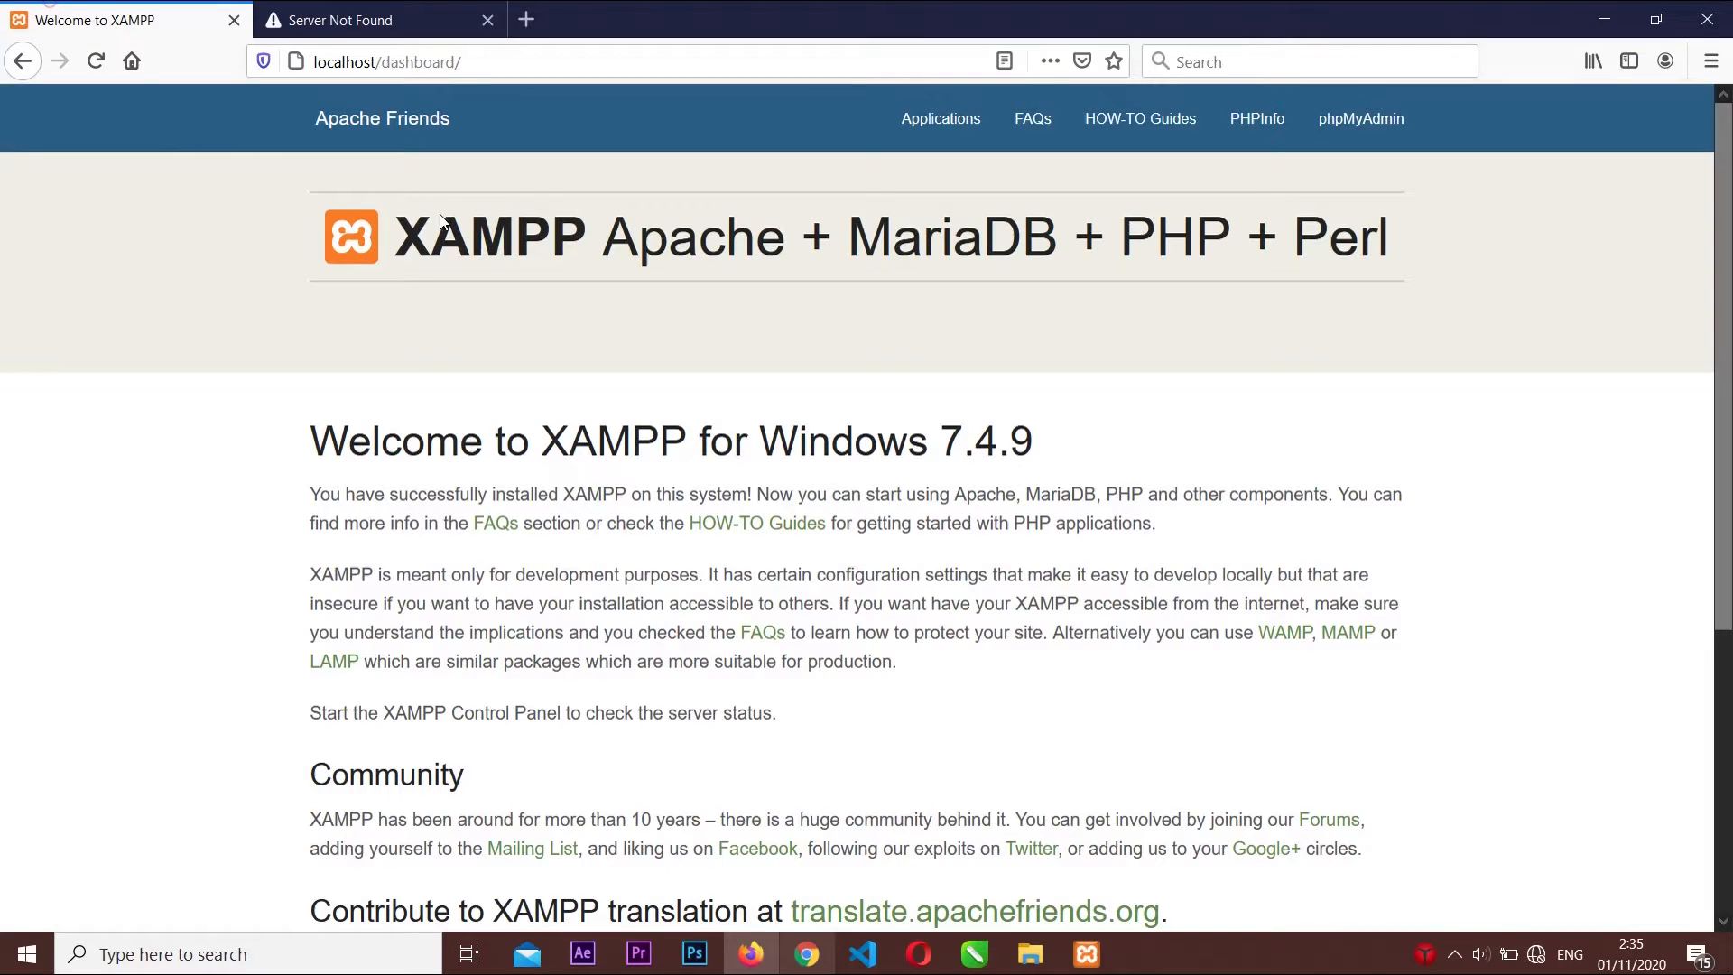
{"action": "left_click", "coordinate": [1087, 955]}
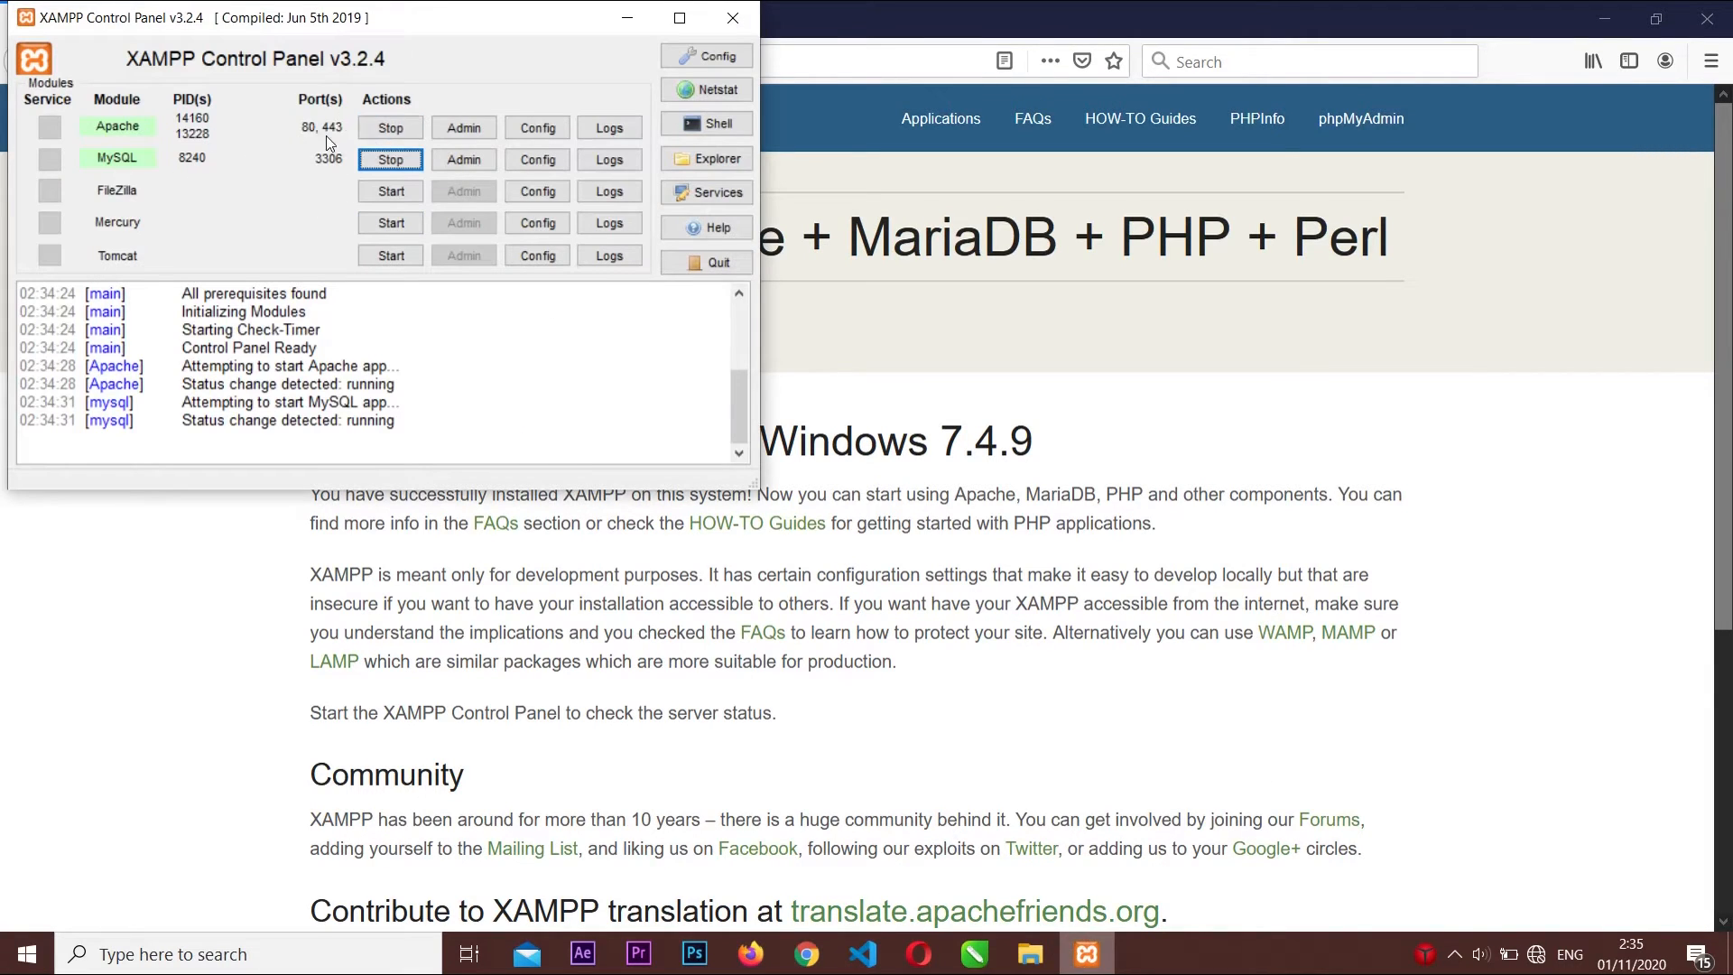
{"action": "left_click", "coordinate": [866, 25]}
{"action": "left_click", "coordinate": [672, 65]}
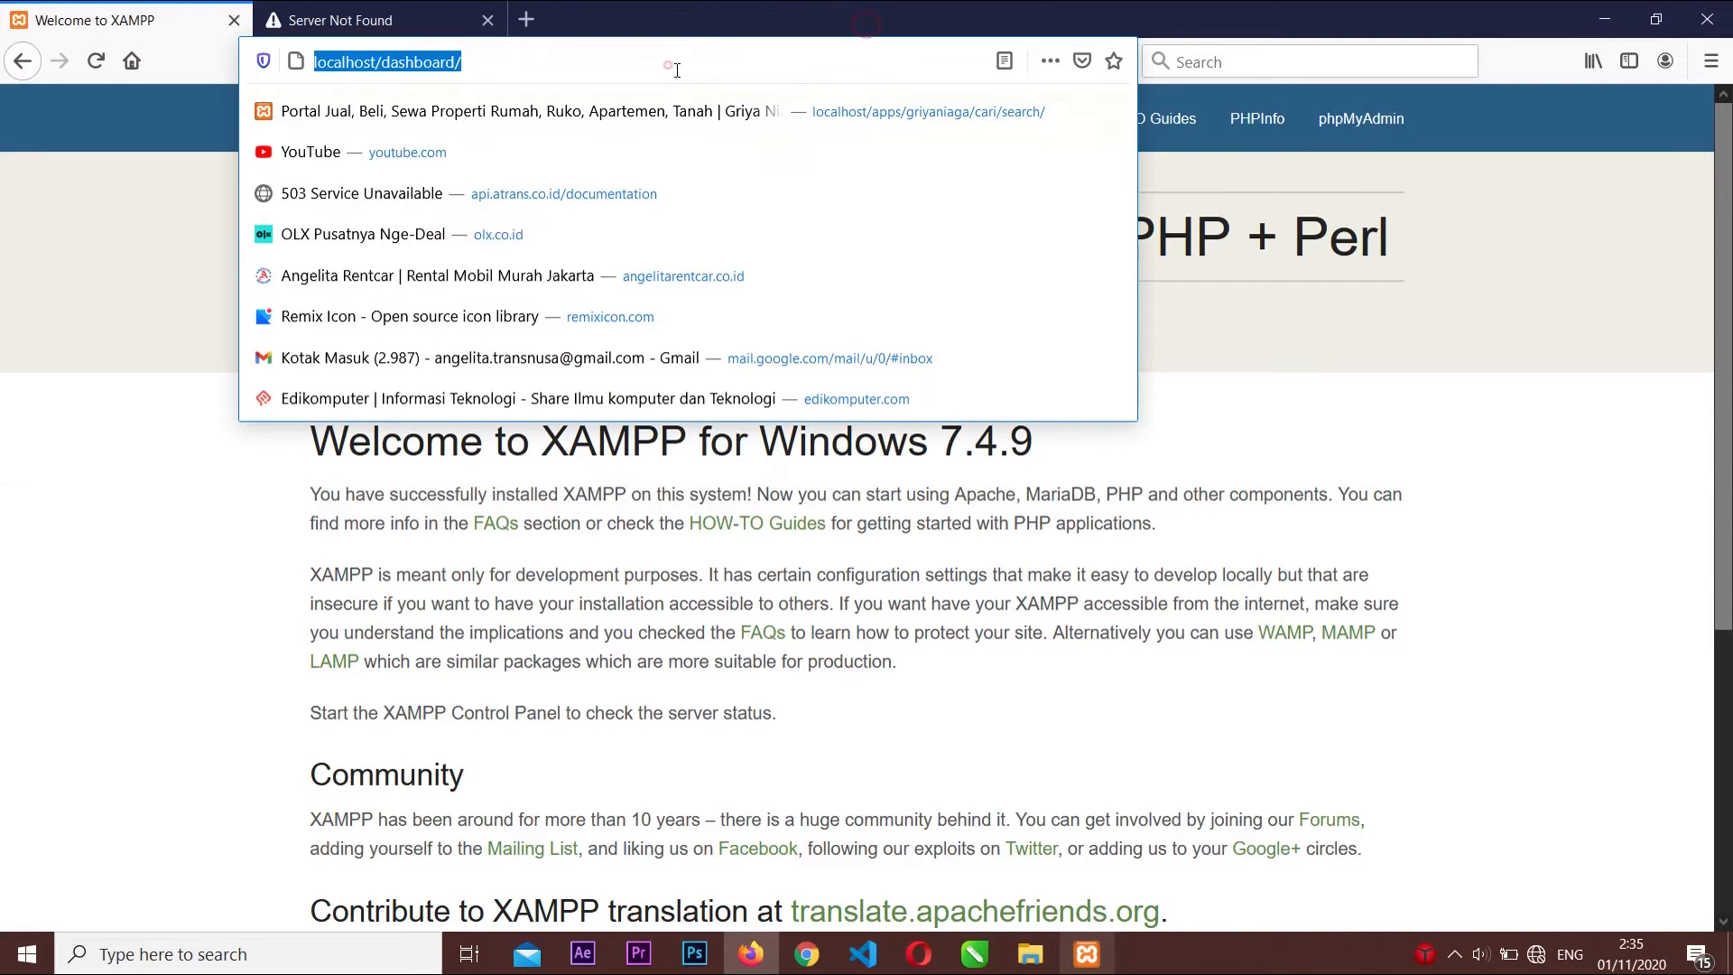
{"action": "key", "text": "Return"}
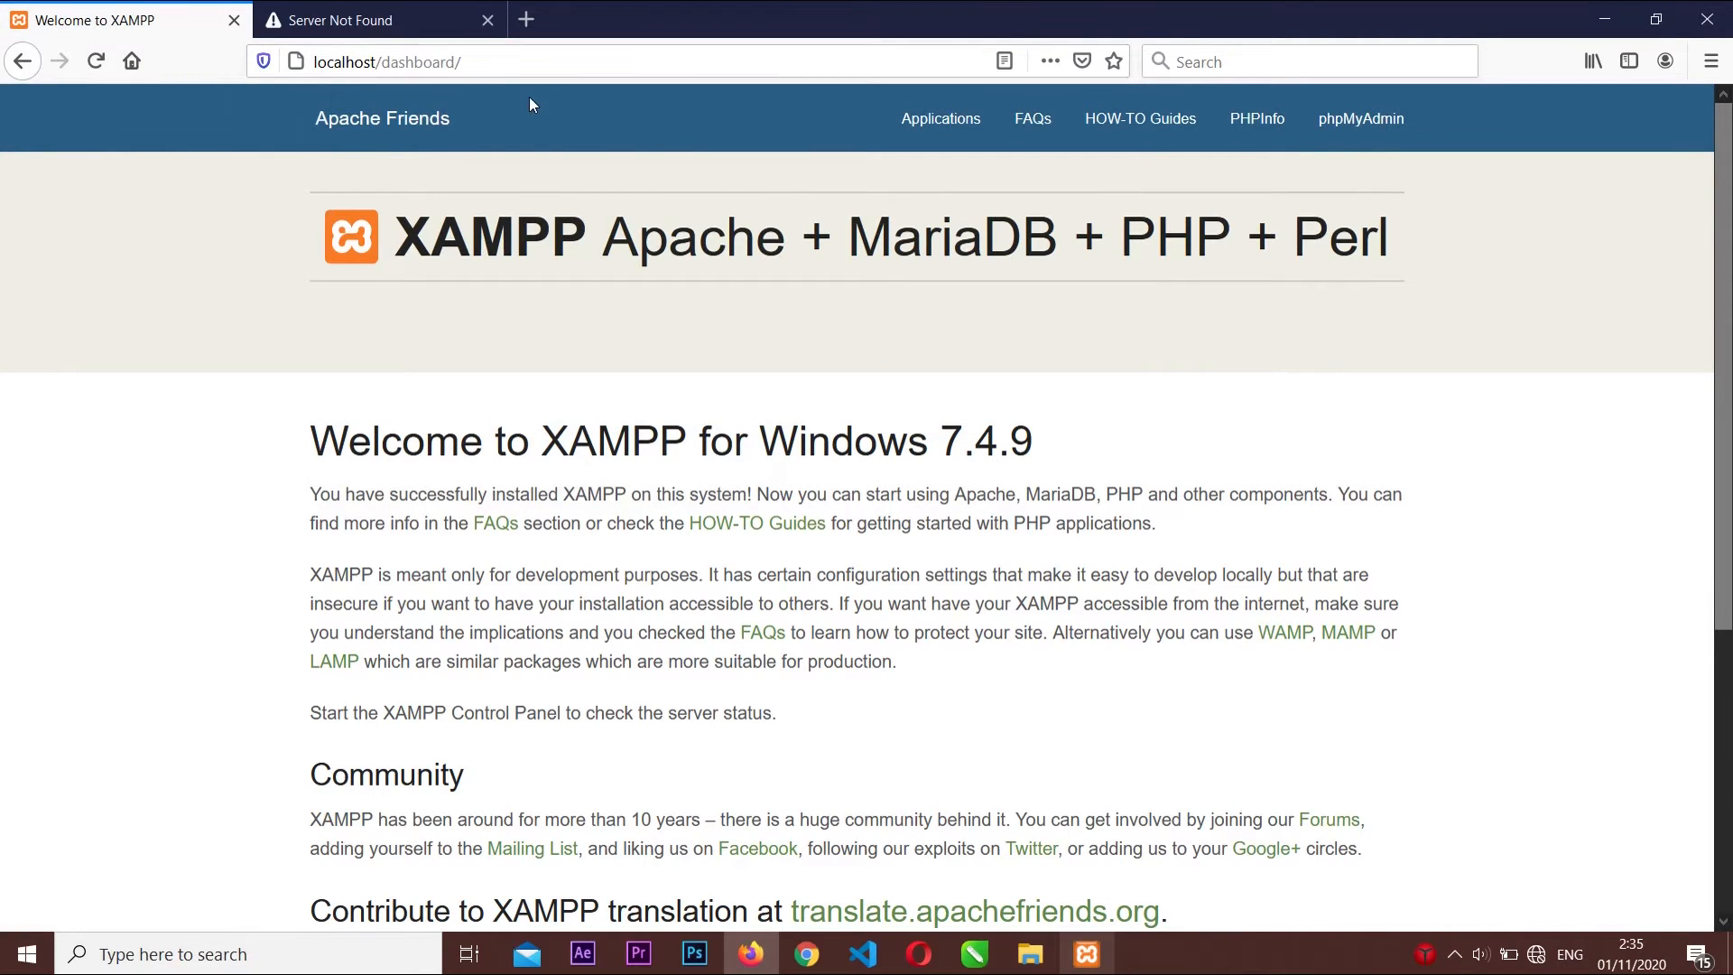
Highlight the dashboard/ part of the address, clear the selection, and close the Server Not Found tab
{"action": "left_click_drag", "start_coordinate": [462, 61], "coordinate": [381, 61]}
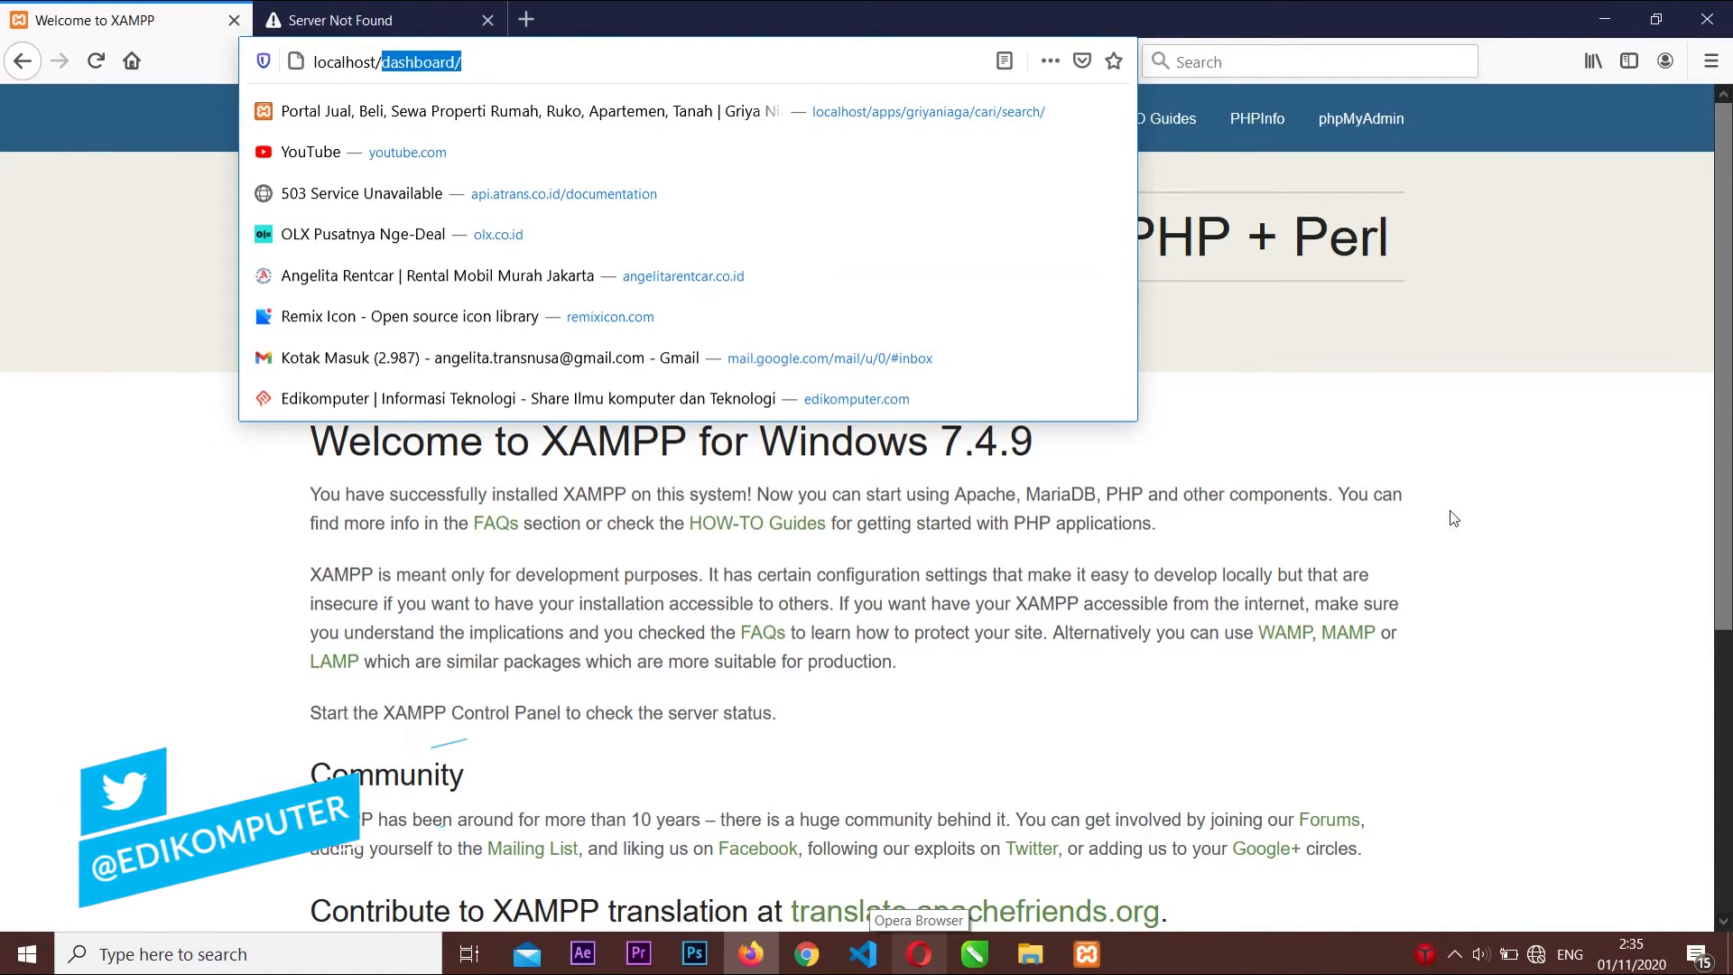
{"action": "left_click", "coordinate": [1584, 492]}
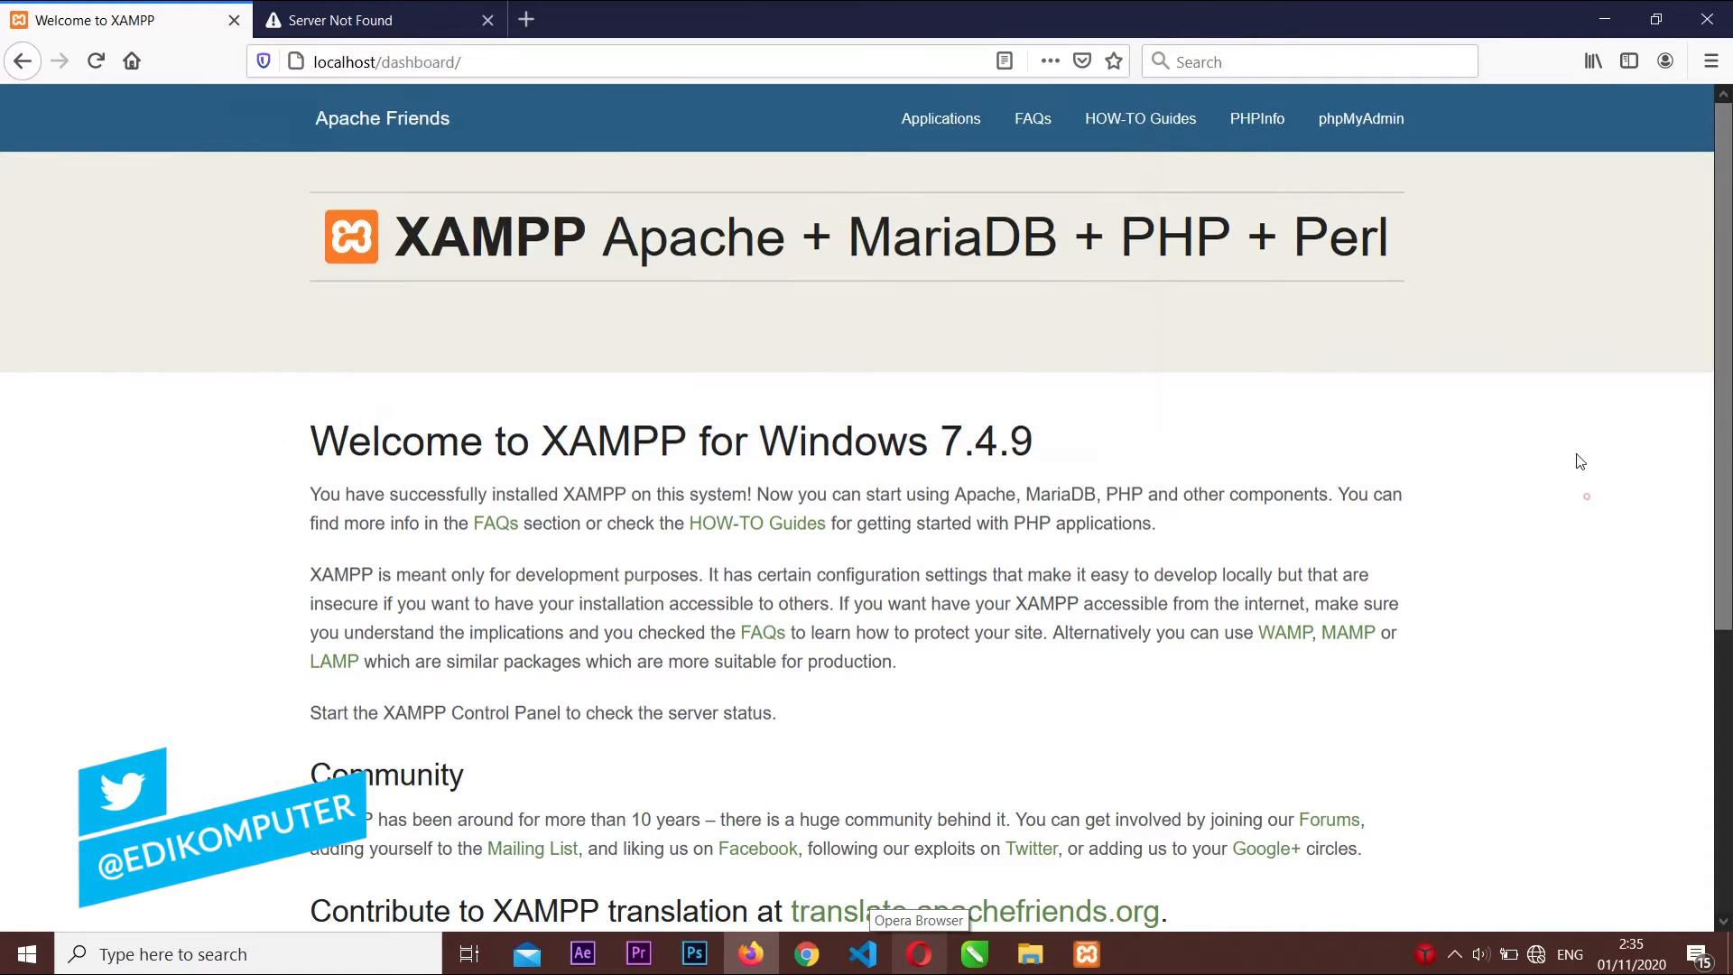
{"action": "left_click", "coordinate": [487, 19]}
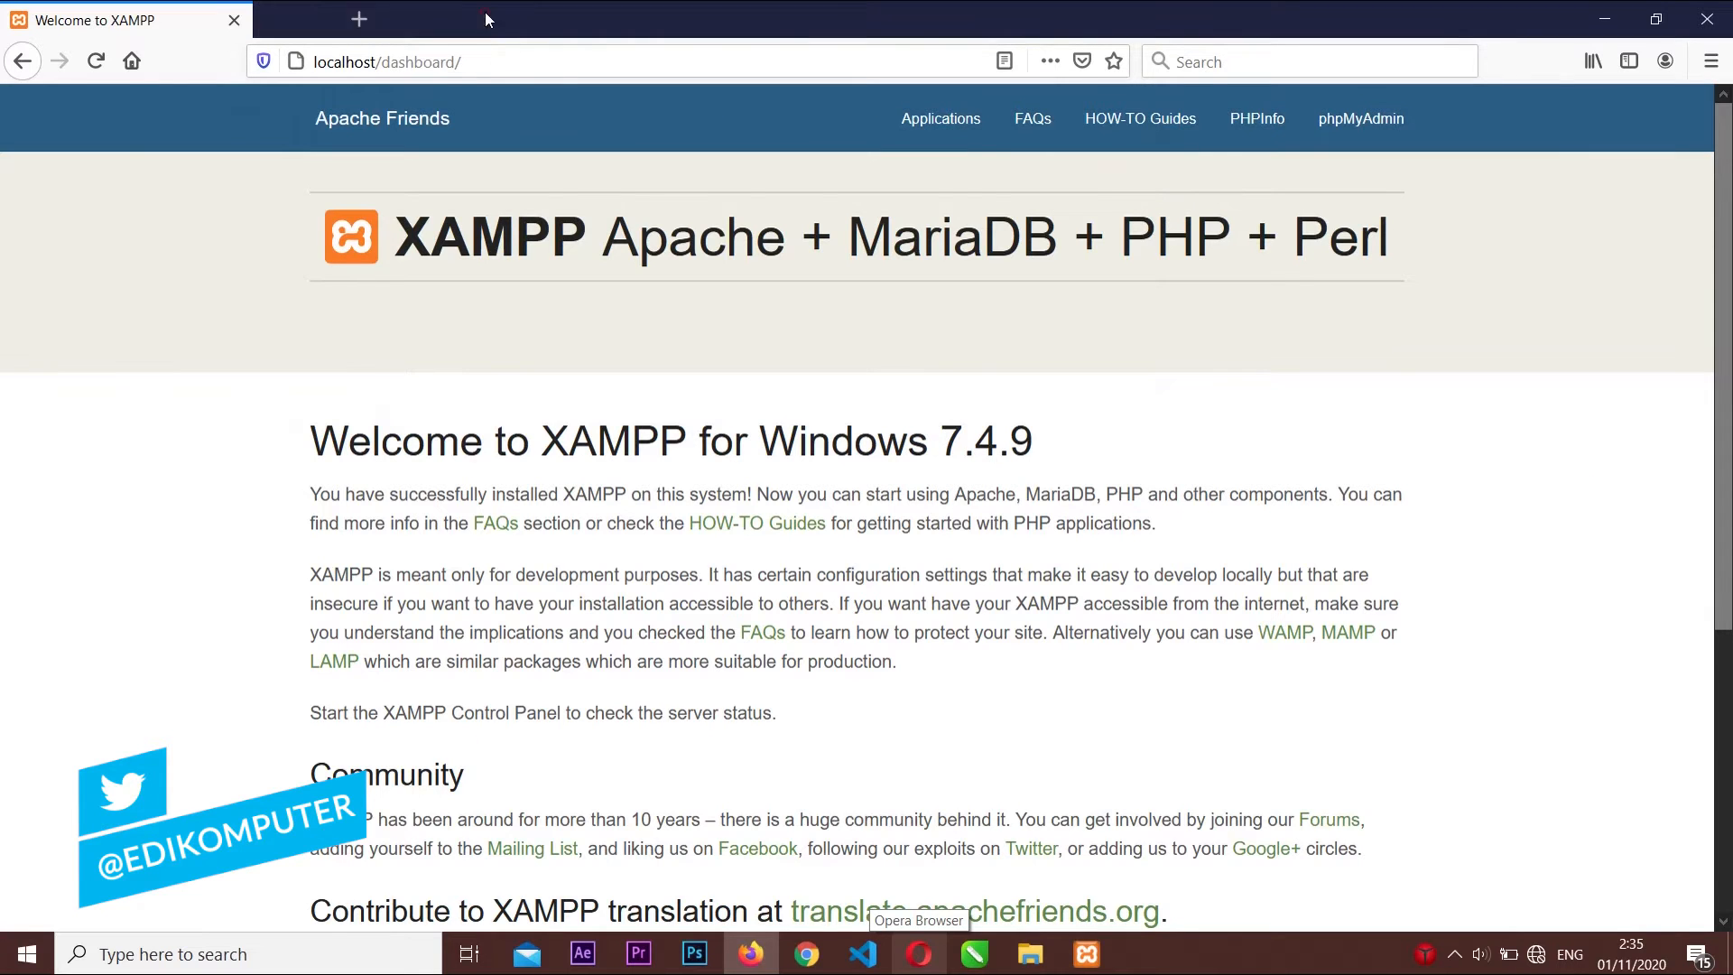
View the Applications, FAQs and HOW-TO Guides pages of the XAMPP dashboard
{"action": "left_click", "coordinate": [946, 125]}
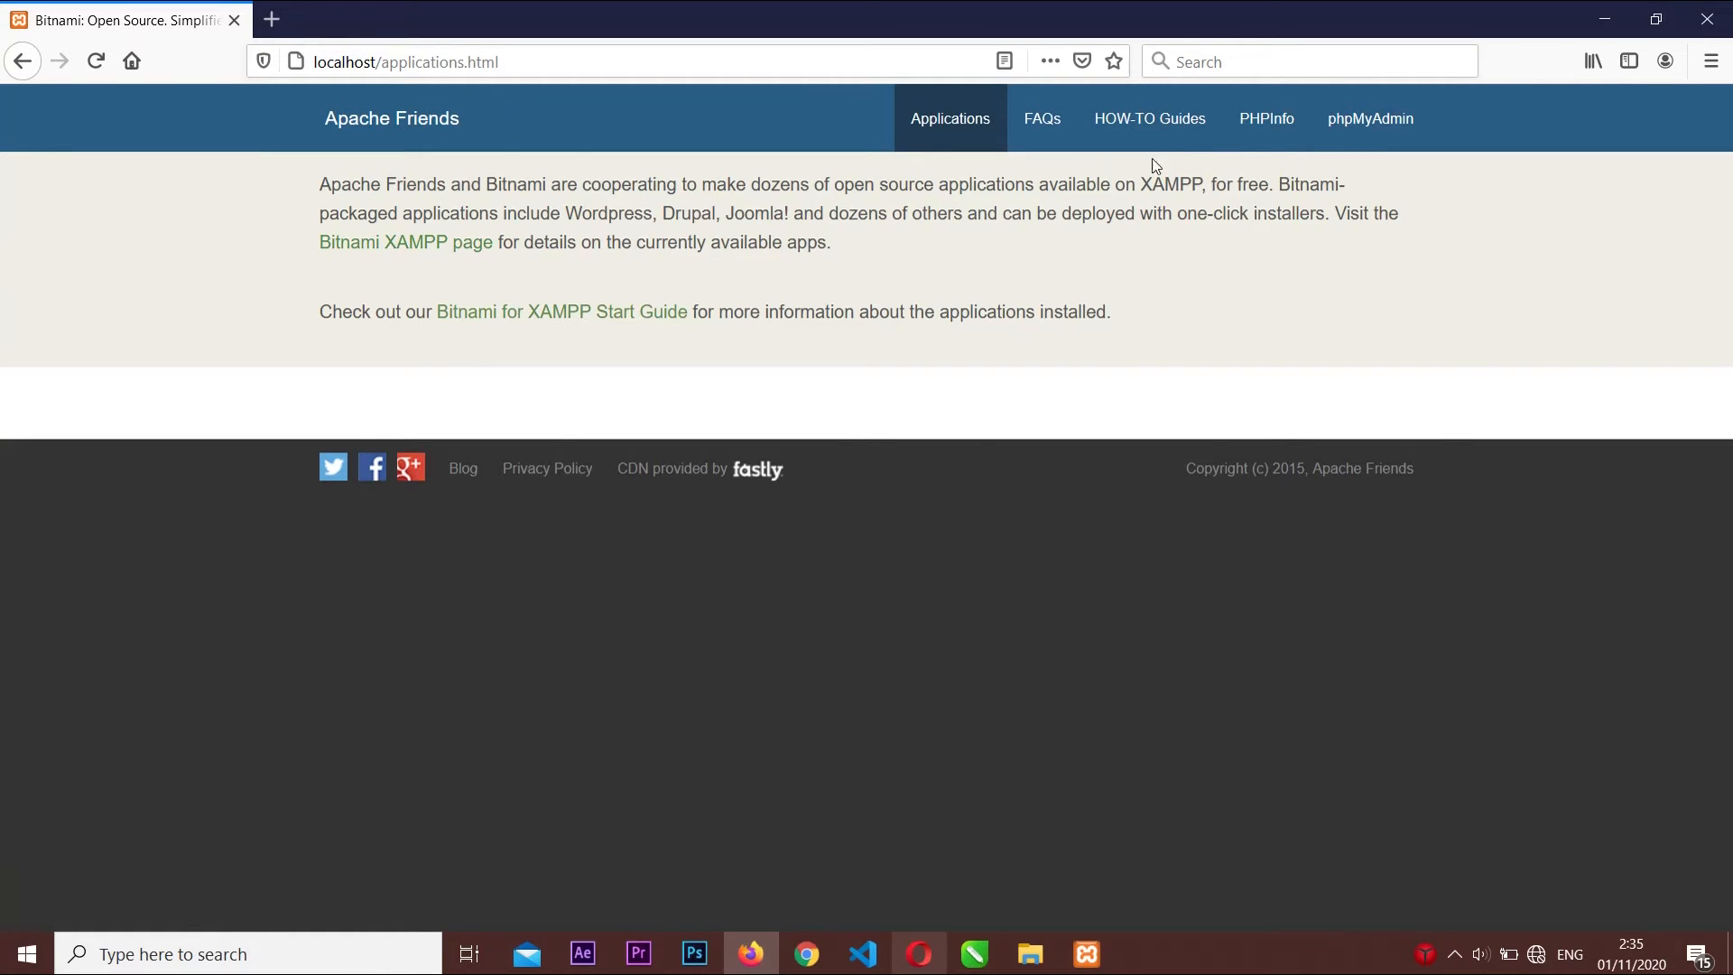
{"action": "left_click", "coordinate": [1044, 118]}
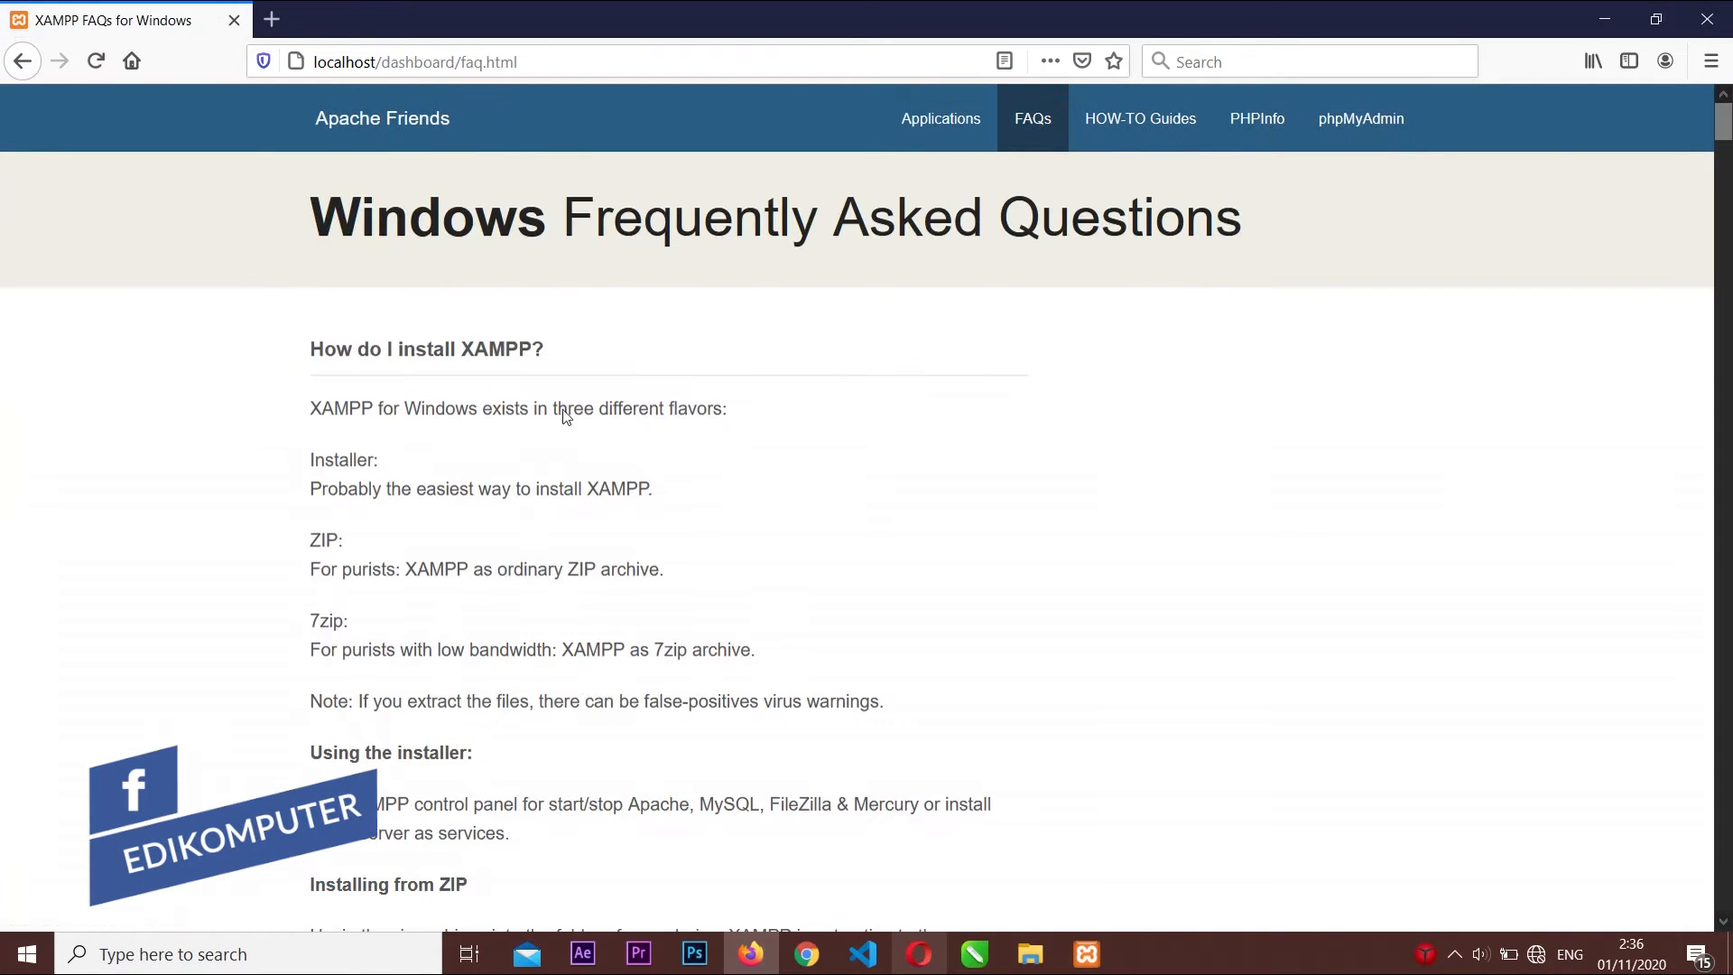
{"action": "scroll", "coordinate": [577, 433], "scroll_direction": "down", "scroll_amount": 6}
{"action": "scroll", "coordinate": [599, 466], "scroll_direction": "up", "scroll_amount": 5}
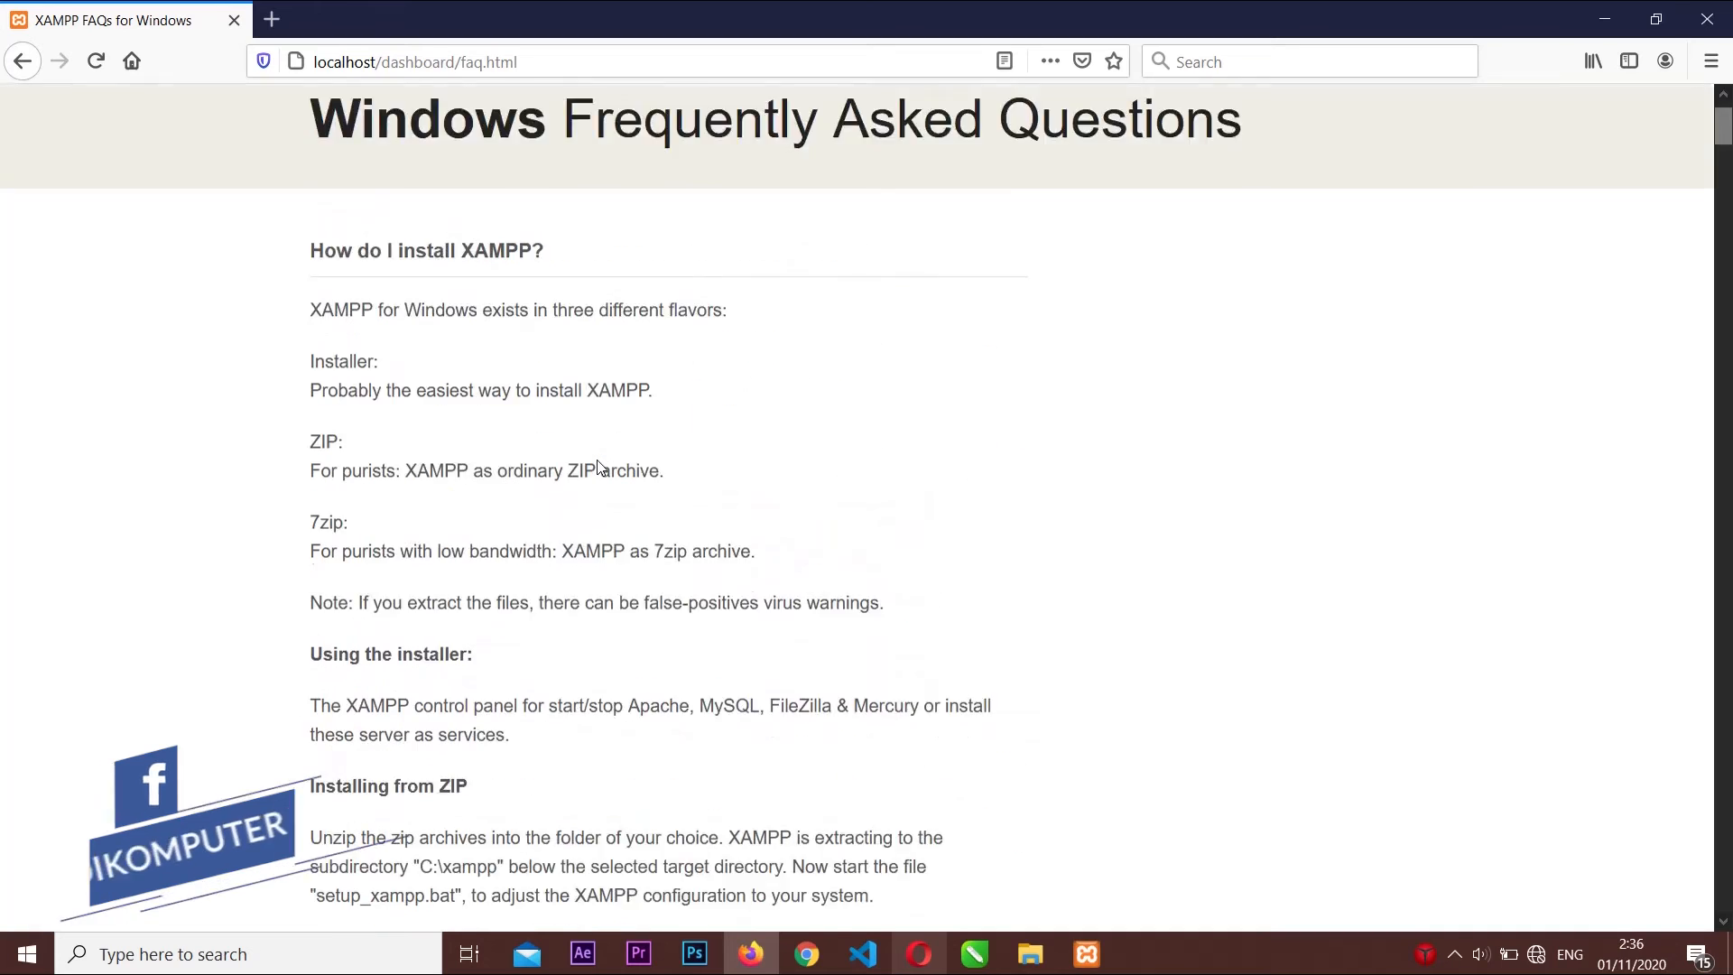
{"action": "scroll", "coordinate": [600, 466], "scroll_direction": "up", "scroll_amount": 1}
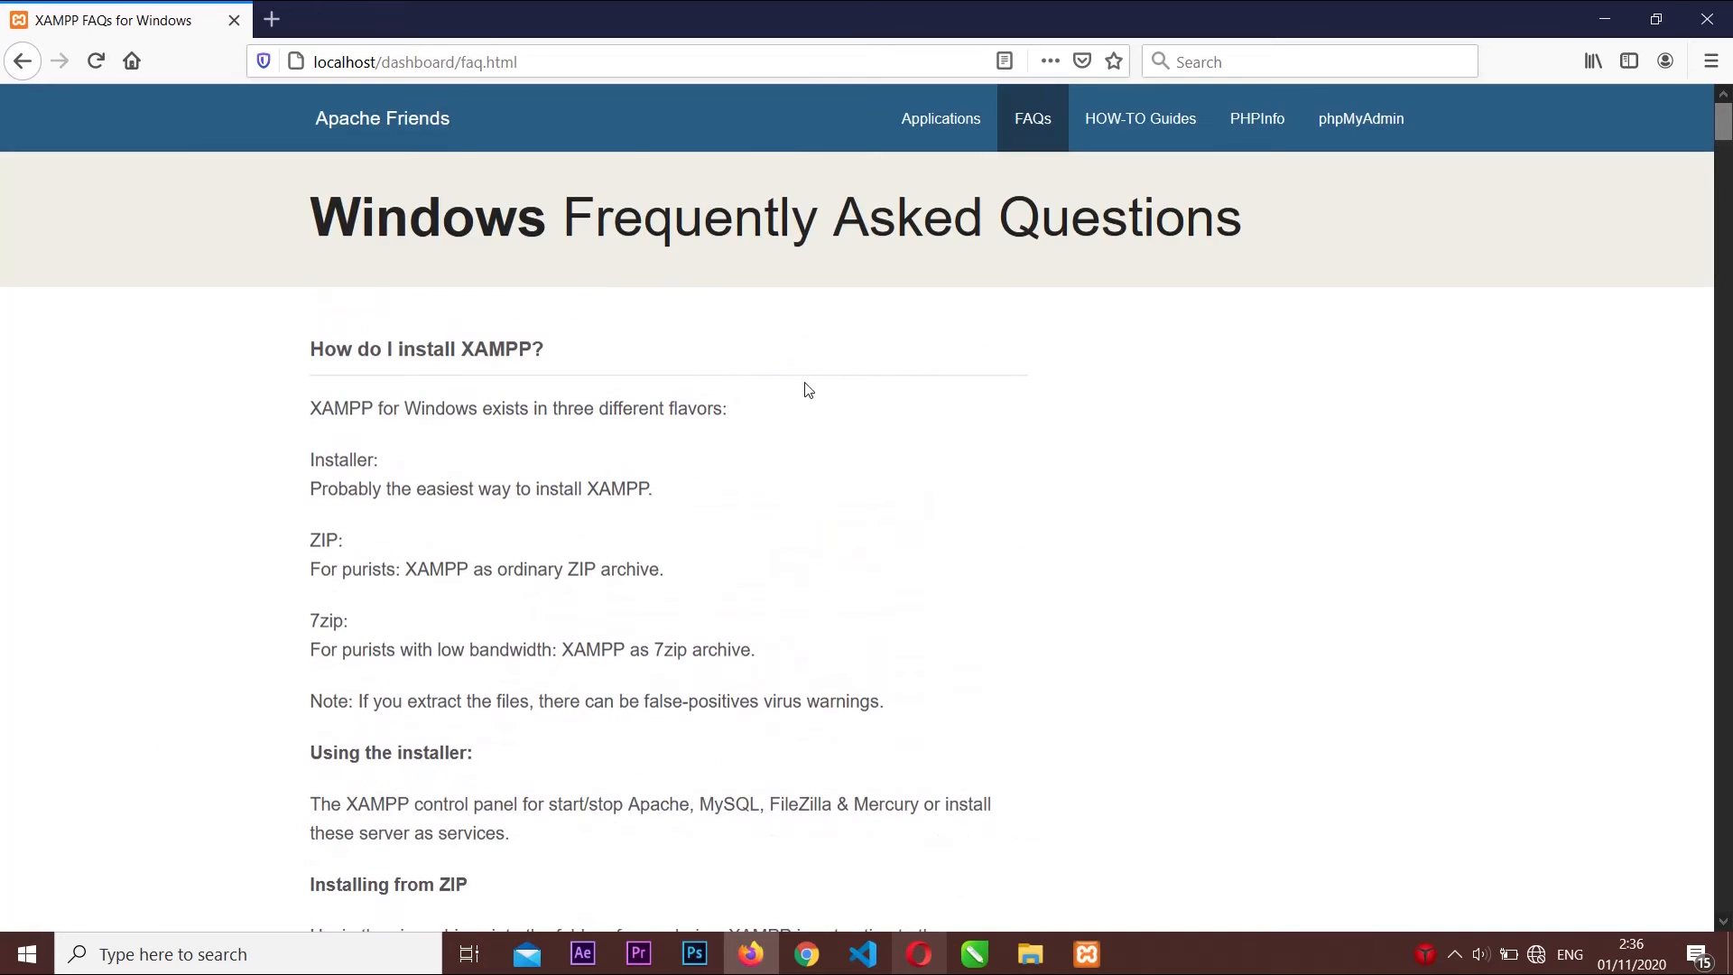
{"action": "left_click", "coordinate": [1166, 132]}
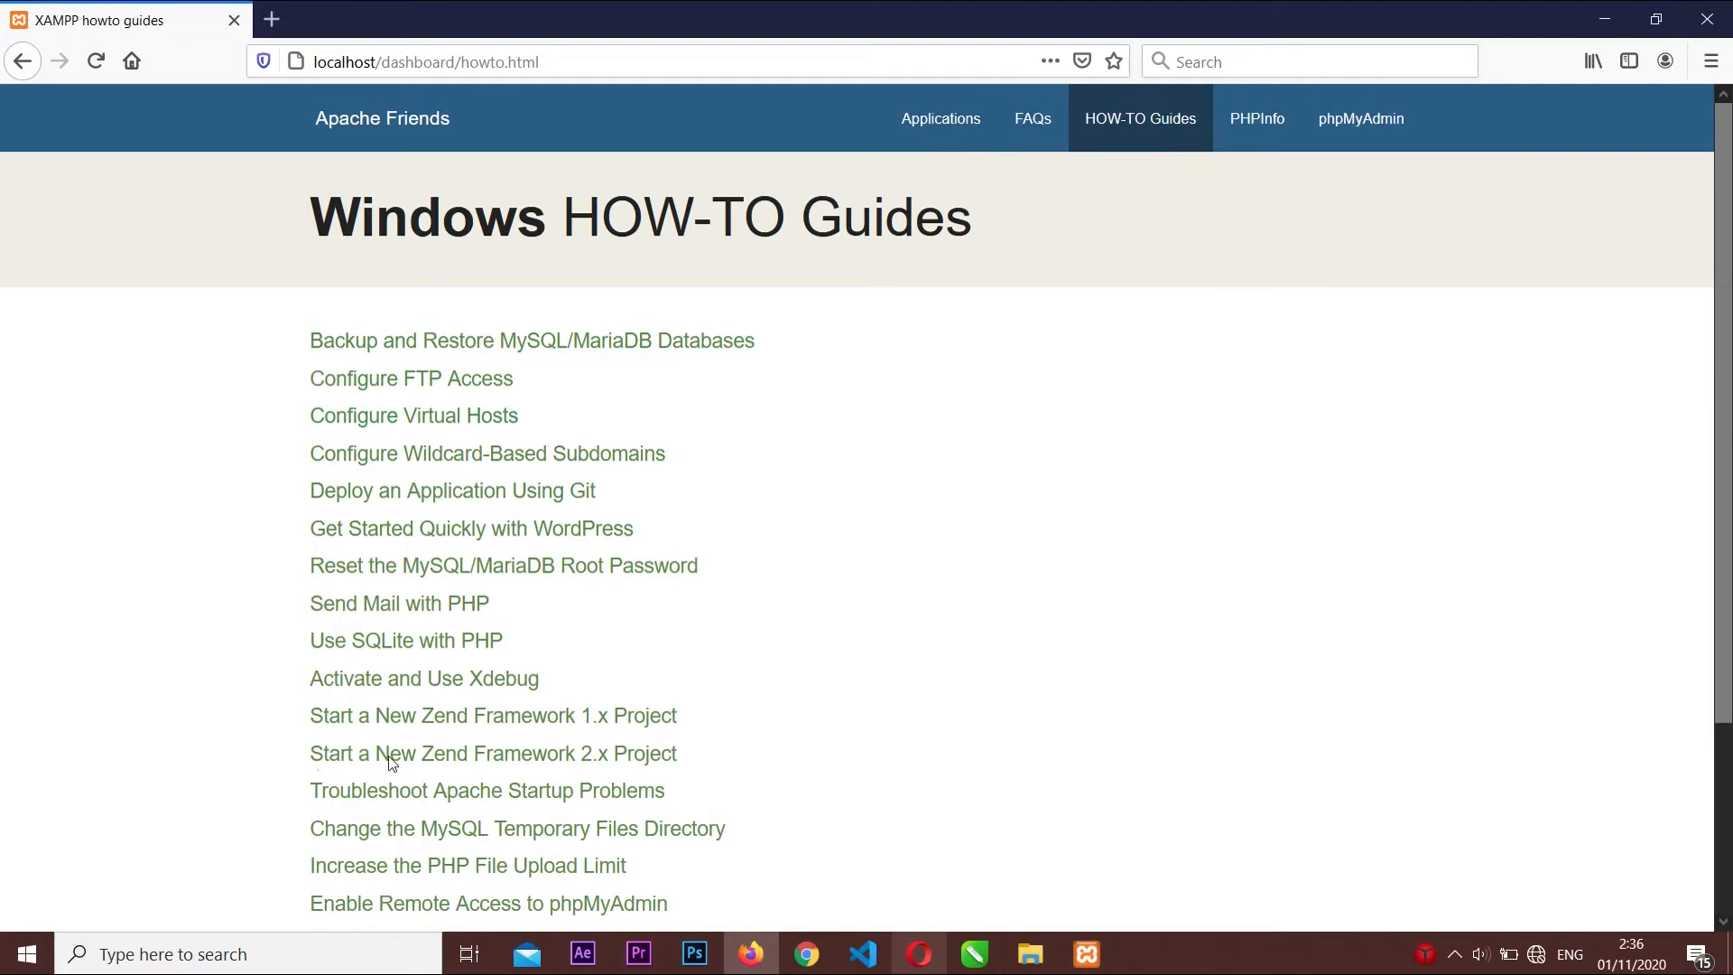
Examine the PHP version heading on the PHPInfo page and return to the HOW-TO Guides tab to open phpMyAdmin
{"action": "left_click", "coordinate": [1260, 124]}
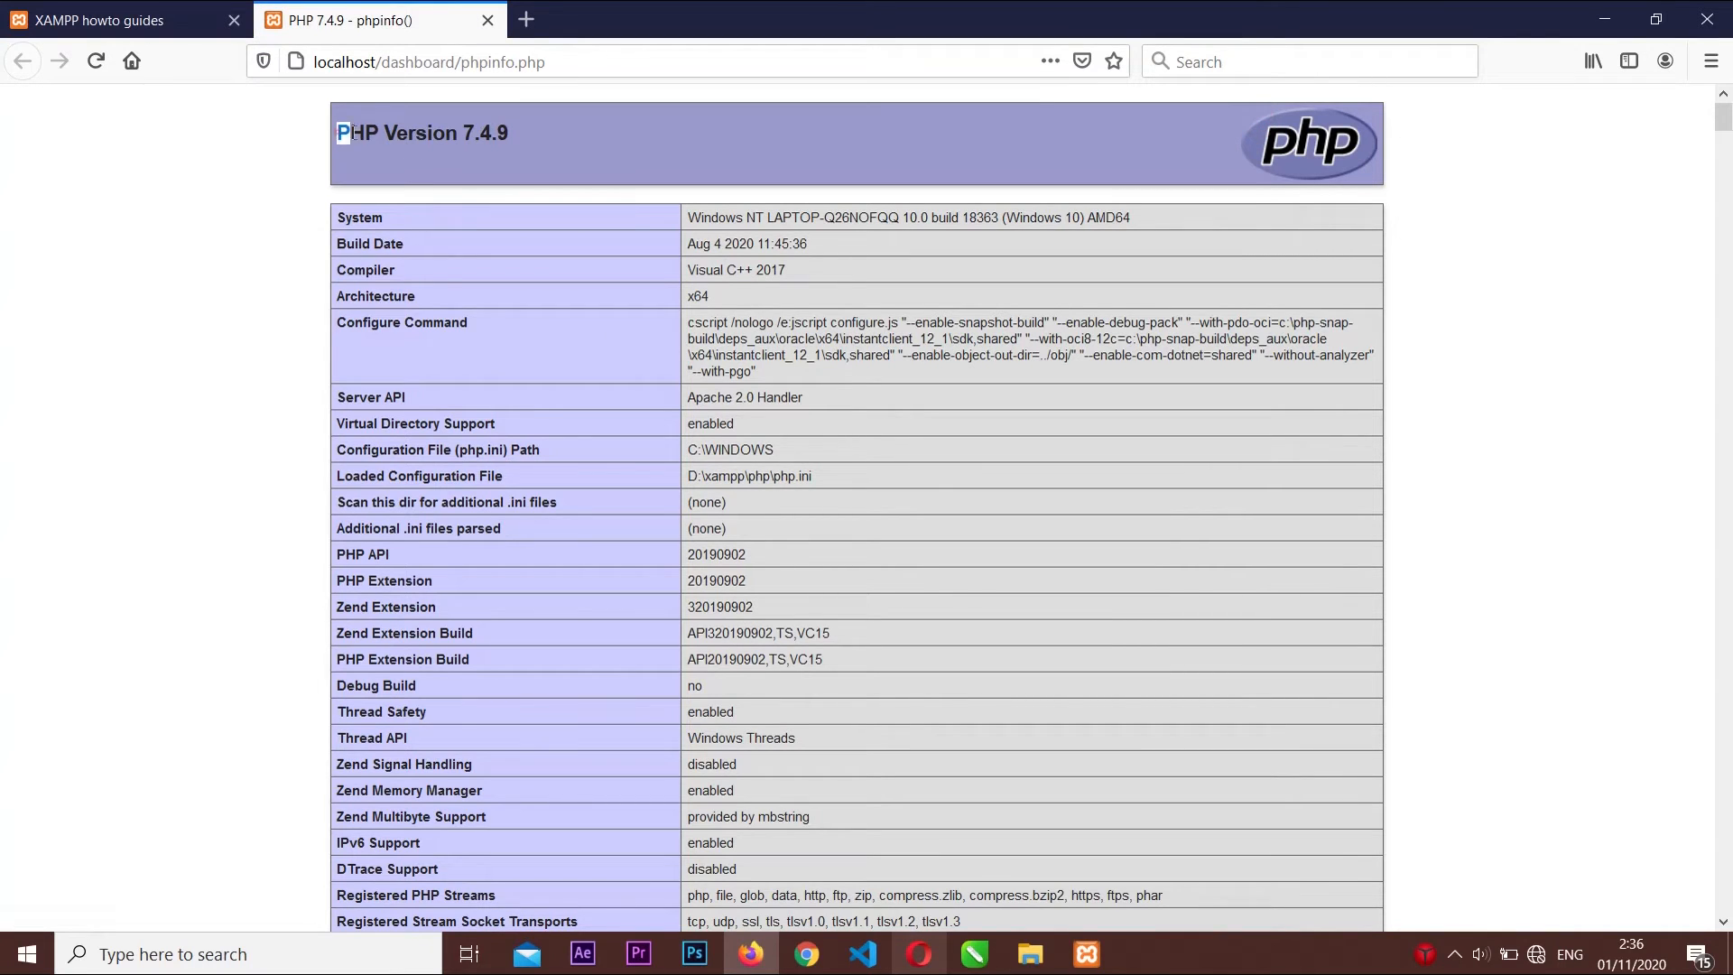
{"action": "left_click_drag", "start_coordinate": [352, 133], "coordinate": [544, 137]}
{"action": "left_click", "coordinate": [544, 137]}
{"action": "left_click", "coordinate": [124, 19]}
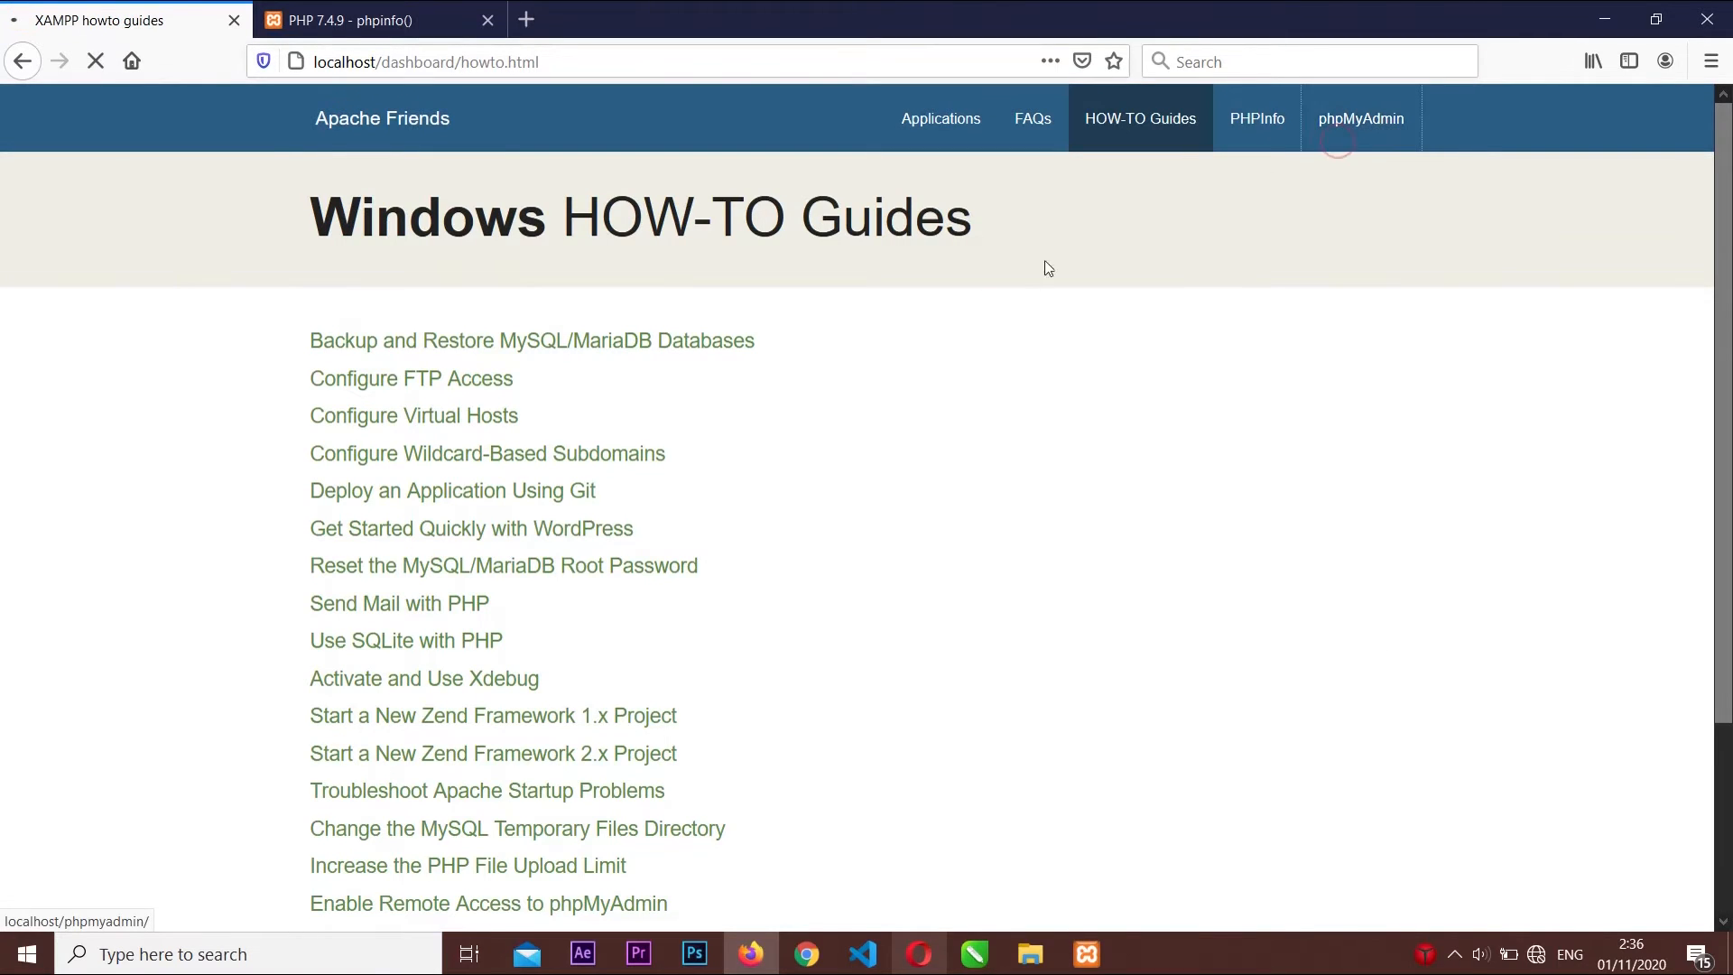
Open phpMyAdmin from the XAMPP dashboard, then glance at the PHPInfo tab and return to the phpMyAdmin tab
{"action": "left_click", "coordinate": [1325, 134]}
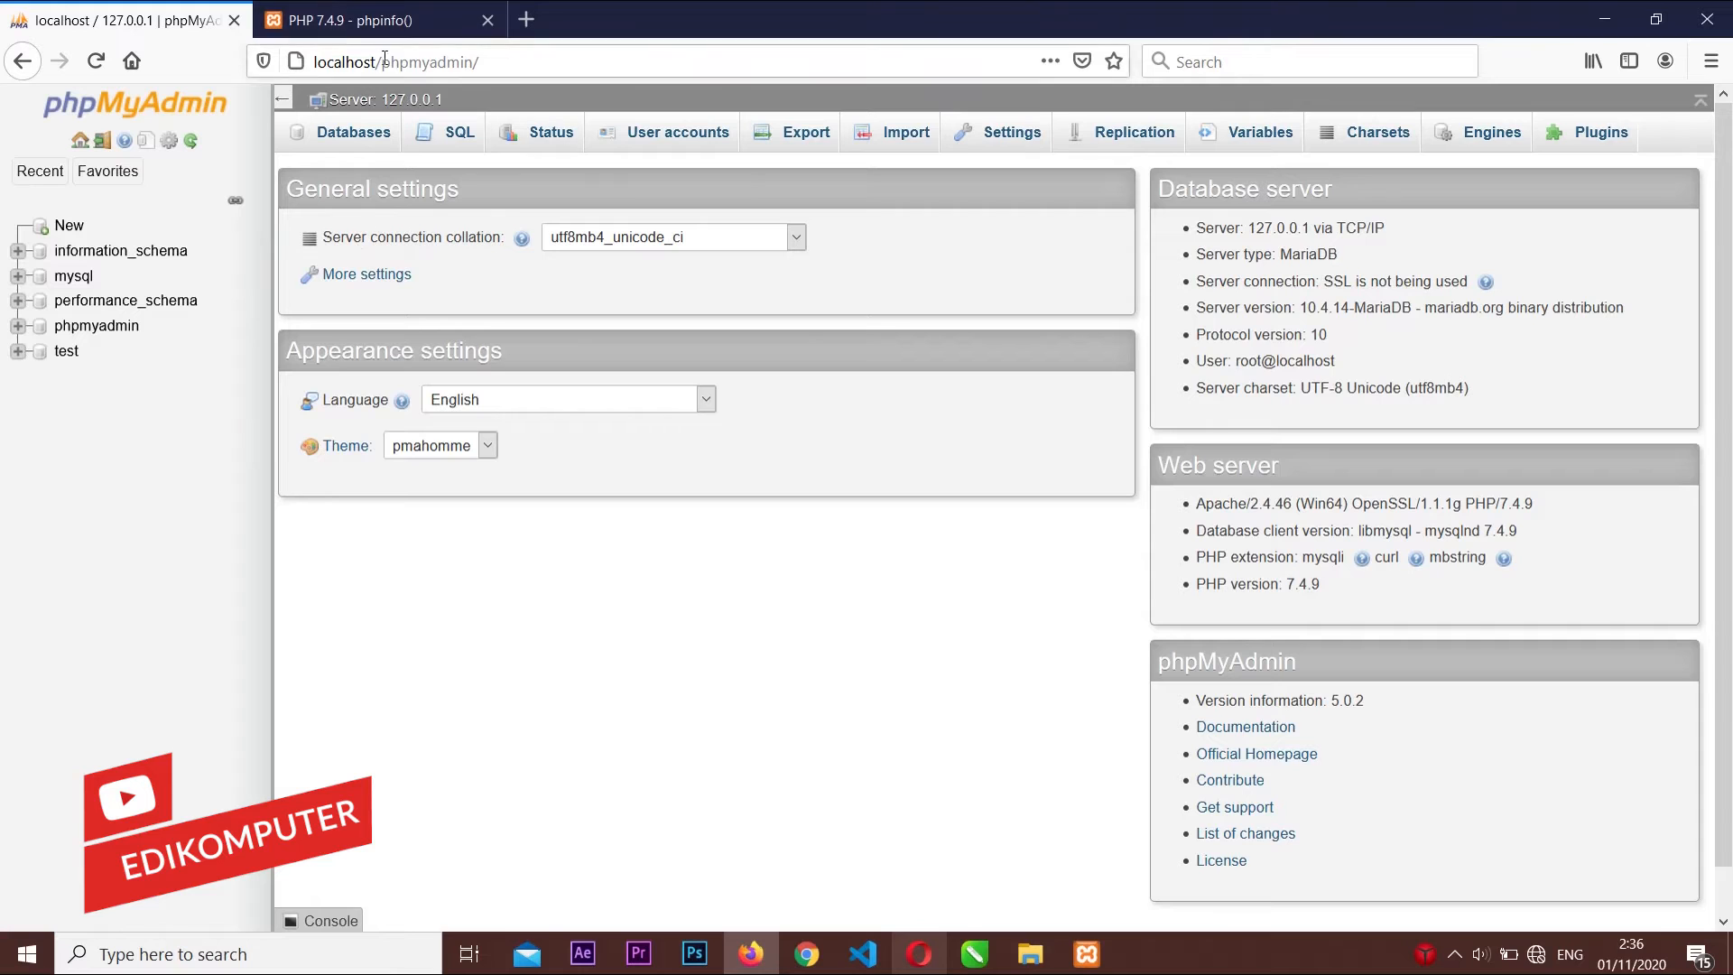
{"action": "left_click", "coordinate": [316, 9]}
{"action": "left_click", "coordinate": [186, 7]}
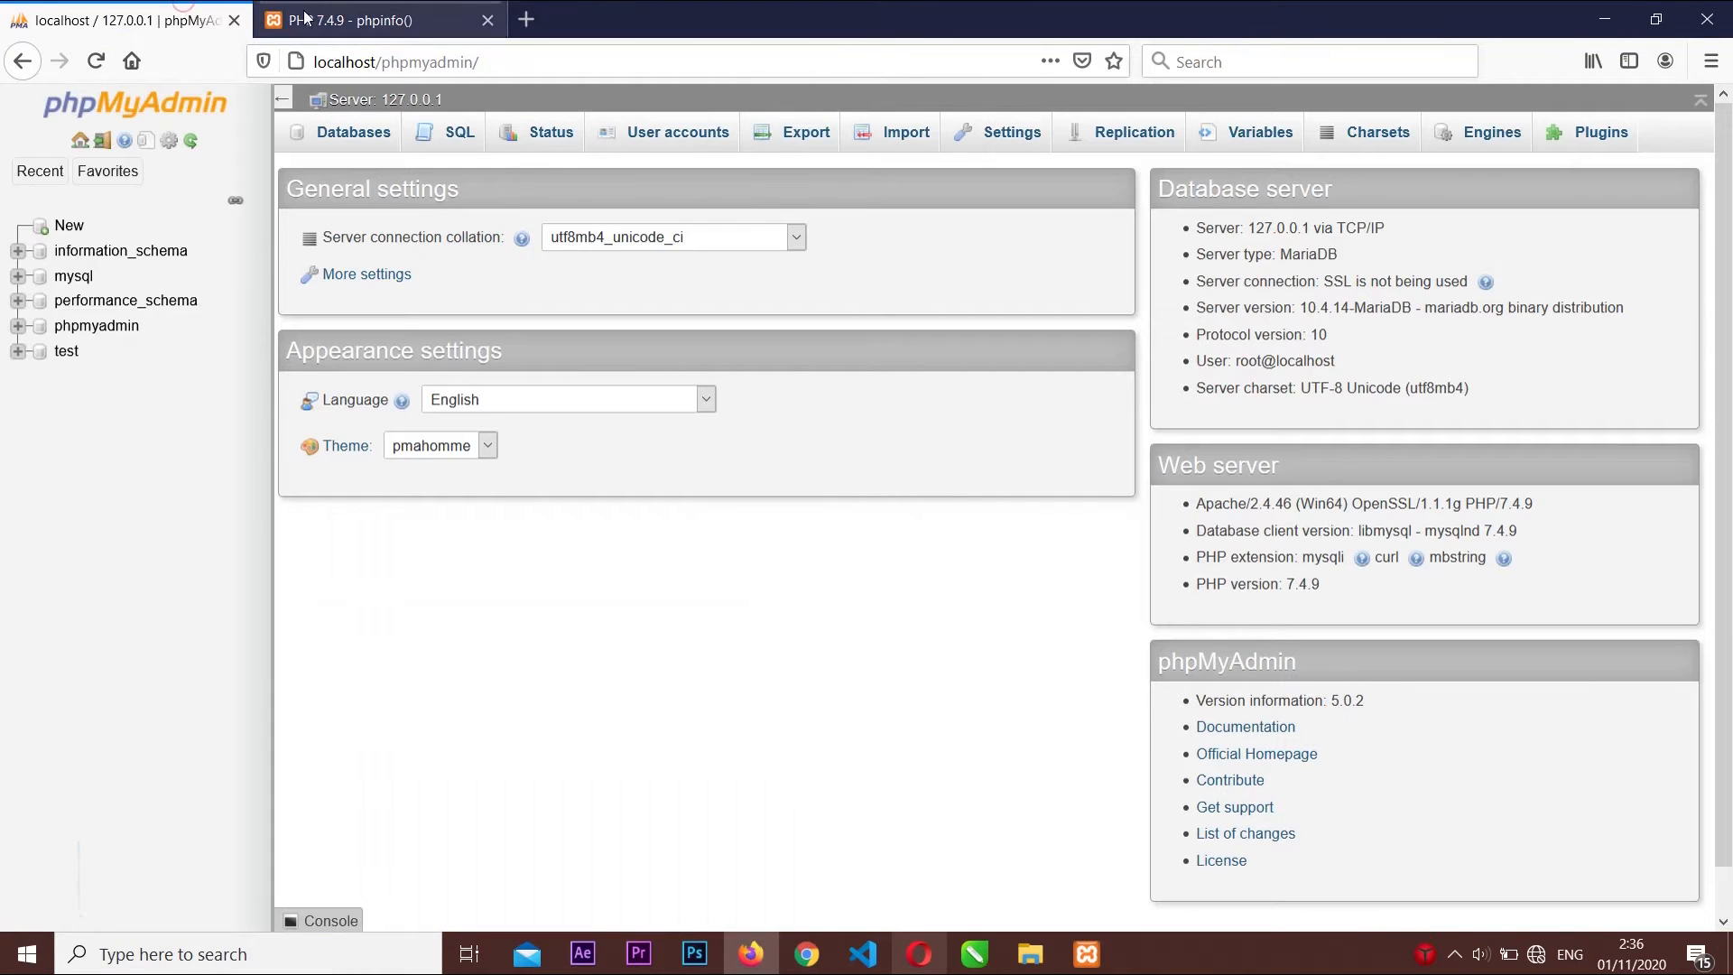
Remove phpmyadmin/ from the address and load localhost to return to the XAMPP welcome page
{"action": "left_click", "coordinate": [494, 66]}
{"action": "key", "text": "shift+Left"}
{"action": "key", "text": "shift+Left"}
{"action": "key", "text": "shift+Left"}
{"action": "key", "text": "shift+Left"}
{"action": "key", "text": "shift+Left"}
{"action": "key", "text": "shift+Left"}
{"action": "key", "text": "shift+Left"}
{"action": "key", "text": "shift+Left"}
{"action": "key", "text": "shift+Left"}
{"action": "key", "text": "shift+Left"}
{"action": "key", "text": "shift+Left"}
{"action": "key", "text": "shift+Left"}
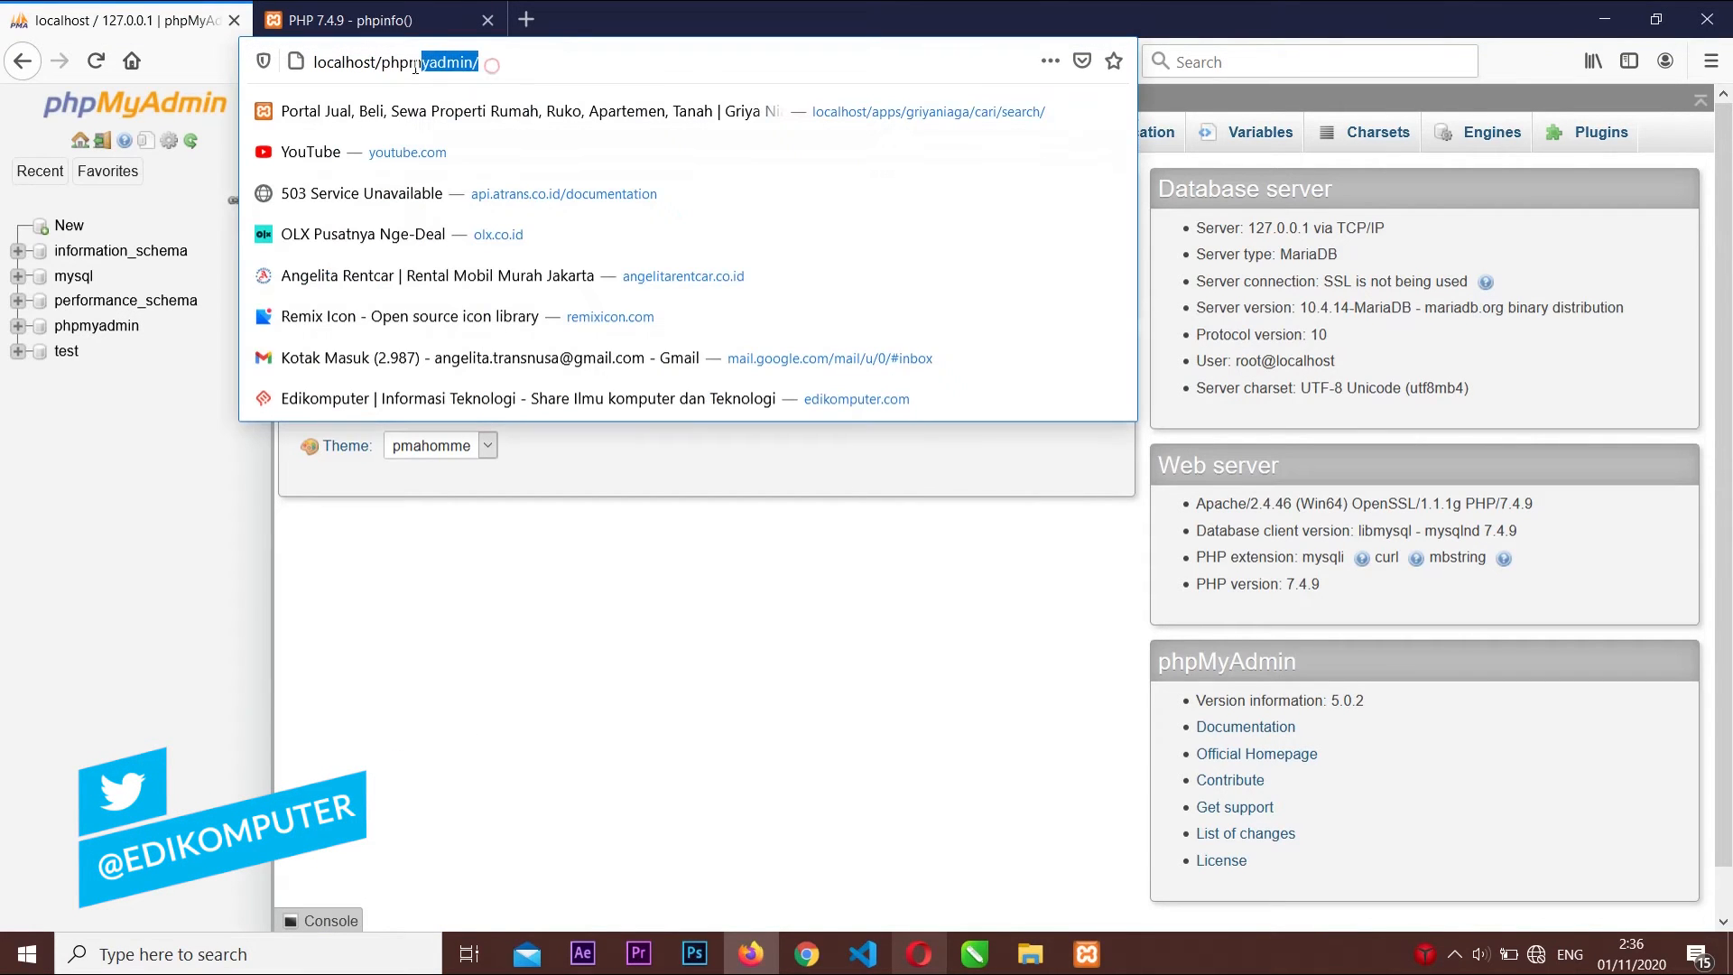
{"action": "key", "text": "BackSpace"}
{"action": "key", "text": "Return"}
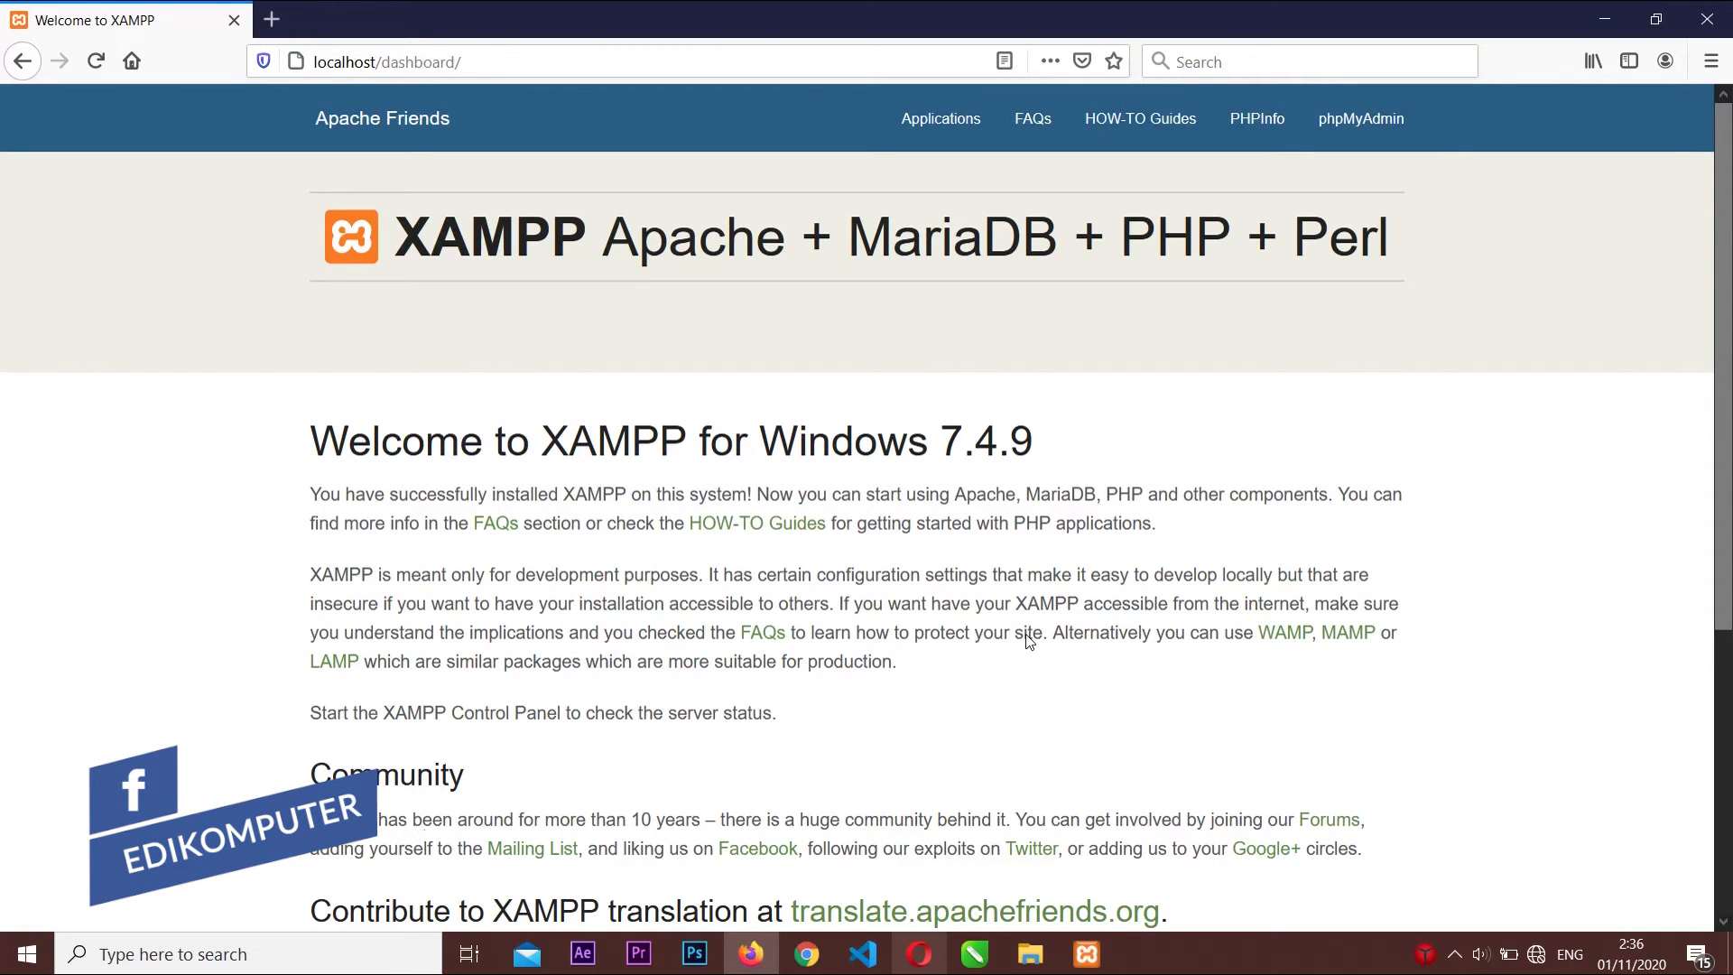
Switch to File Explorer, look at the root of drive C, and open the htdocs folder in D:\xampp
{"action": "left_click", "coordinate": [1029, 952]}
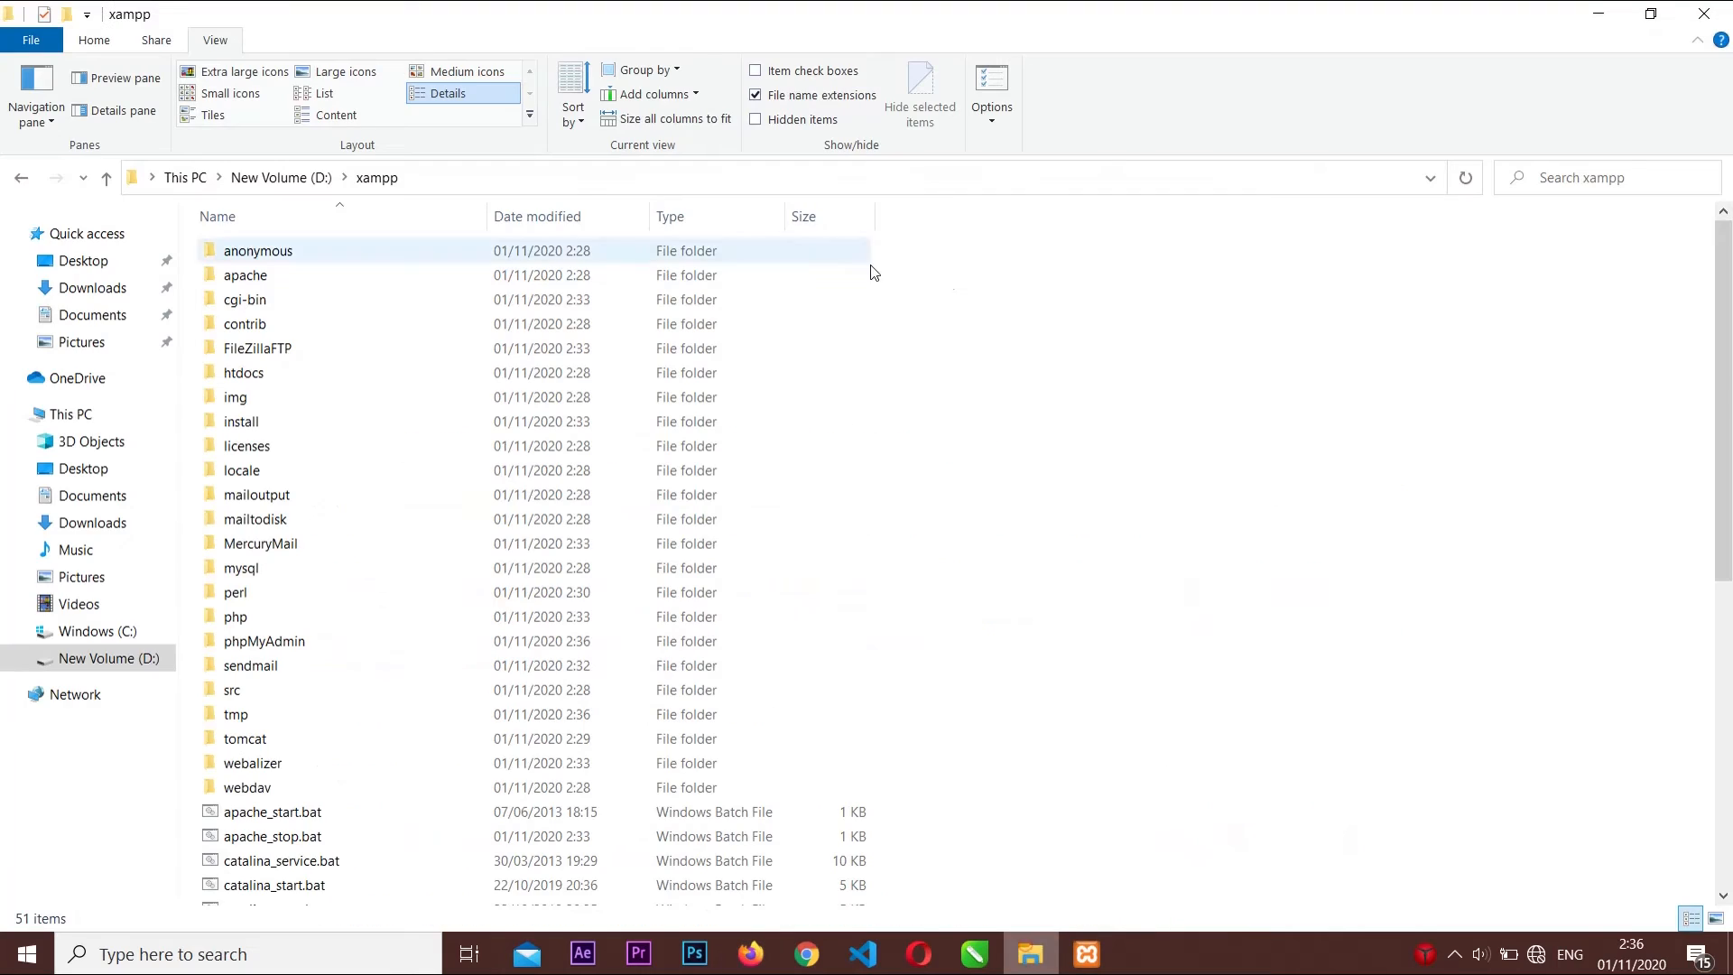
{"action": "left_click", "coordinate": [30, 180]}
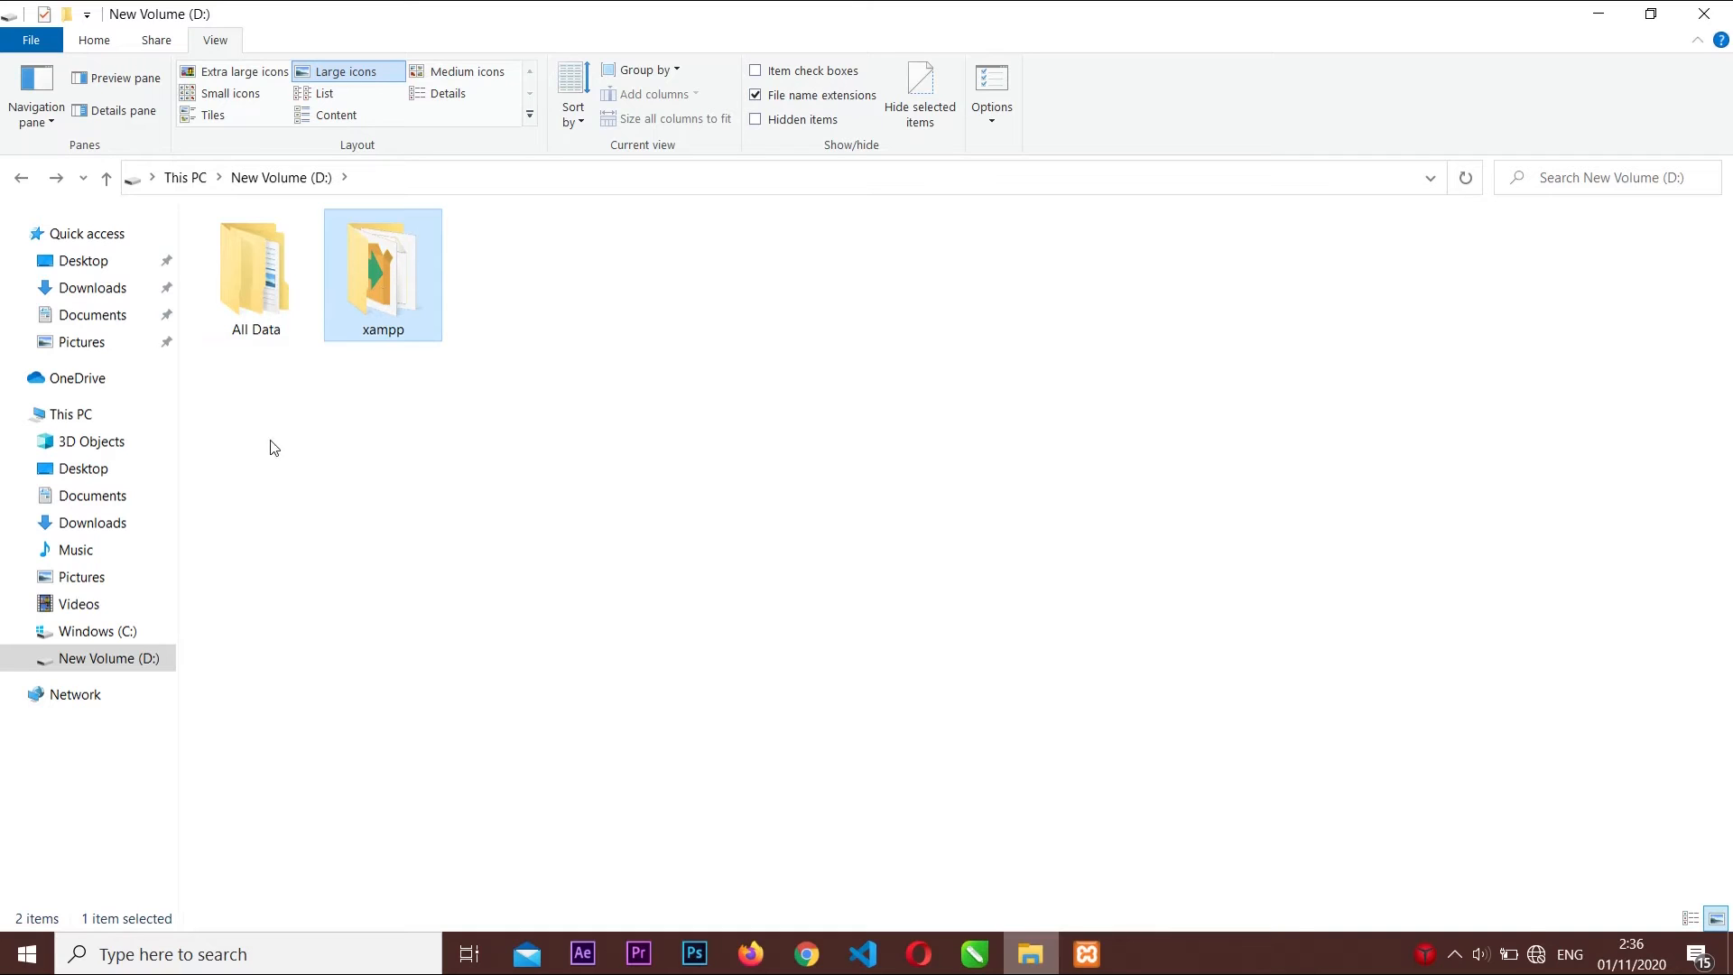
{"action": "left_click", "coordinate": [138, 632]}
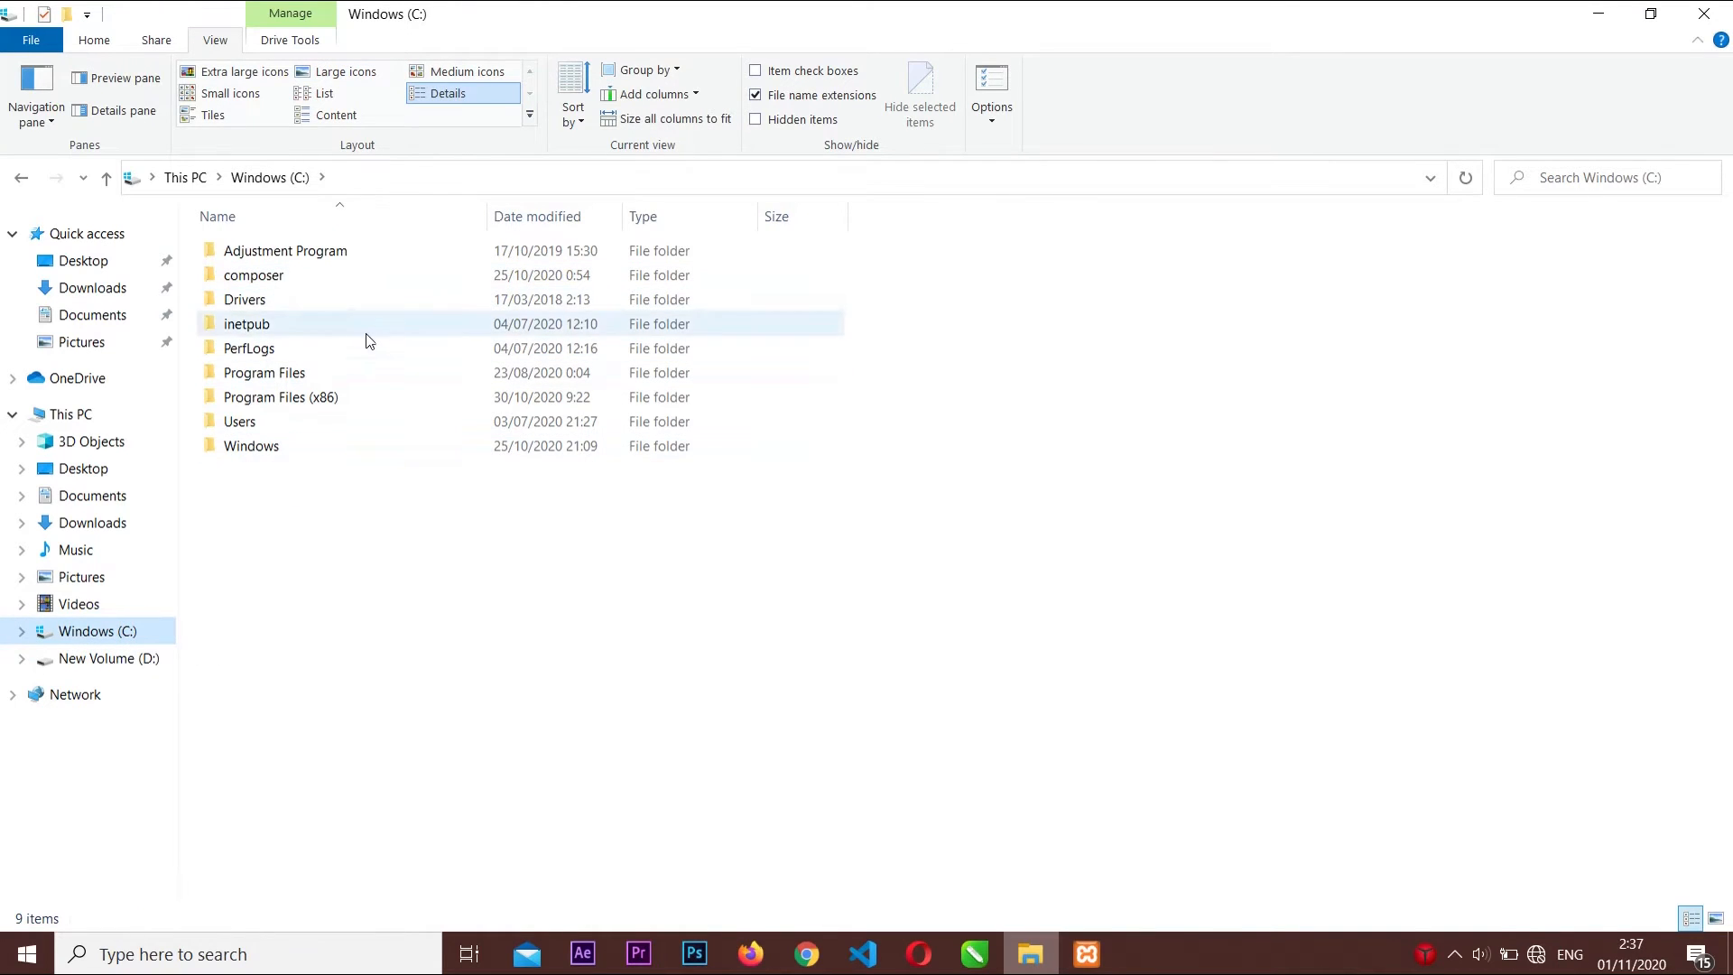
{"action": "left_click", "coordinate": [127, 664]}
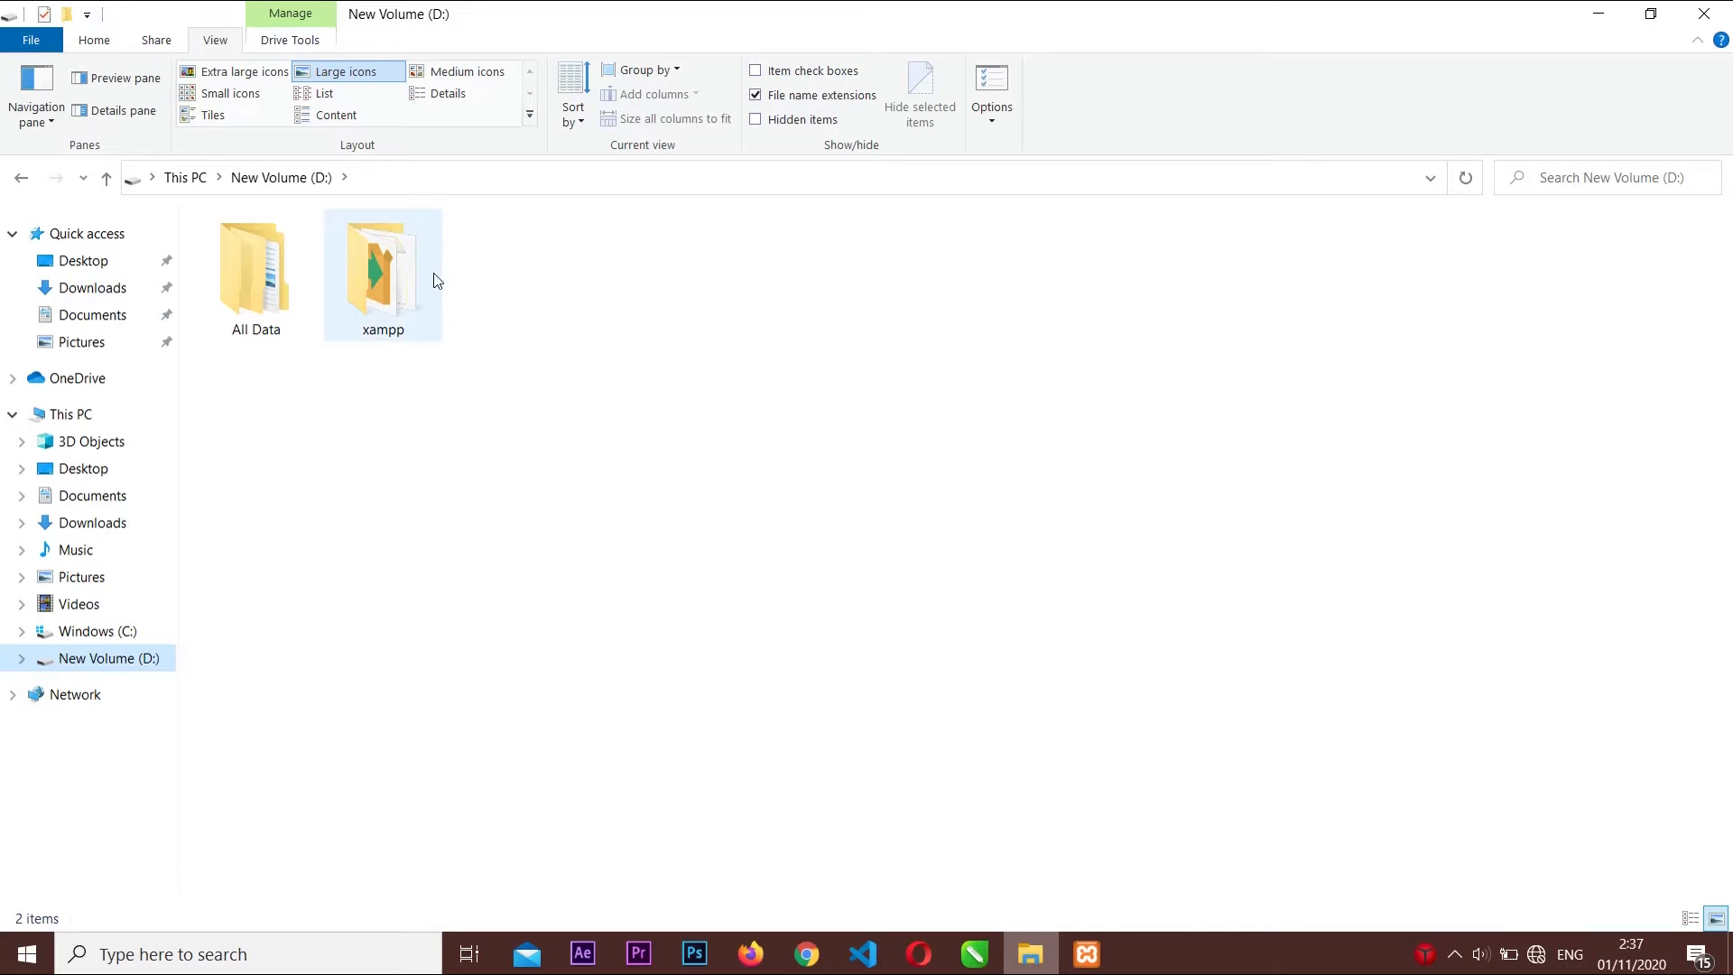
{"action": "double_click", "coordinate": [377, 252]}
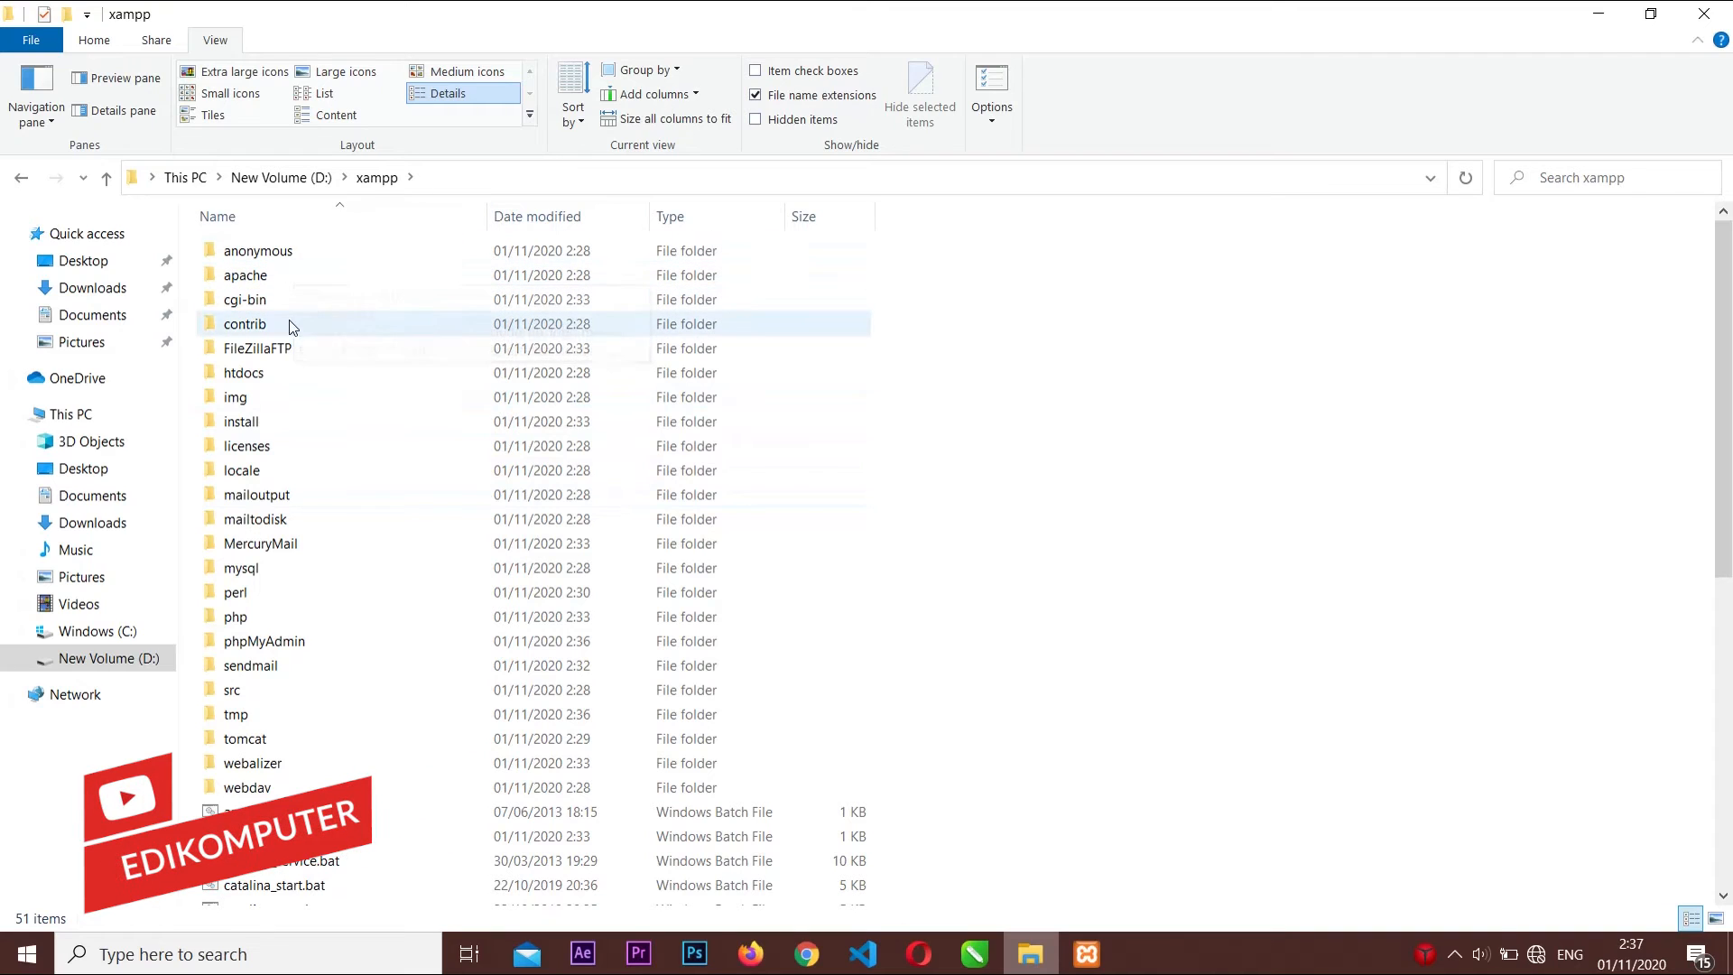
{"action": "double_click", "coordinate": [271, 377]}
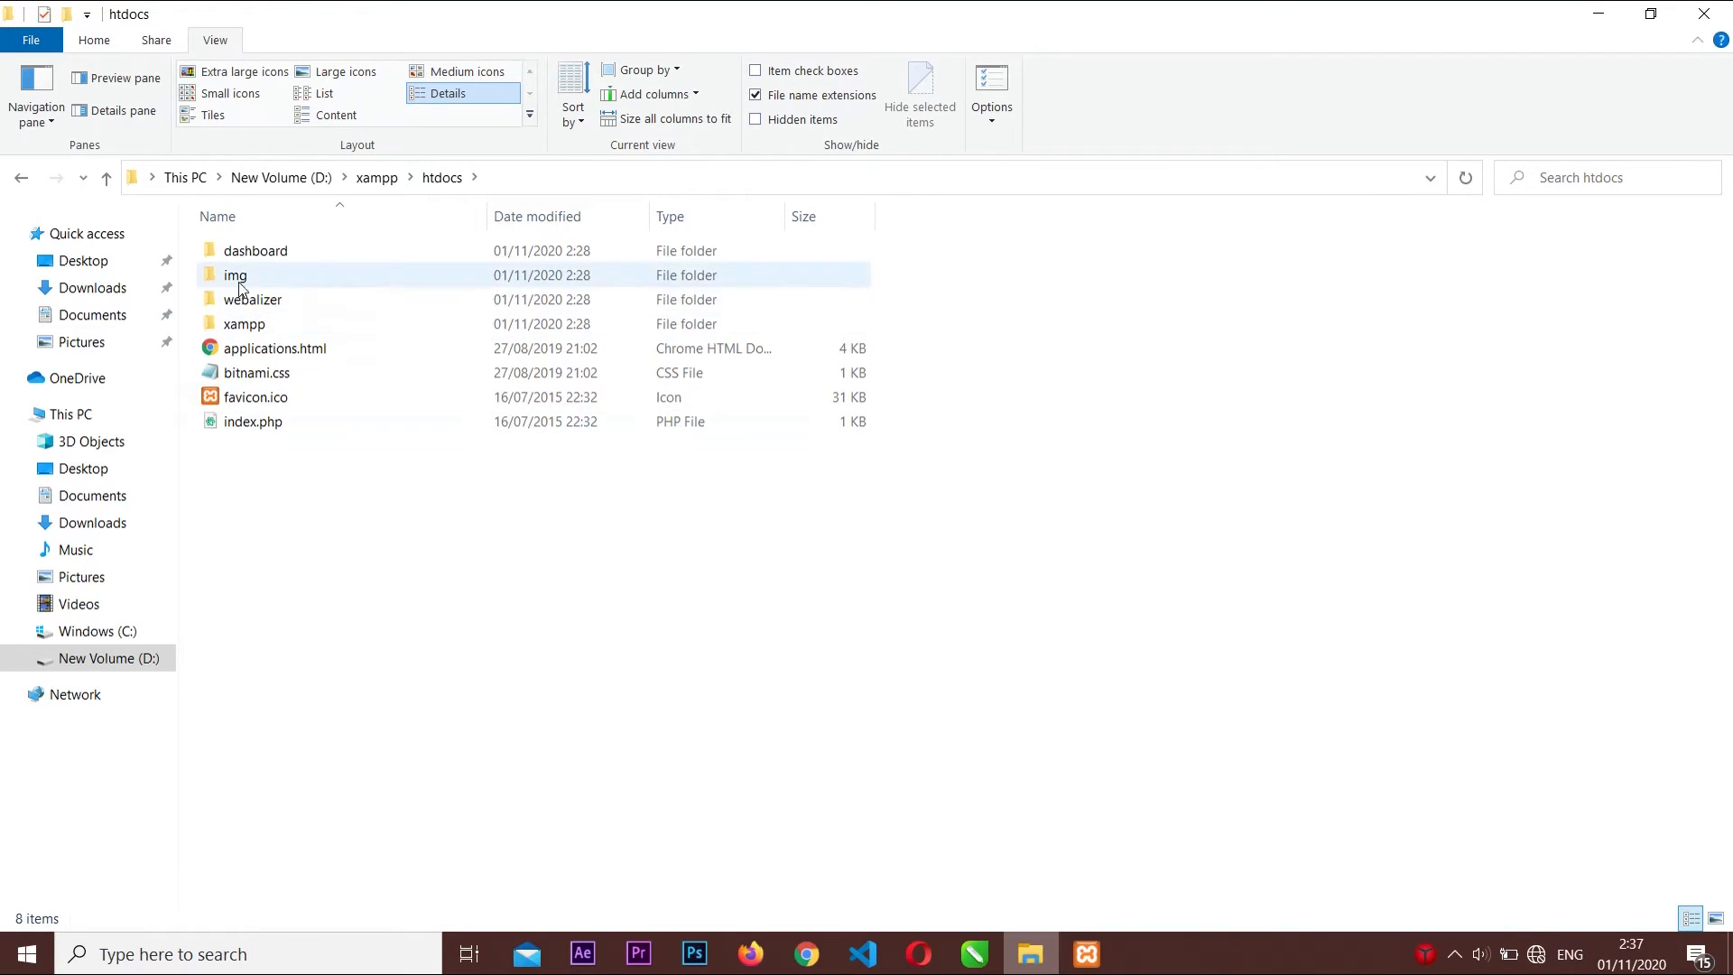
Create a folder named contoh in htdocs and open it
{"action": "right_click", "coordinate": [516, 534]}
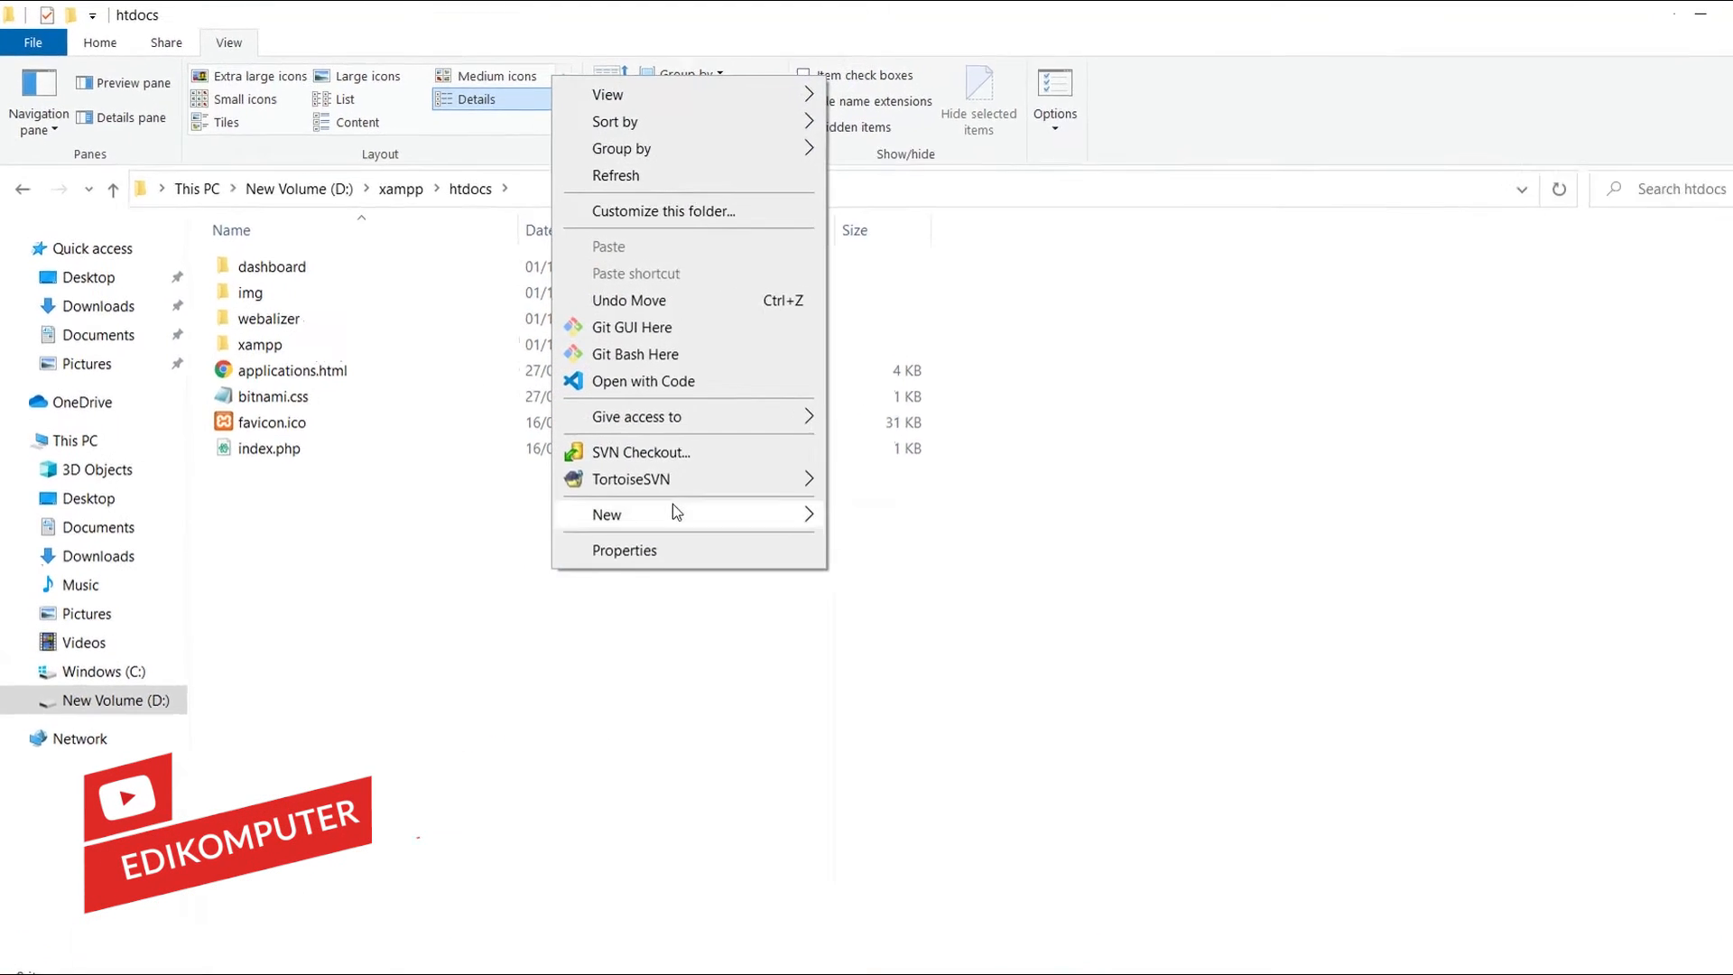
{"action": "mouse_move", "coordinate": [632, 483]}
{"action": "left_click", "coordinate": [894, 479]}
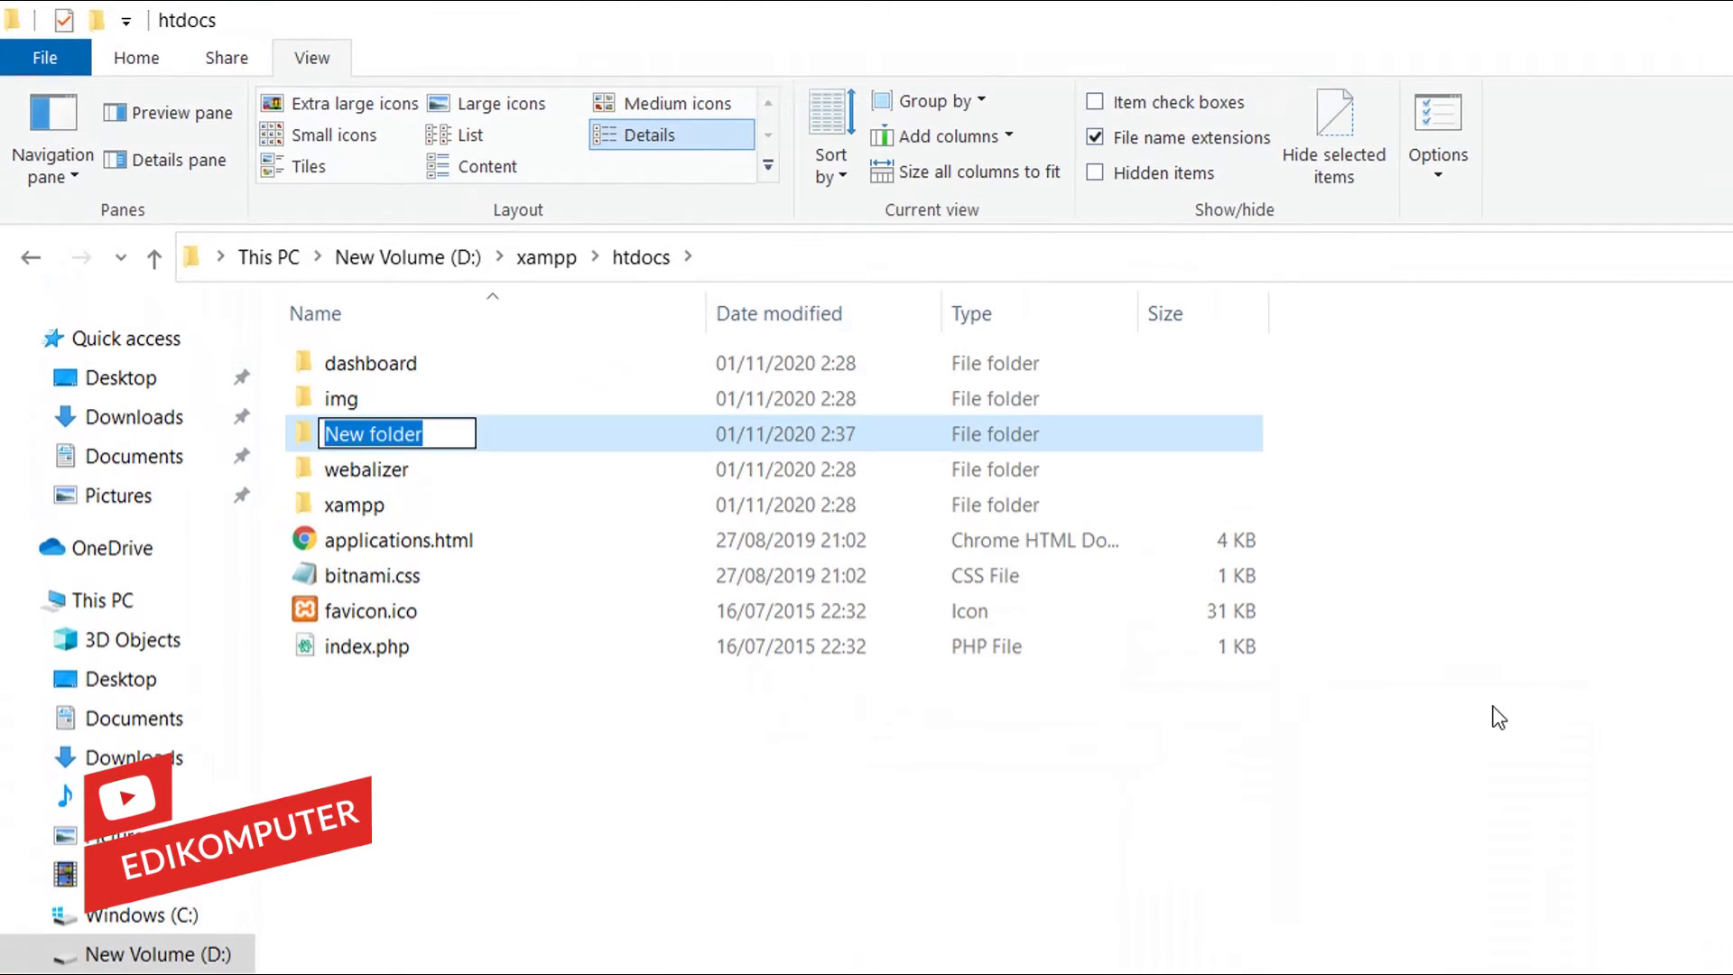
{"action": "type", "text": "cont"}
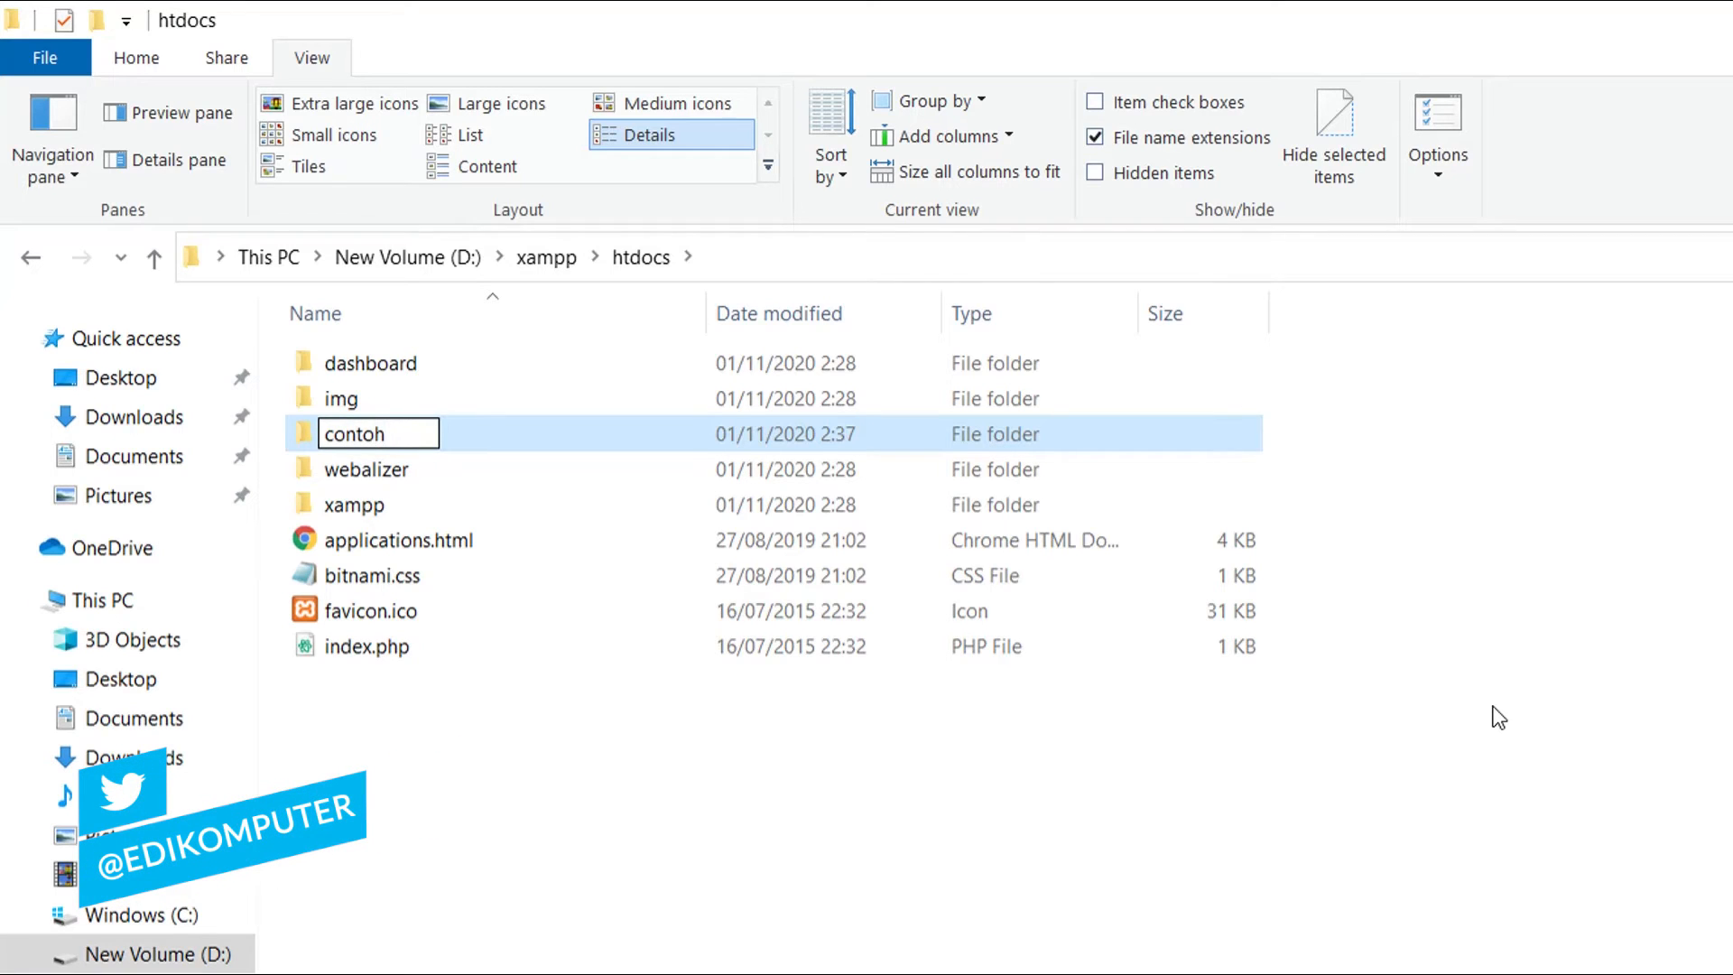
{"action": "type", "text": "oh"}
{"action": "key", "text": "Return"}
{"action": "key", "text": "Return"}
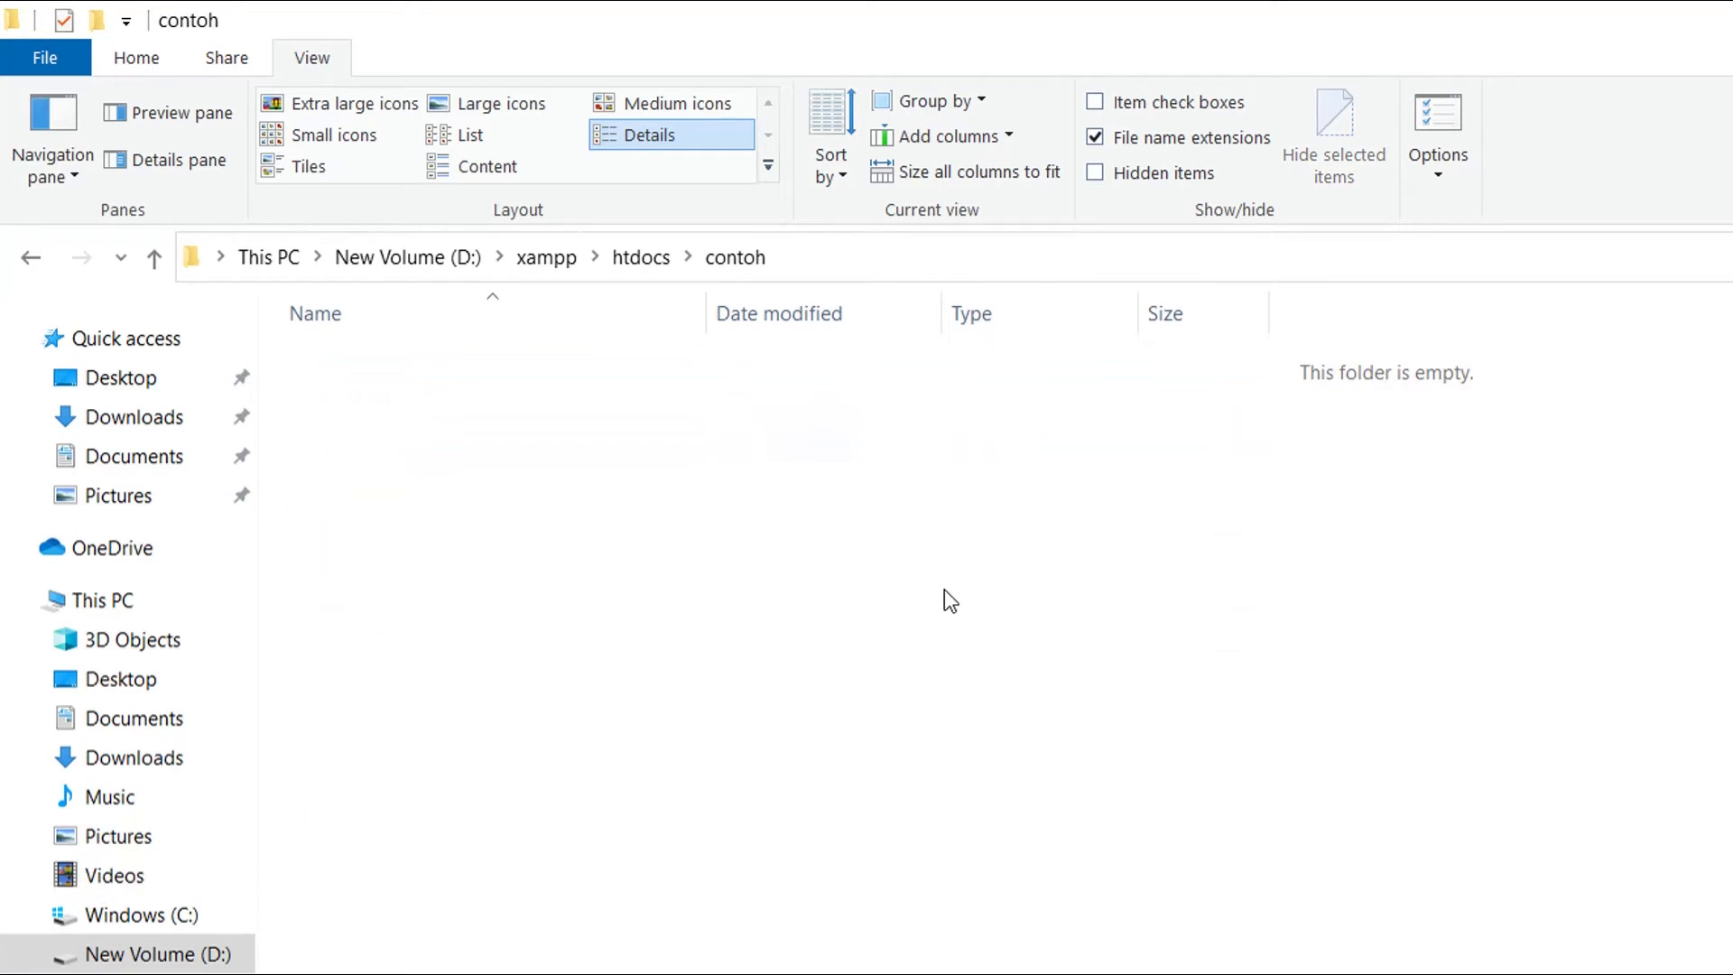
Create a text document in the contoh folder and name it index.html, accepting the extension change
{"action": "right_click", "coordinate": [945, 507]}
{"action": "mouse_move", "coordinate": [1068, 974]}
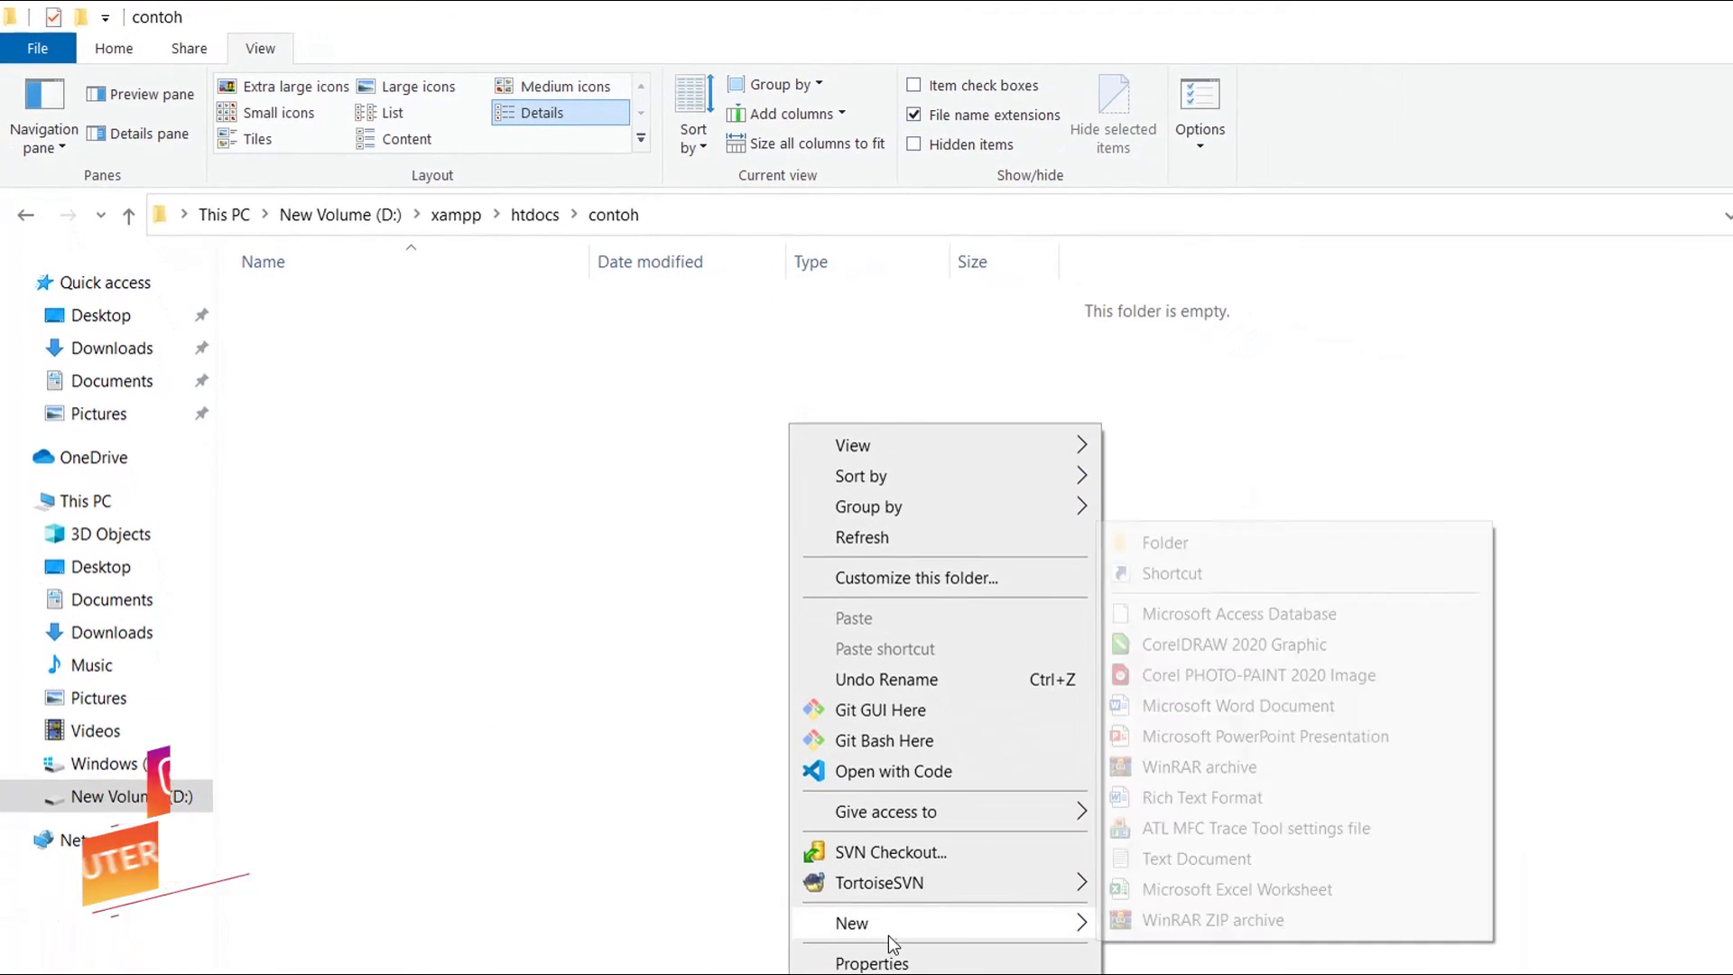
{"action": "left_click", "coordinate": [1173, 857]}
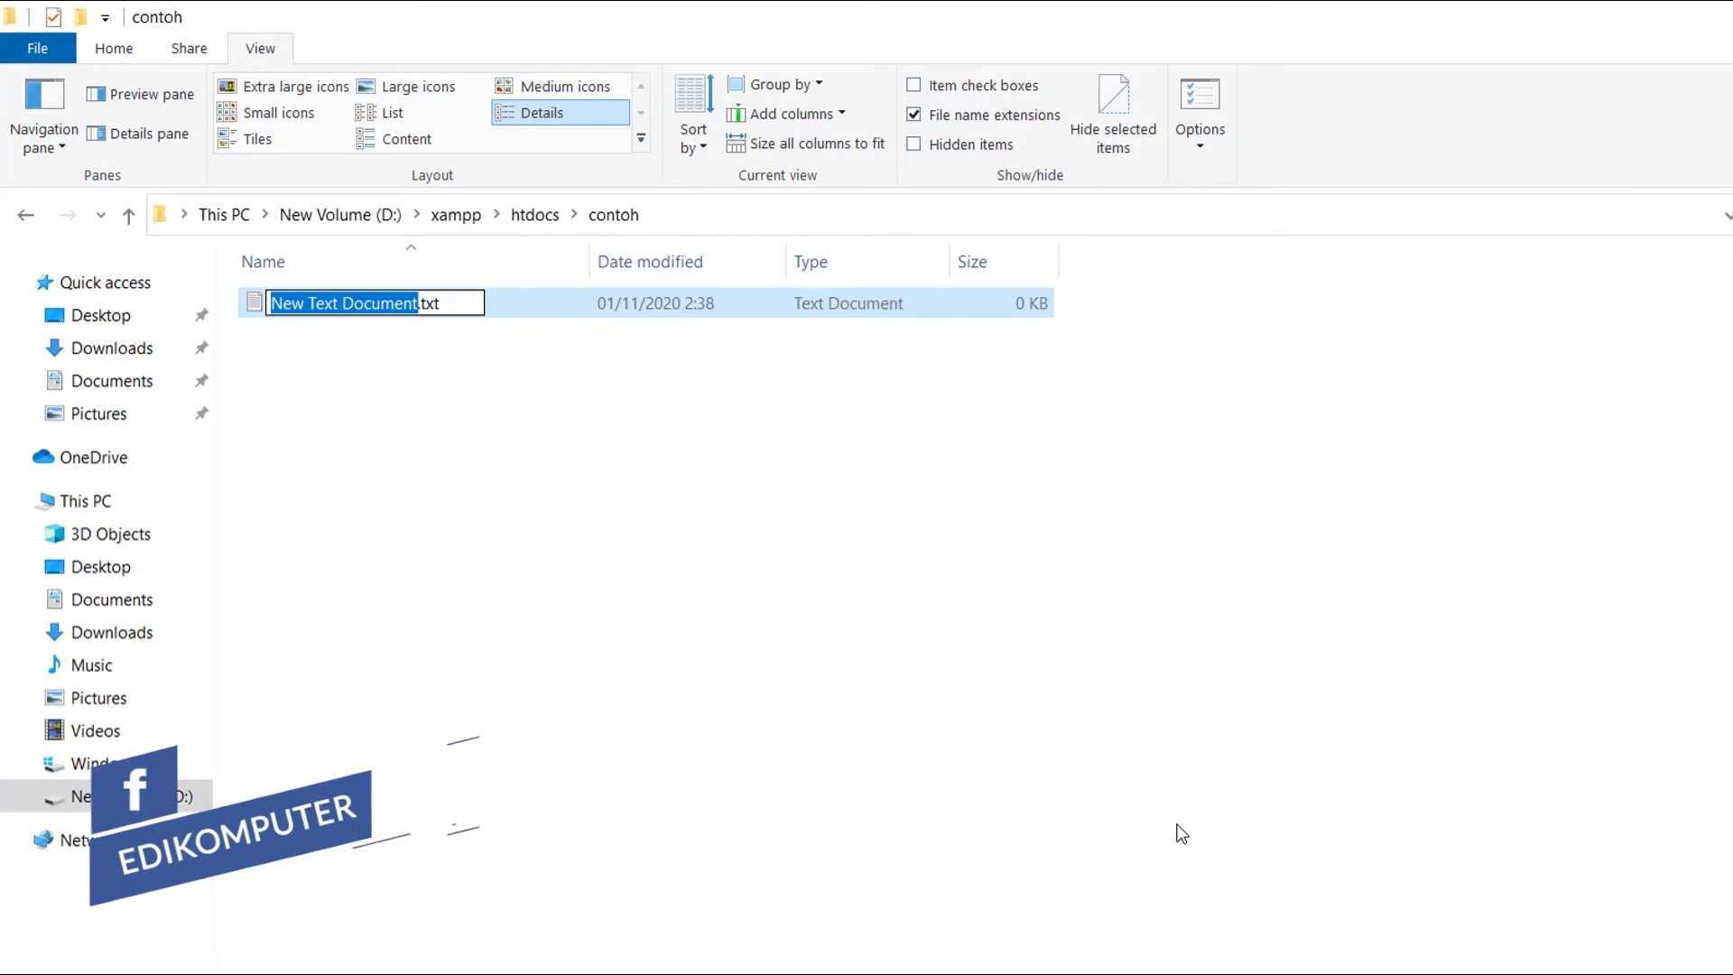
{"action": "type", "text": "inde"}
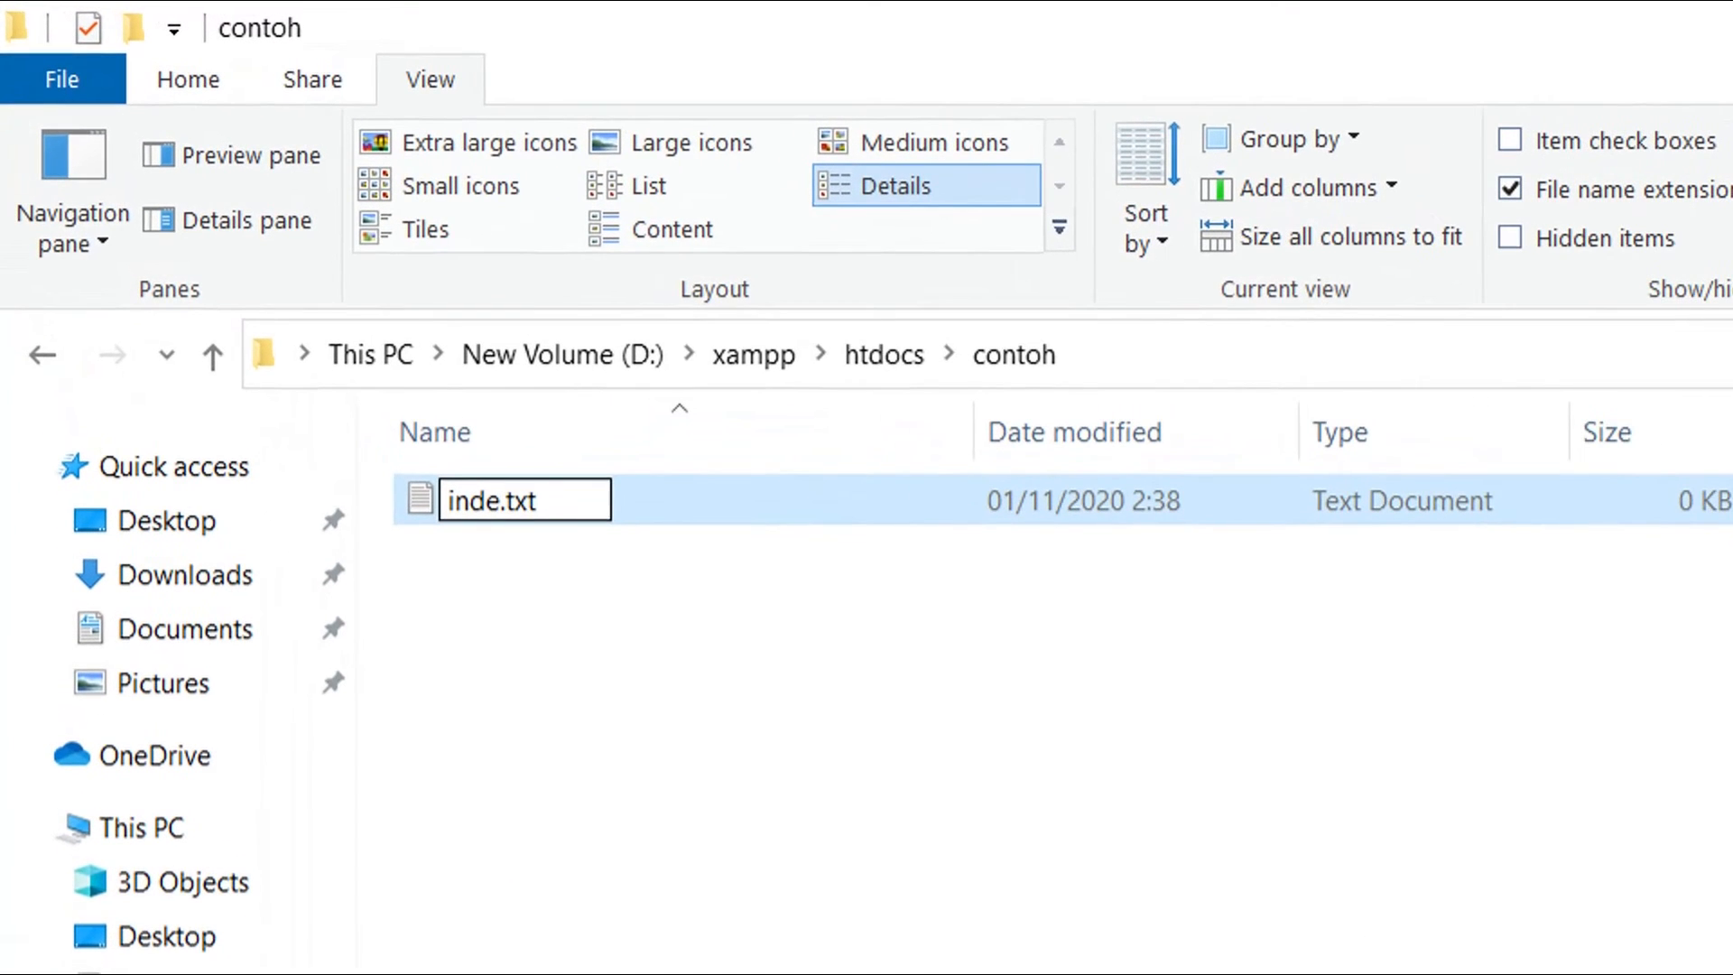
{"action": "type", "text": "x"}
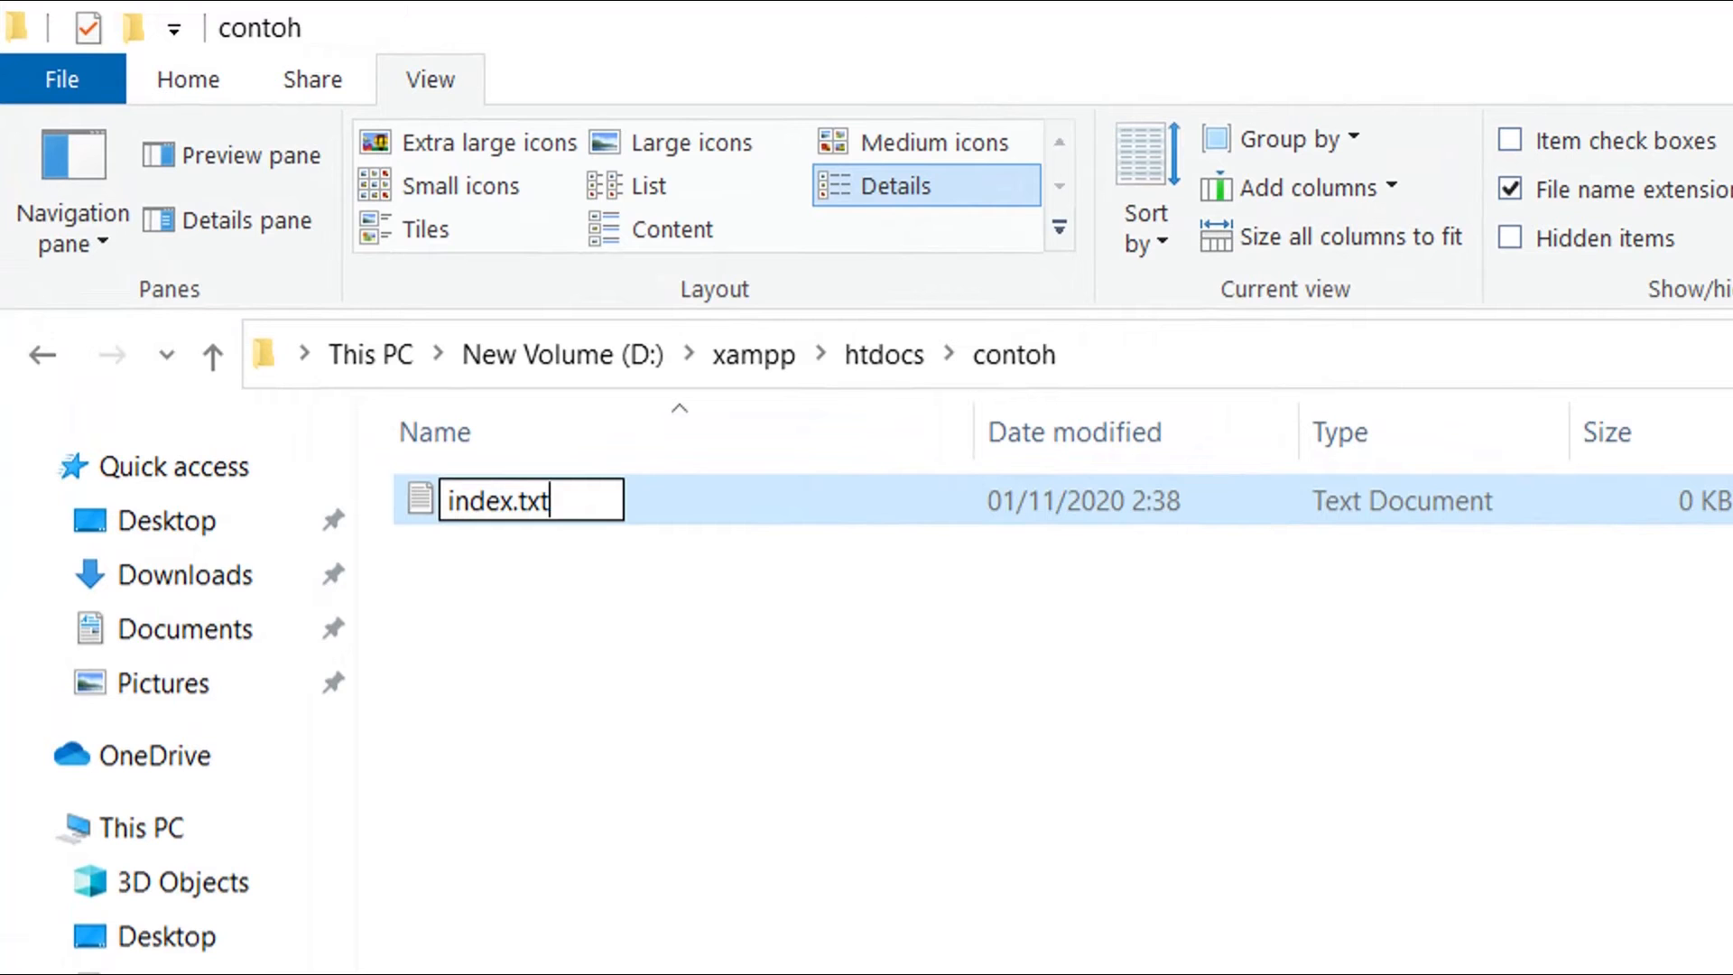
{"action": "key", "text": "BackSpace"}
{"action": "key", "text": "BackSpace"}
{"action": "key", "text": "BackSpace"}
{"action": "type", "text": "html"}
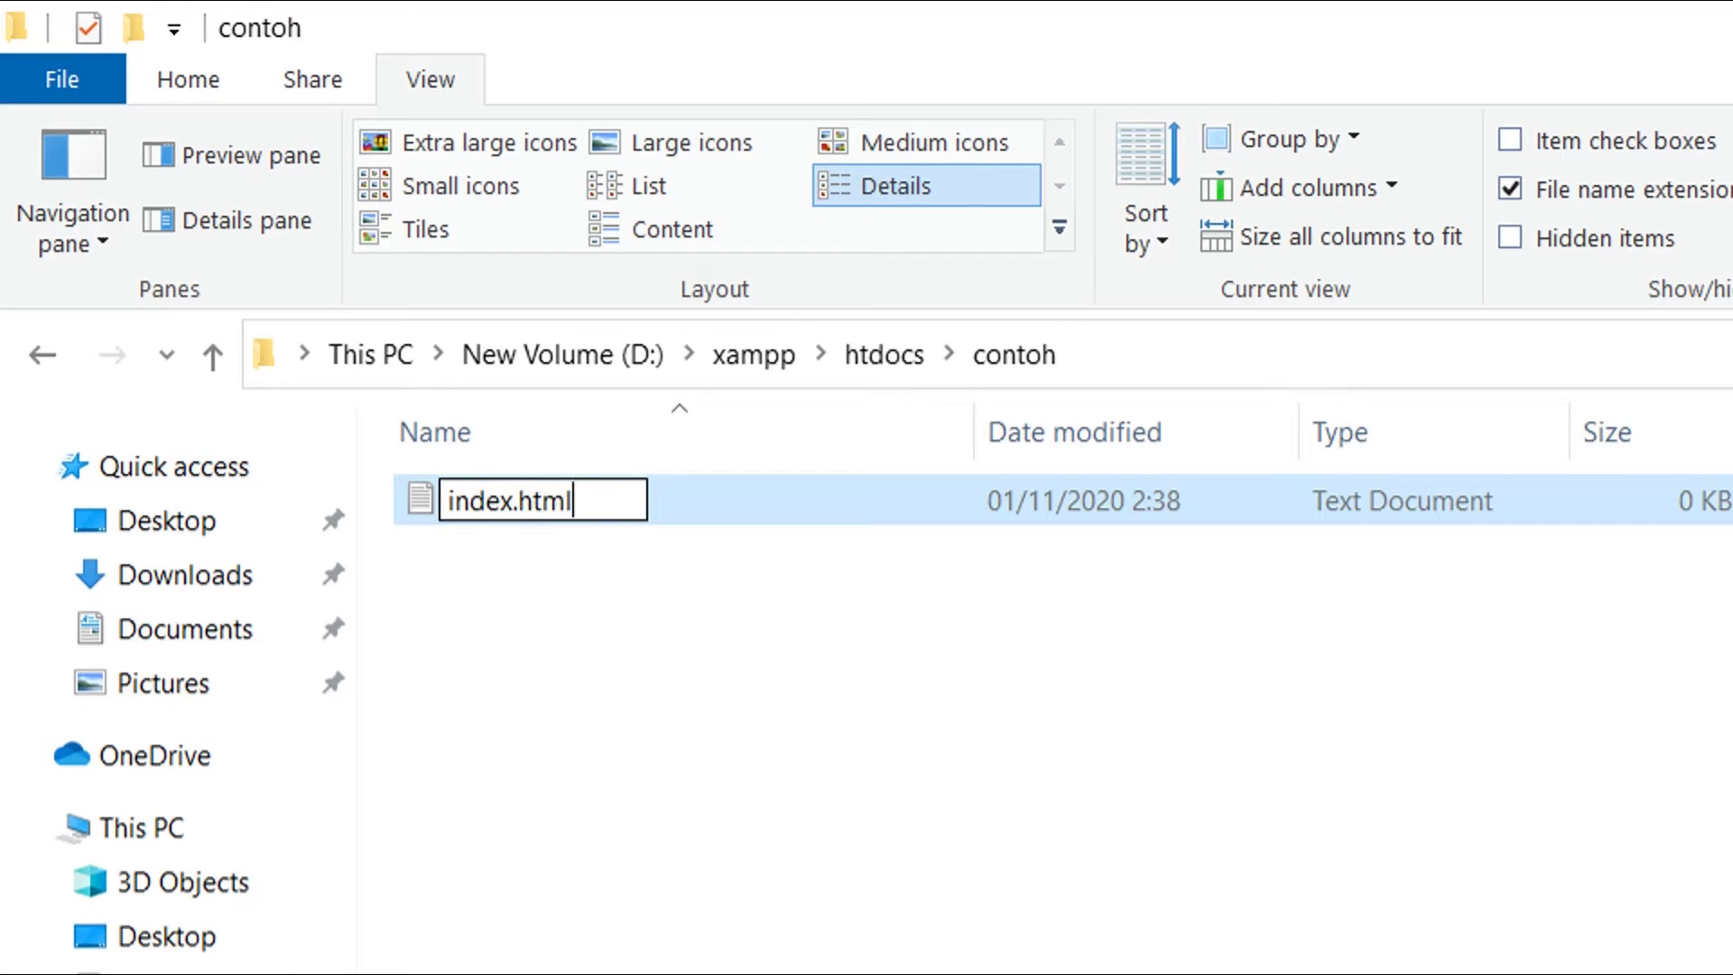
{"action": "key", "text": "Return"}
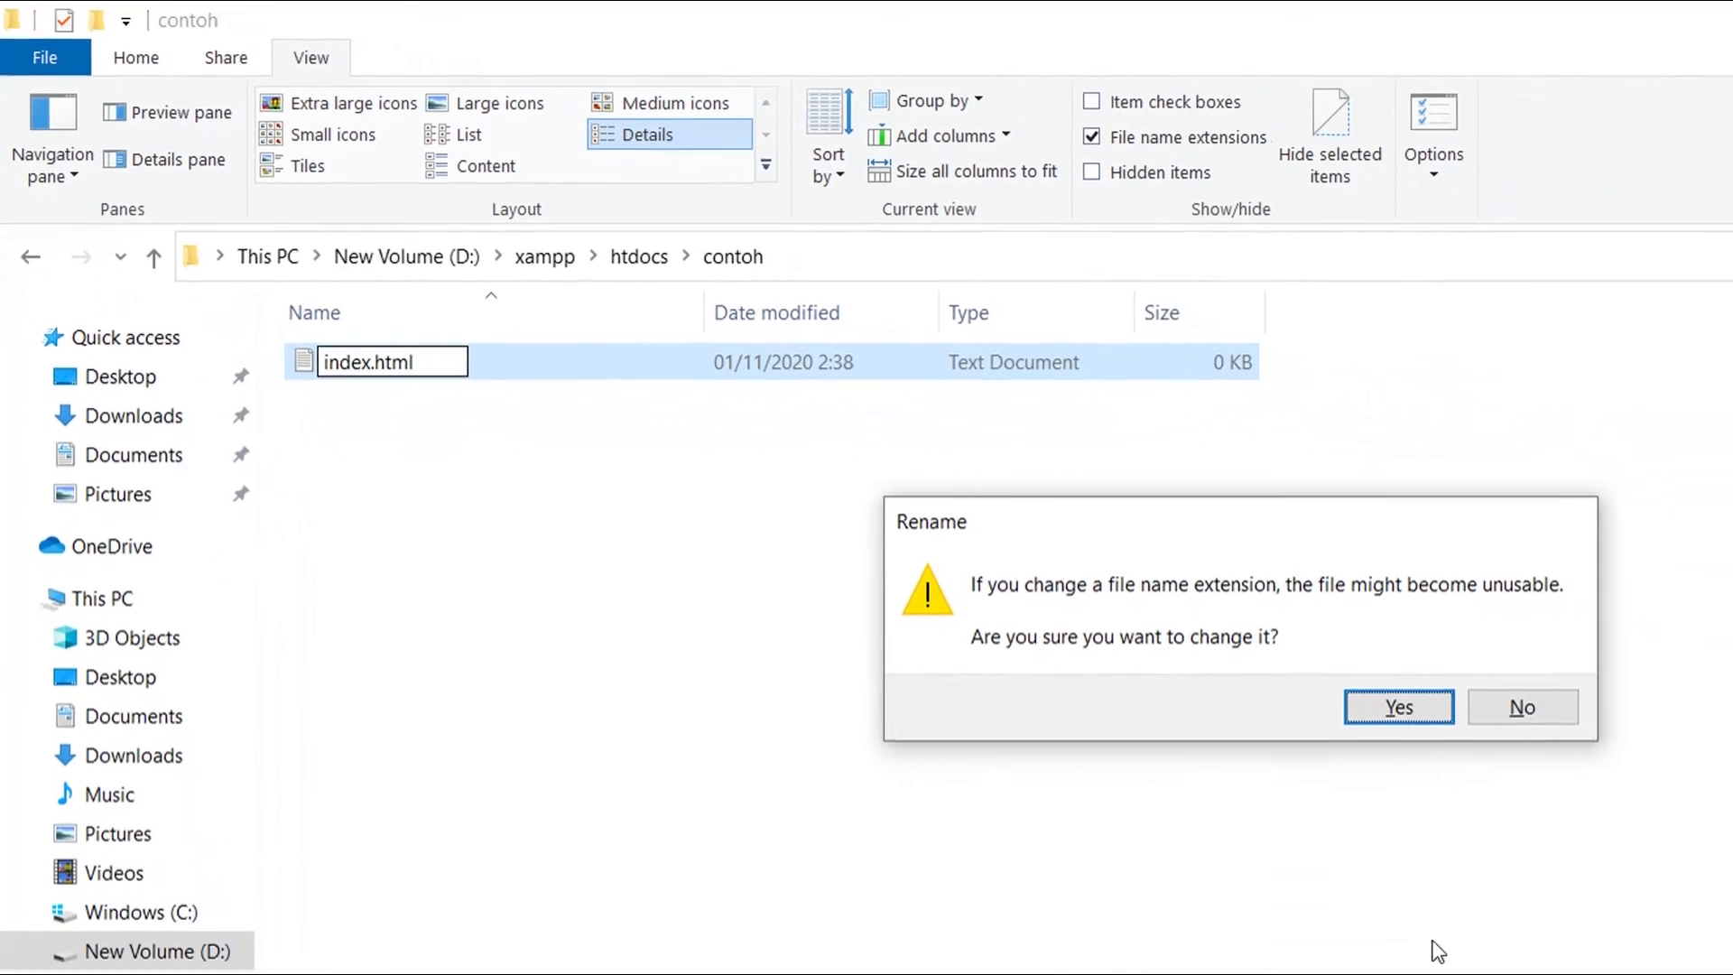
{"action": "left_click", "coordinate": [1393, 706]}
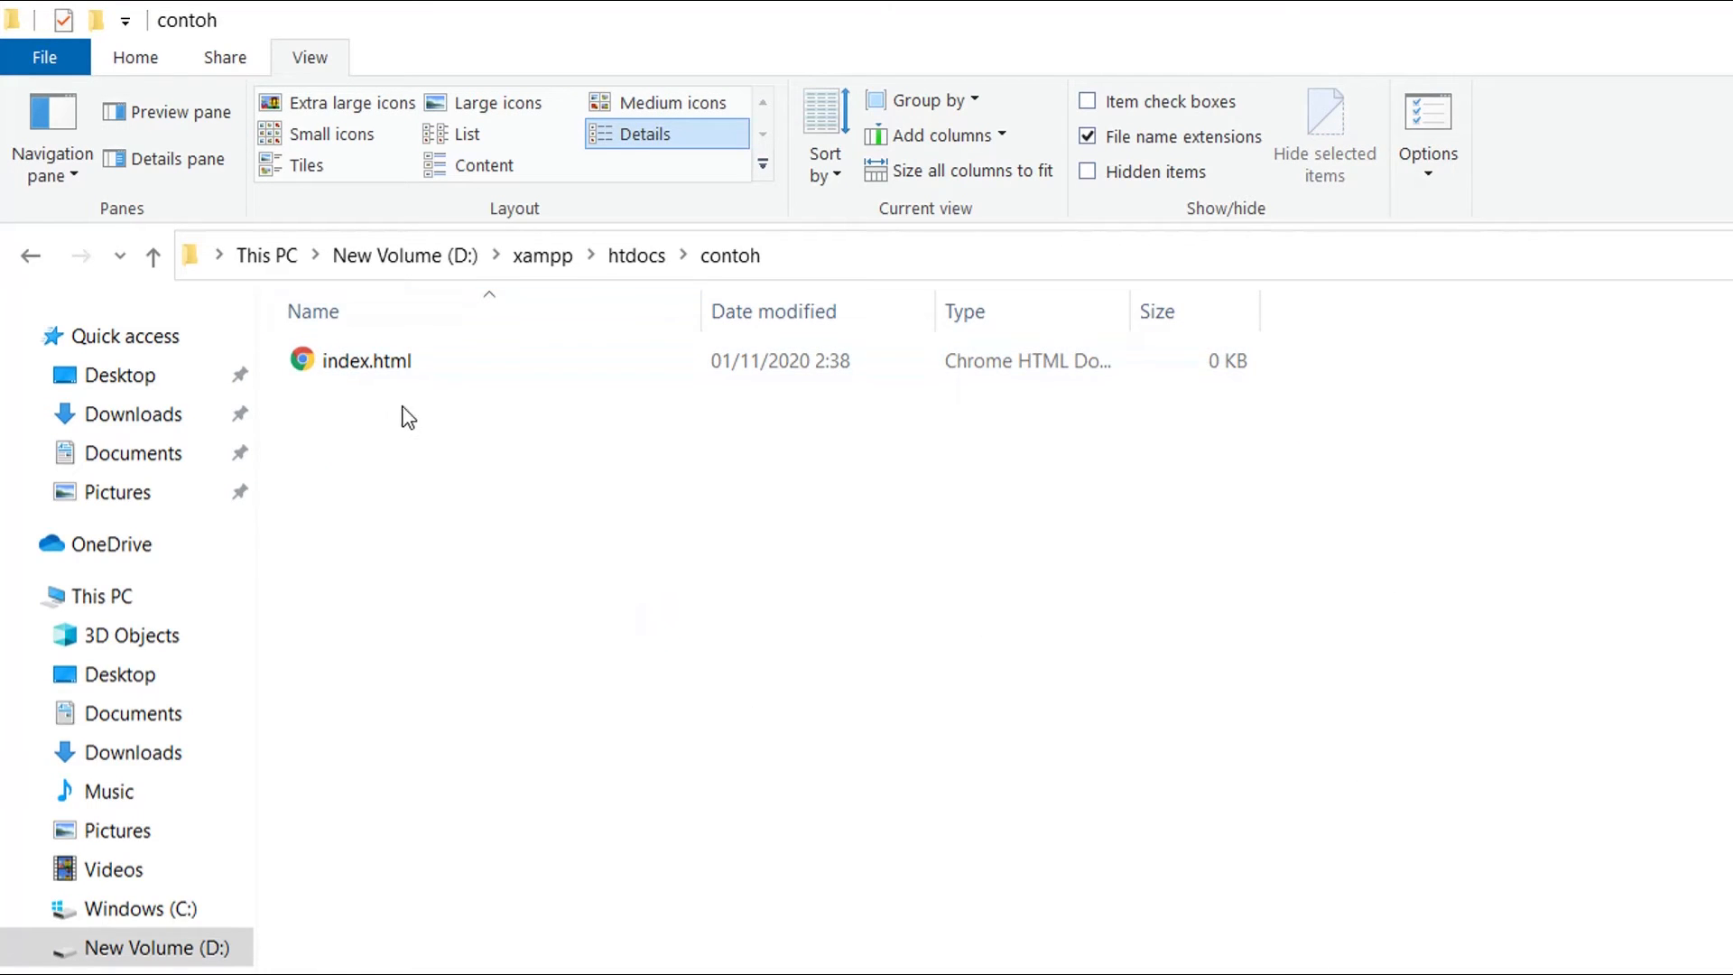
Open index.html with Notepad, chosen from the extended list of other apps
{"action": "right_click", "coordinate": [368, 361]}
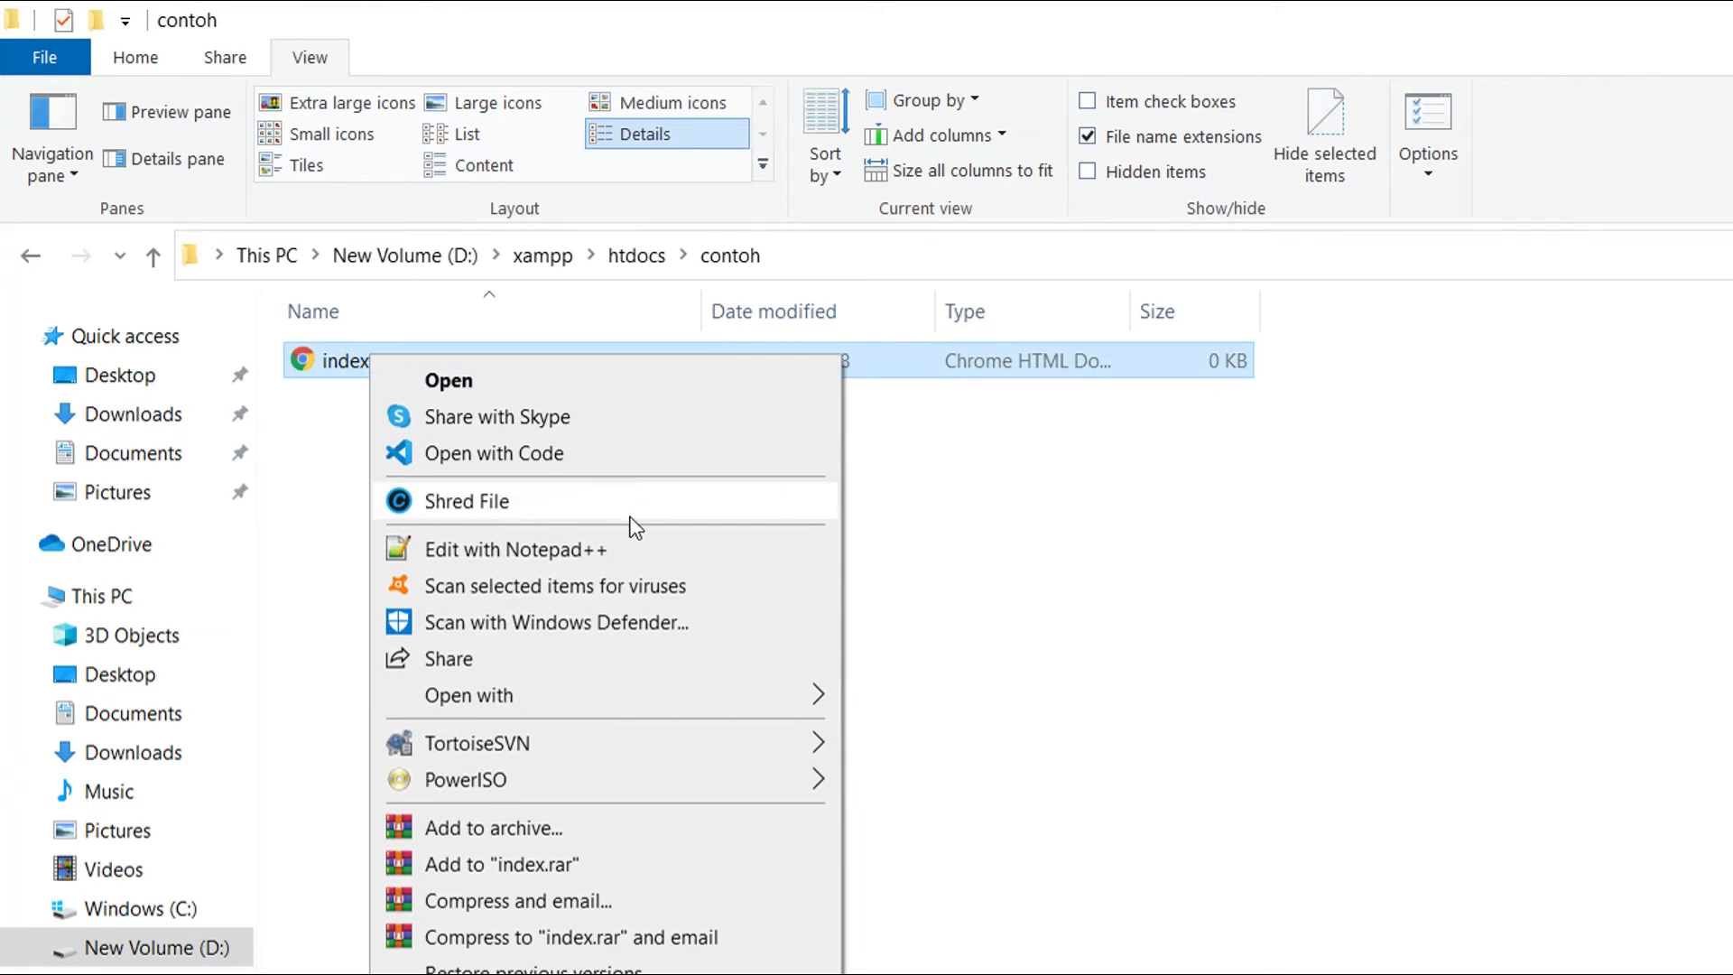
{"action": "mouse_move", "coordinate": [726, 708]}
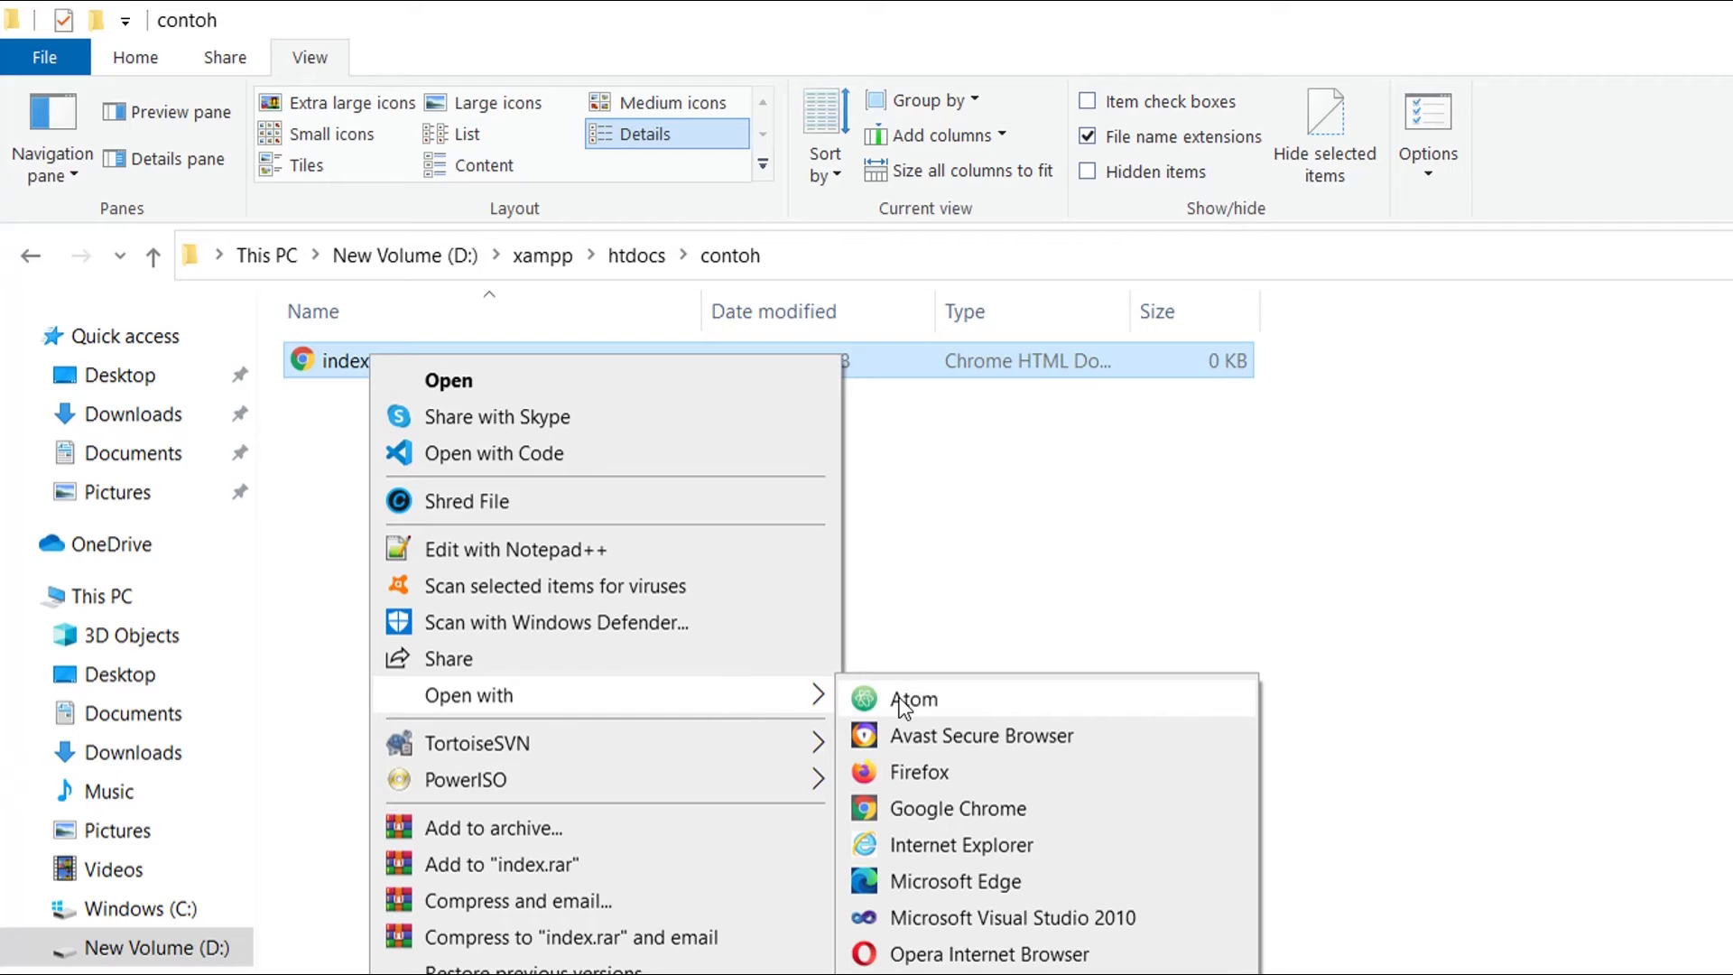
{"action": "mouse_move", "coordinate": [705, 750]}
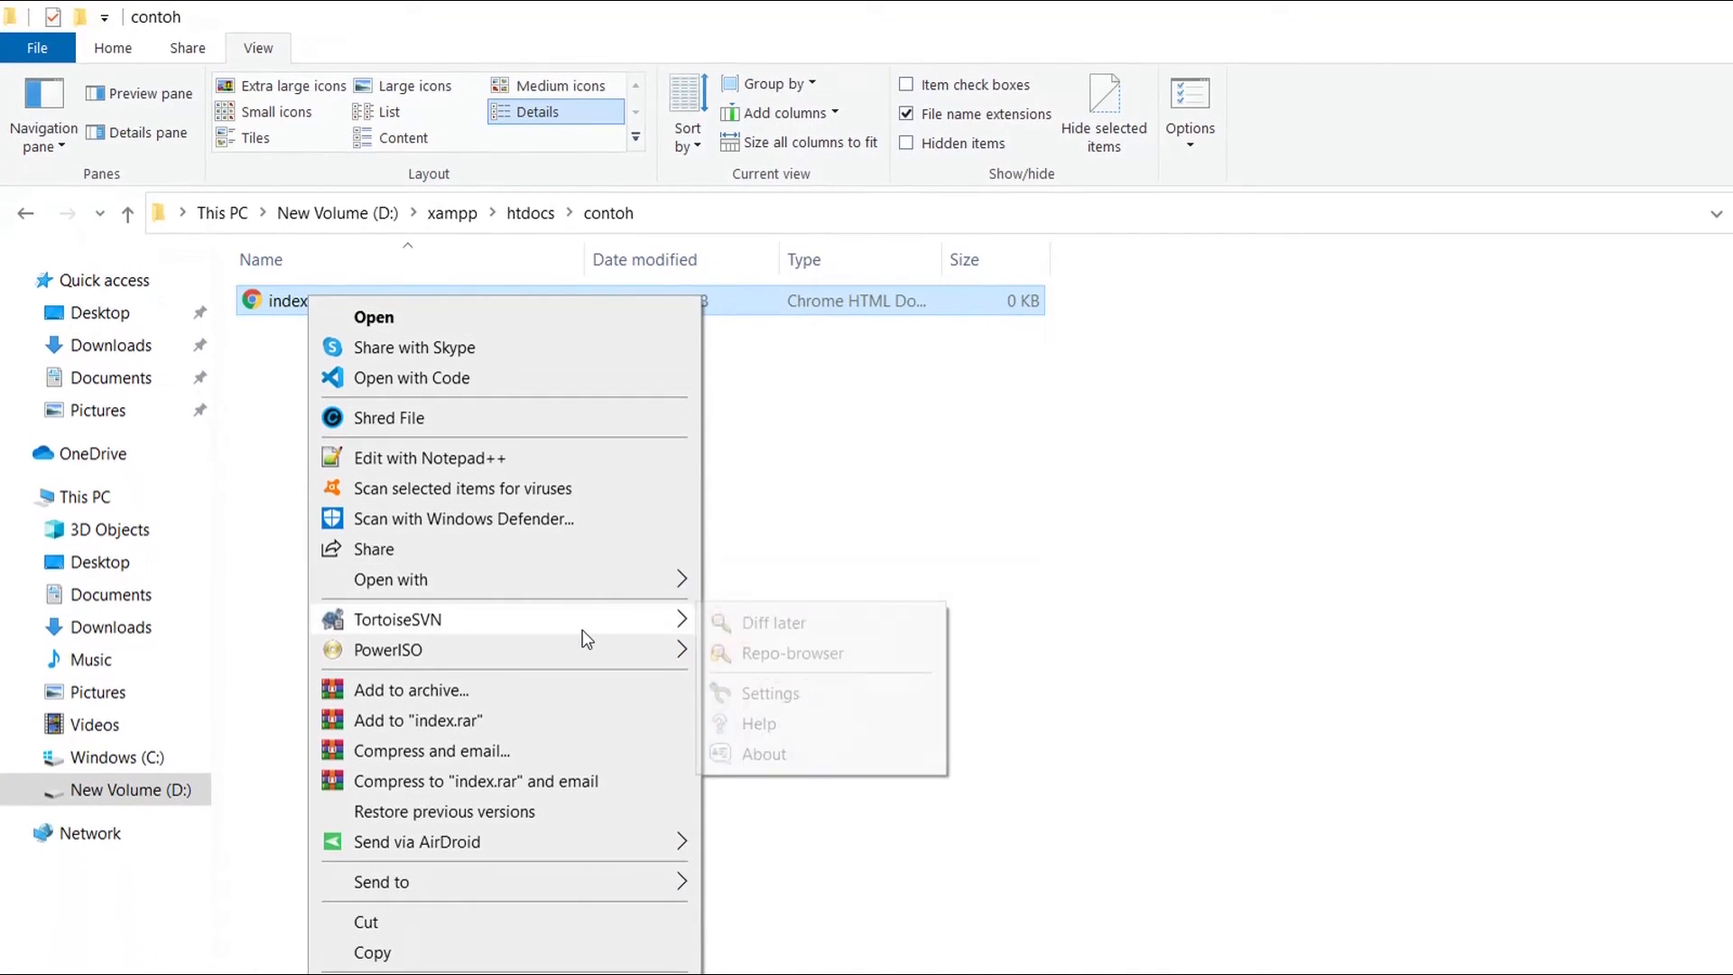
{"action": "mouse_move", "coordinate": [581, 590]}
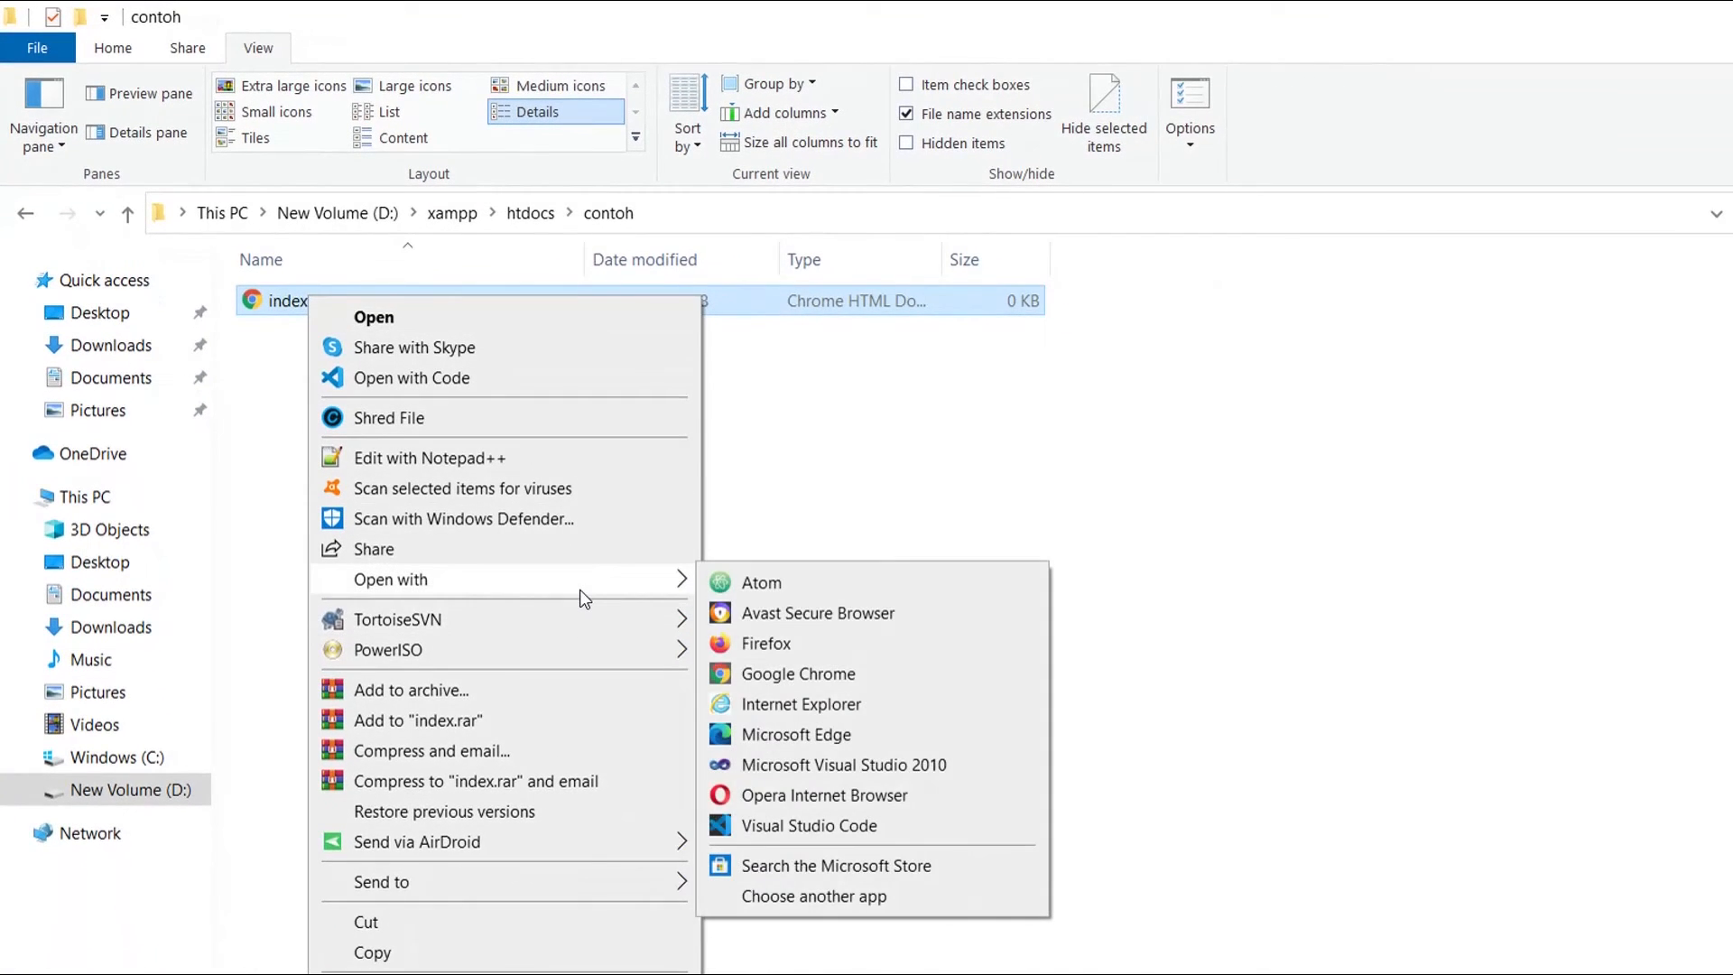
{"action": "left_click", "coordinate": [787, 897]}
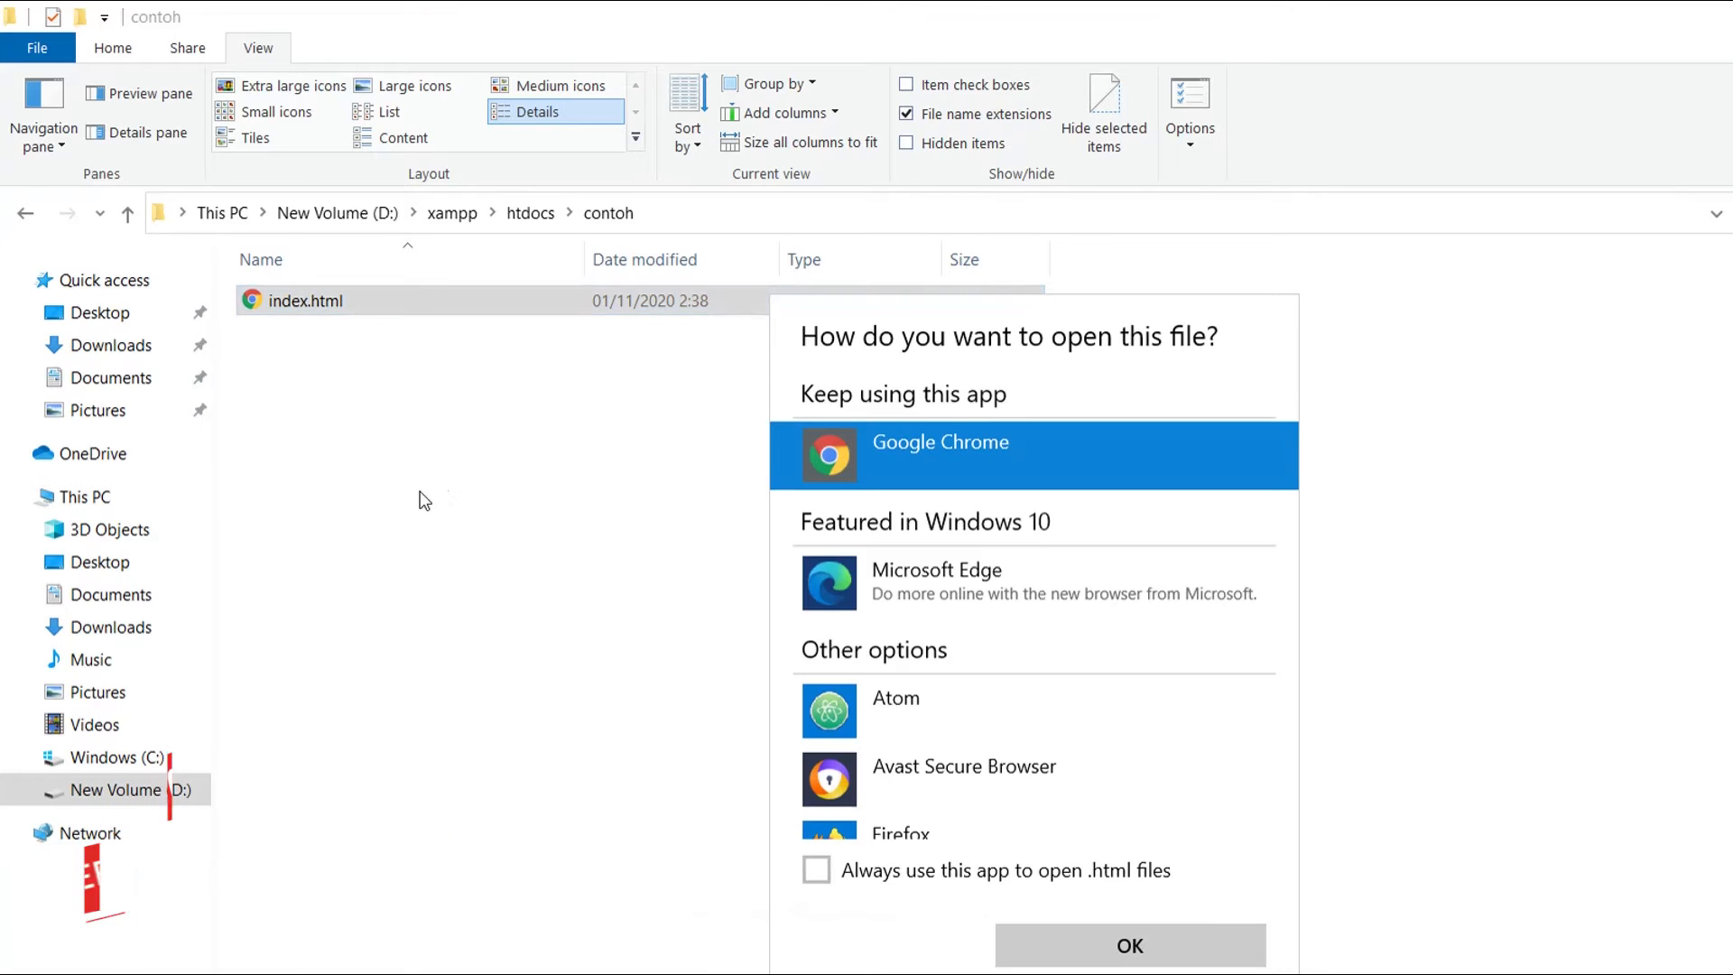
{"action": "scroll", "coordinate": [975, 713], "scroll_direction": "down", "scroll_amount": 5}
{"action": "scroll", "coordinate": [975, 713], "scroll_direction": "down", "scroll_amount": 2}
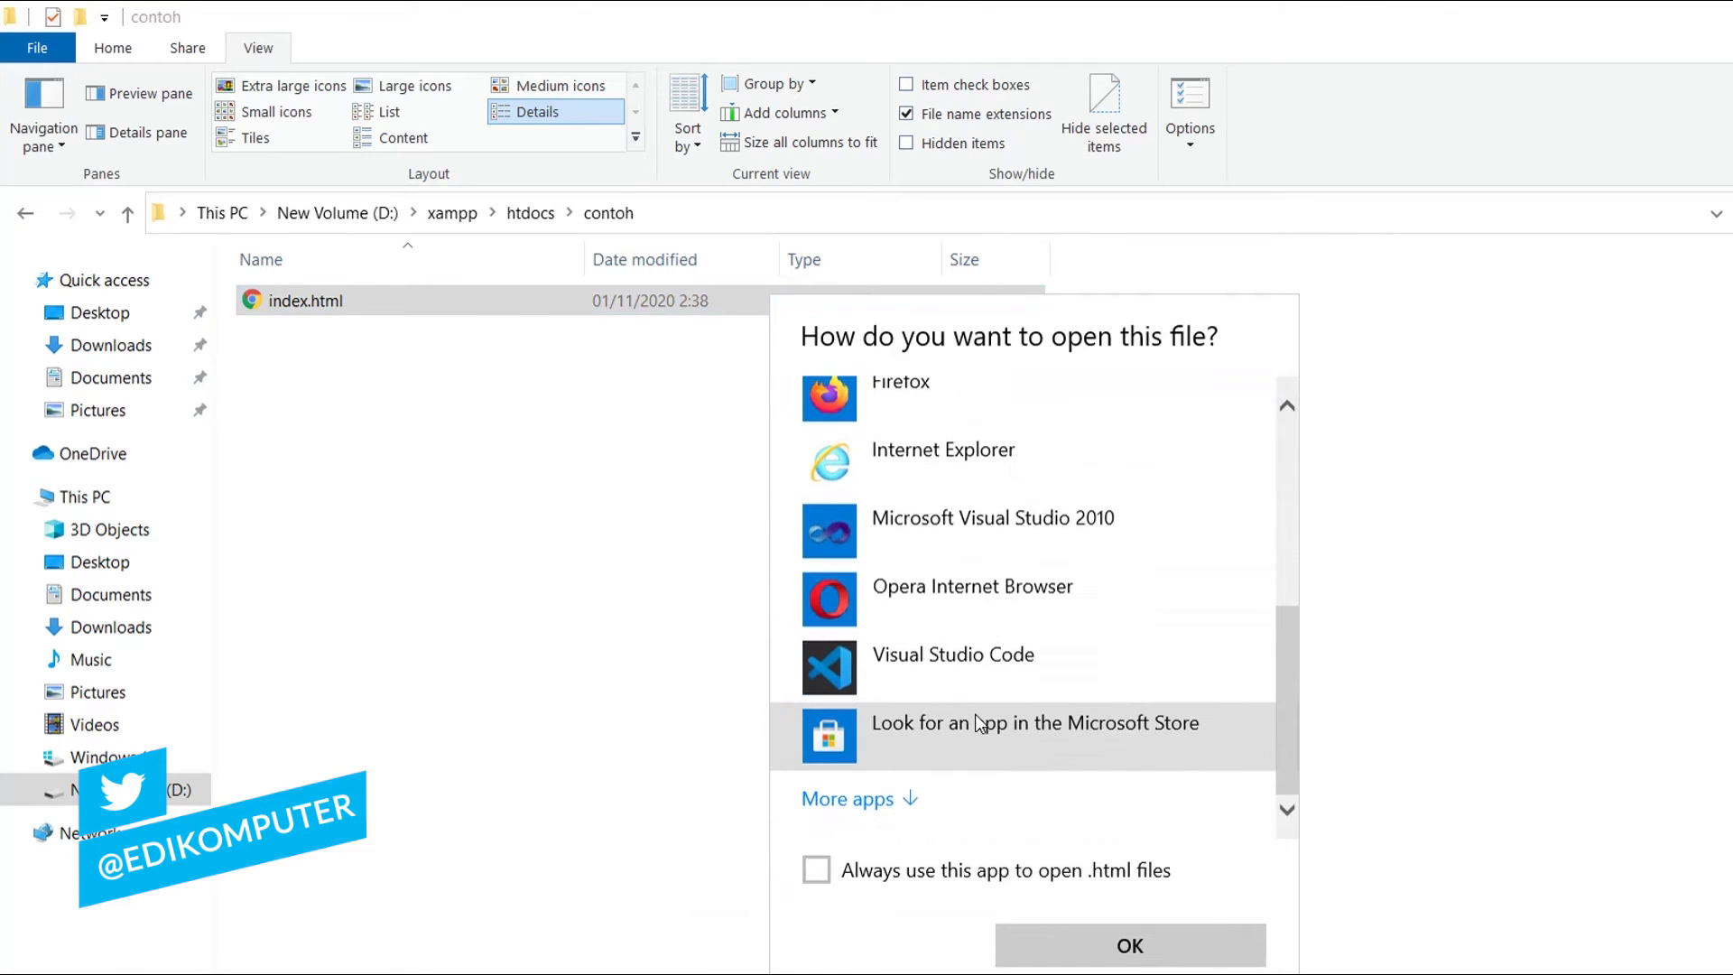
{"action": "left_click", "coordinate": [903, 799]}
{"action": "scroll", "coordinate": [1071, 694], "scroll_direction": "down", "scroll_amount": 10}
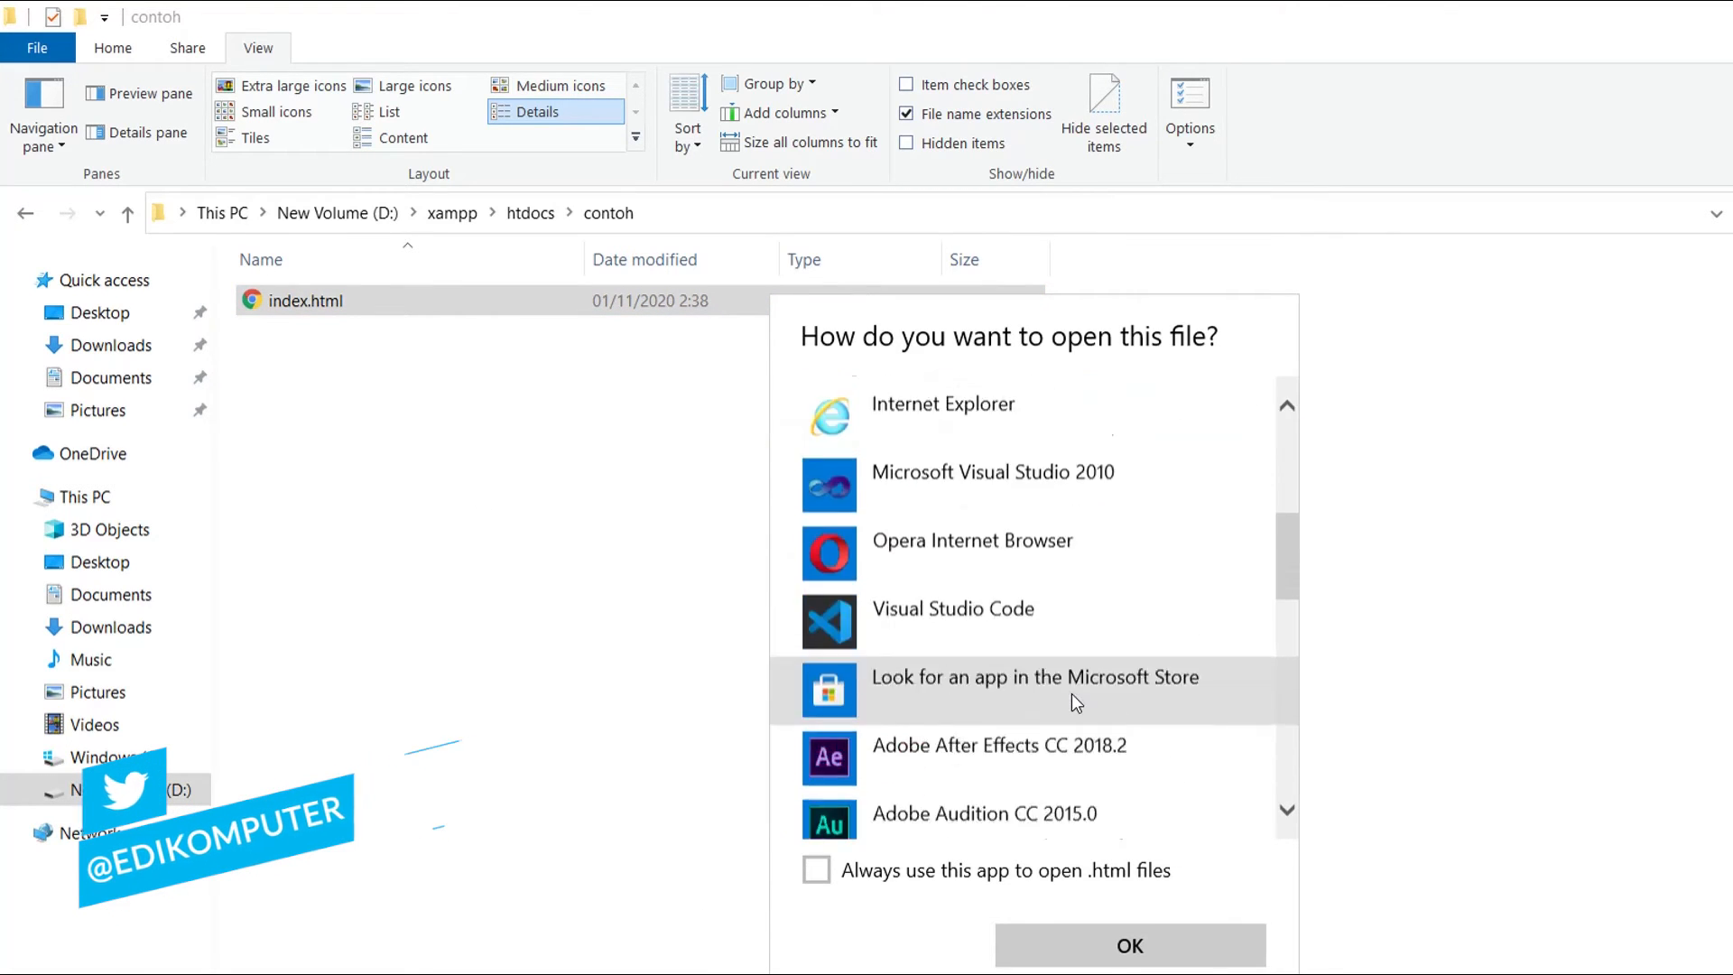
{"action": "left_click", "coordinate": [957, 520]}
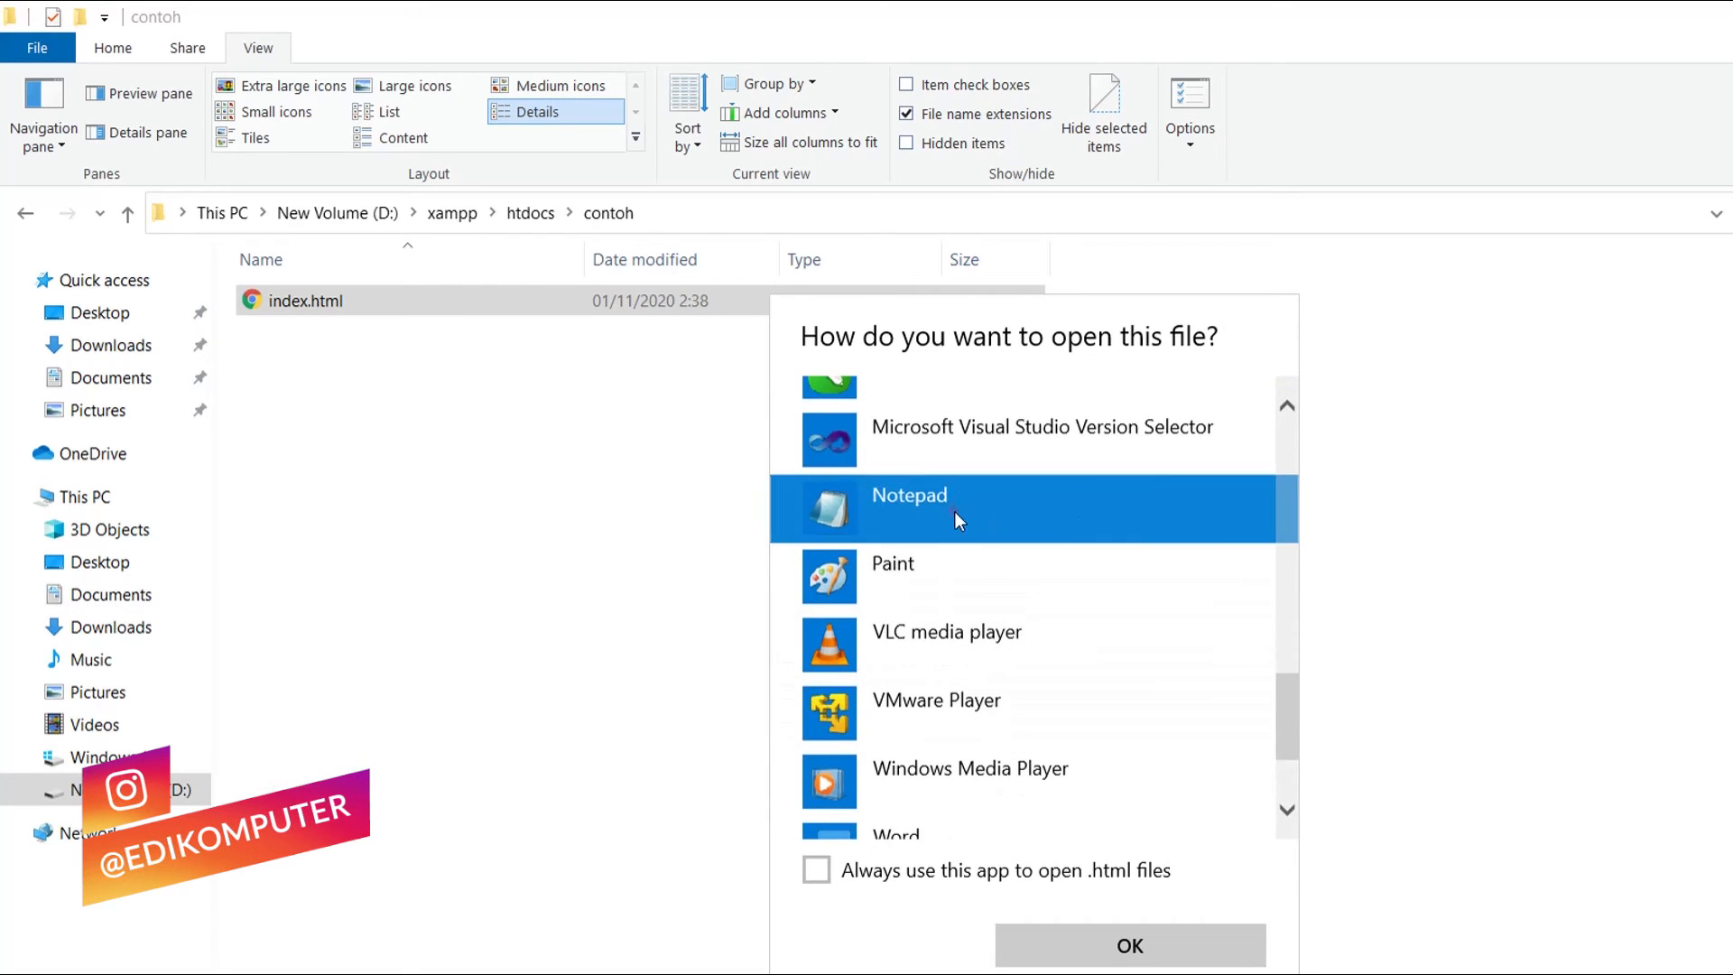
{"action": "double_click", "coordinate": [1103, 489]}
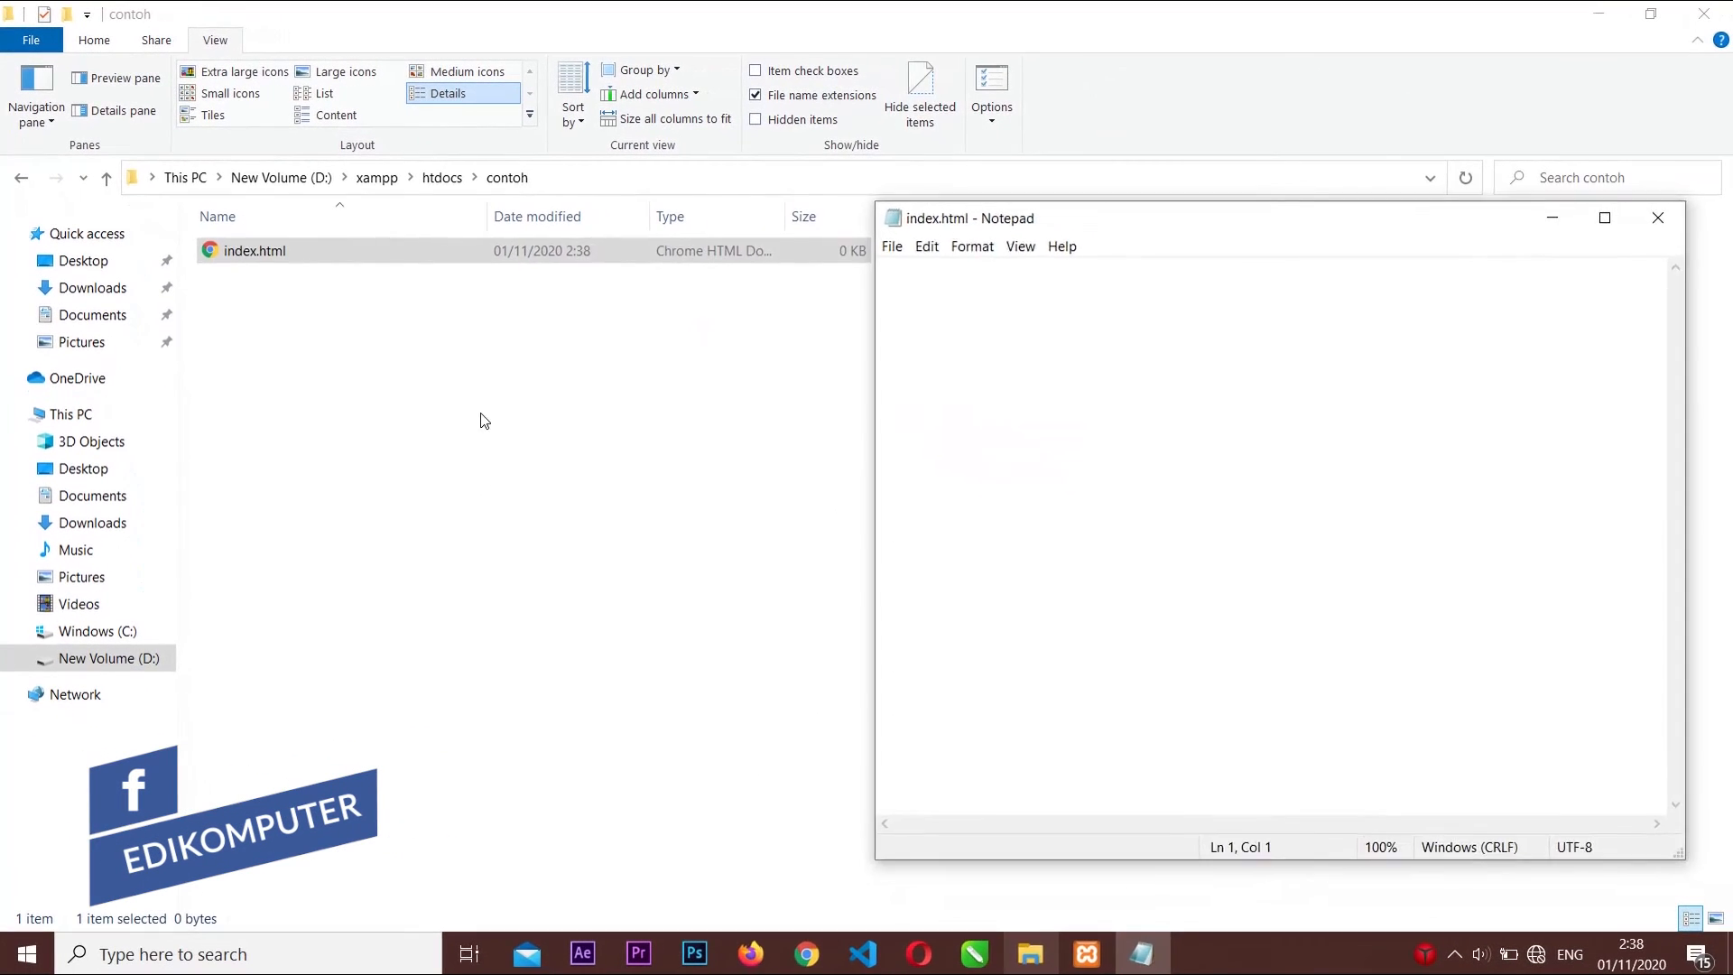
Switch to Firefox and load localhost/contoh in place of the dashboard address
{"action": "left_click", "coordinate": [481, 420]}
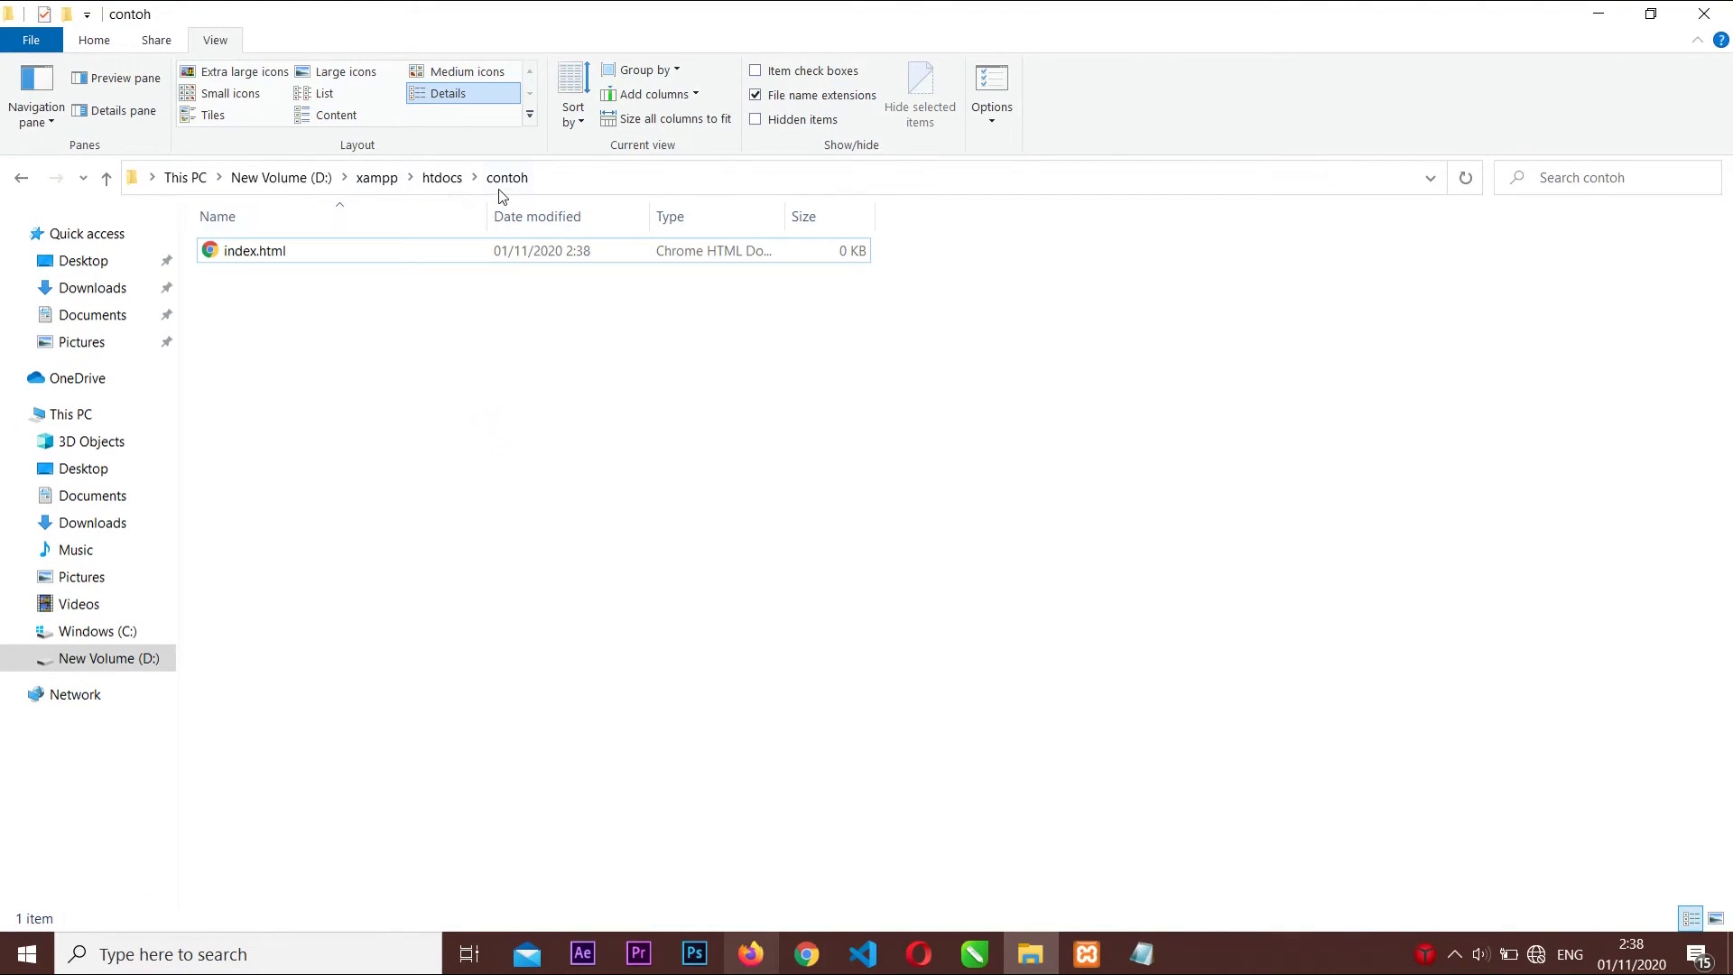
{"action": "left_click", "coordinate": [751, 954]}
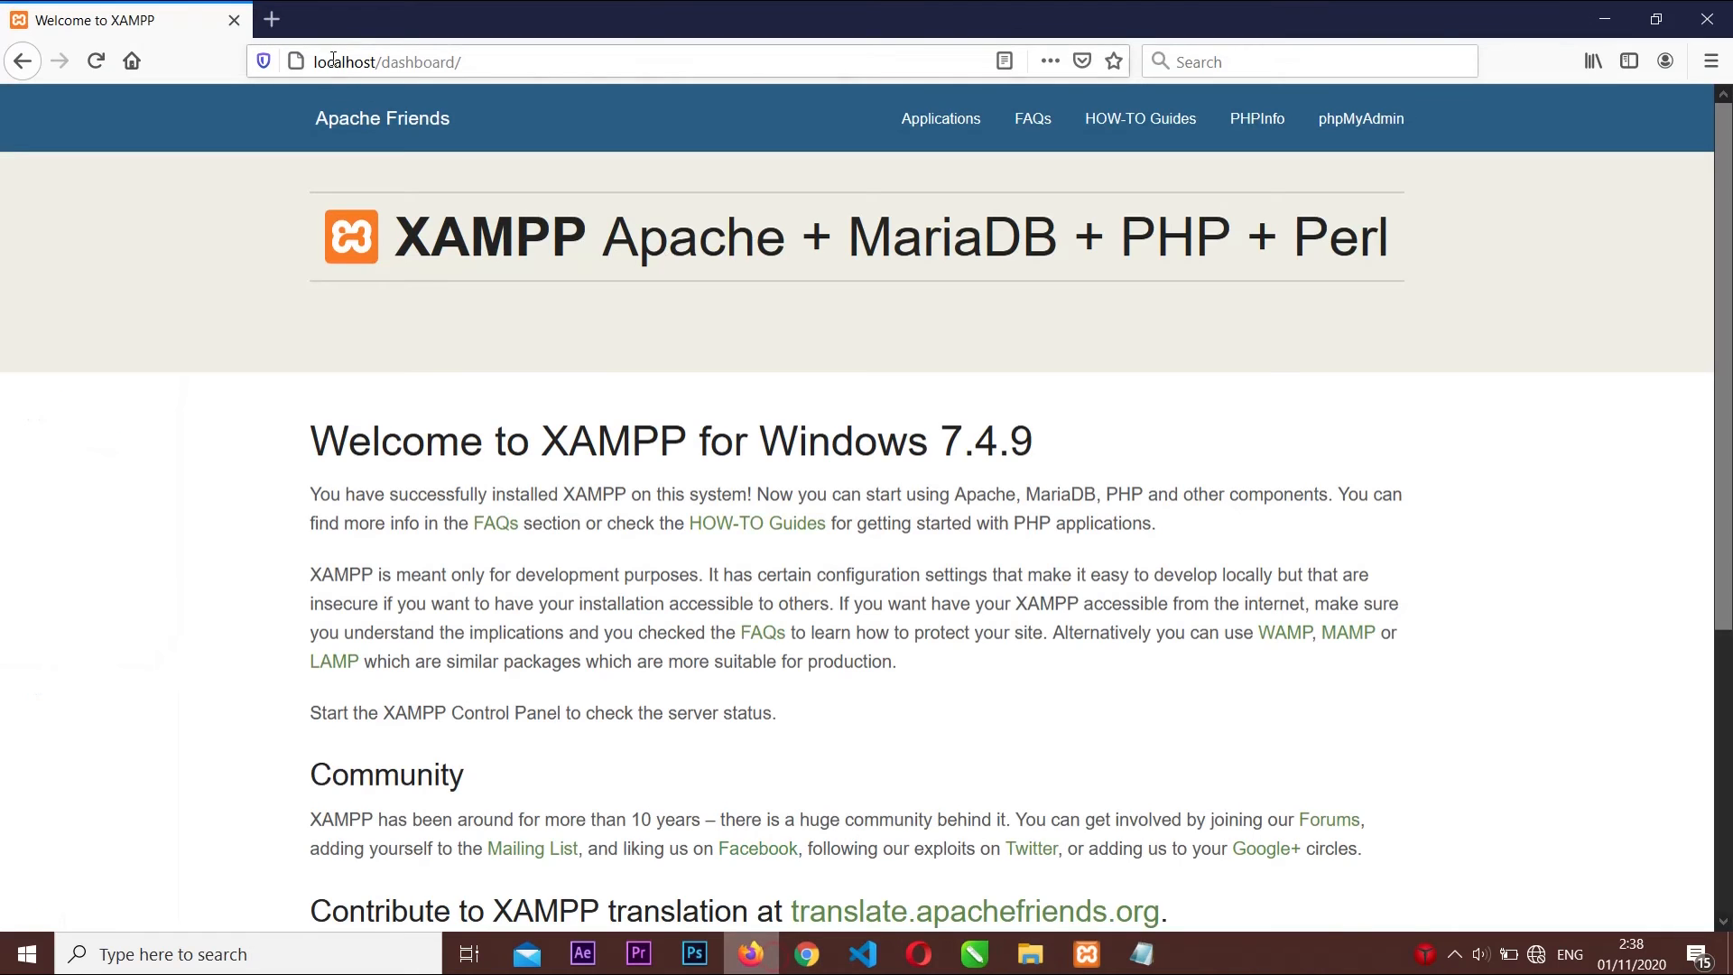
{"action": "double_click", "coordinate": [402, 61]}
{"action": "key", "text": "BackSpace"}
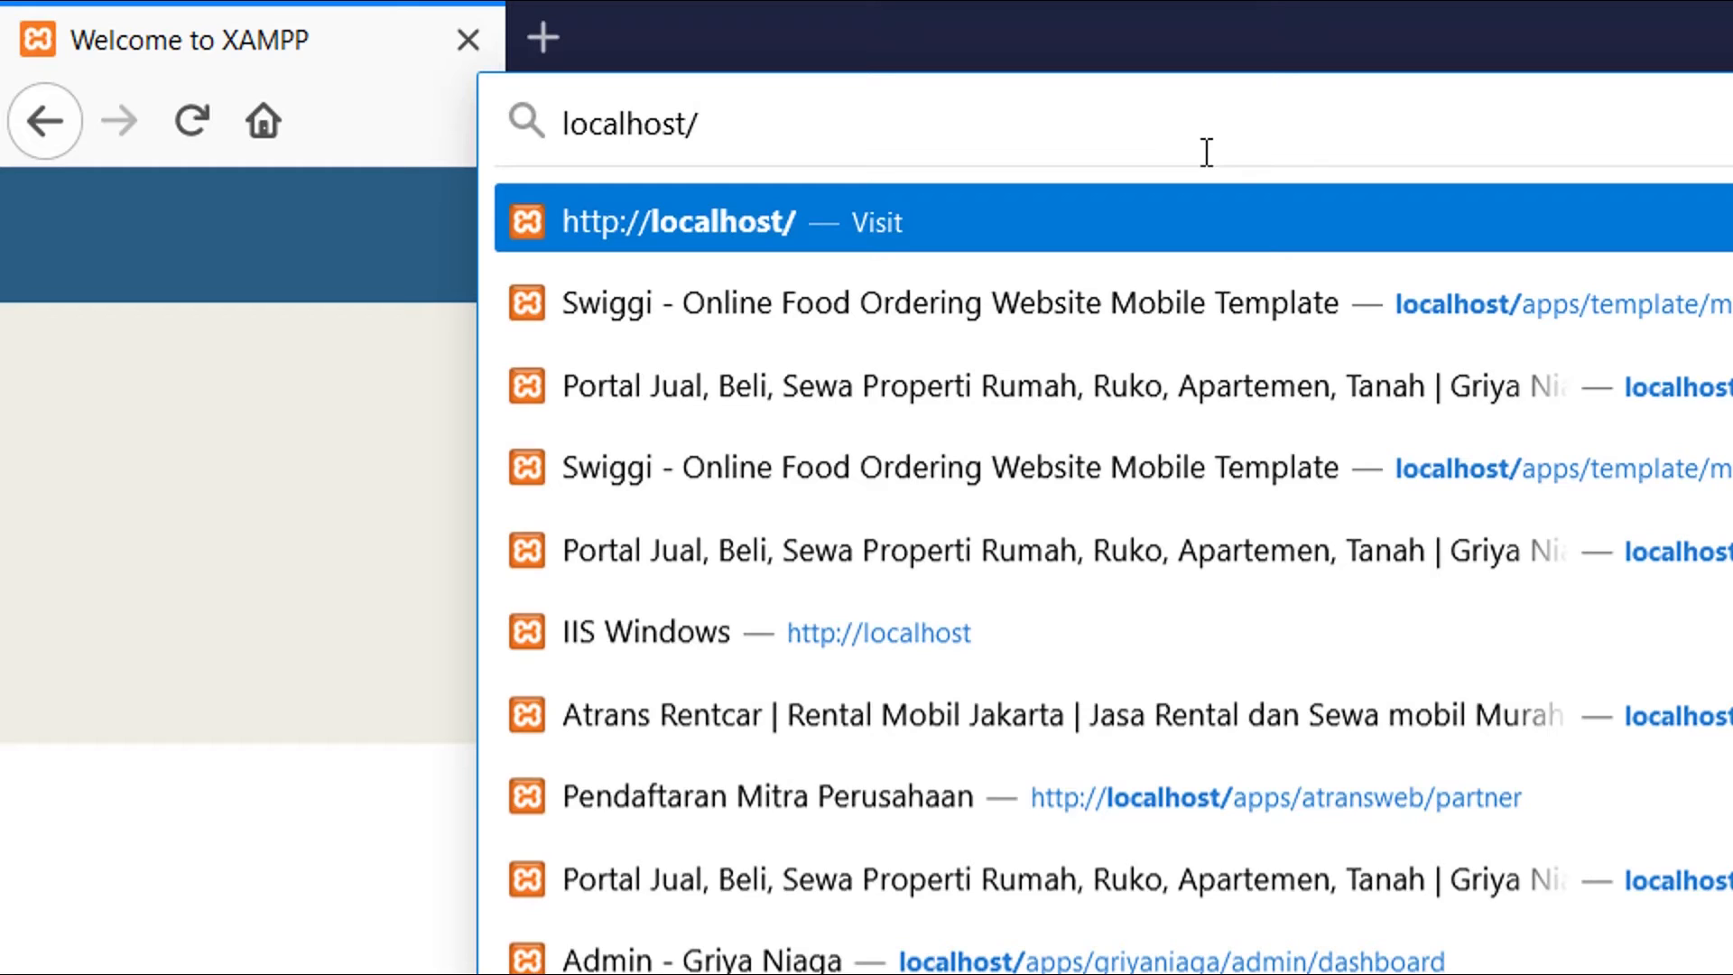
{"action": "type", "text": "contoh"}
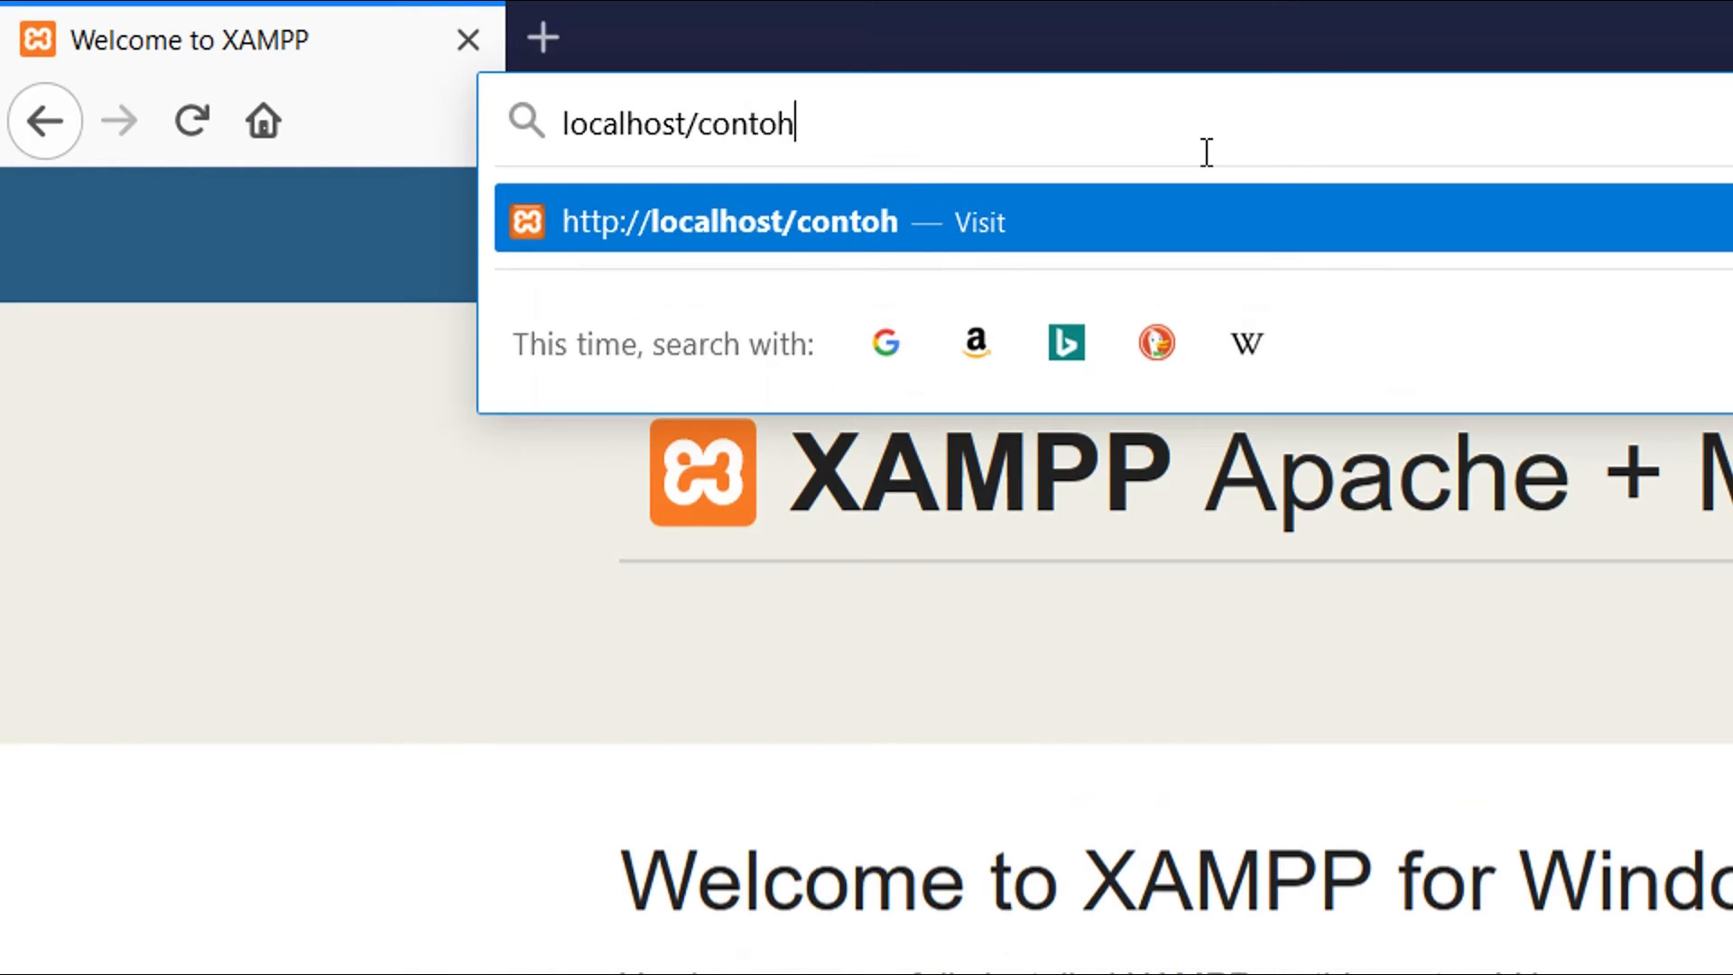
{"action": "key", "text": "Return"}
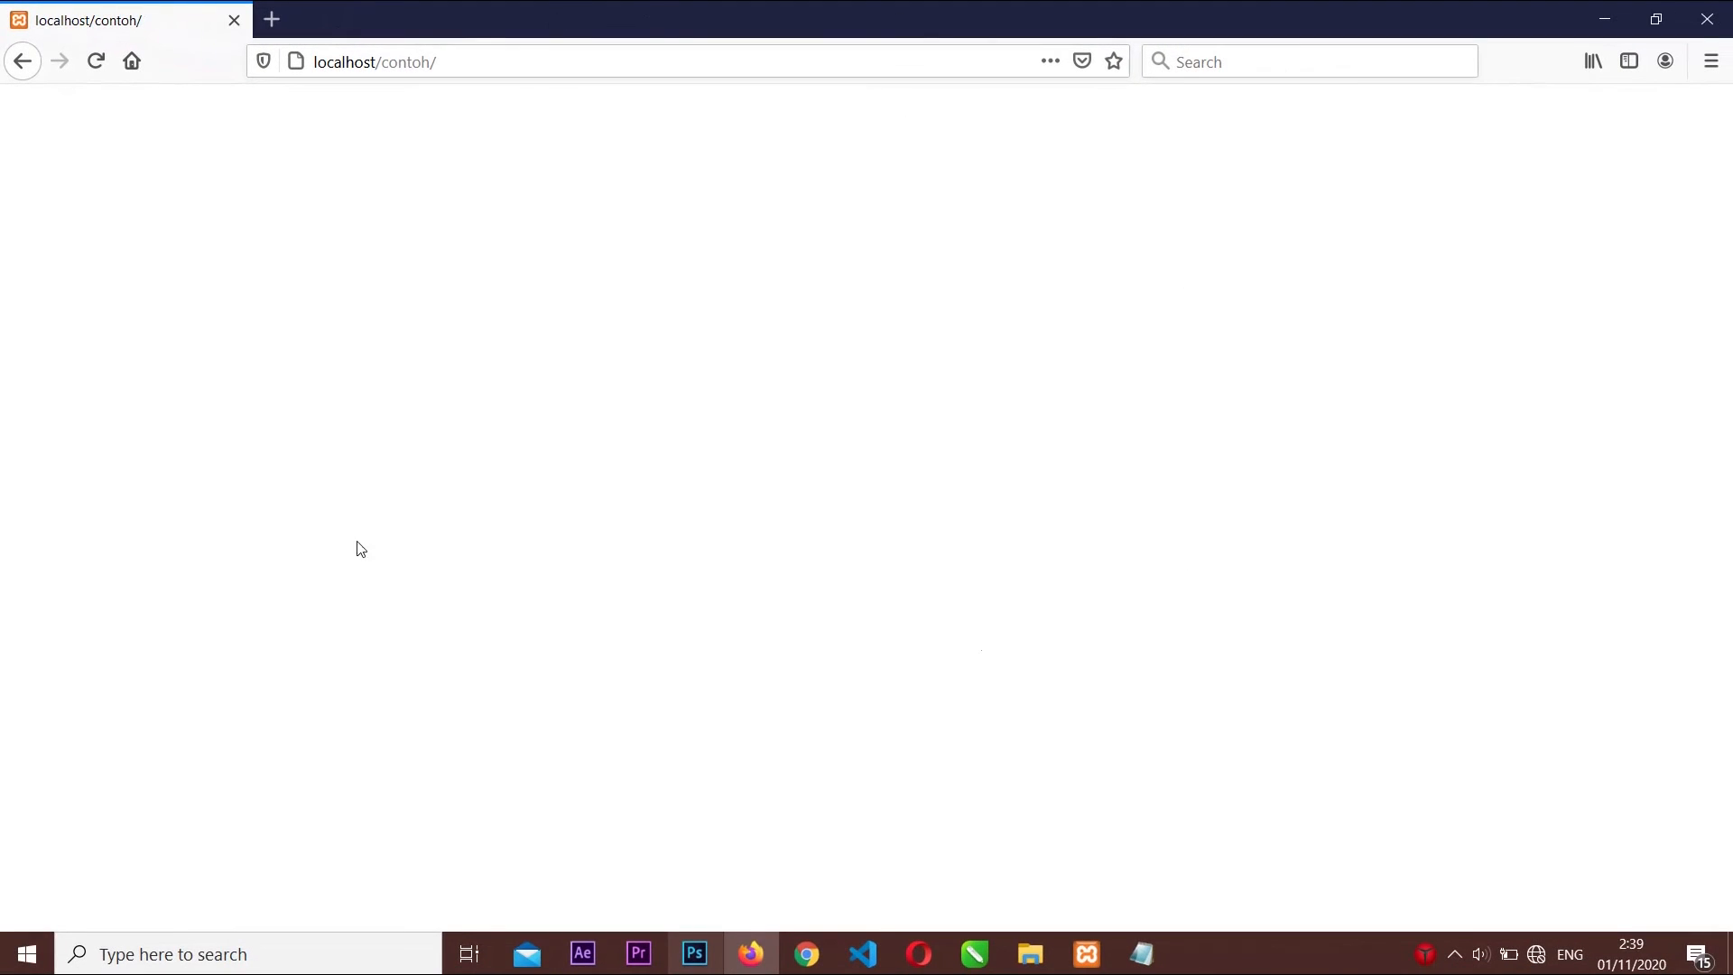
Compare the contoh folder and the index.html file in Notepad with the localhost/contoh page in Firefox
{"action": "left_click", "coordinate": [1031, 955]}
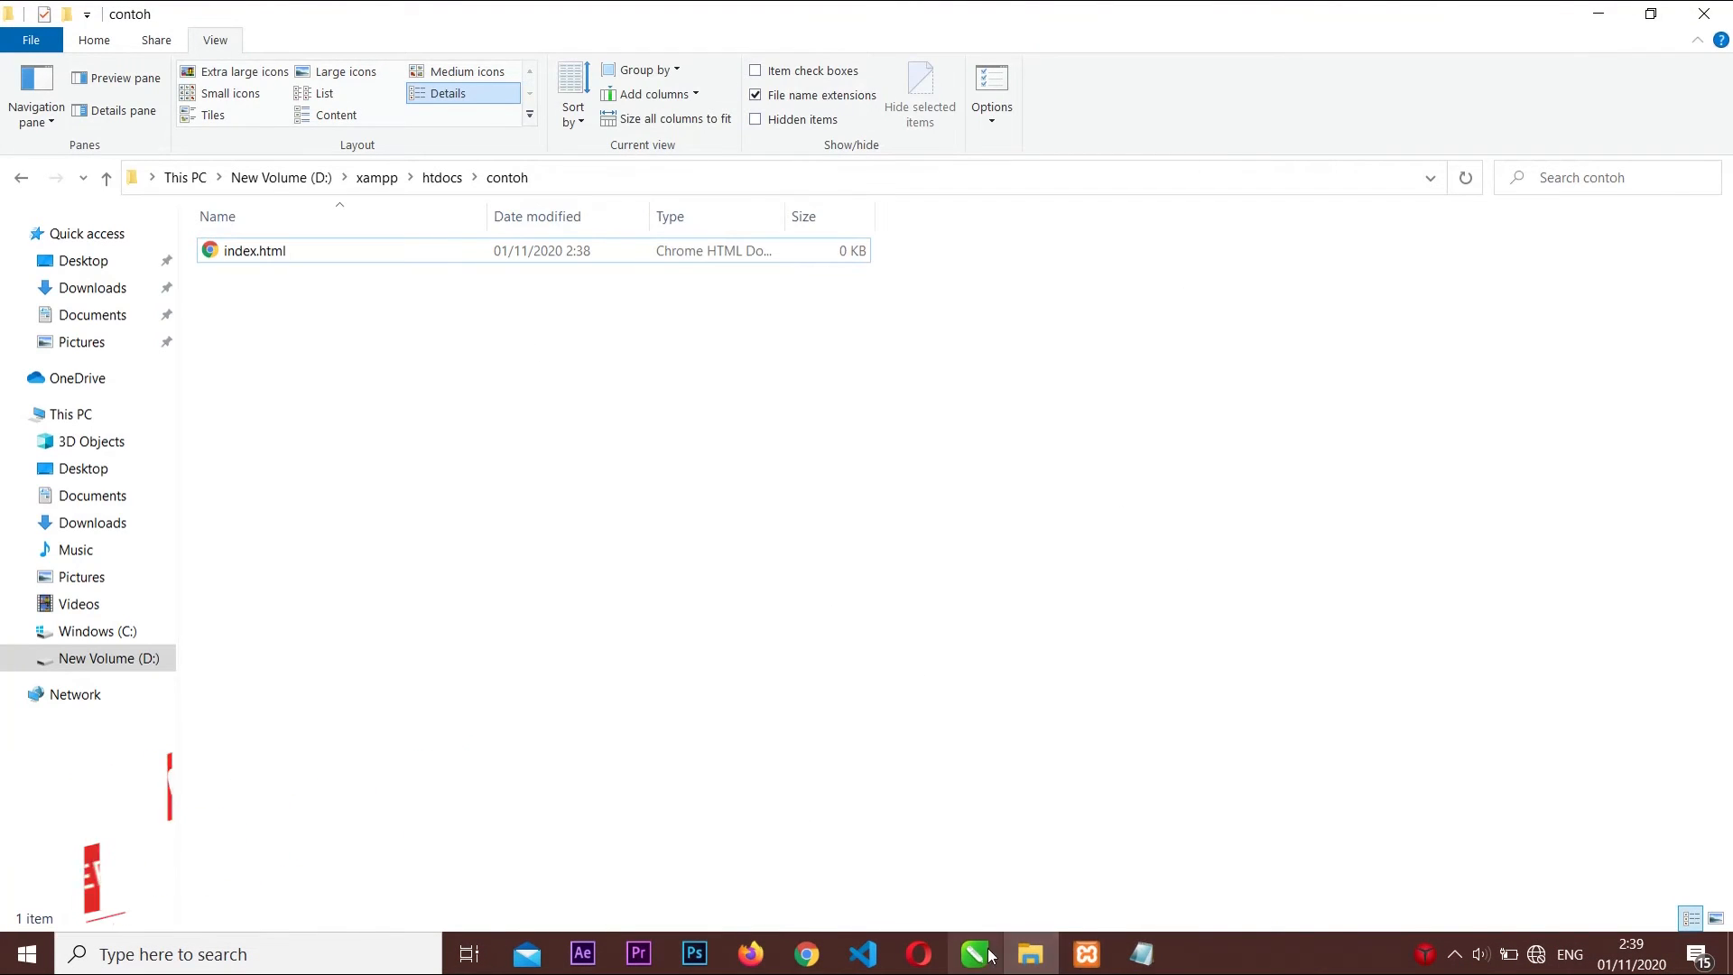
{"action": "left_click", "coordinate": [1142, 956]}
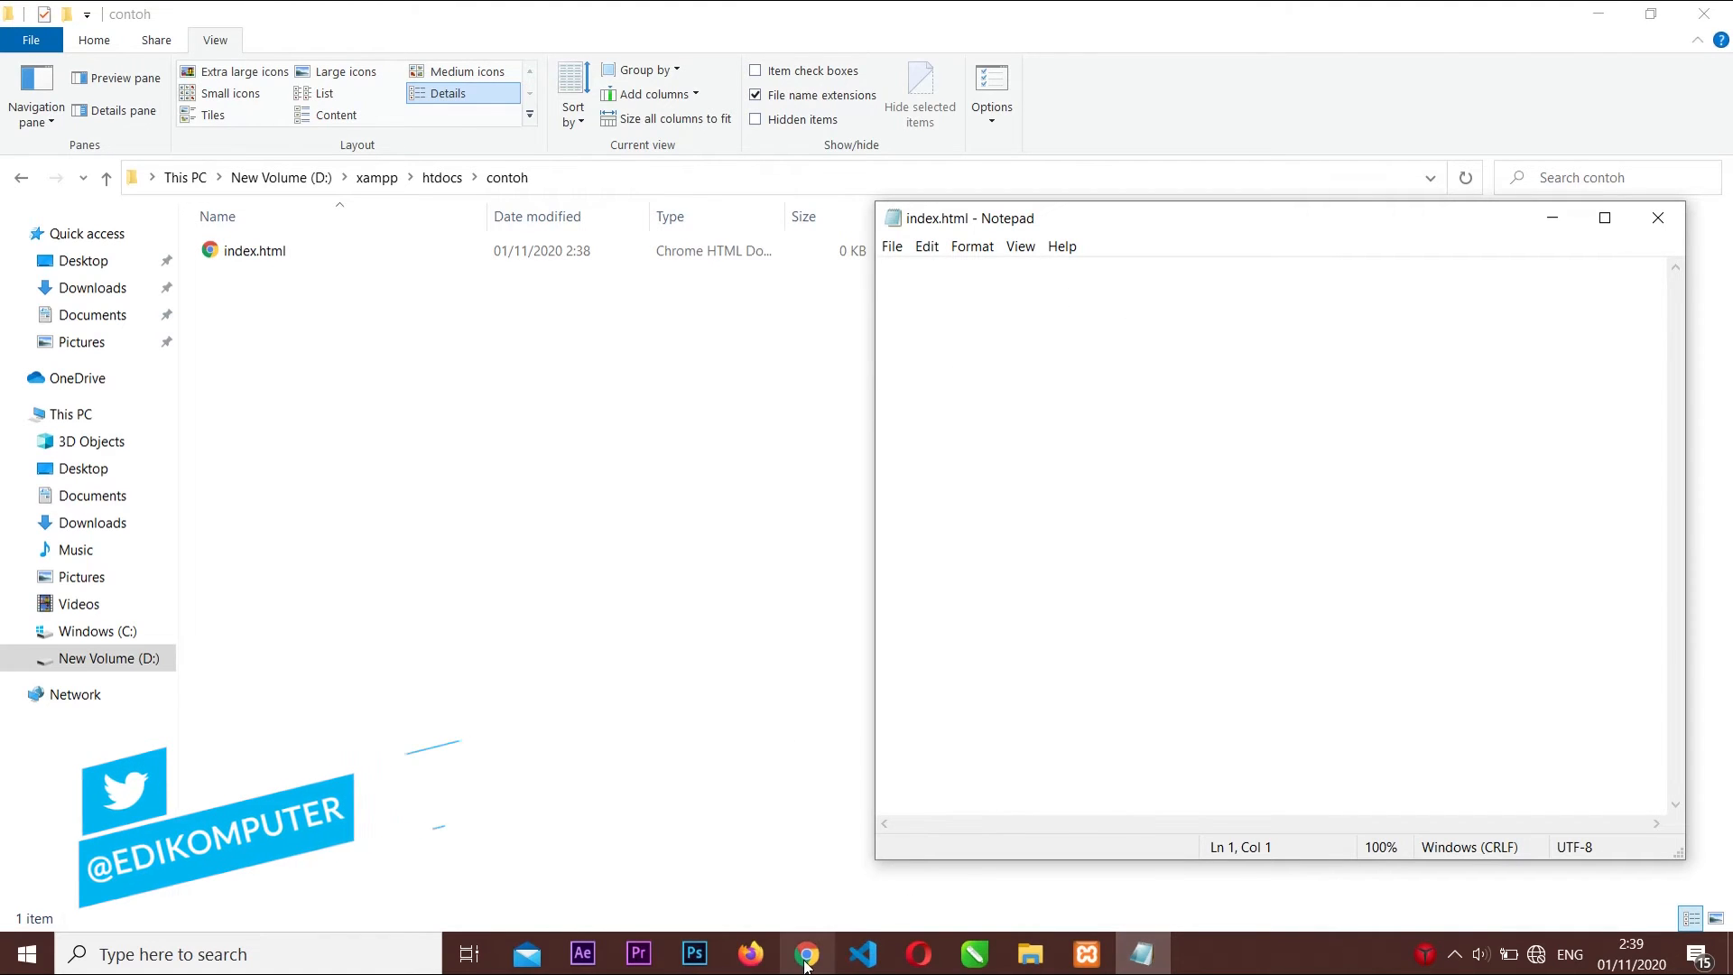
{"action": "left_click", "coordinate": [751, 955]}
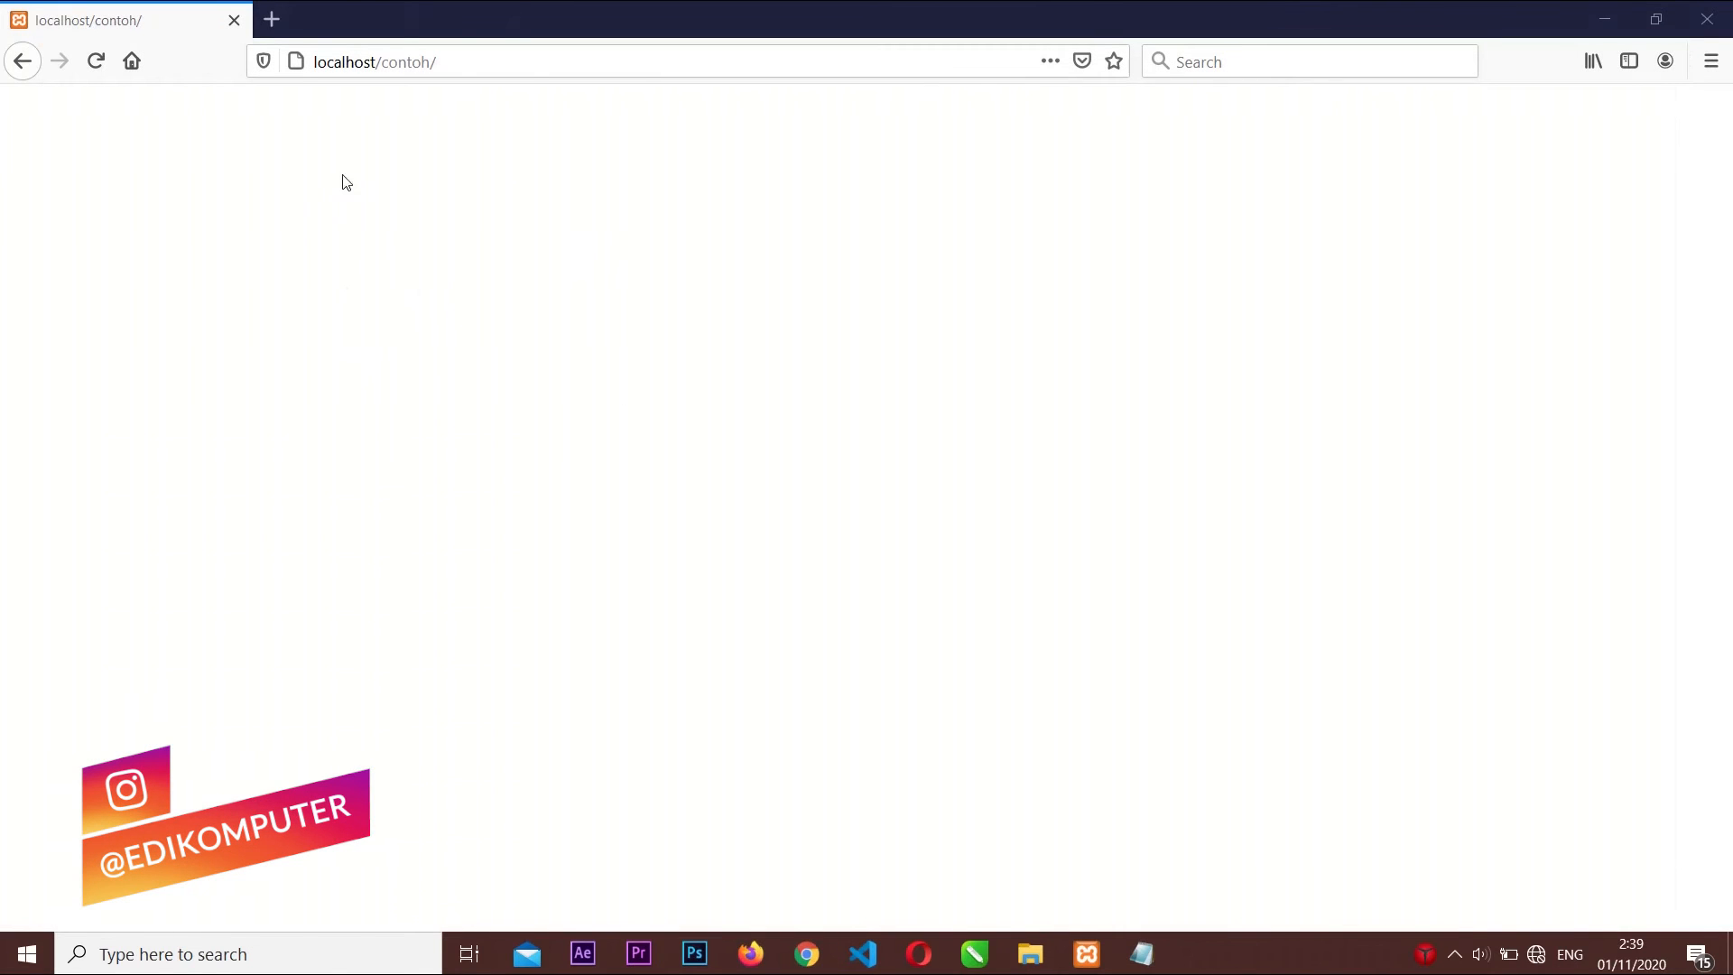
{"action": "left_click", "coordinate": [1030, 955]}
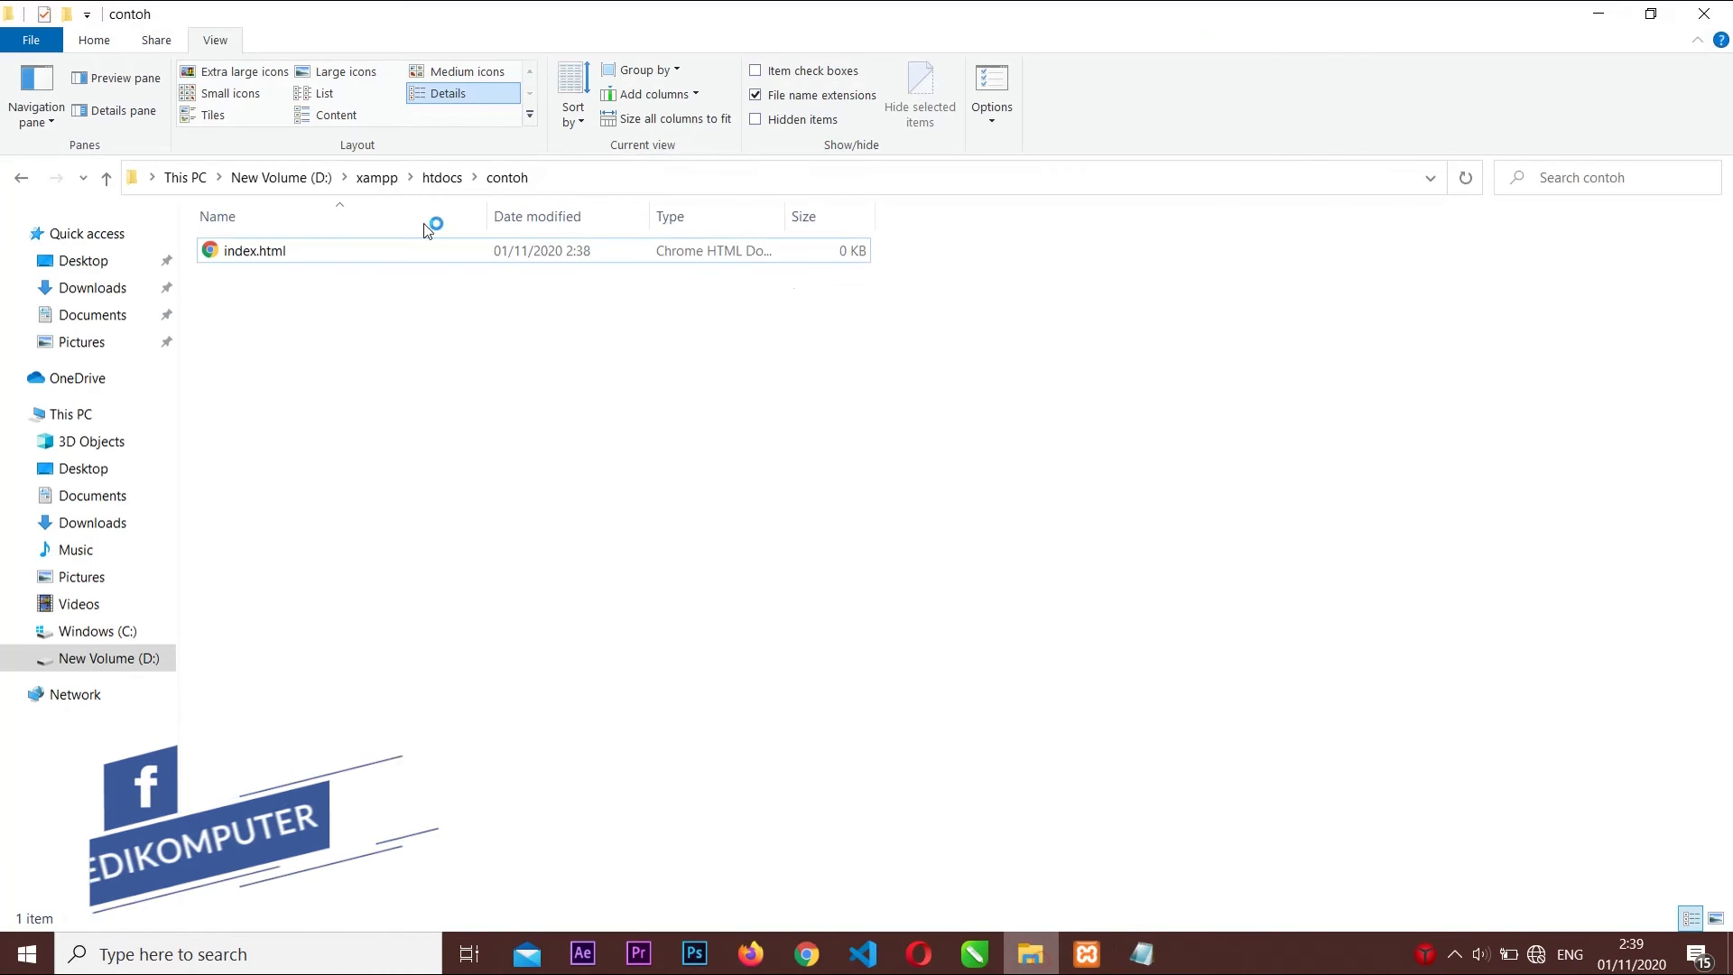
{"action": "left_click", "coordinate": [763, 959]}
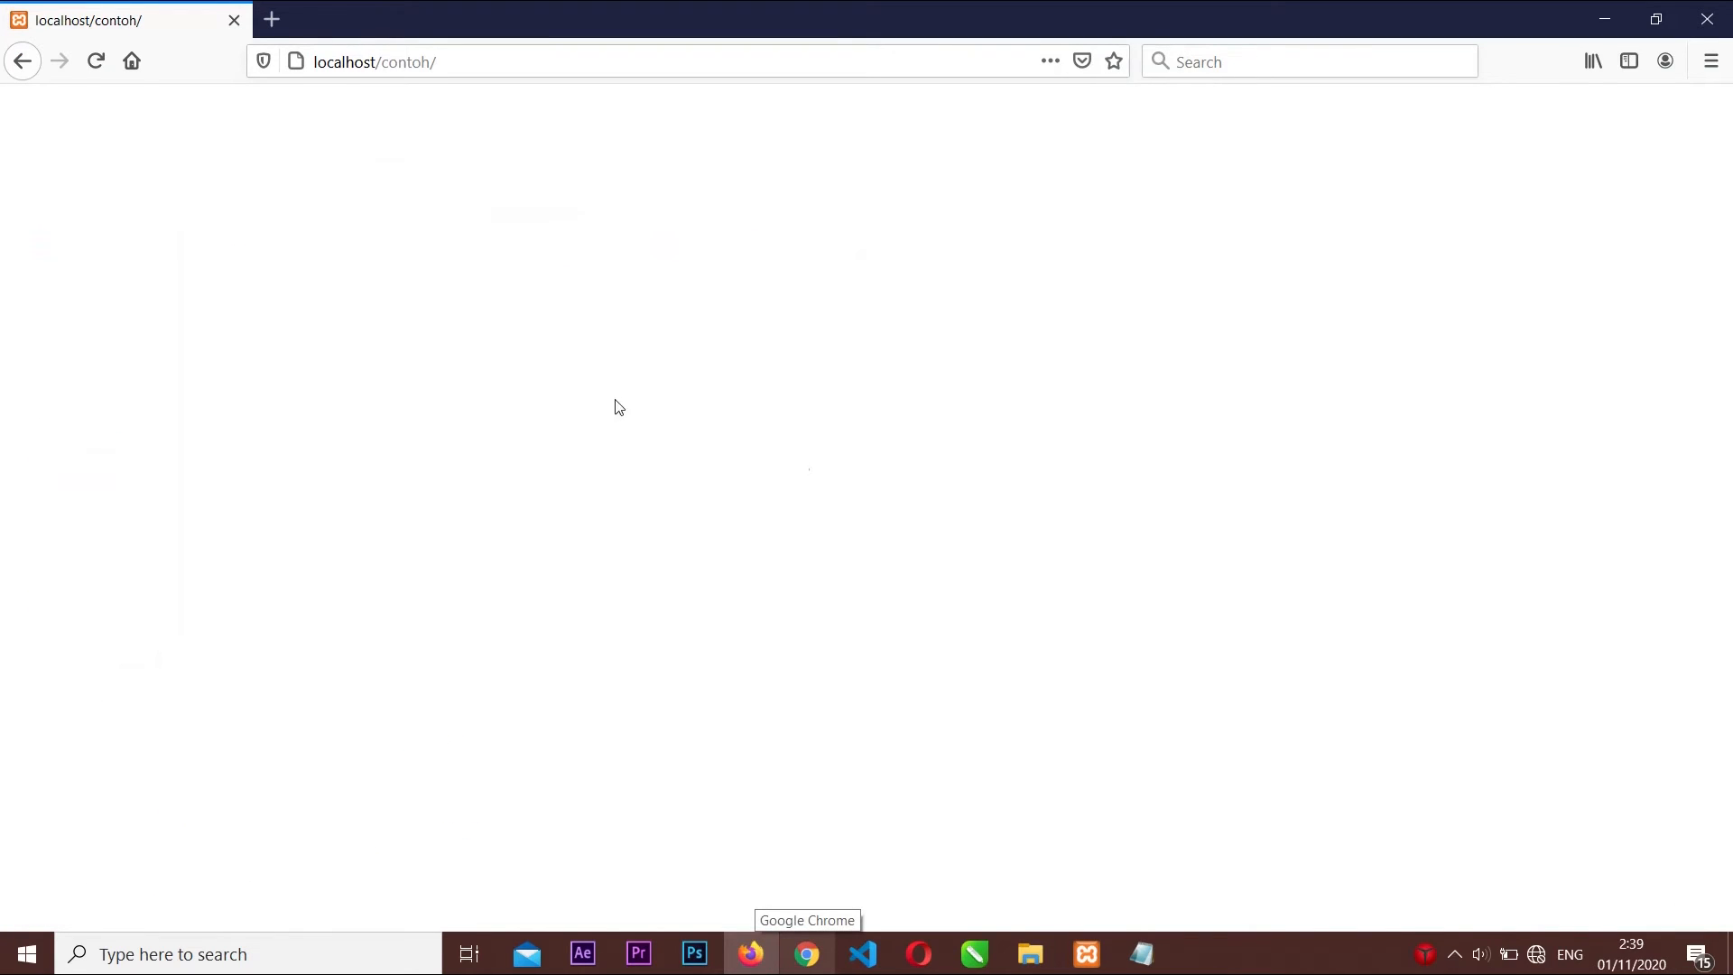
Switch to Notepad, enter "Hello World" in index.html and save the file
{"action": "left_click", "coordinate": [1142, 954]}
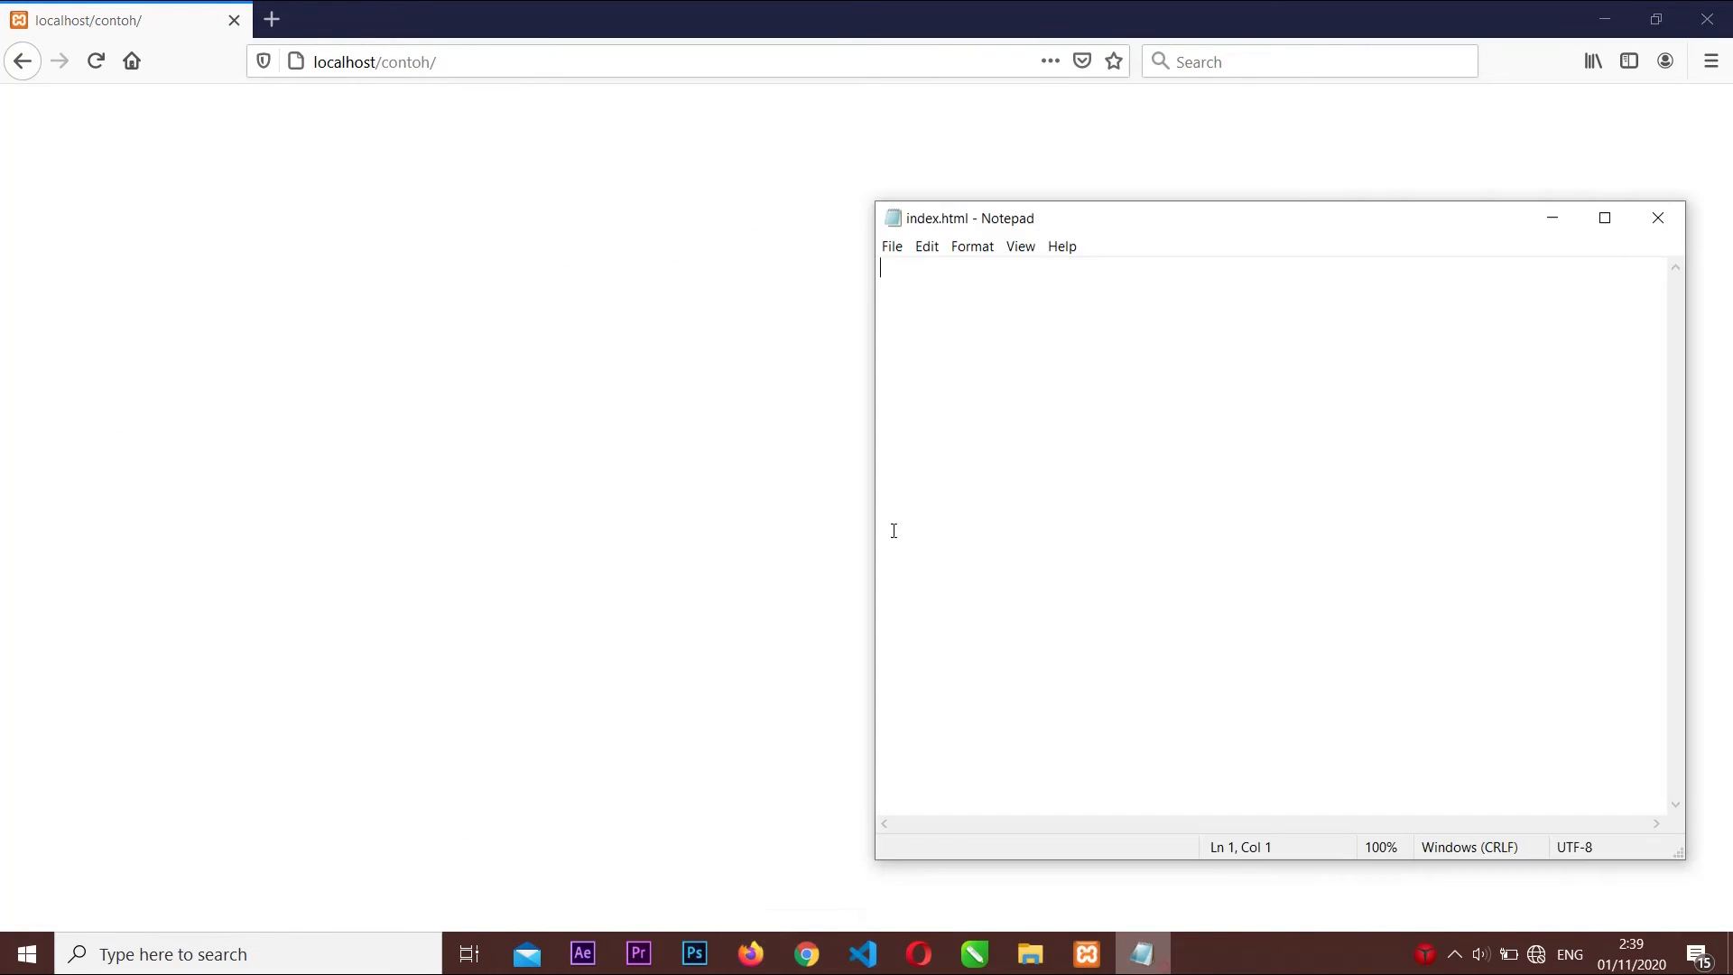
{"action": "type", "text": "Hello World"}
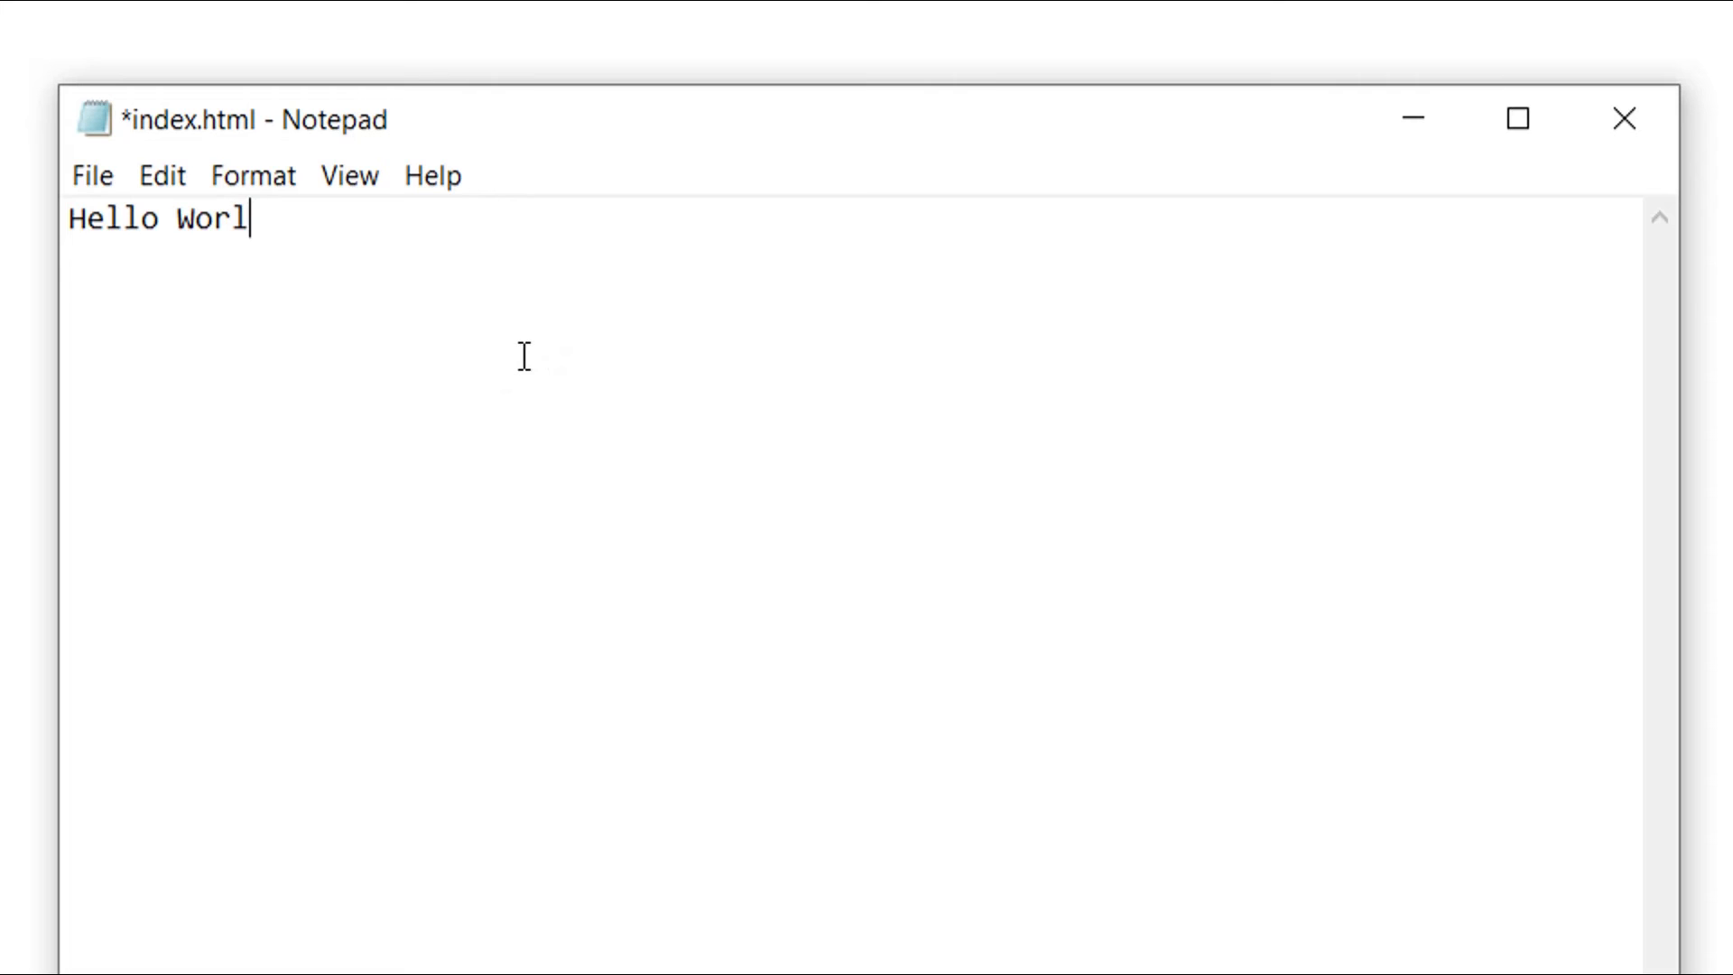
{"action": "left_click", "coordinate": [93, 175]}
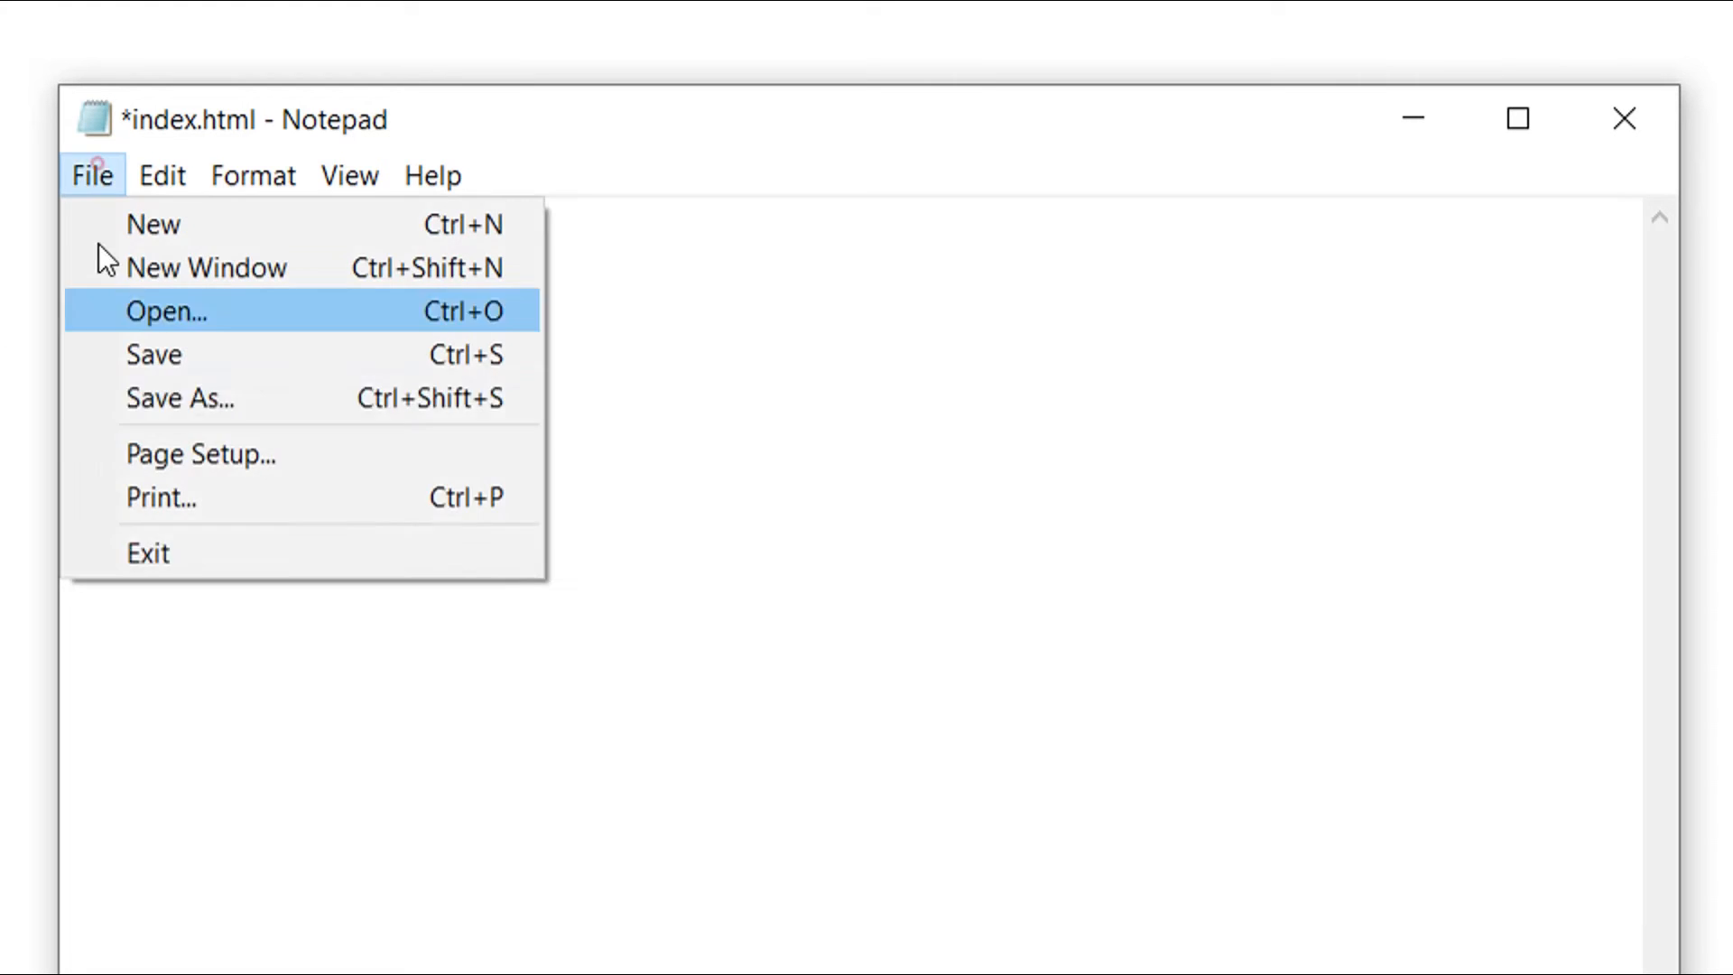
{"action": "left_click", "coordinate": [168, 352]}
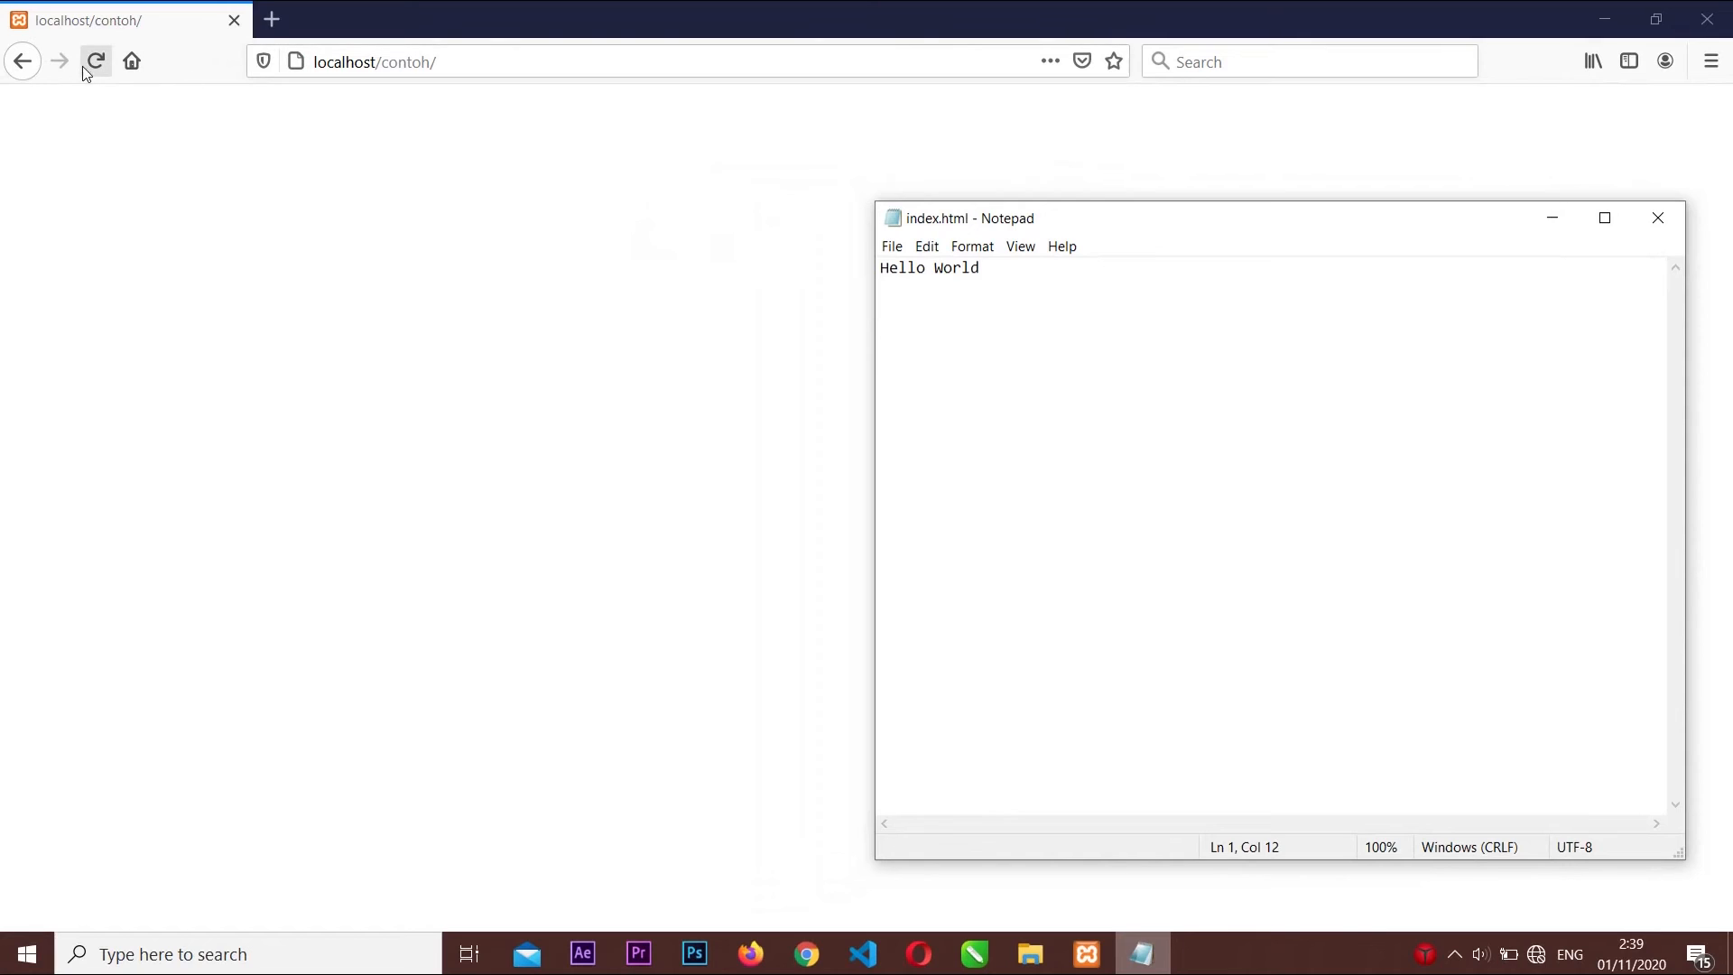
Switch to Firefox, reload localhost/contoh and check the text on the page
{"action": "left_click", "coordinate": [84, 65]}
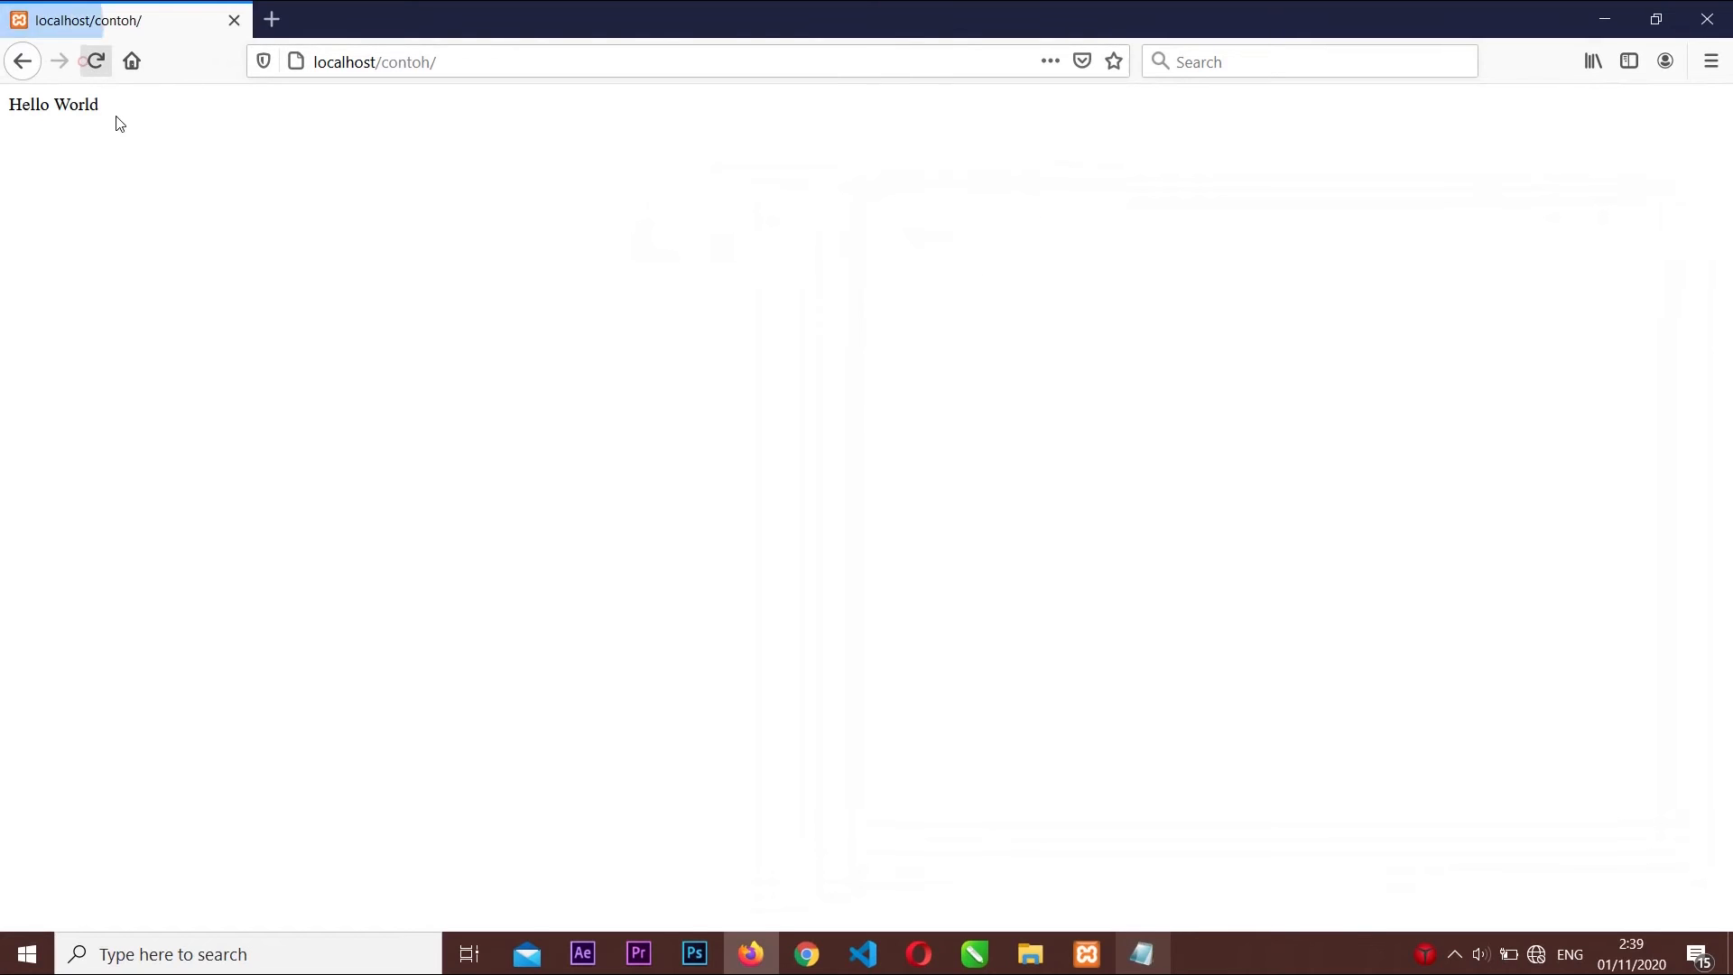
{"action": "left_click_drag", "start_coordinate": [8, 106], "coordinate": [228, 150]}
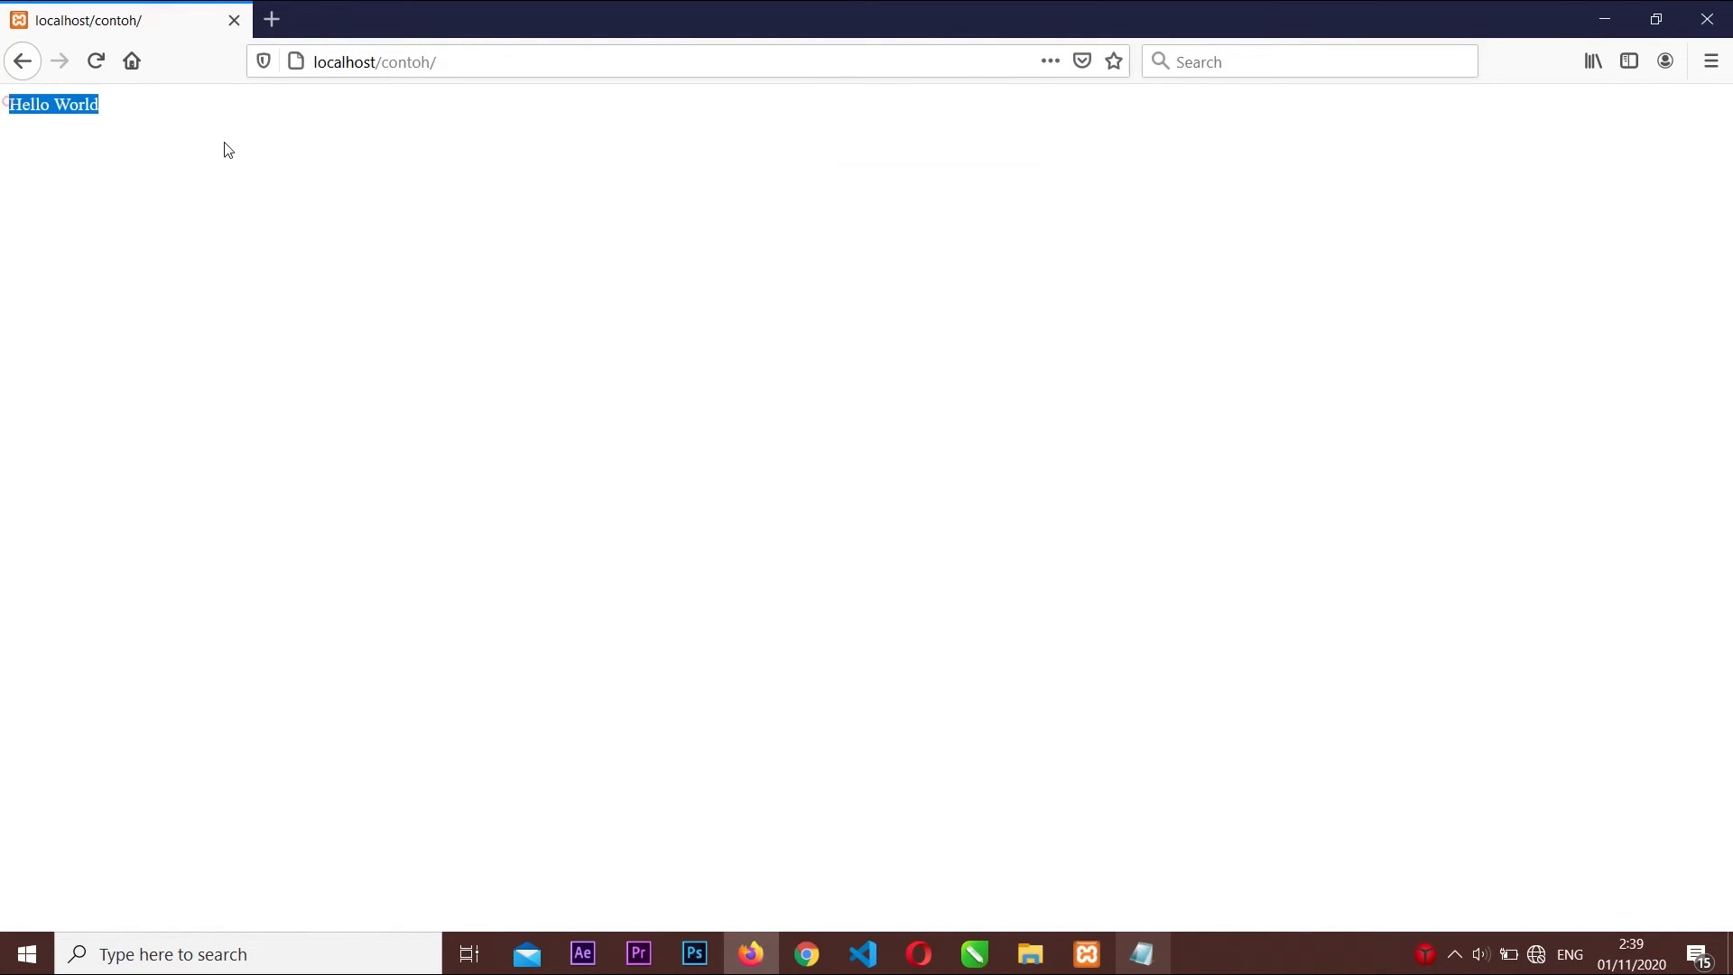
{"action": "left_click", "coordinate": [423, 174]}
Switch to File Explorer and create a text document named about.html in the contoh folder, accepting the extension change
{"action": "left_click", "coordinate": [1140, 953]}
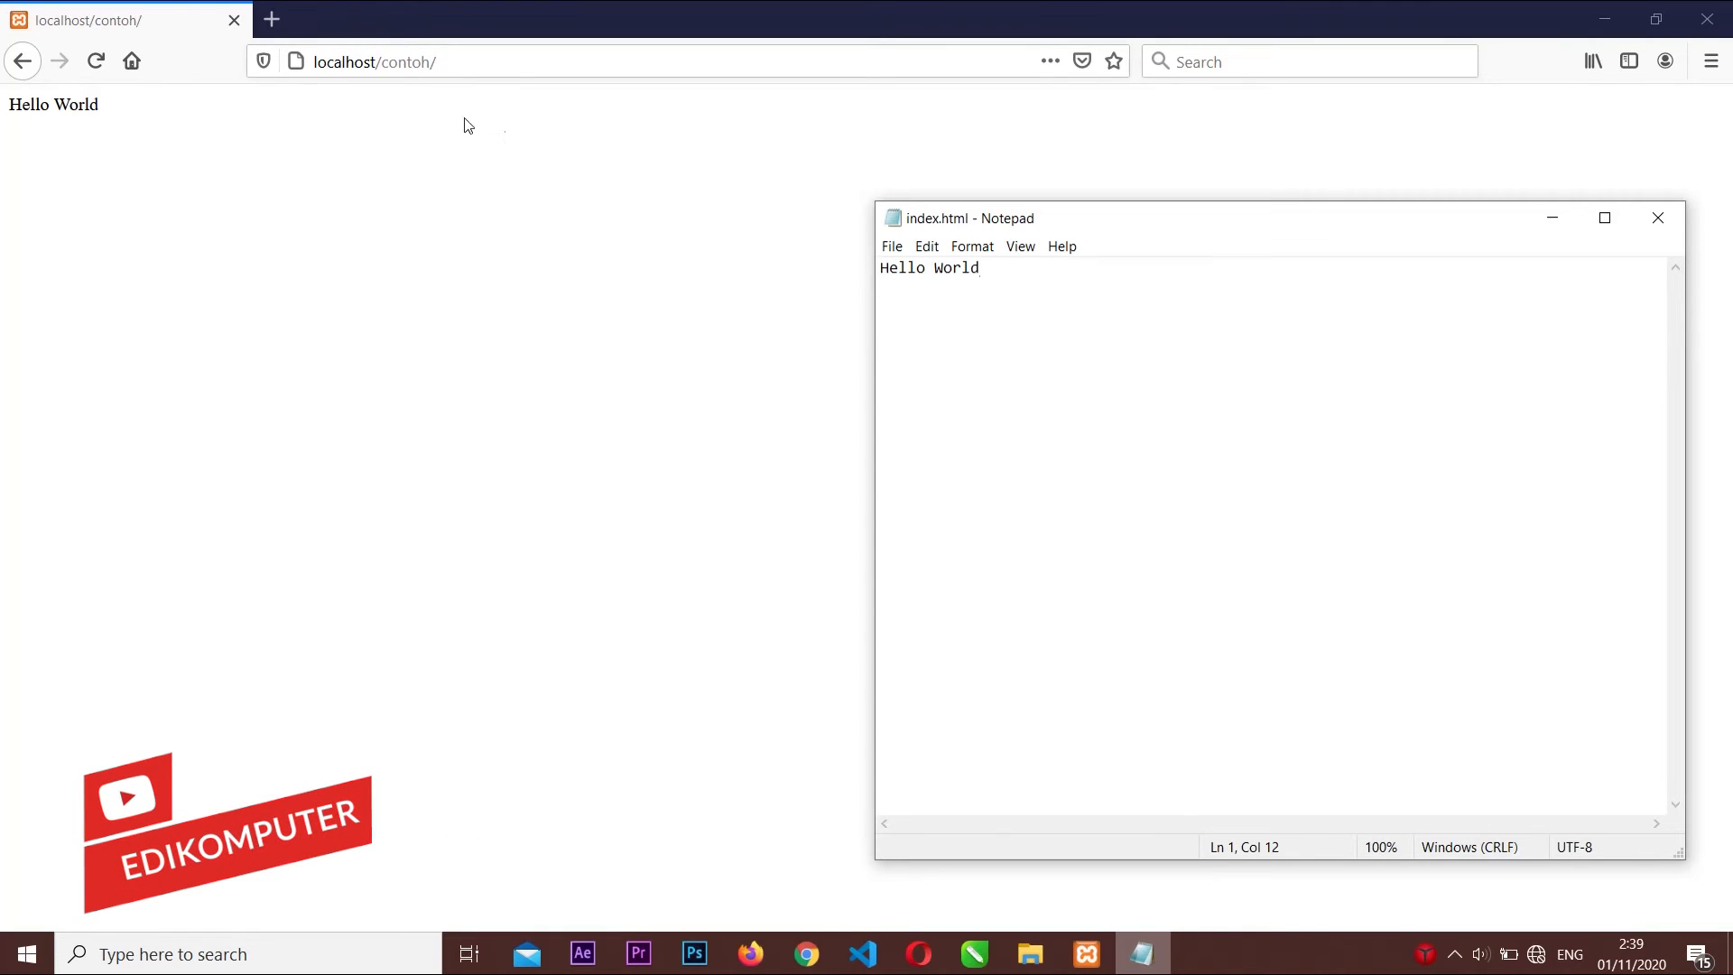
{"action": "left_click", "coordinate": [1030, 954]}
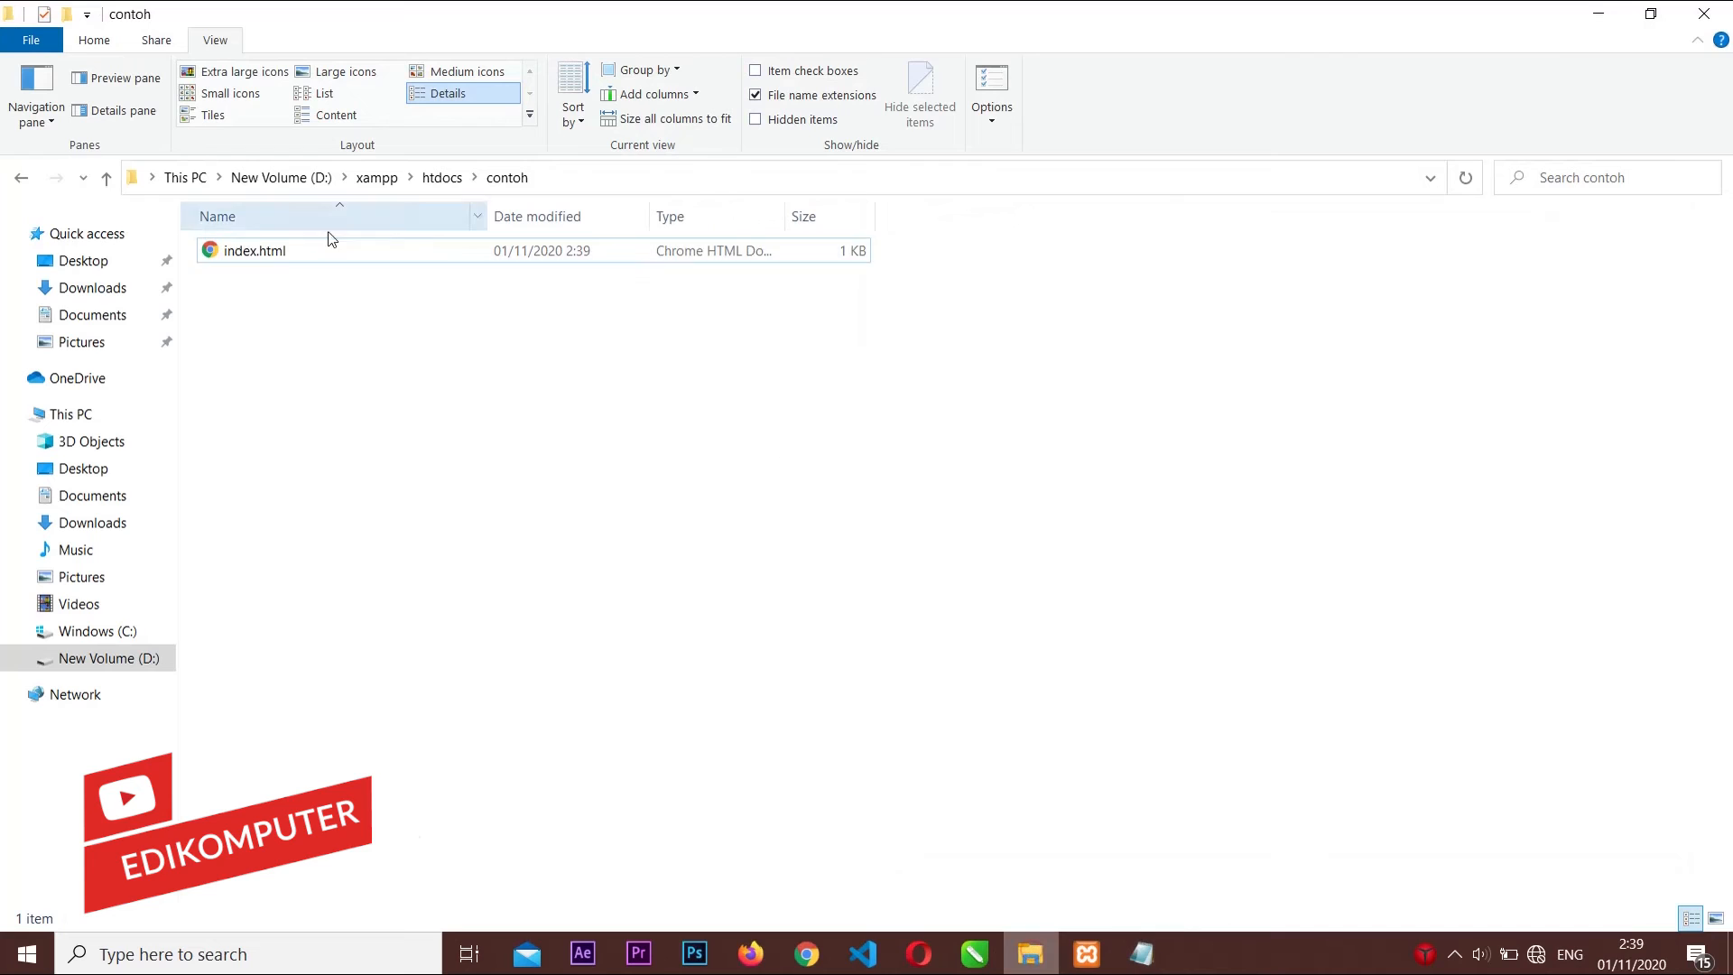
{"action": "right_click", "coordinate": [468, 355]}
{"action": "left_click", "coordinate": [1169, 831]}
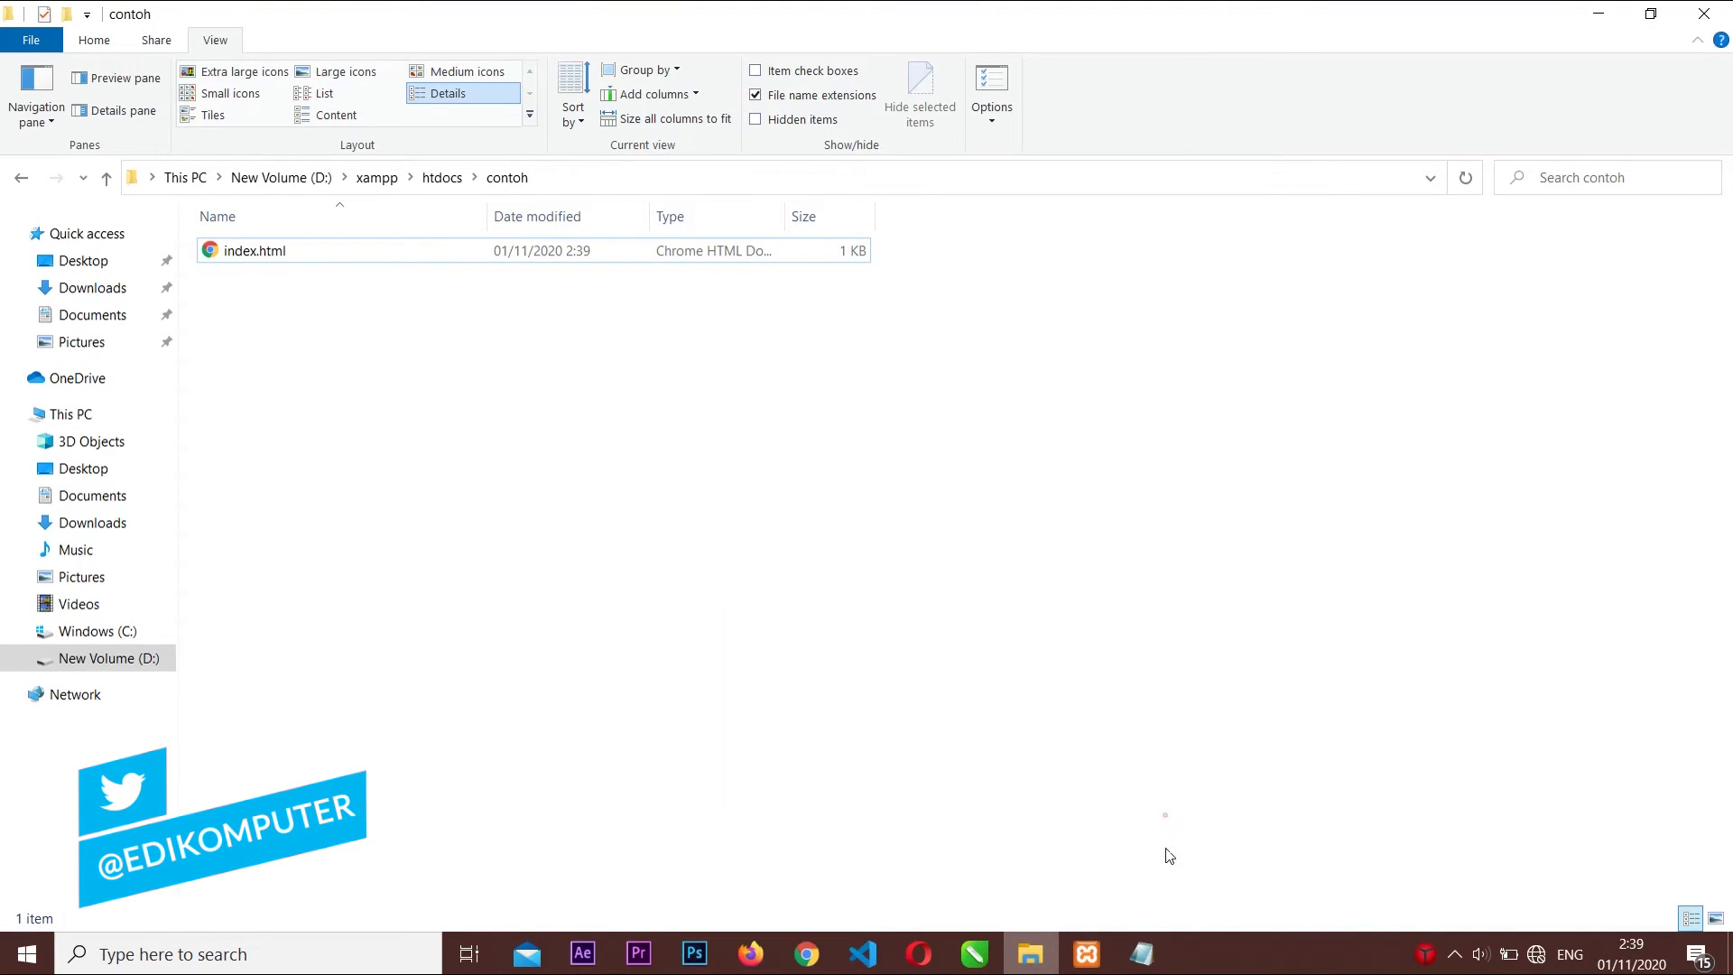
{"action": "key", "text": "alt+Tab"}
{"action": "right_click", "coordinate": [310, 325]}
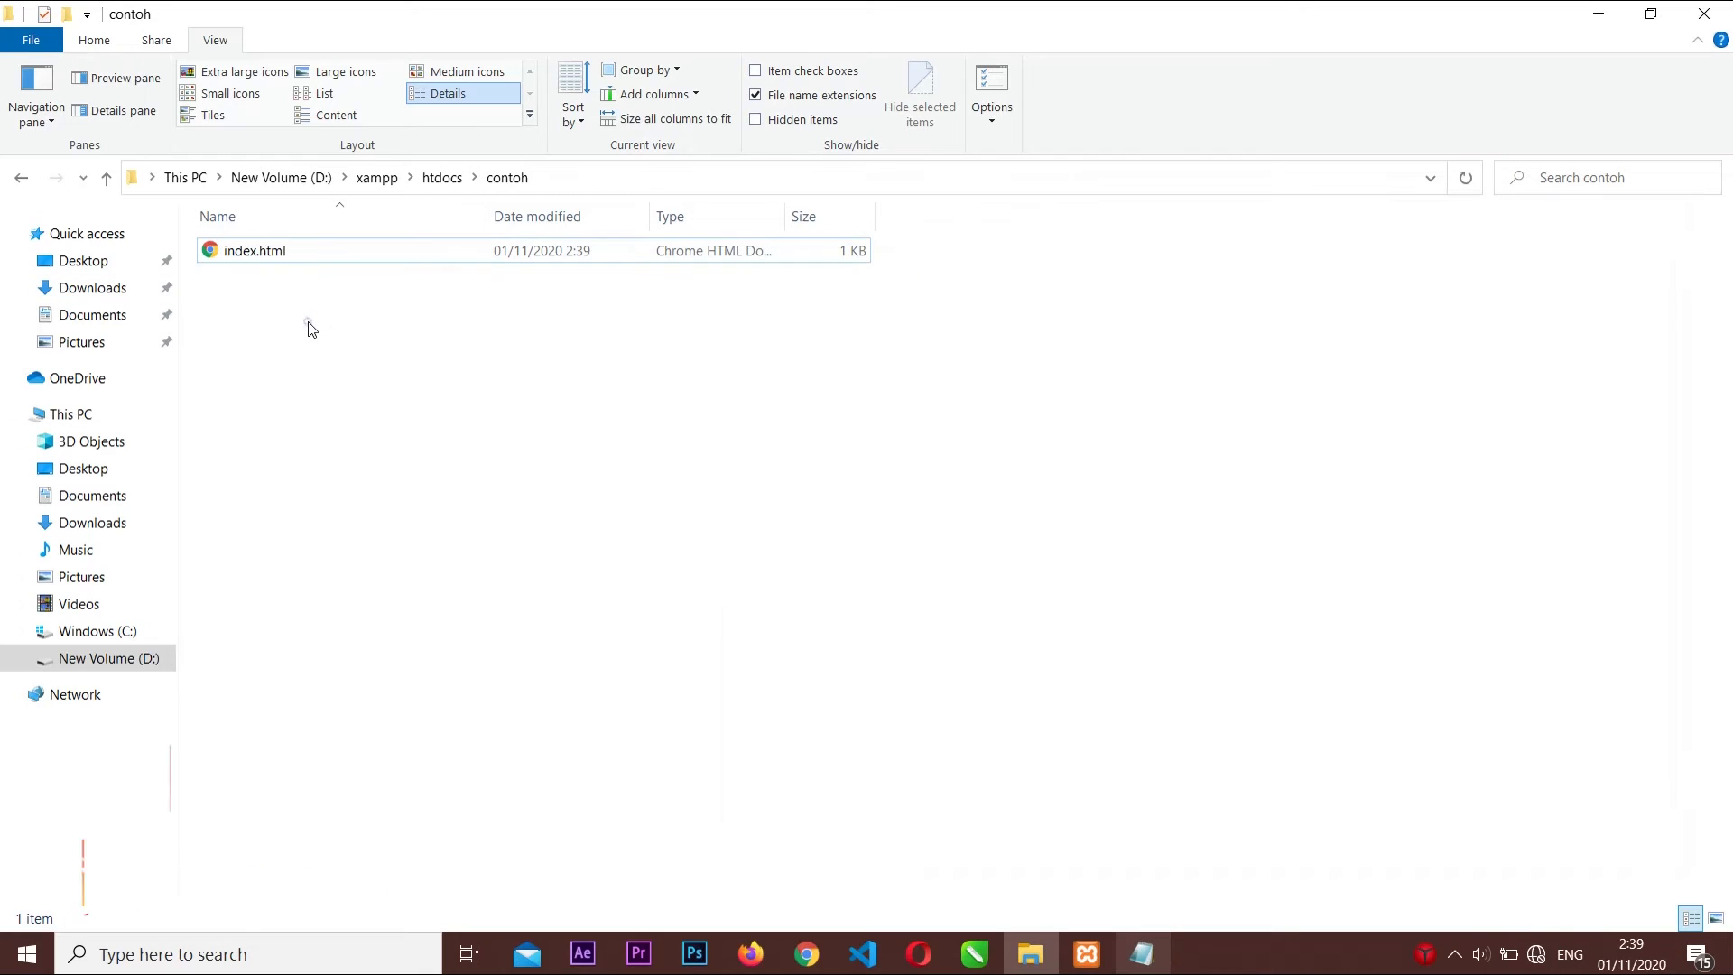
{"action": "mouse_move", "coordinate": [422, 736]}
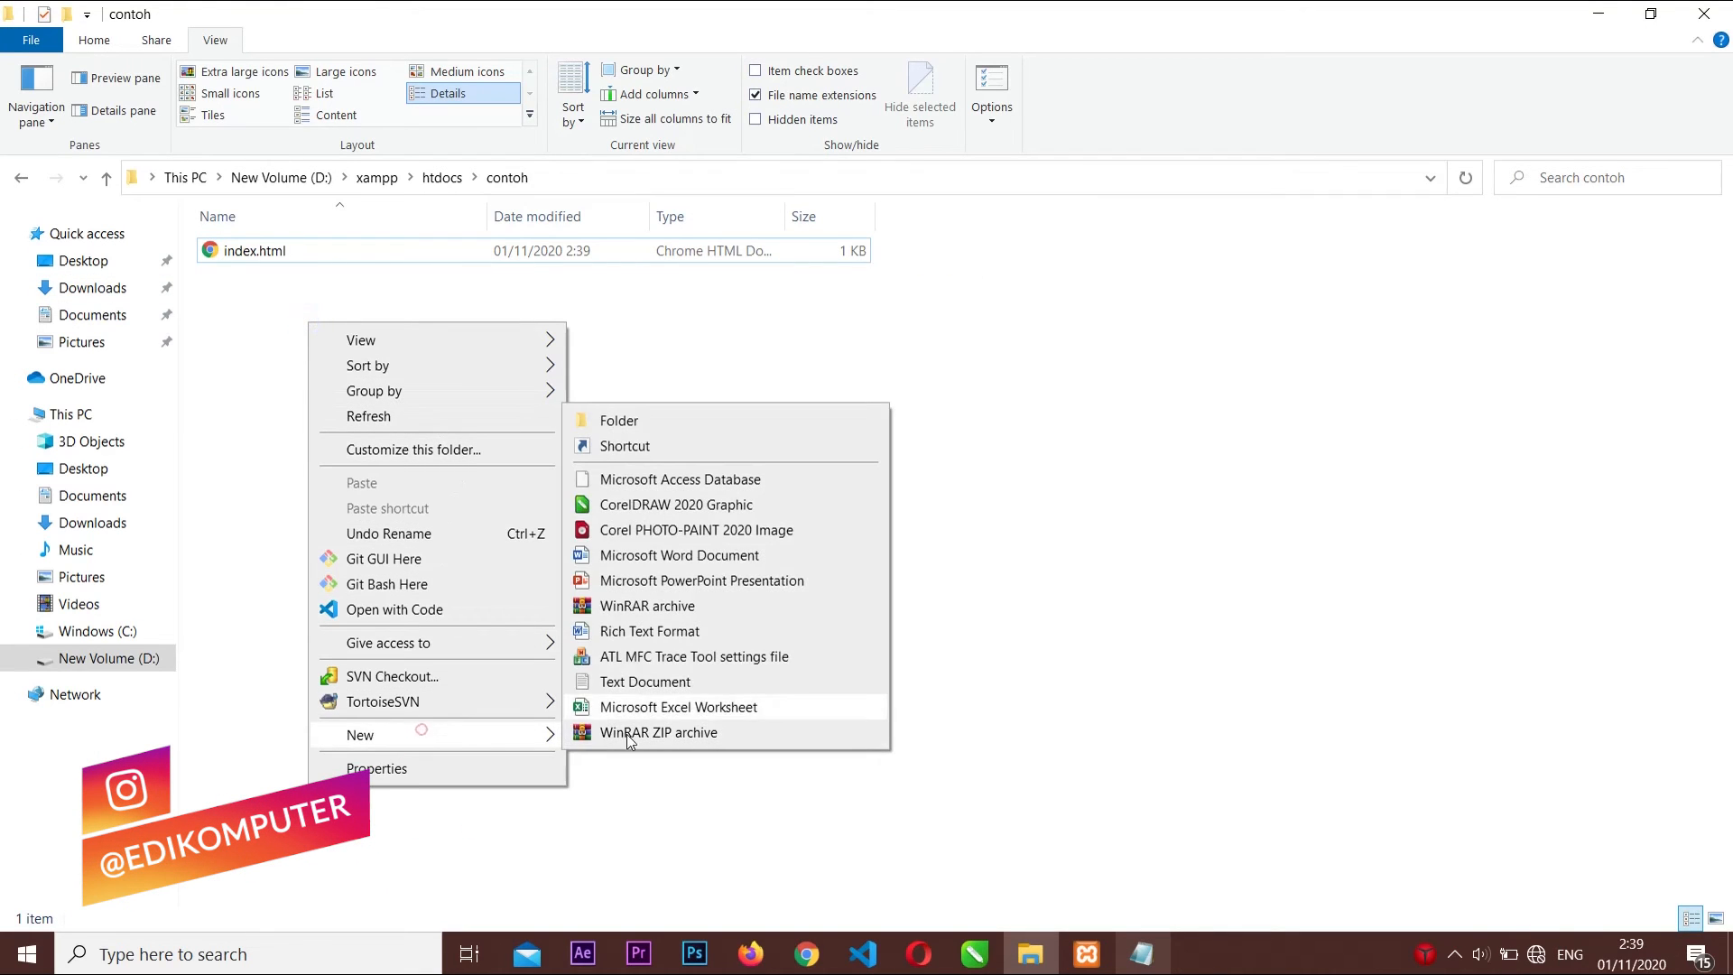
{"action": "left_click", "coordinate": [636, 683]}
{"action": "type", "text": "ab"}
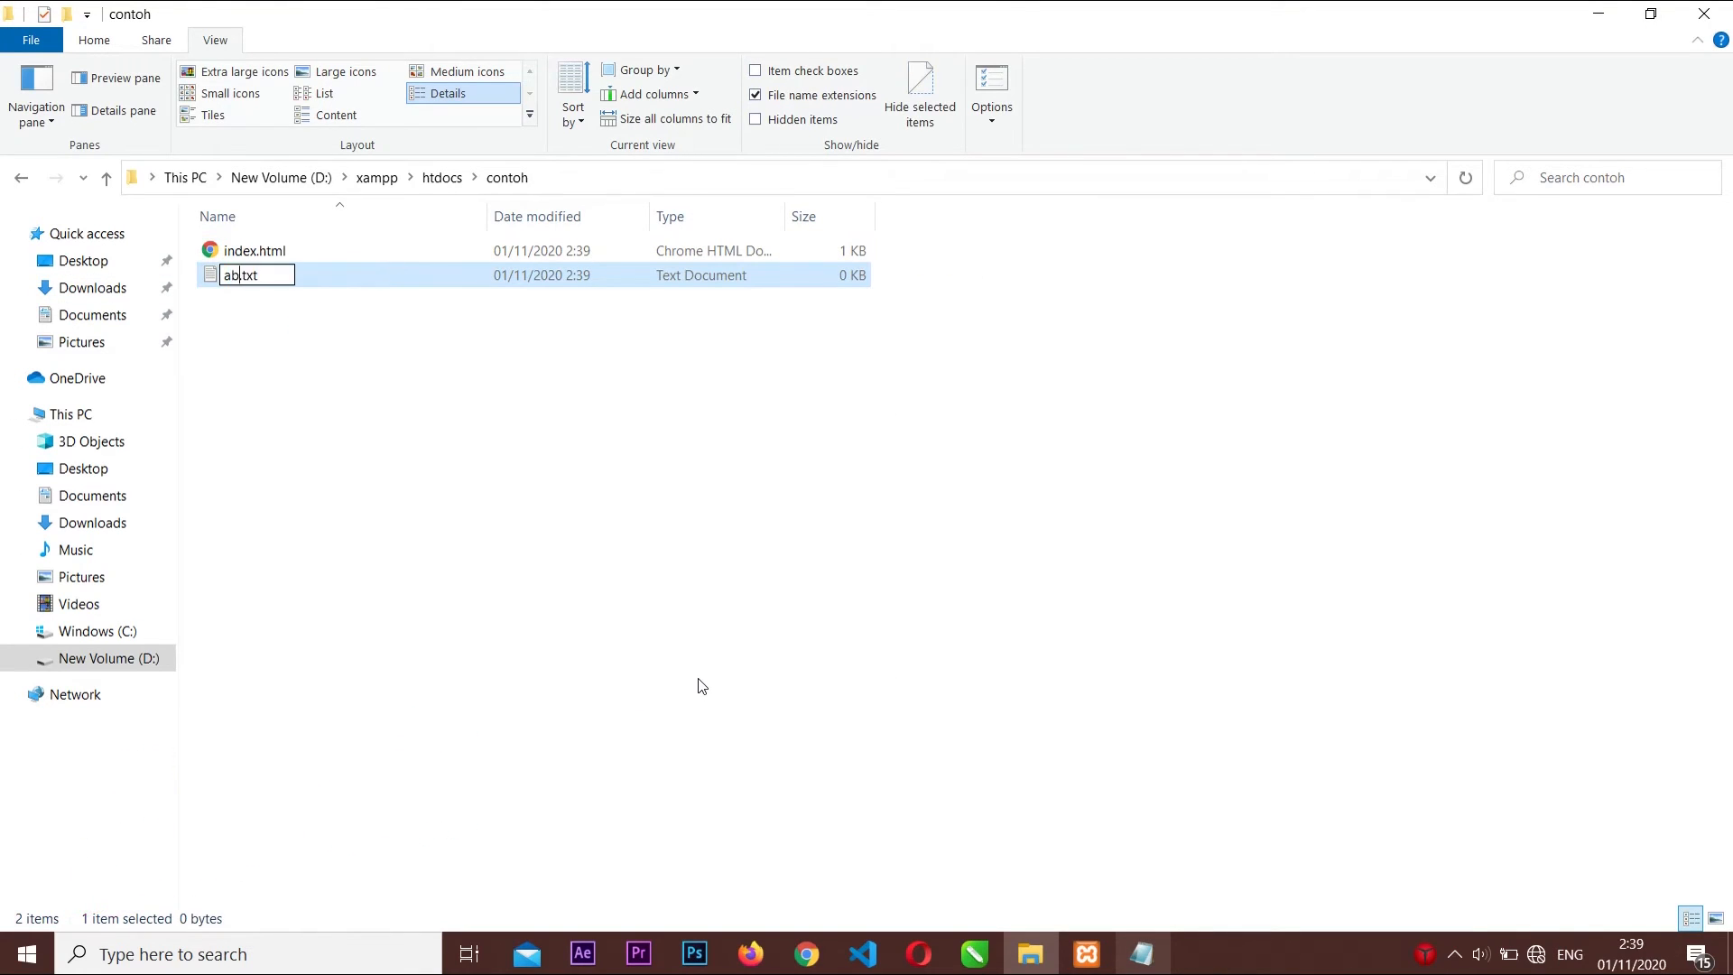
{"action": "type", "text": "out."}
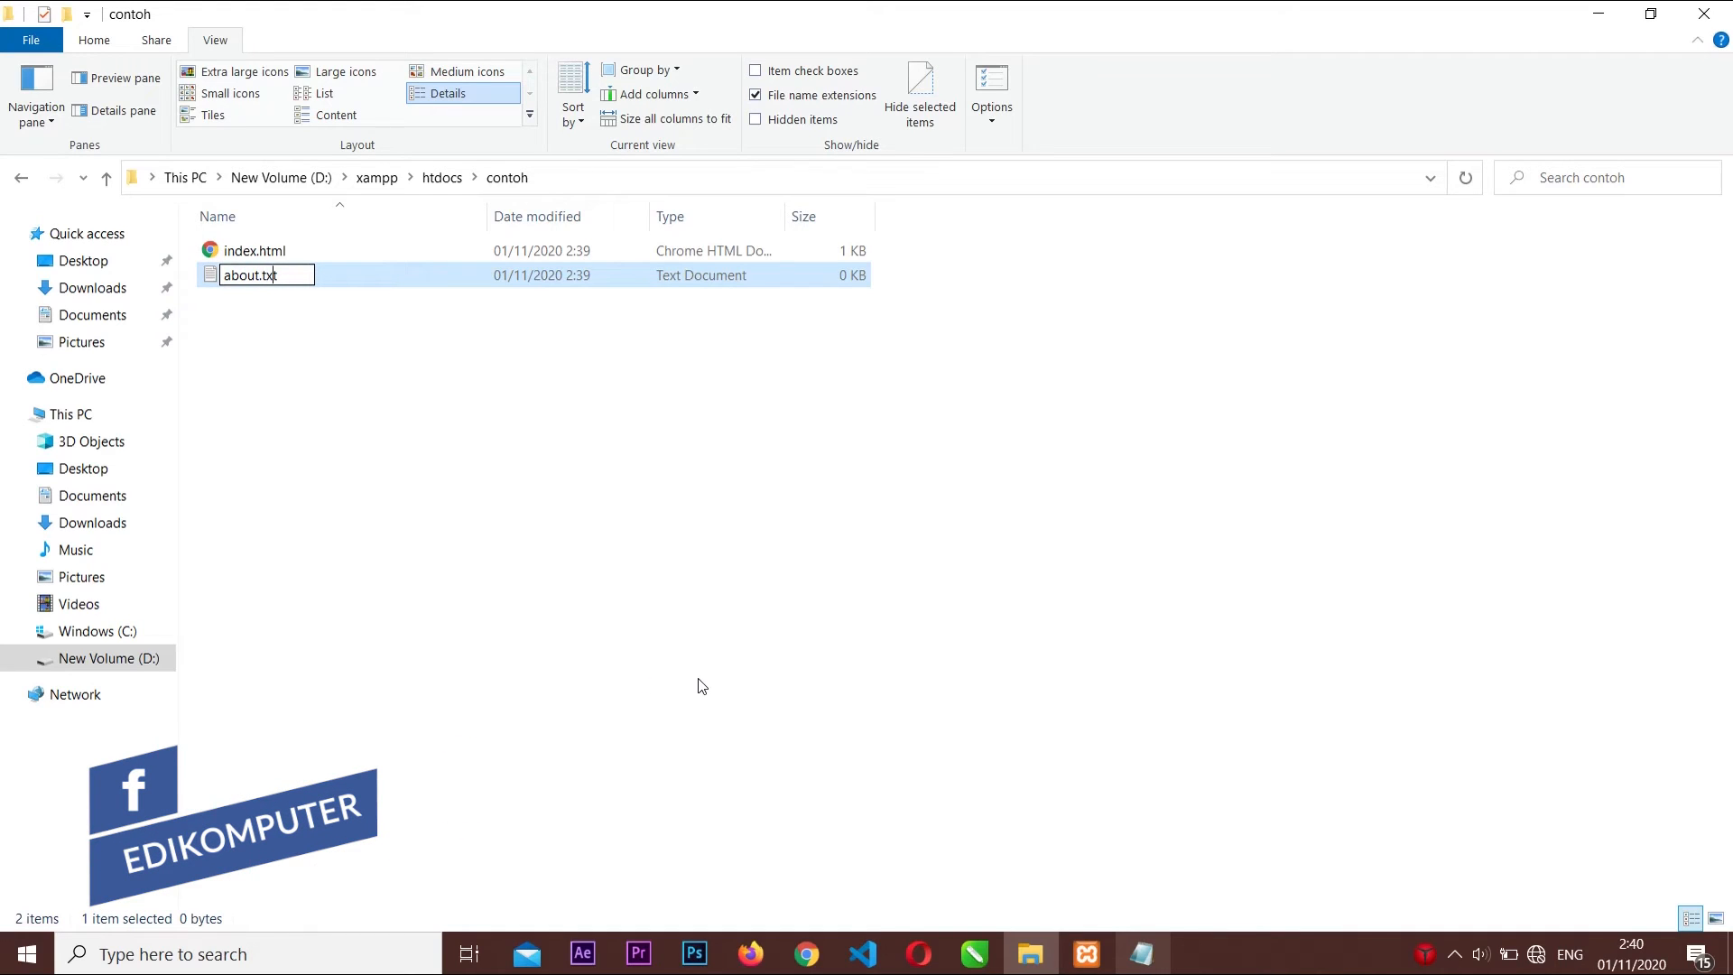
{"action": "type", "text": "html"}
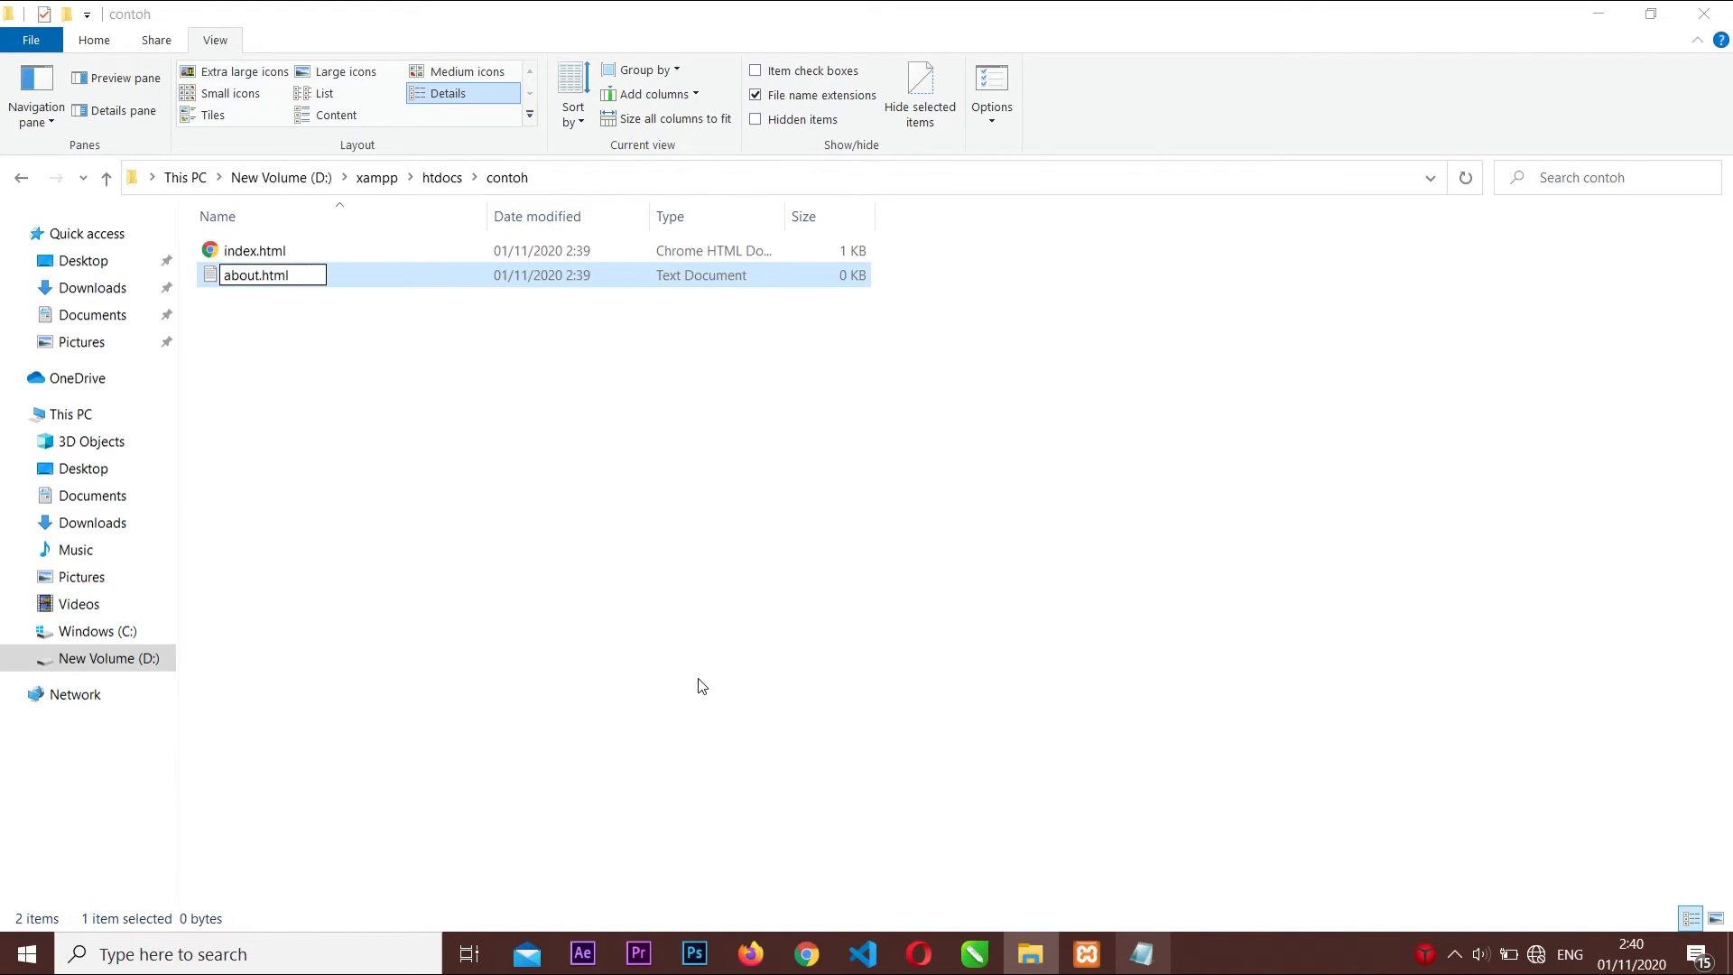
{"action": "key", "text": "Return"}
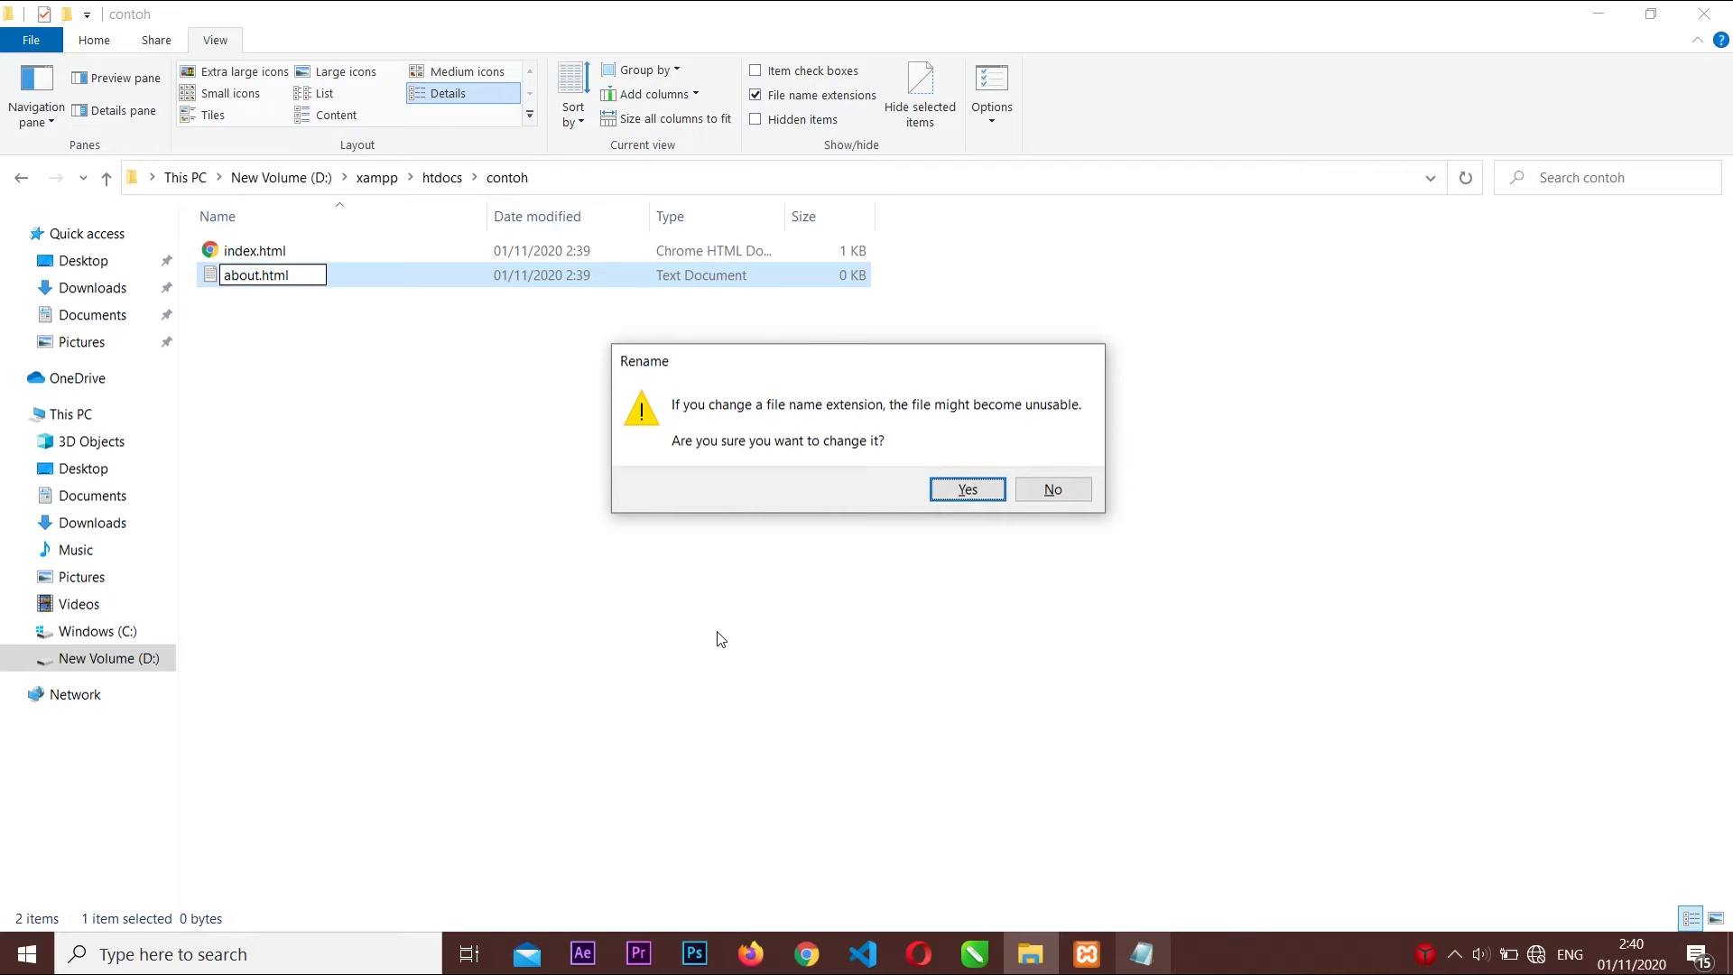
{"action": "left_click", "coordinate": [943, 492]}
Open about.html with Notepad, chosen from the extended list of other apps
{"action": "right_click", "coordinate": [338, 255]}
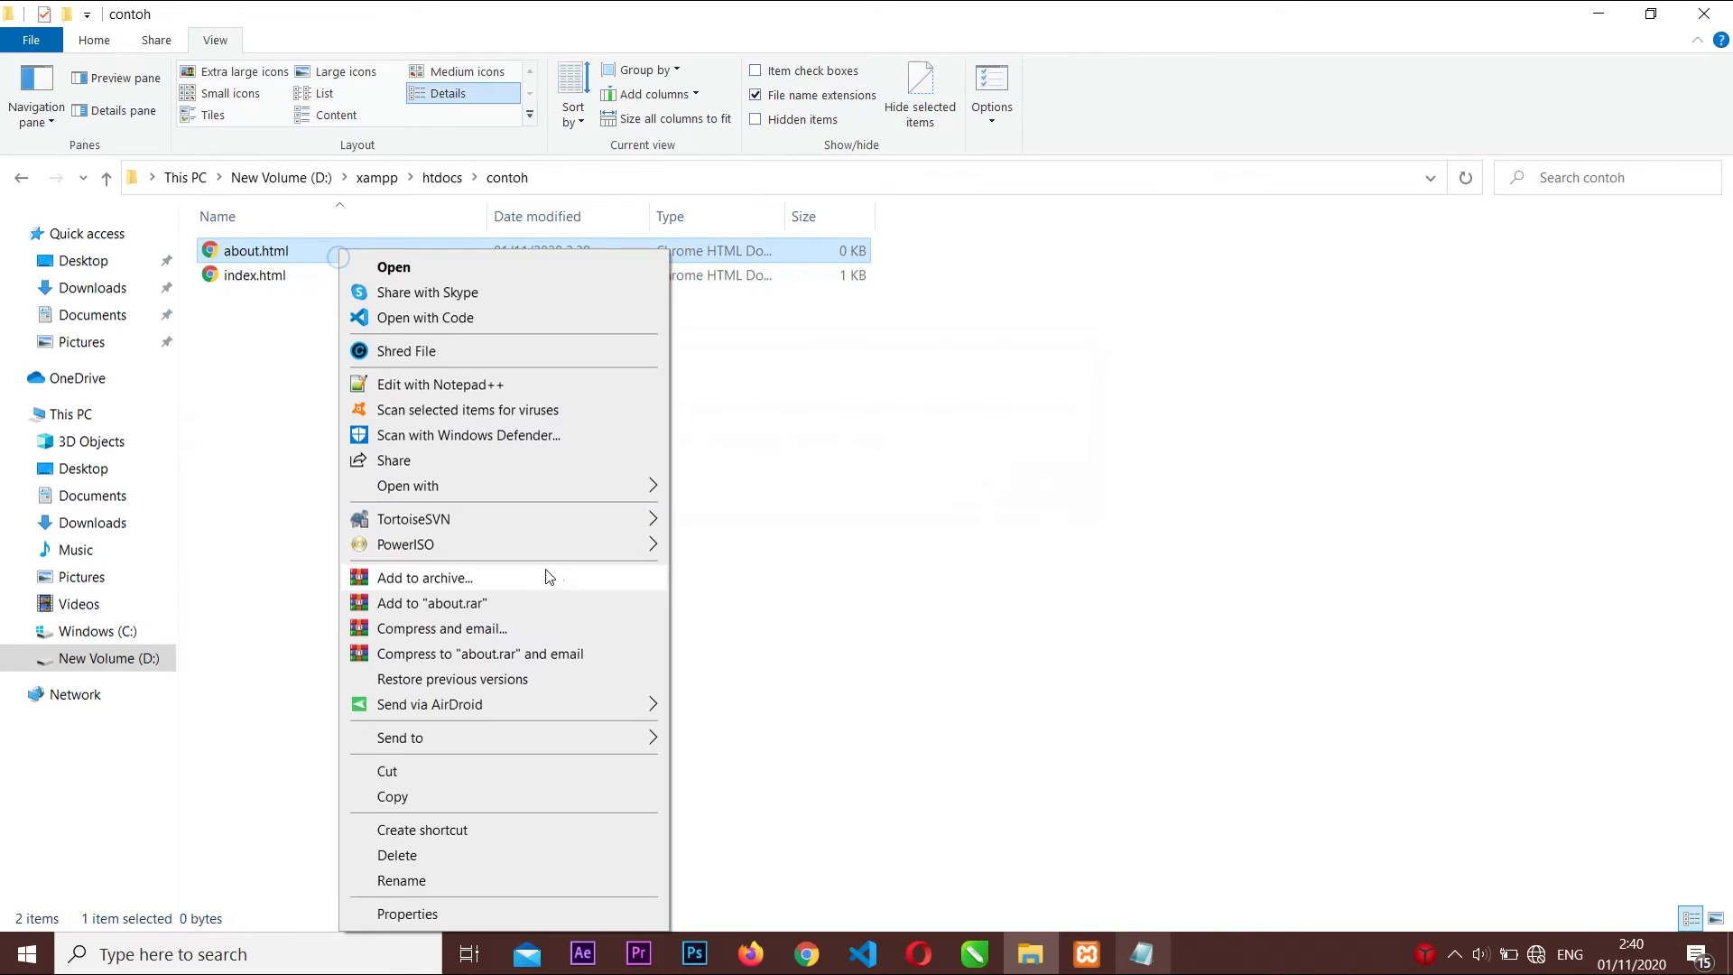
{"action": "mouse_move", "coordinate": [569, 485]}
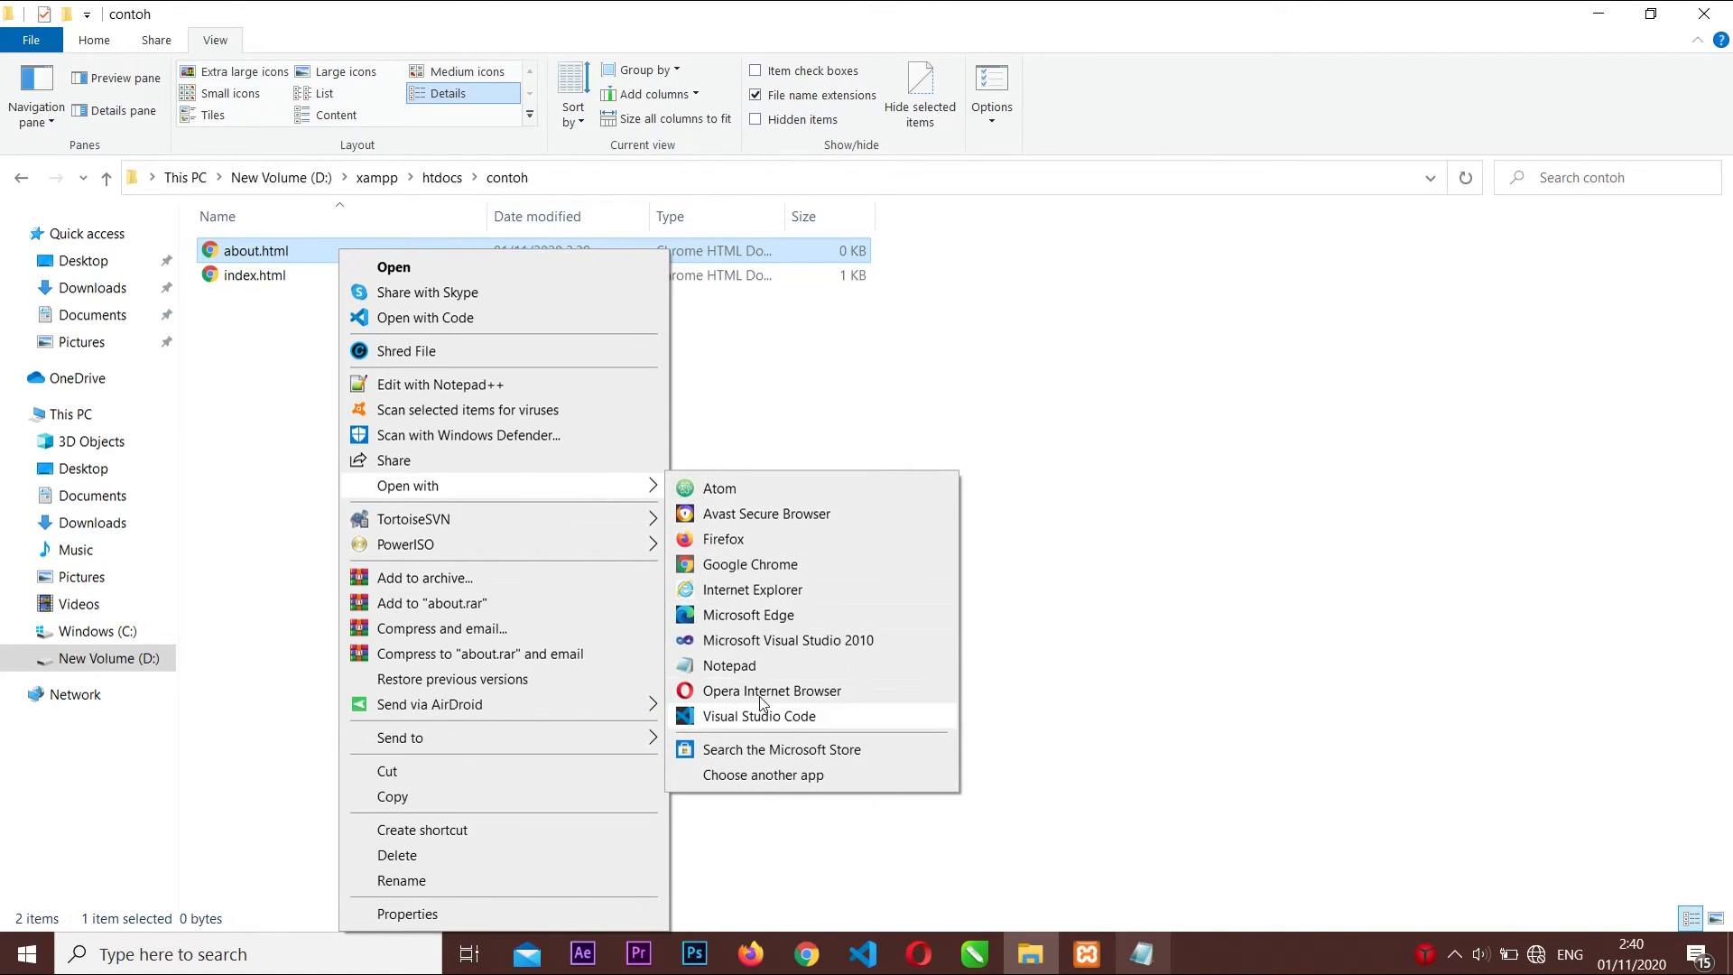
{"action": "left_click", "coordinate": [763, 778]}
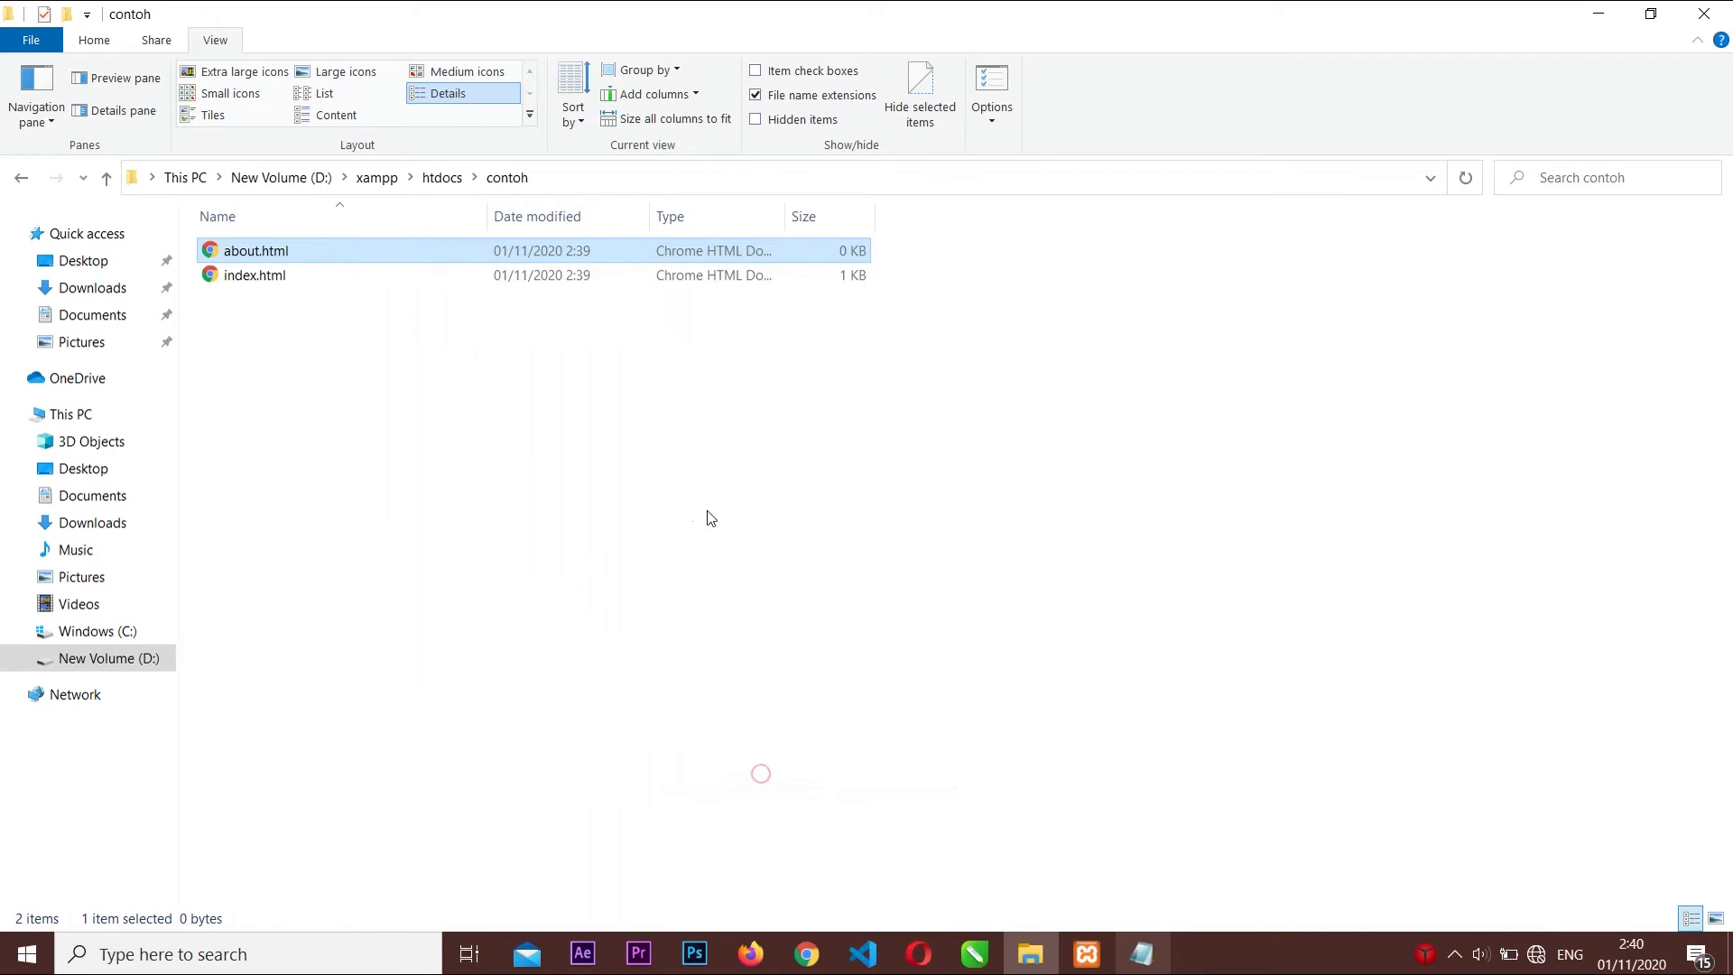
{"action": "scroll", "coordinate": [800, 588], "scroll_direction": "down", "scroll_amount": 1}
{"action": "scroll", "coordinate": [786, 608], "scroll_direction": "down", "scroll_amount": 1}
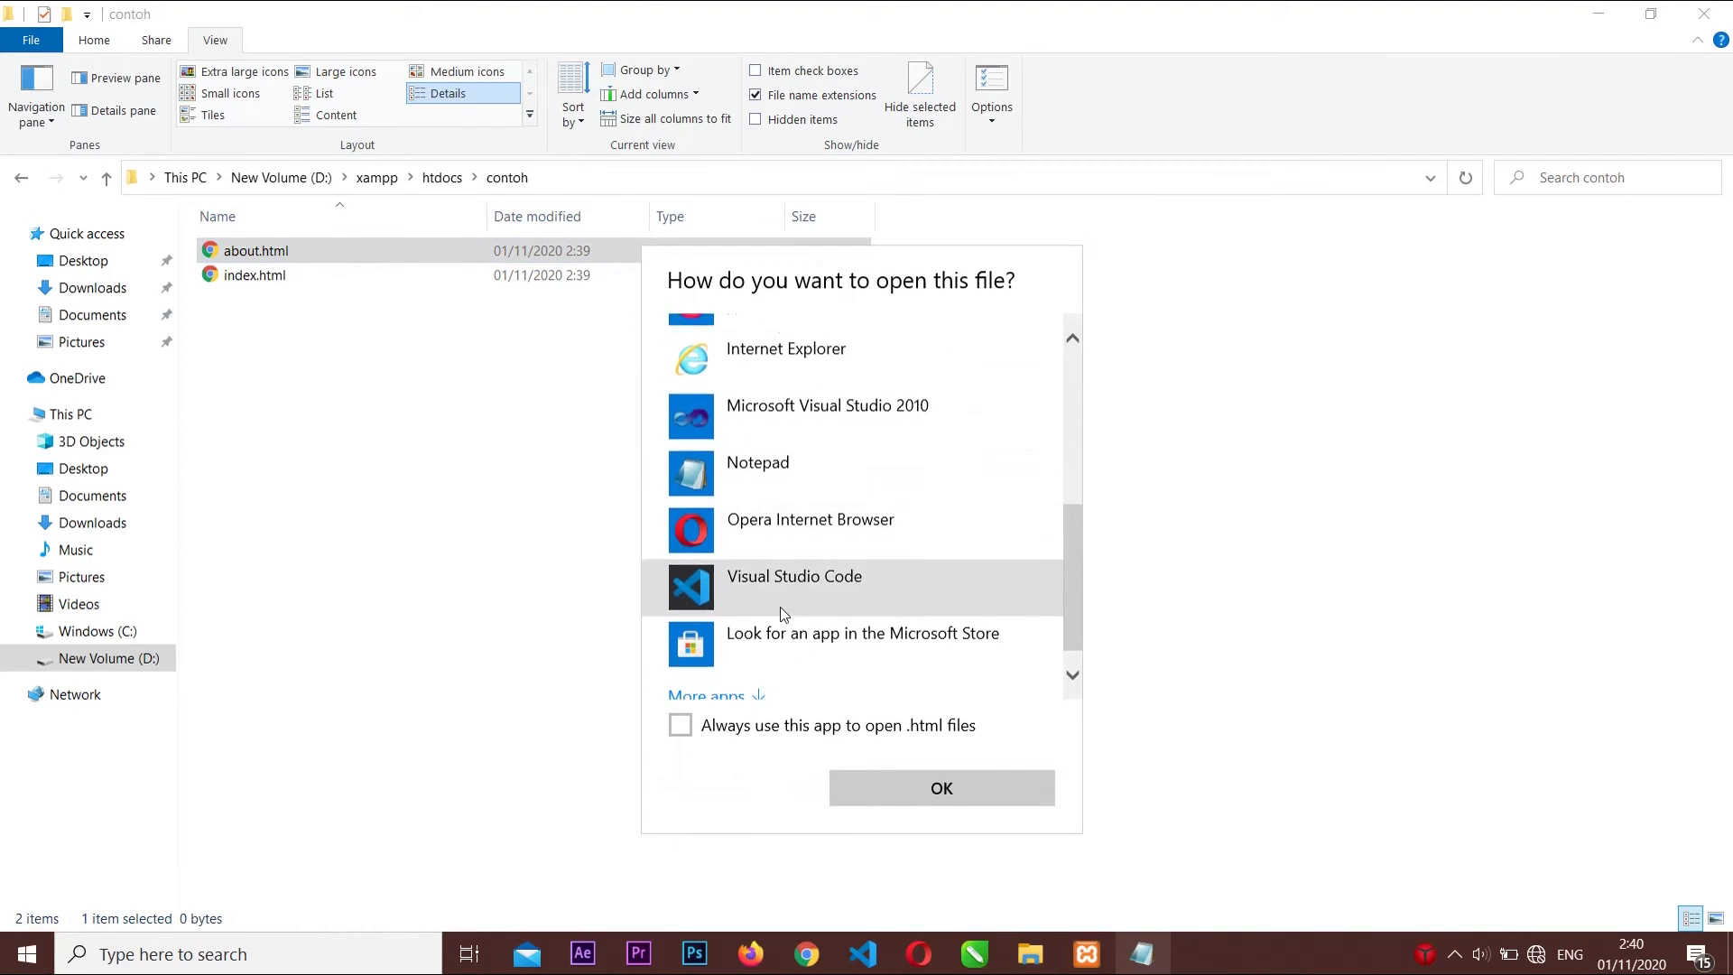
{"action": "left_click", "coordinate": [750, 666]}
{"action": "scroll", "coordinate": [825, 618], "scroll_direction": "down", "scroll_amount": 4}
{"action": "scroll", "coordinate": [856, 596], "scroll_direction": "down", "scroll_amount": 8}
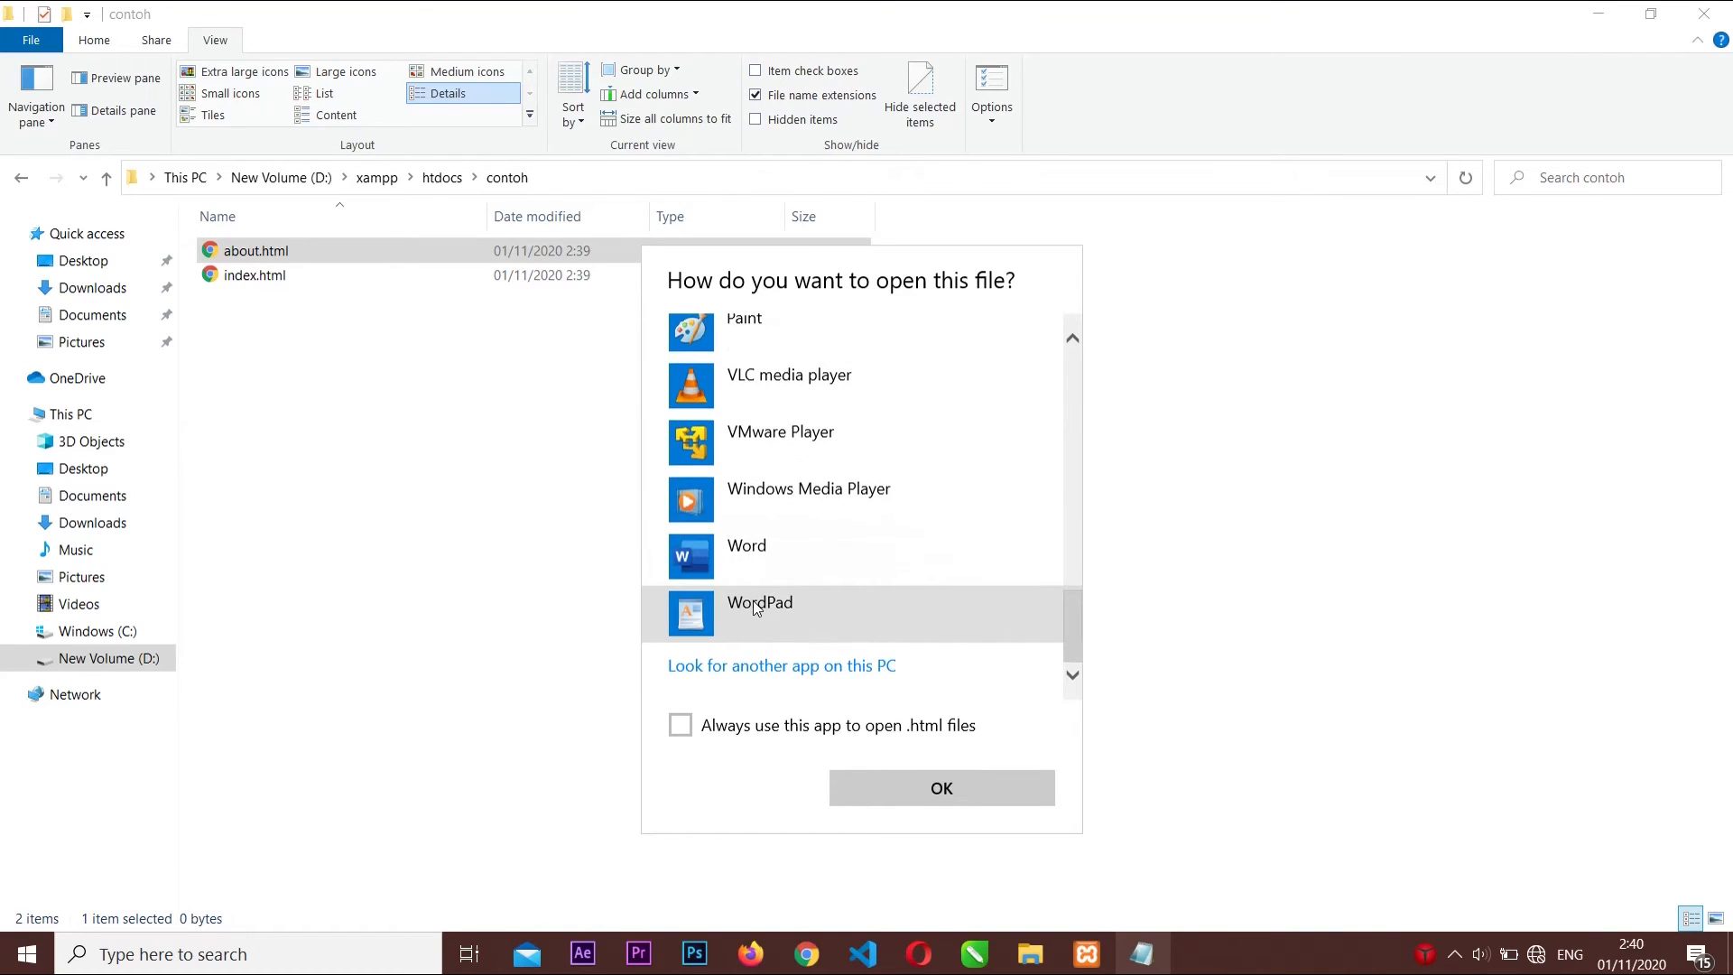
{"action": "scroll", "coordinate": [757, 595], "scroll_direction": "up", "scroll_amount": 6}
{"action": "scroll", "coordinate": [776, 462], "scroll_direction": "up", "scroll_amount": 5}
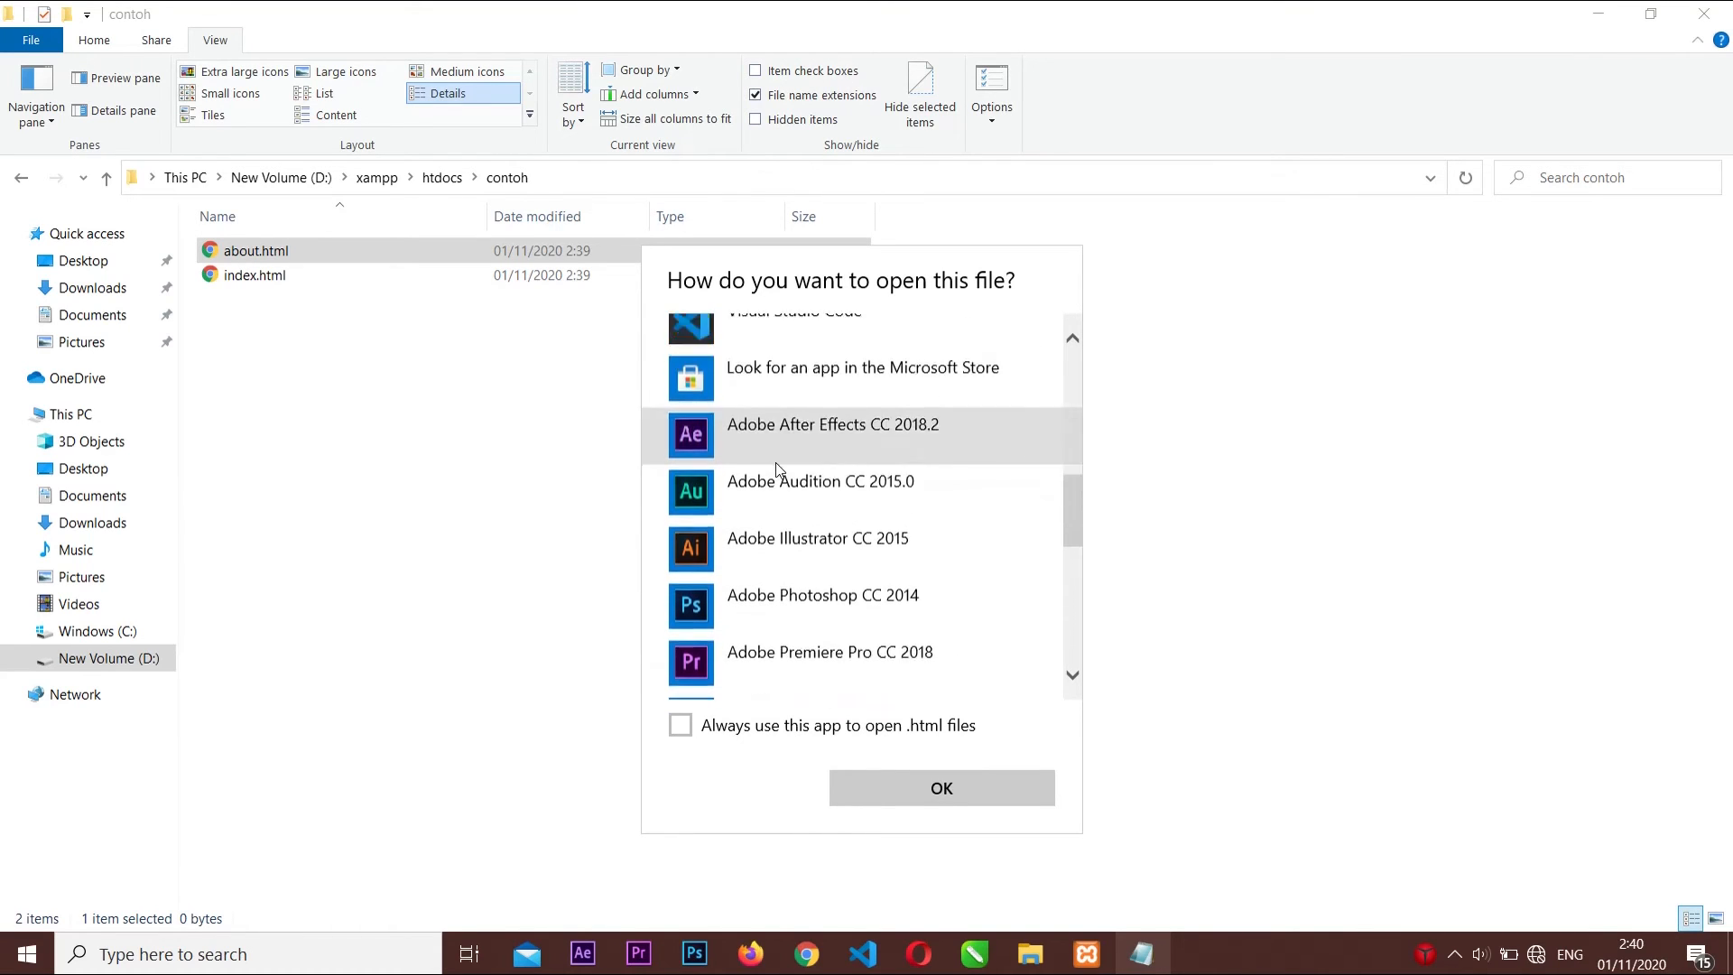
{"action": "left_click", "coordinate": [784, 399]}
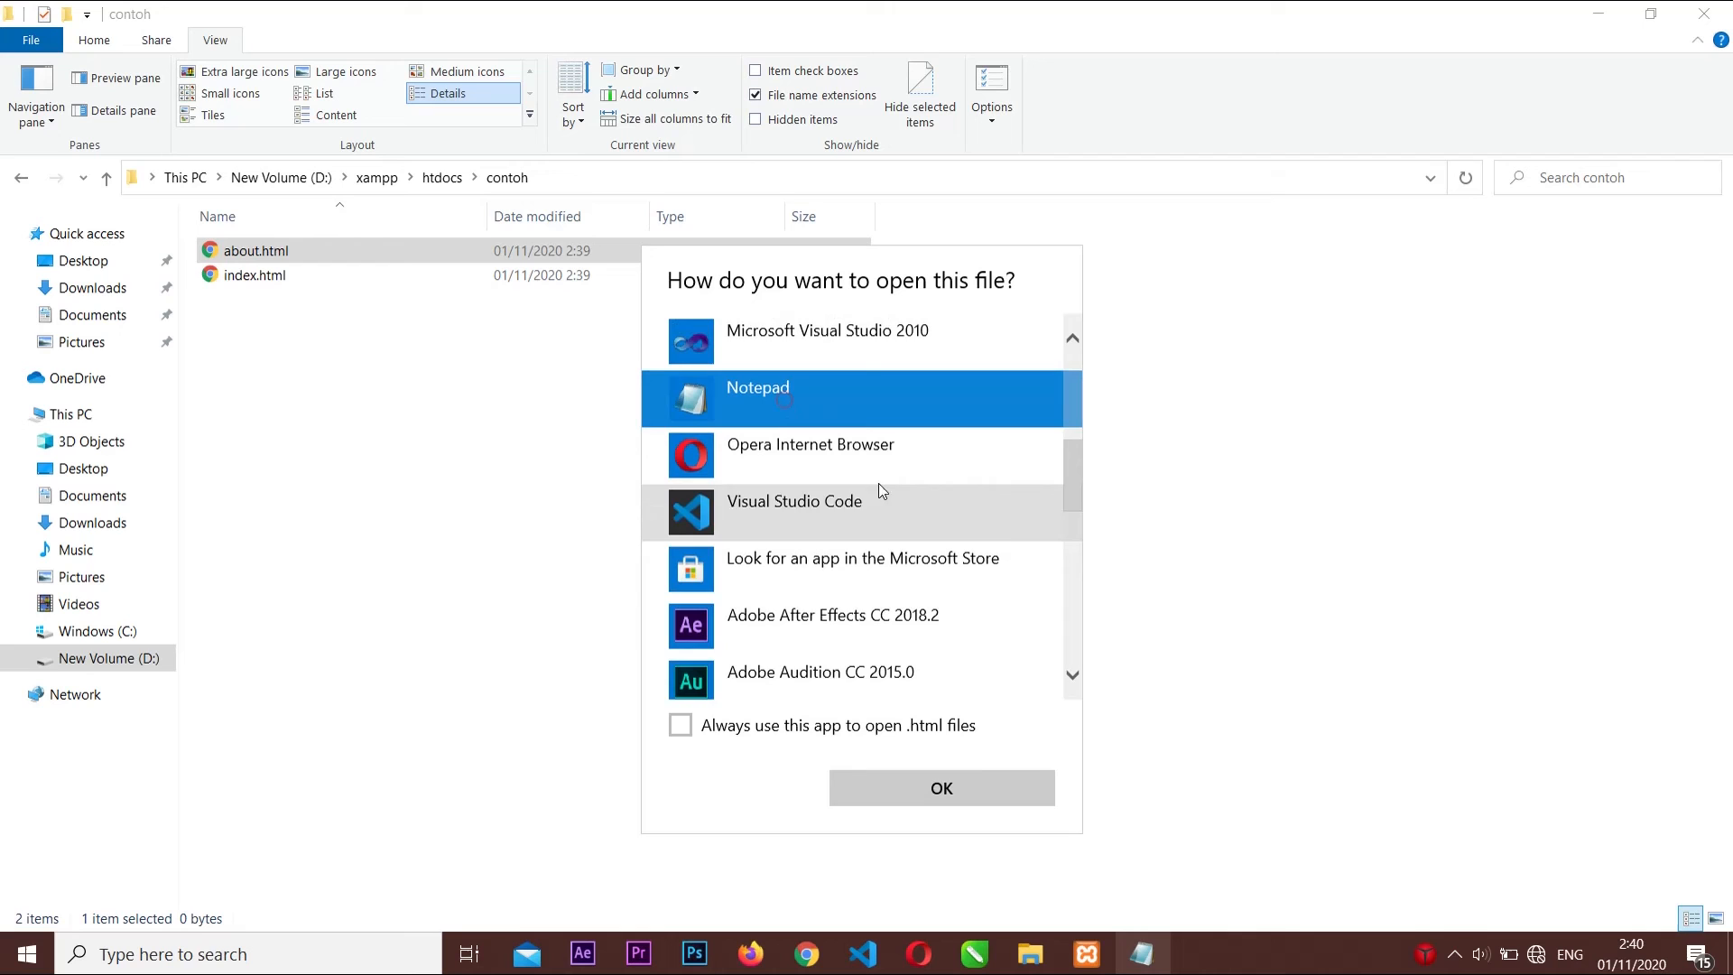
{"action": "left_click", "coordinate": [965, 780]}
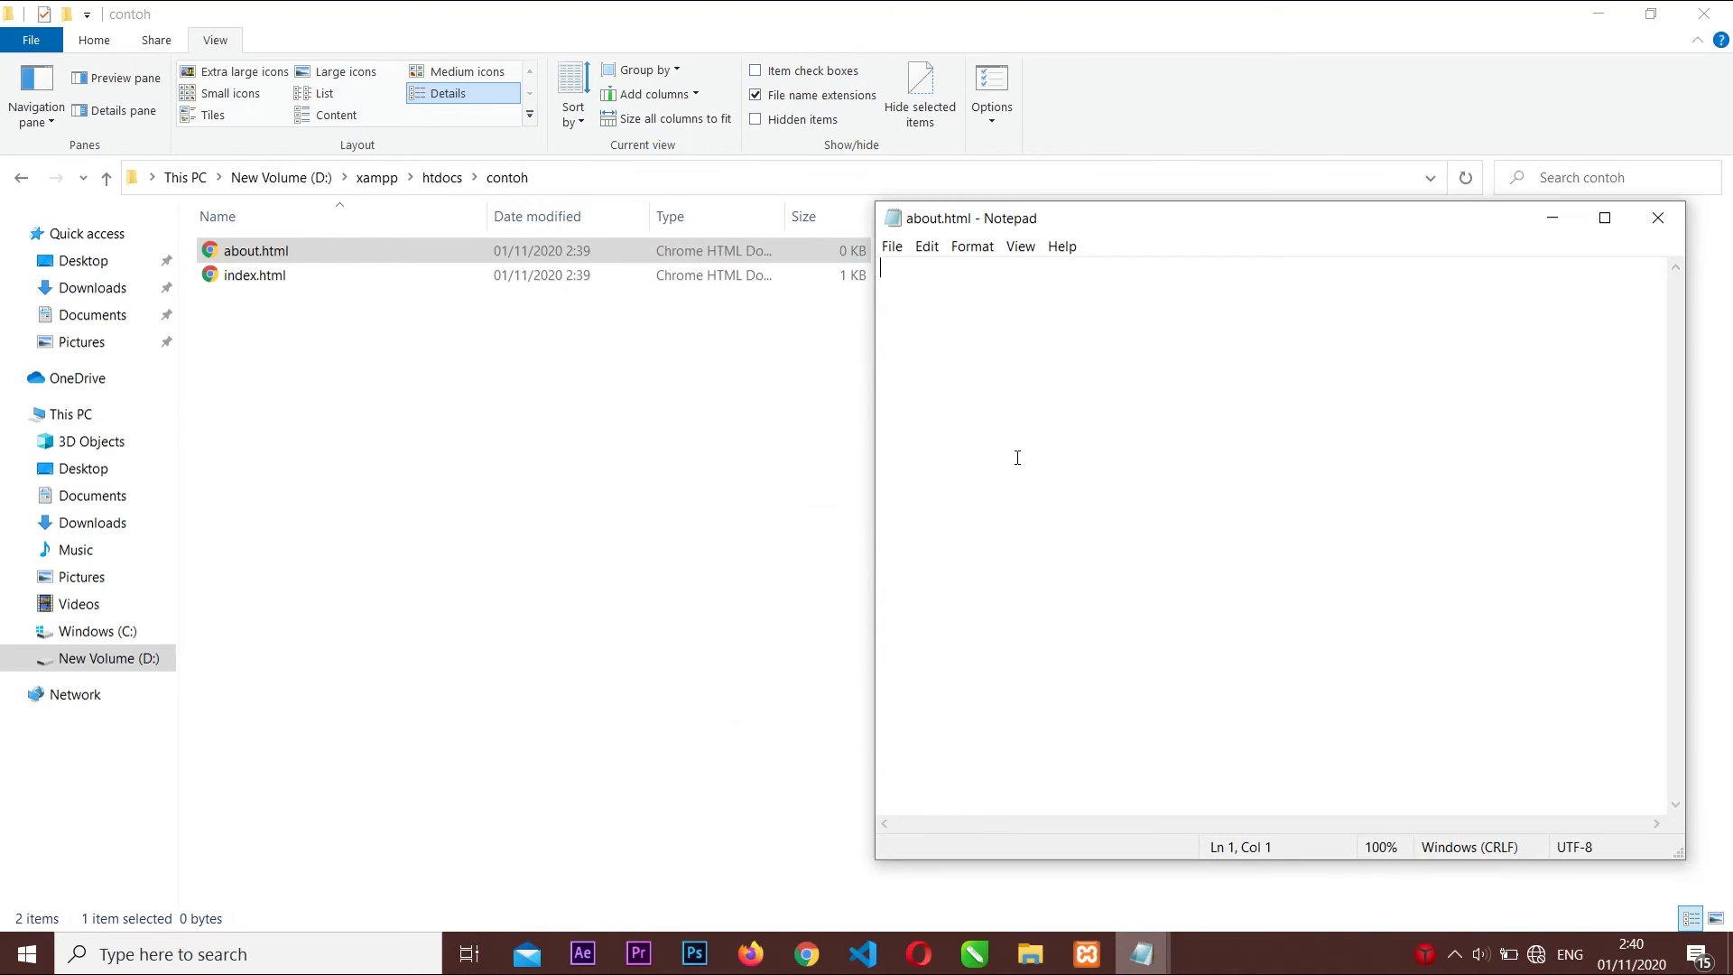
Enter "Ini adalah Halaman About" in about.html and save the file
{"action": "type", "text": "Ini "}
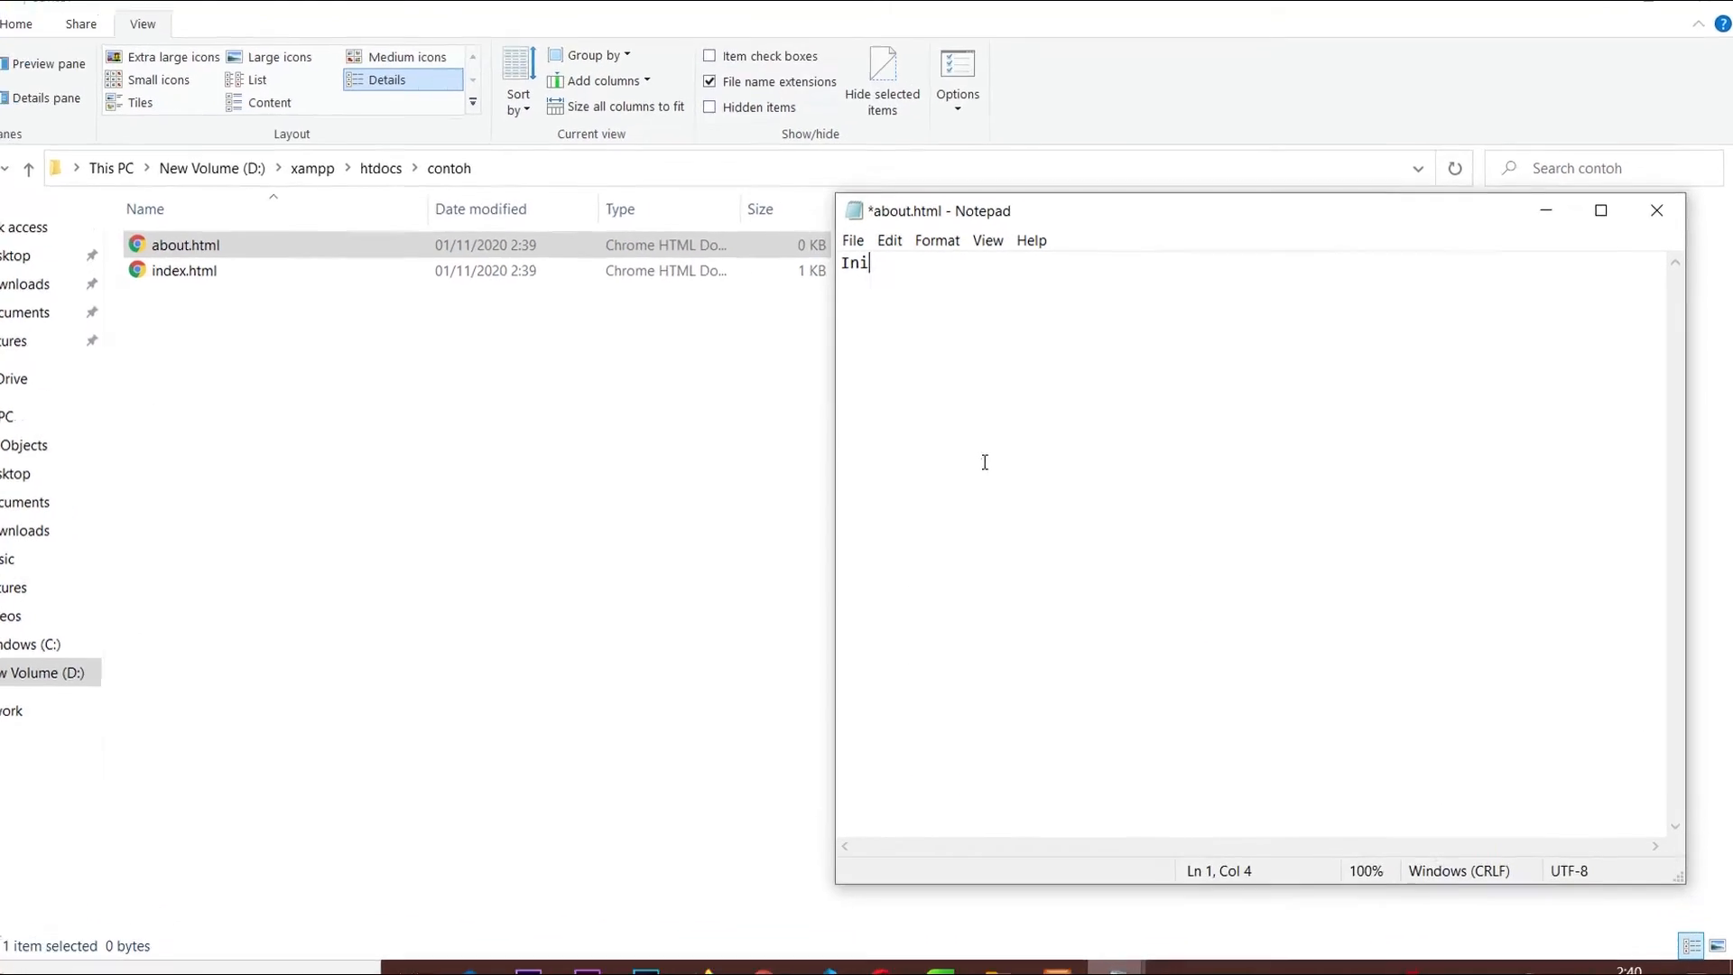
{"action": "type", "text": "adalah"}
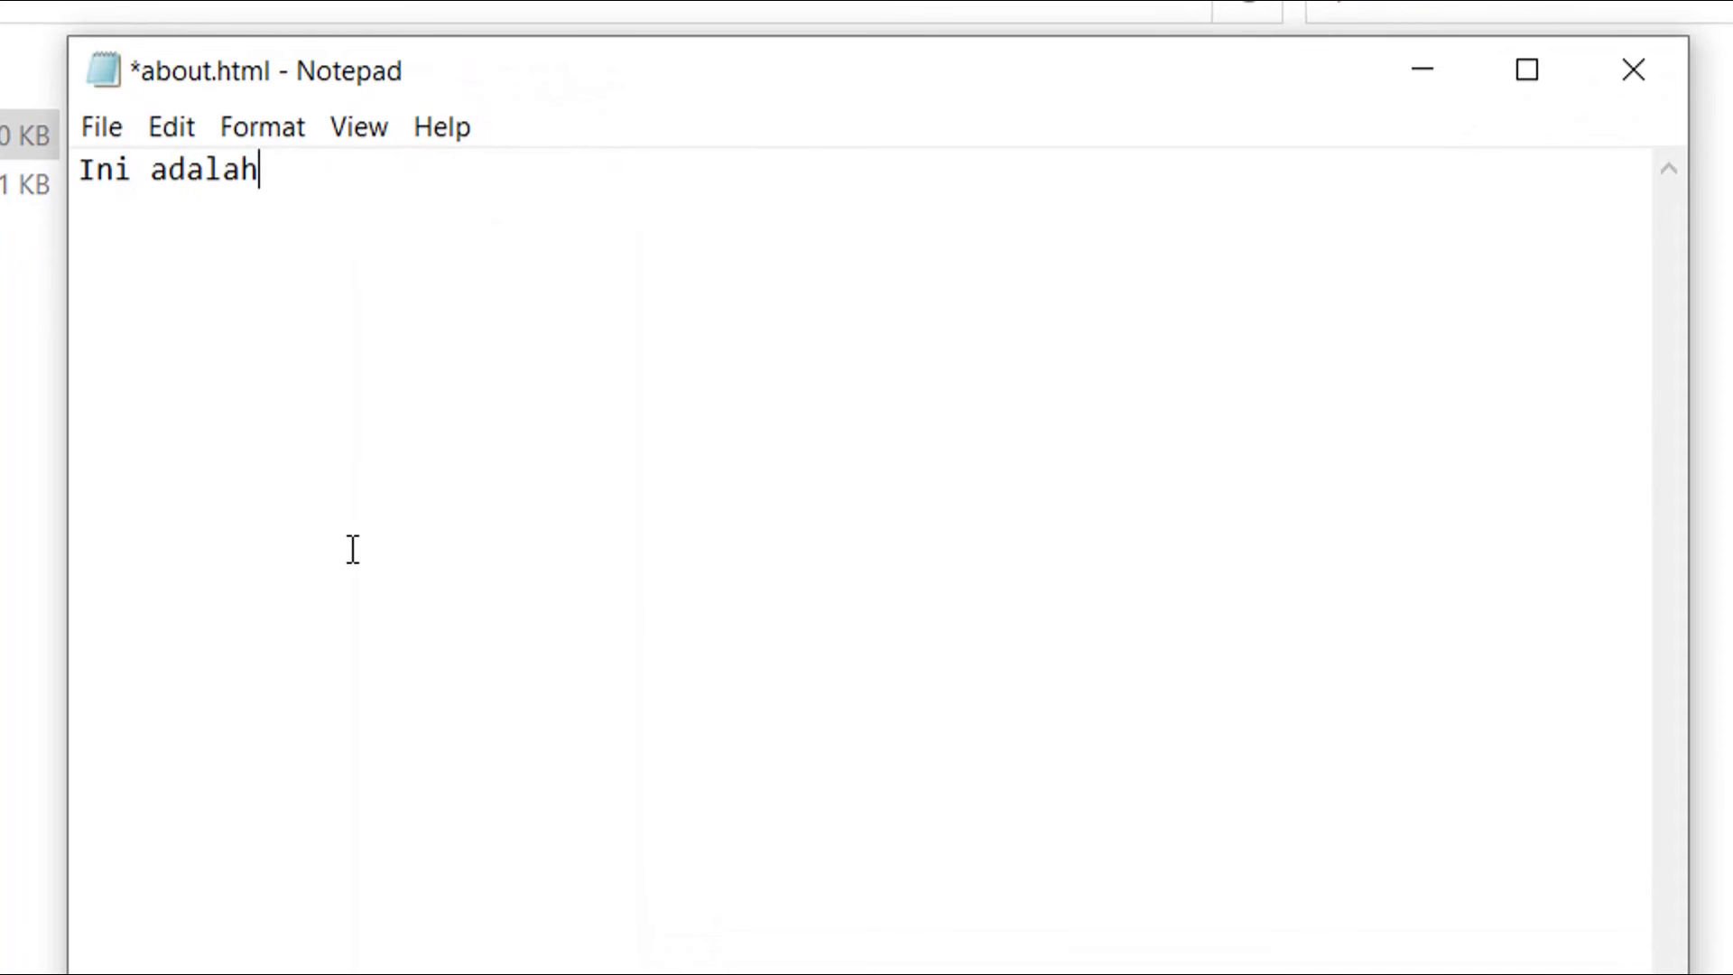
{"action": "type", "text": " Halaman About"}
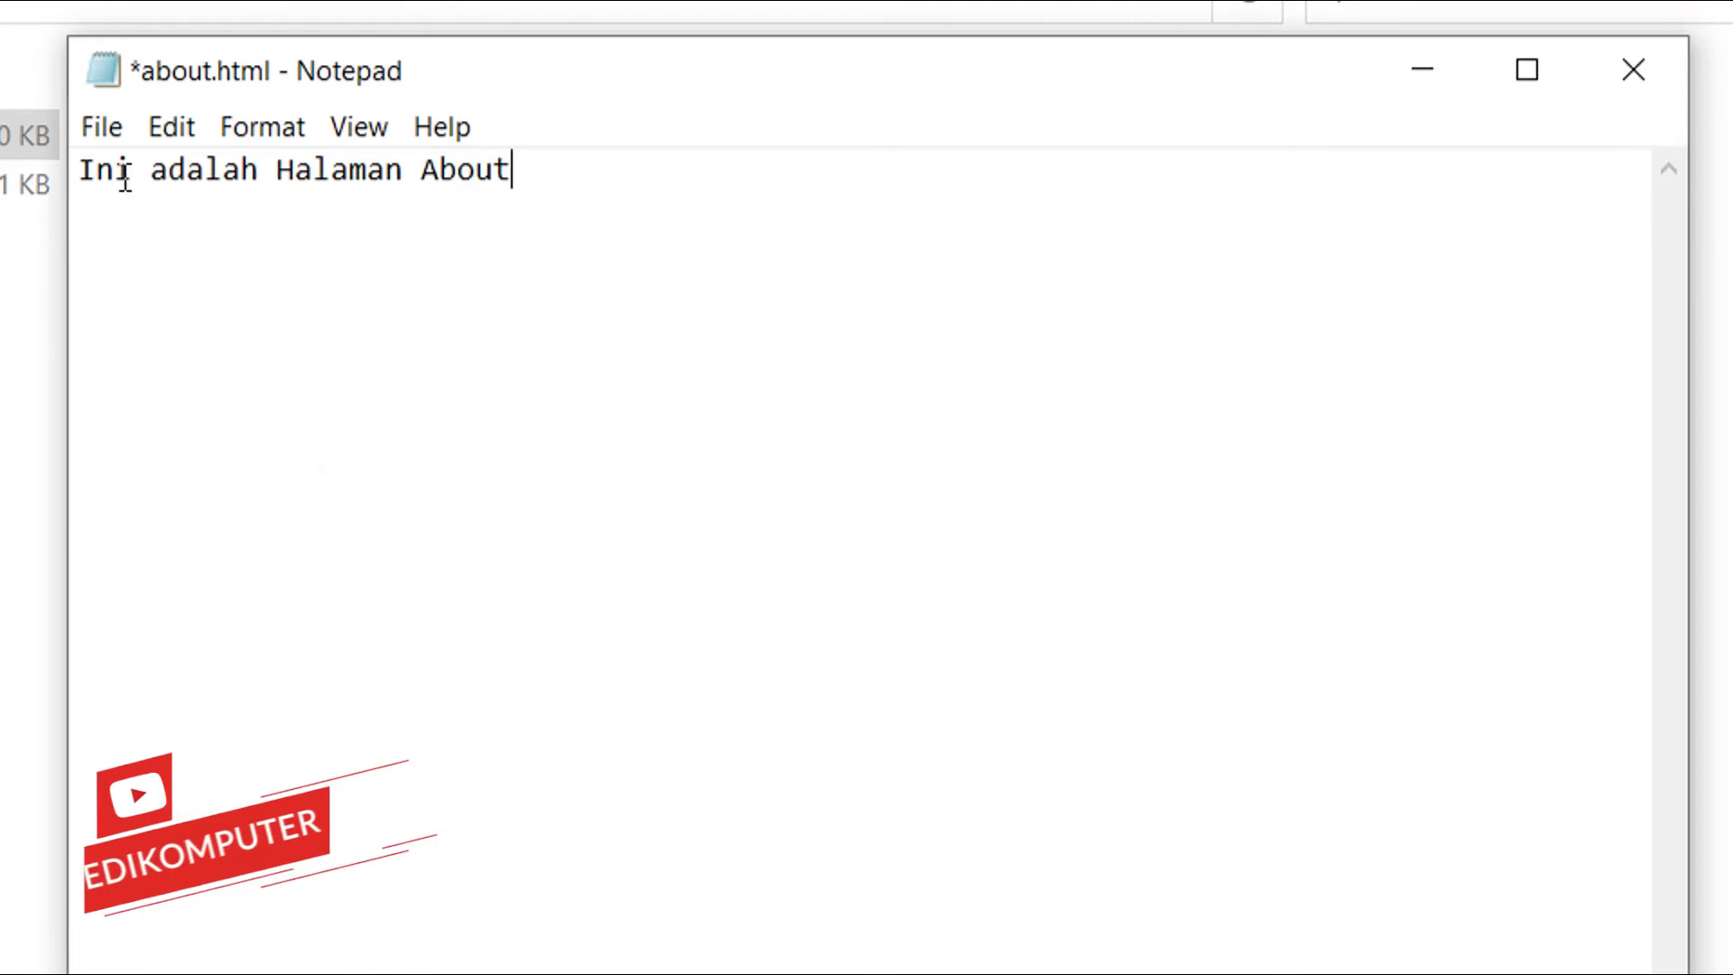
{"action": "left_click", "coordinate": [101, 126]}
{"action": "left_click", "coordinate": [182, 296]}
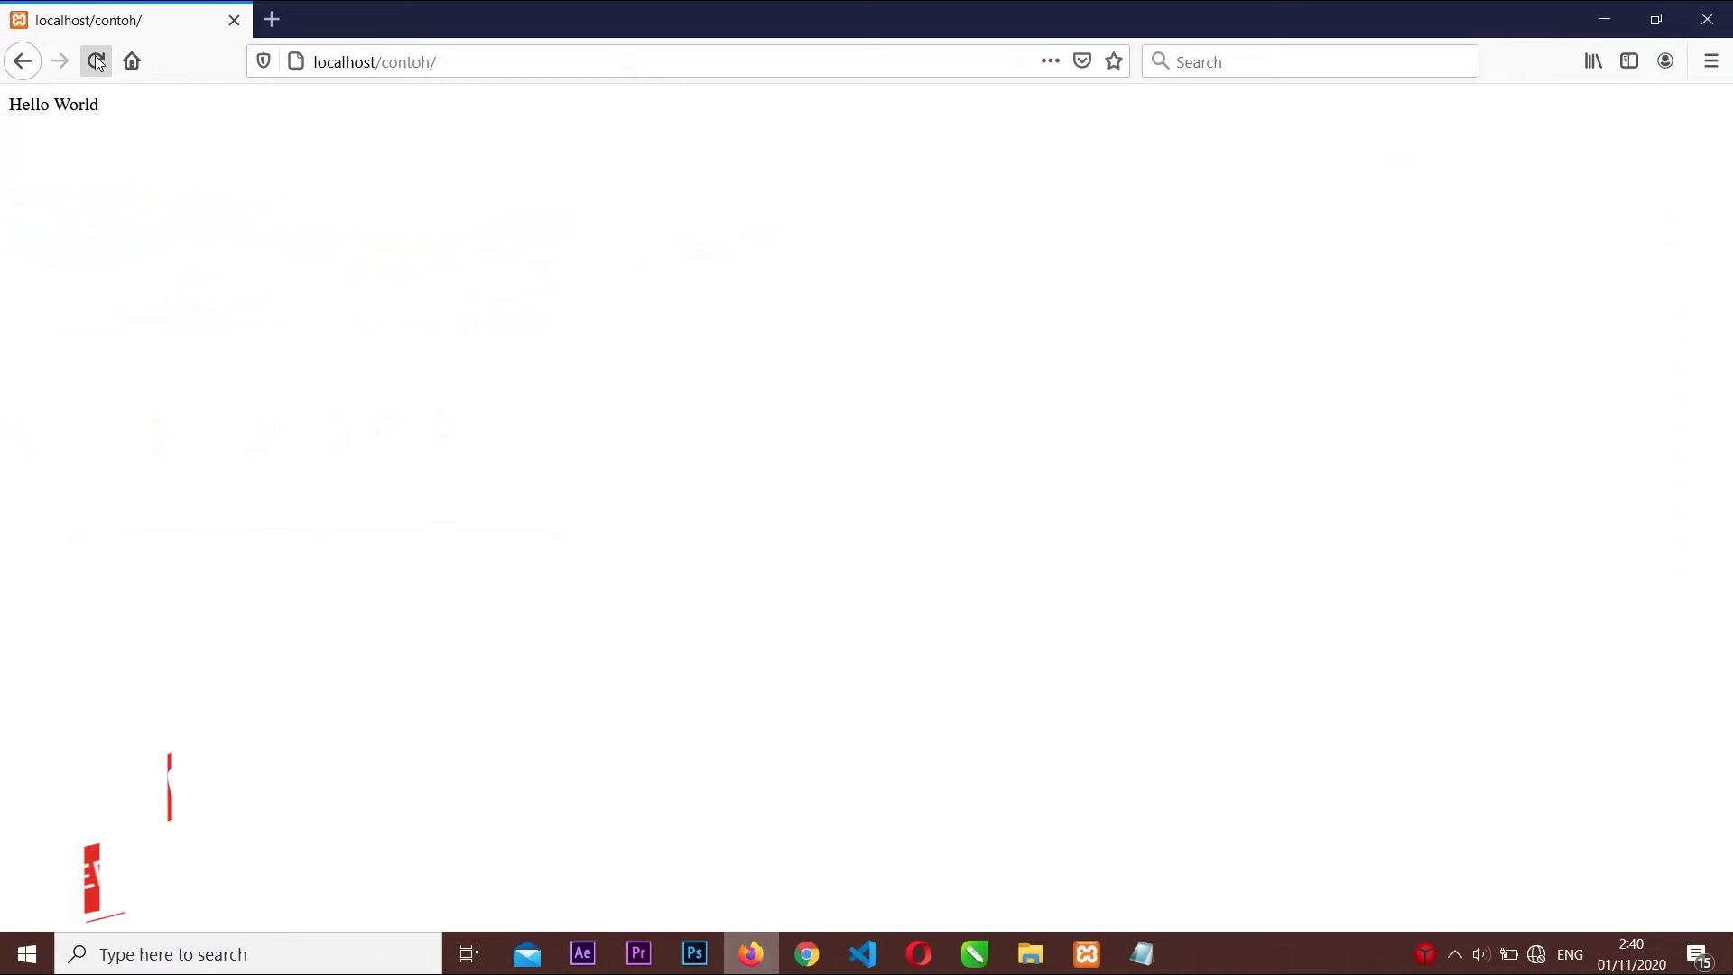
Reload localhost/contoh in Firefox and compare the page with the files in the contoh folder
{"action": "left_click", "coordinate": [98, 63]}
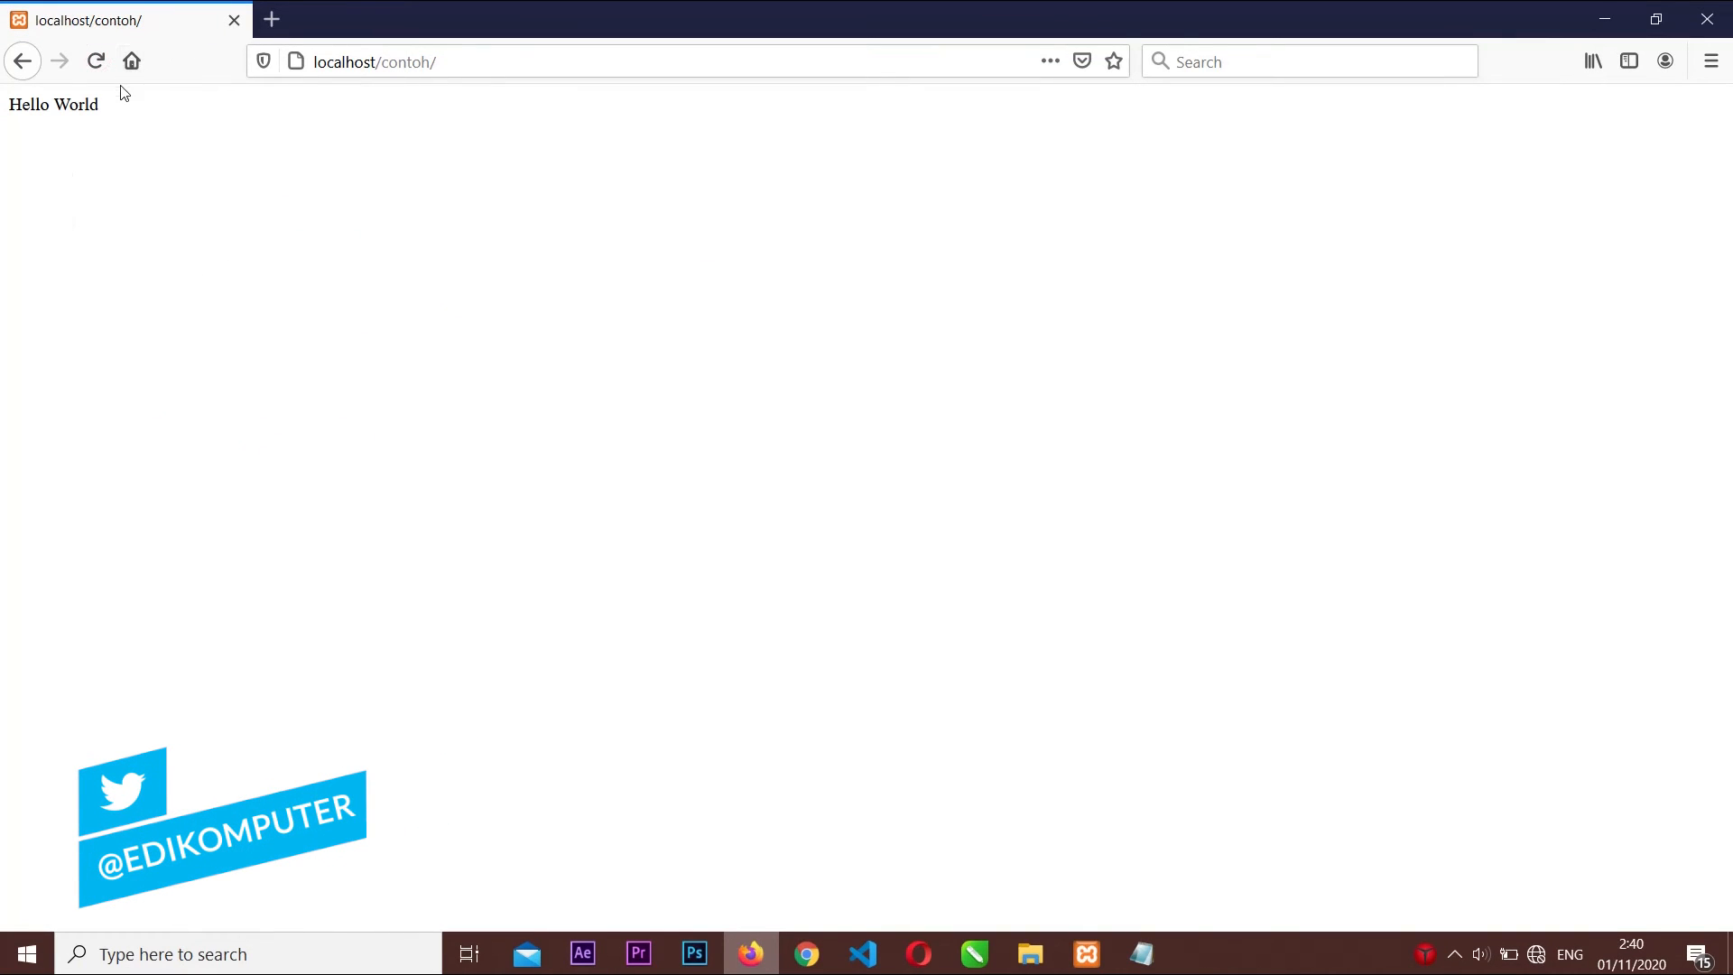
{"action": "left_click", "coordinate": [1027, 954]}
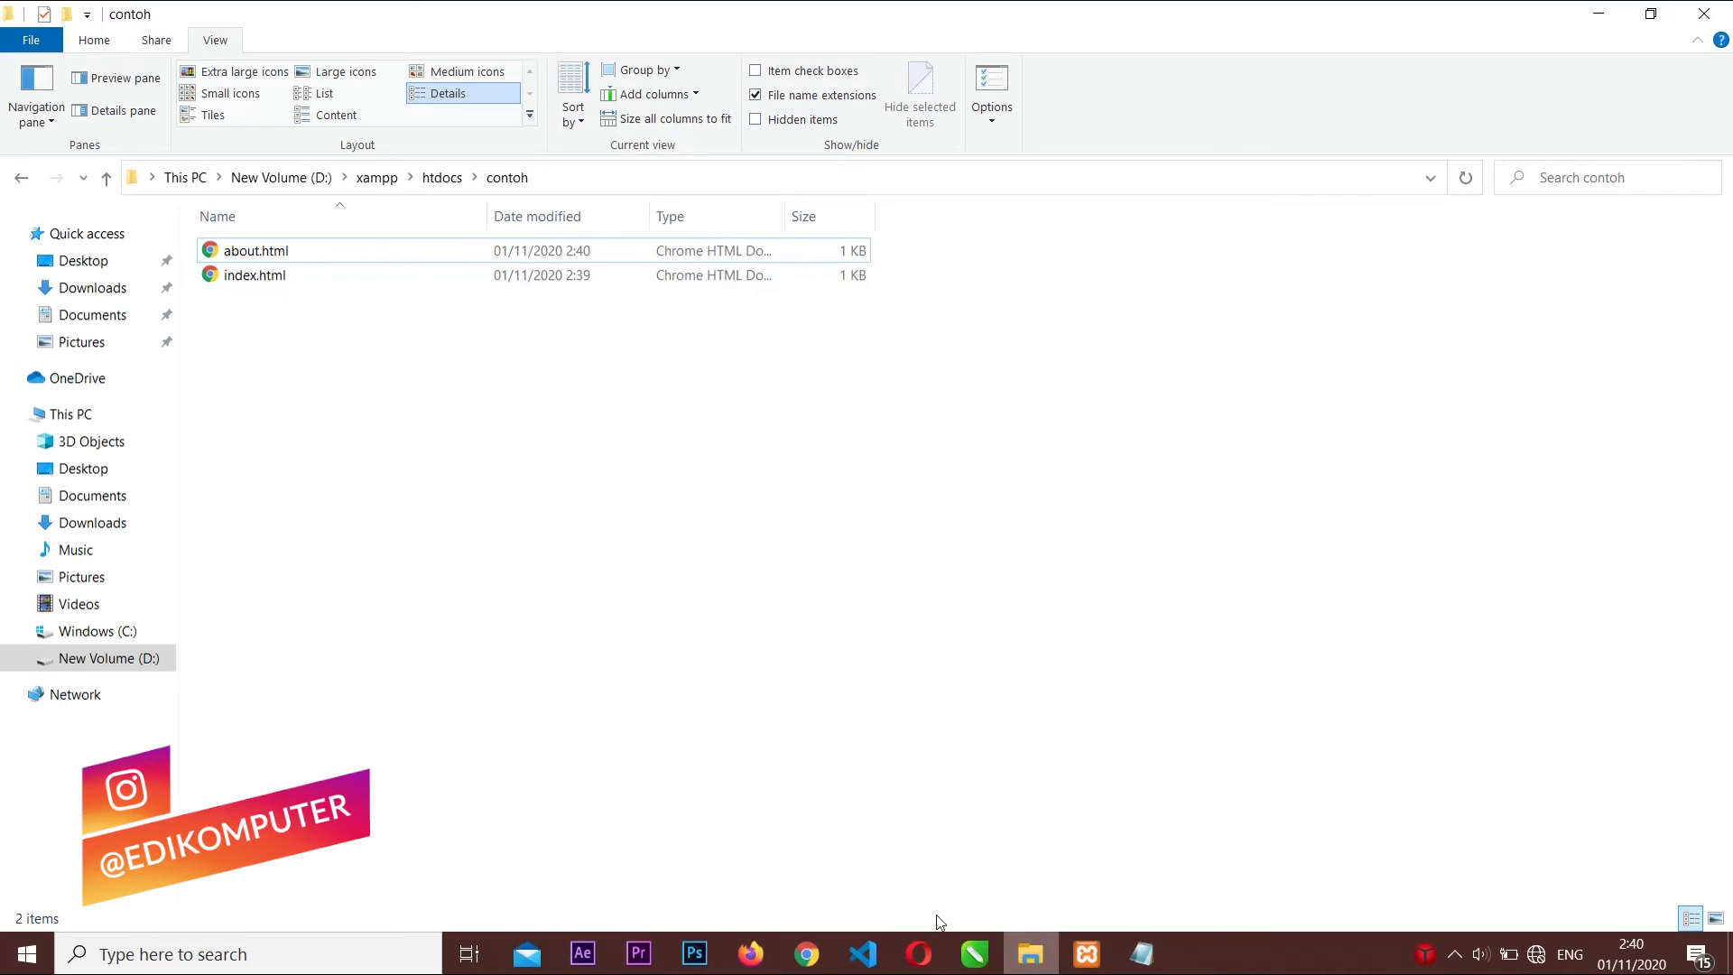
{"action": "left_click", "coordinate": [764, 939]}
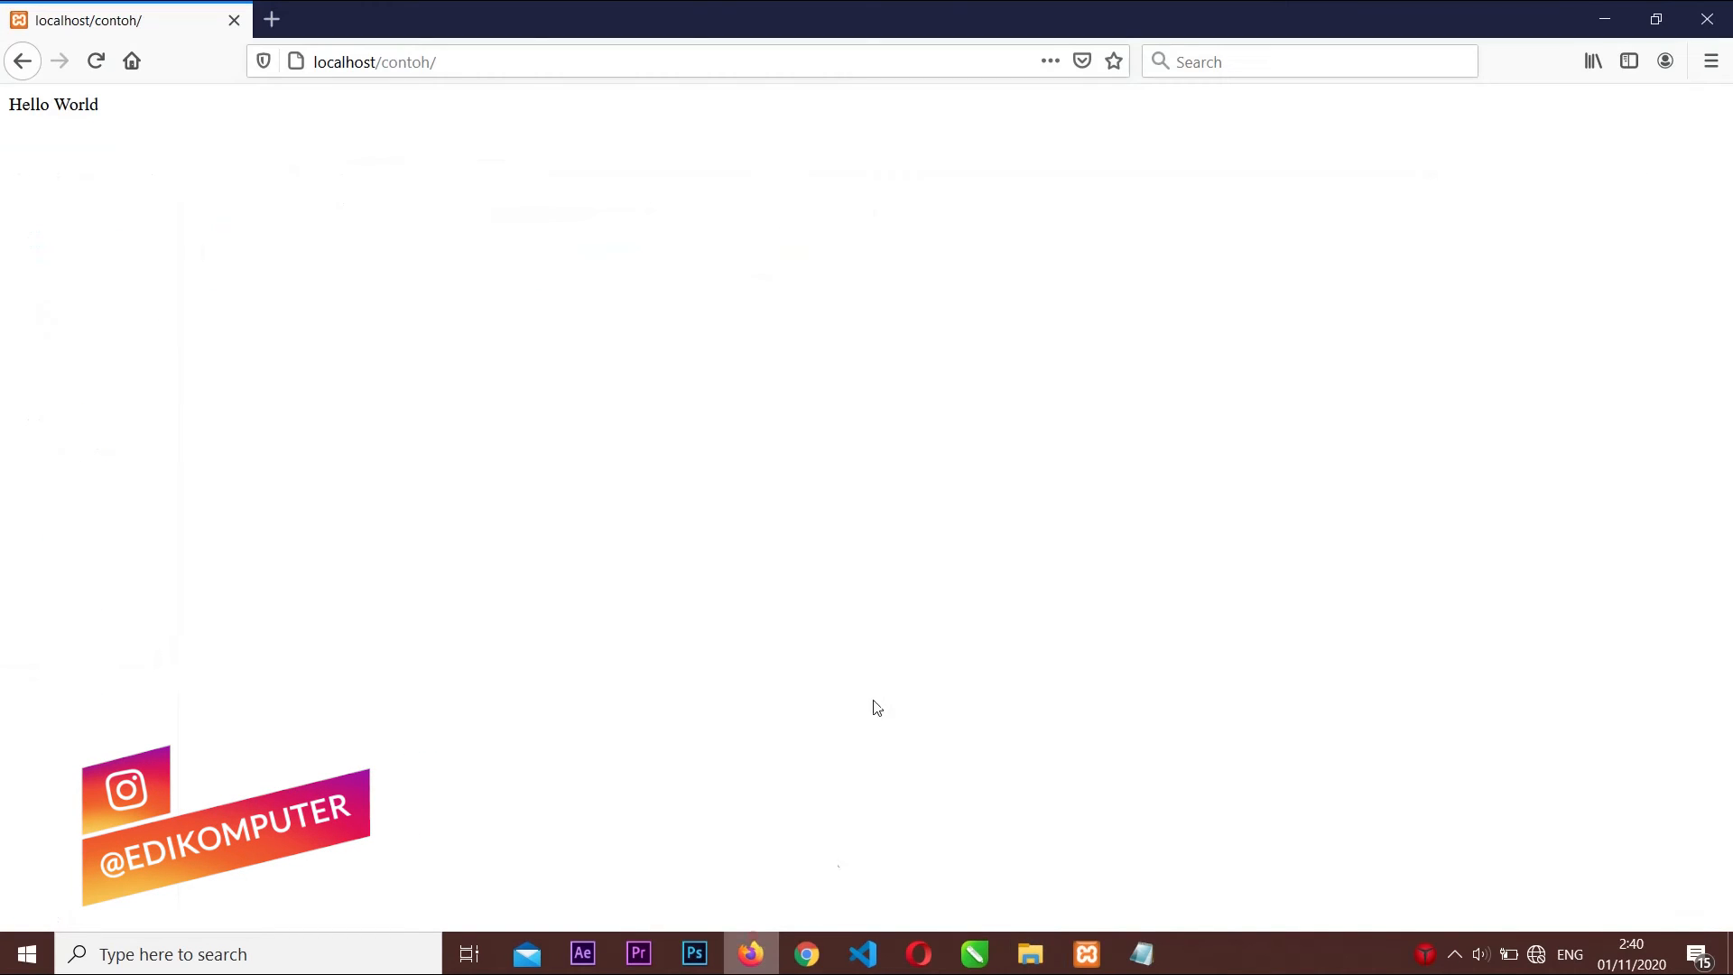
Compare the localhost/contoh address with the about.html and index.html files in the contoh folder in File Explorer
{"action": "left_click", "coordinate": [477, 58]}
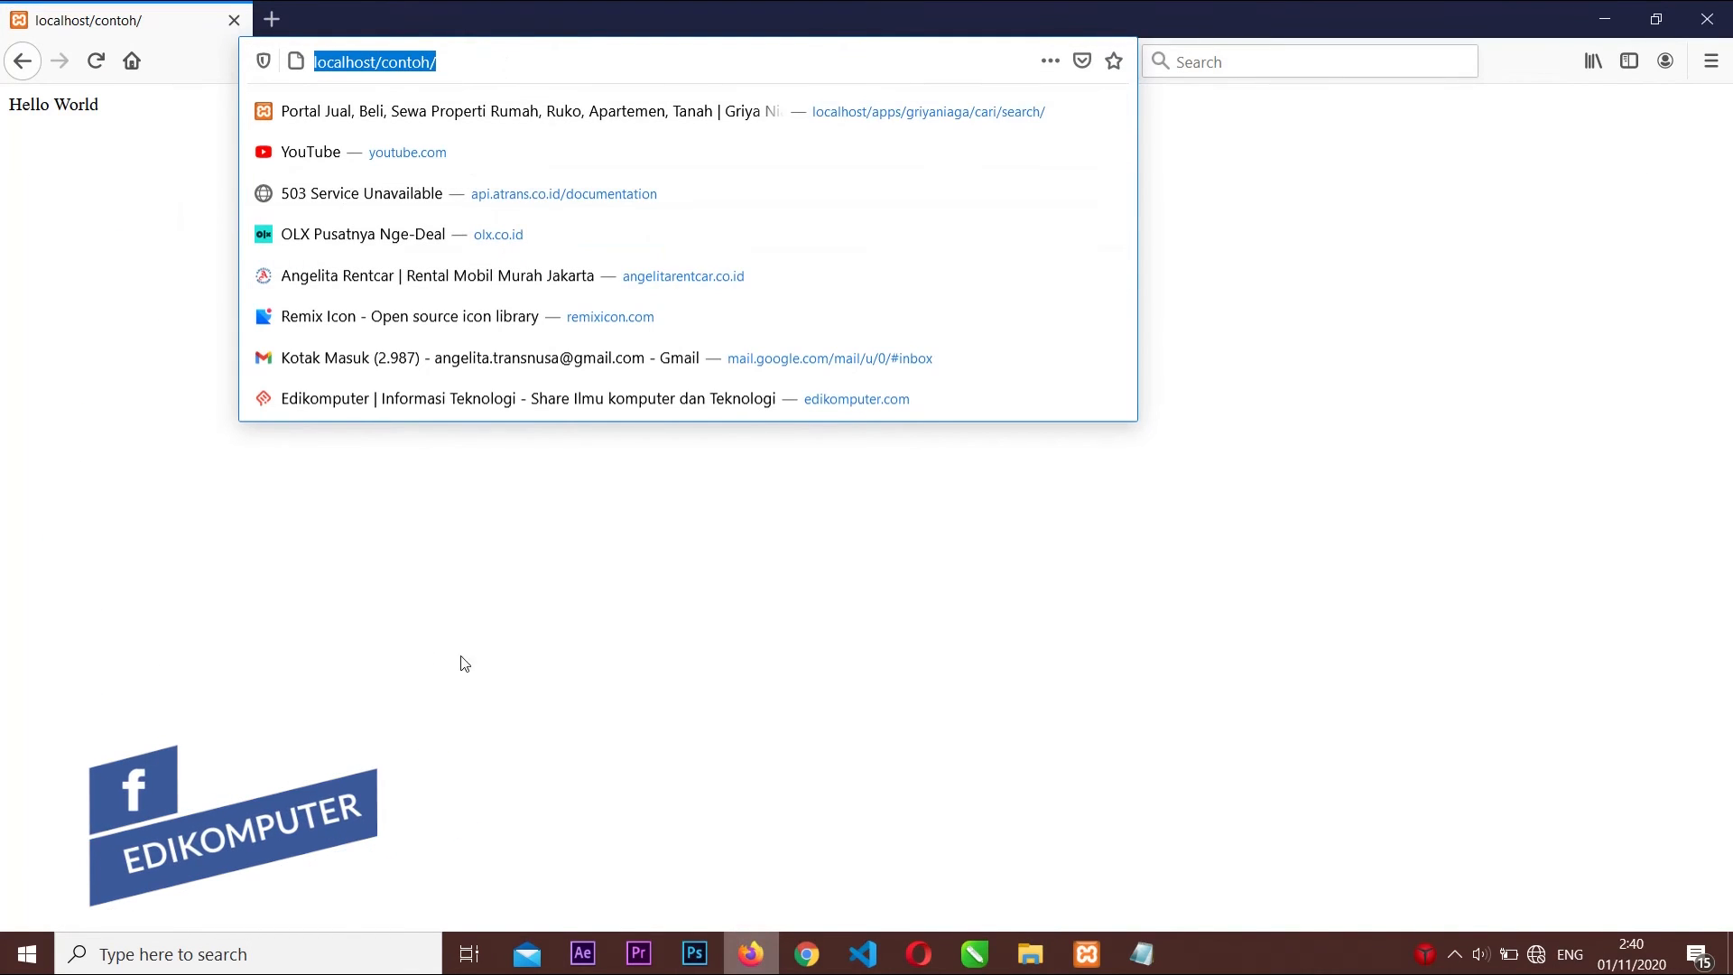
{"action": "left_click", "coordinate": [492, 661]}
{"action": "left_click", "coordinate": [1032, 952]}
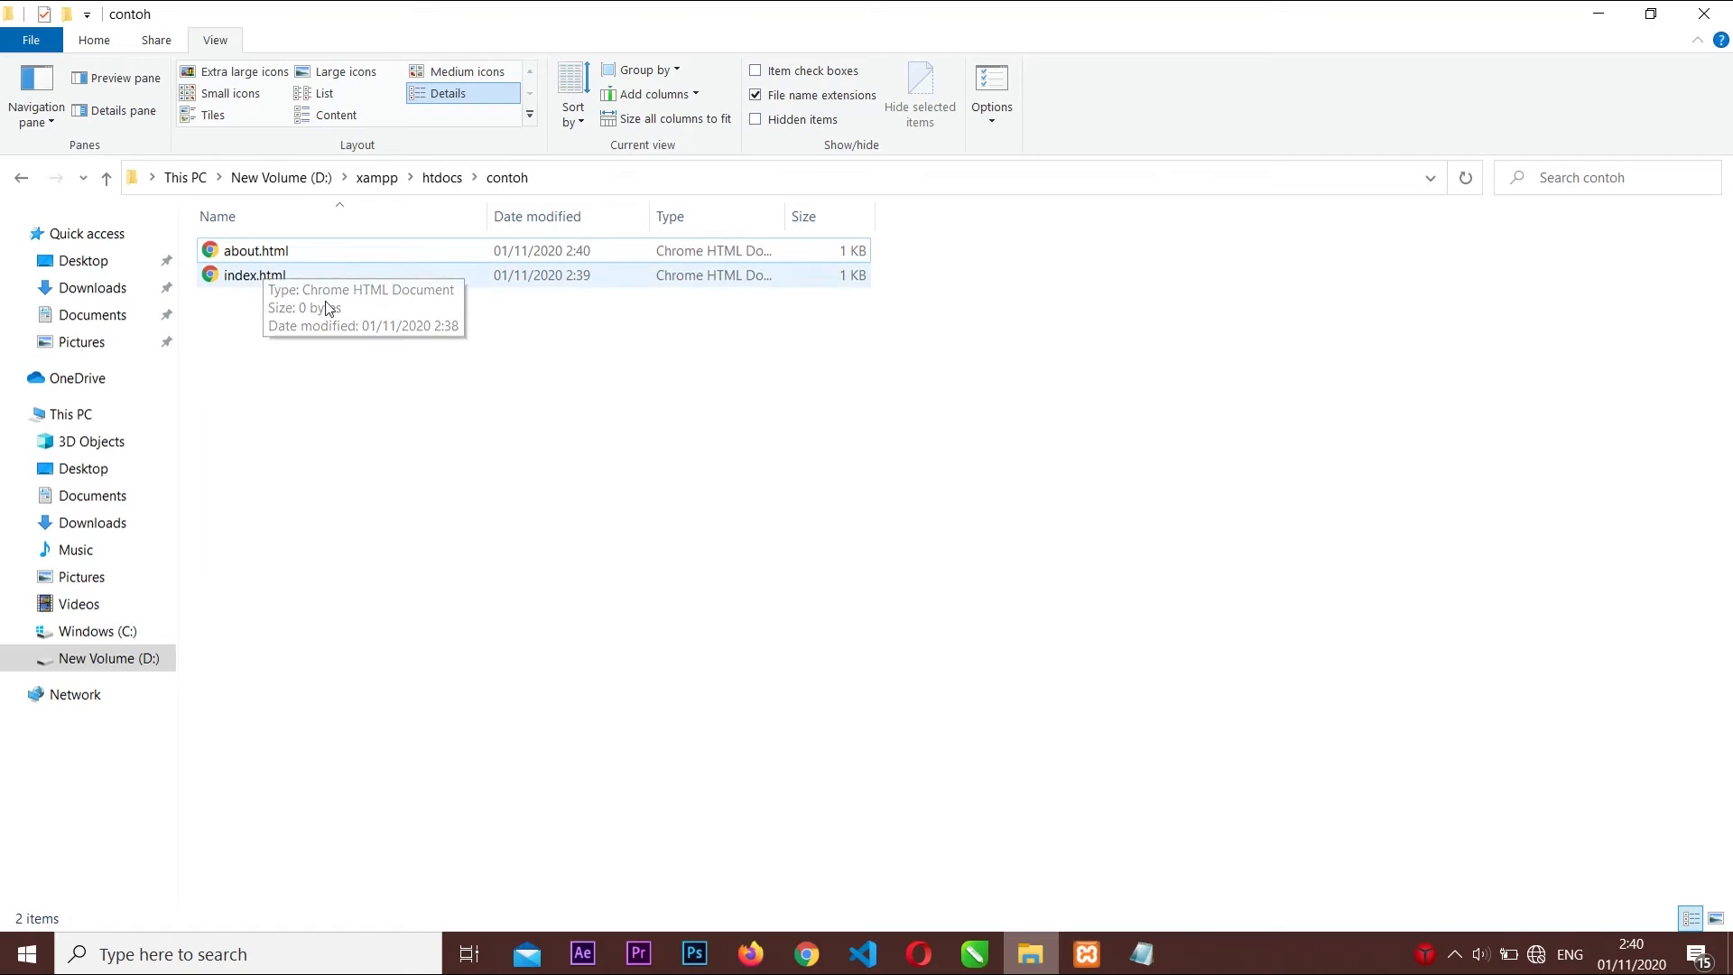
{"action": "left_click", "coordinate": [381, 291]}
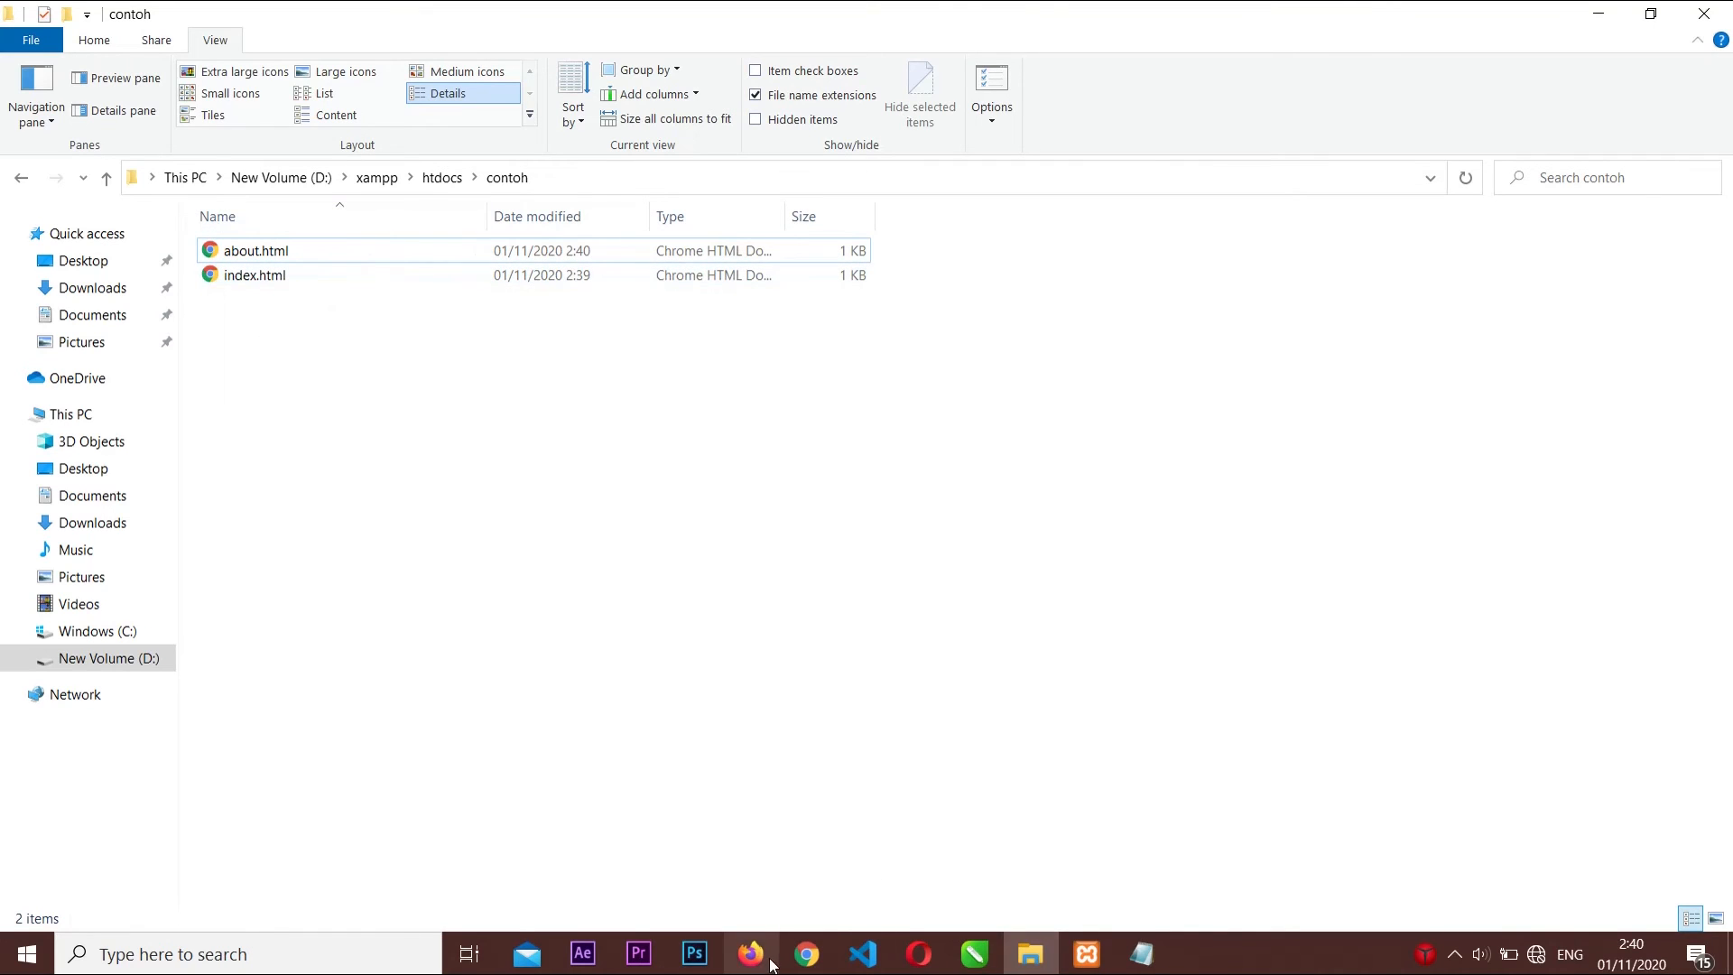
{"action": "left_click", "coordinate": [243, 257]}
{"action": "left_click", "coordinate": [670, 642]}
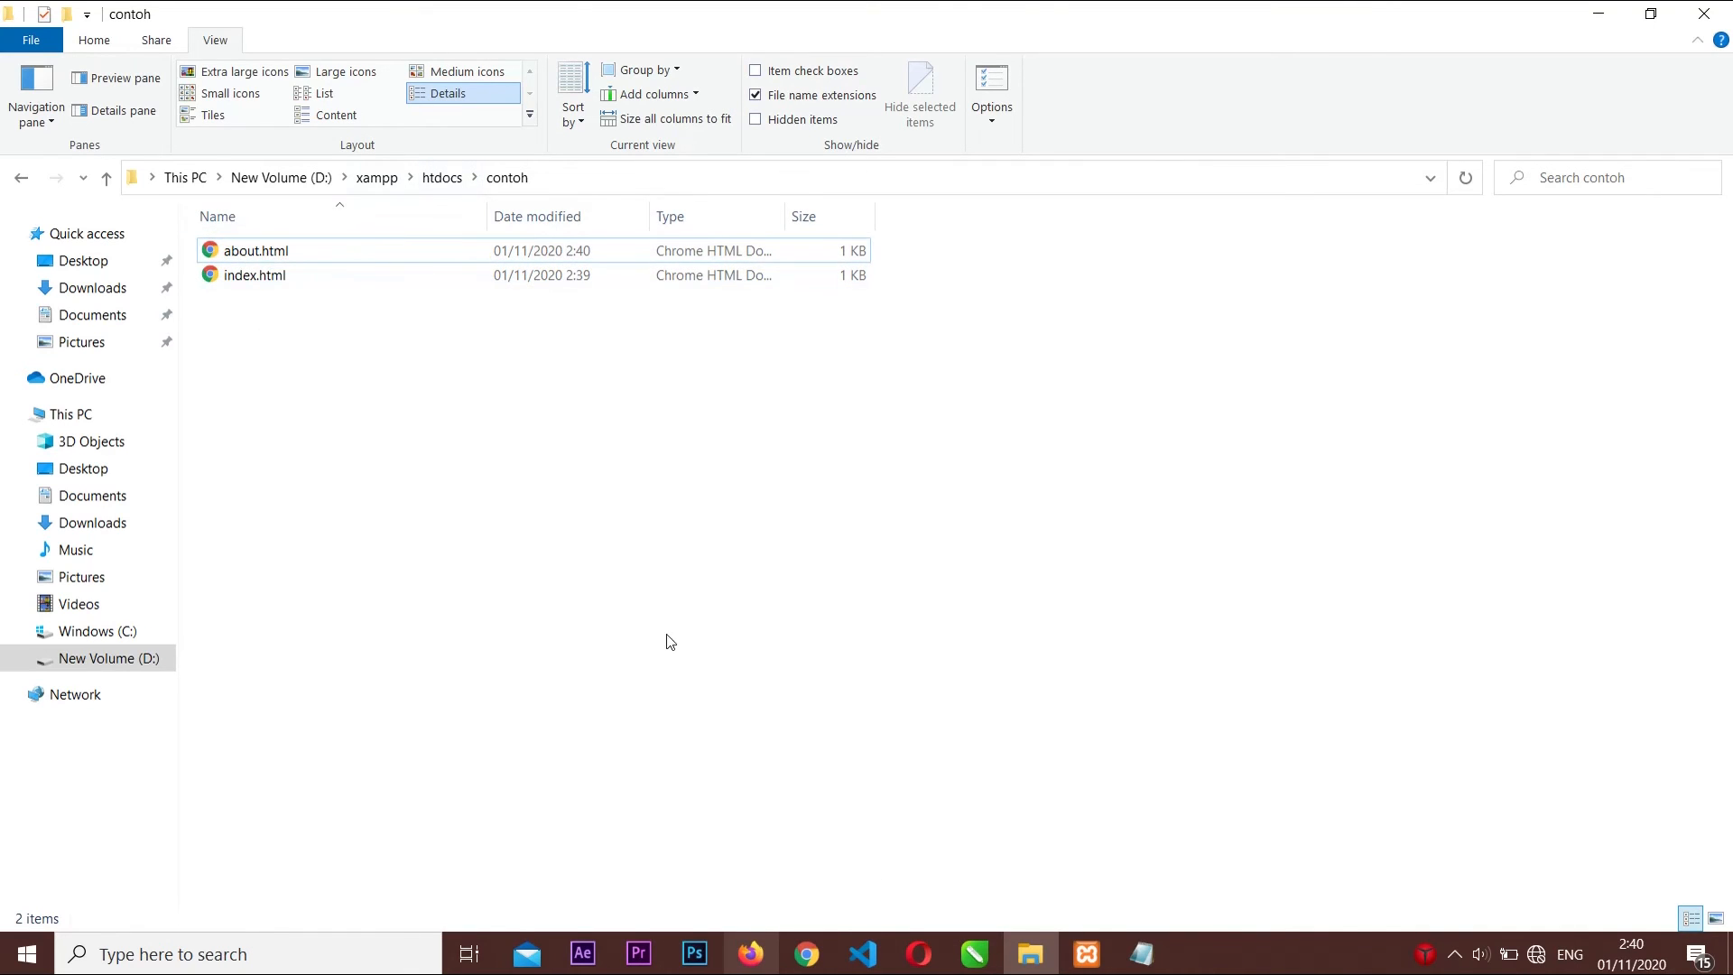
Switch to Firefox, open localhost/contoh/about.html and examine the file name part of the address
{"action": "left_click", "coordinate": [751, 953]}
{"action": "left_click", "coordinate": [511, 67]}
{"action": "left_click", "coordinate": [540, 65]}
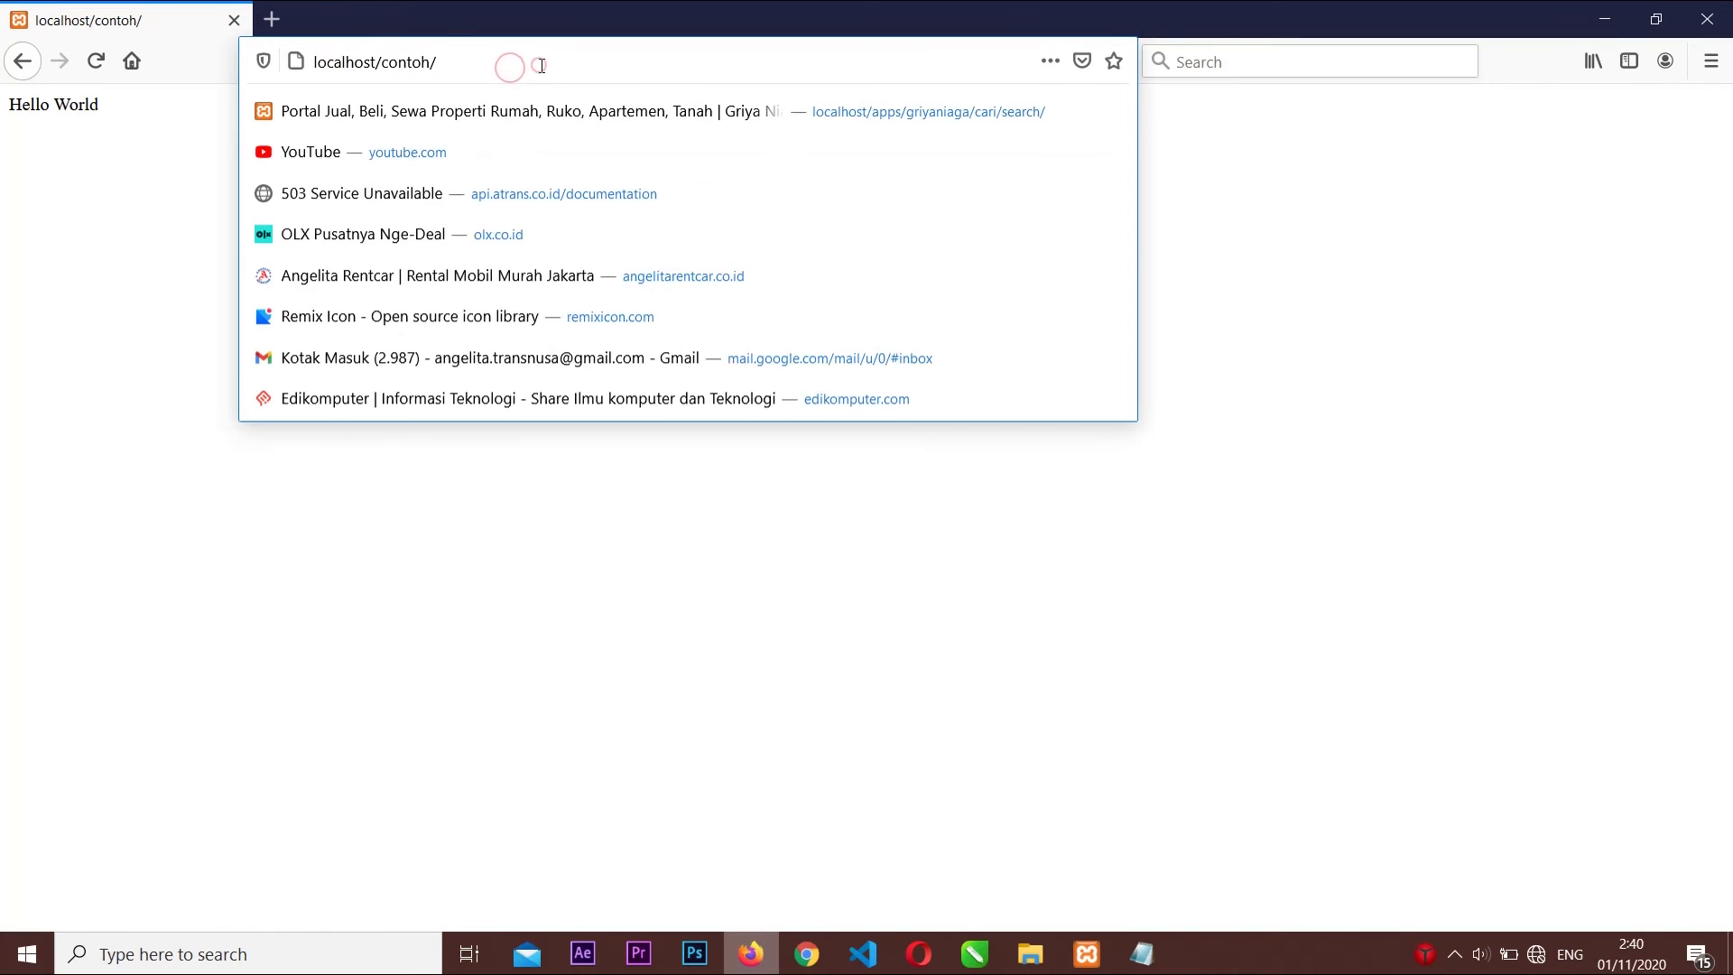
{"action": "type", "text": "abo"}
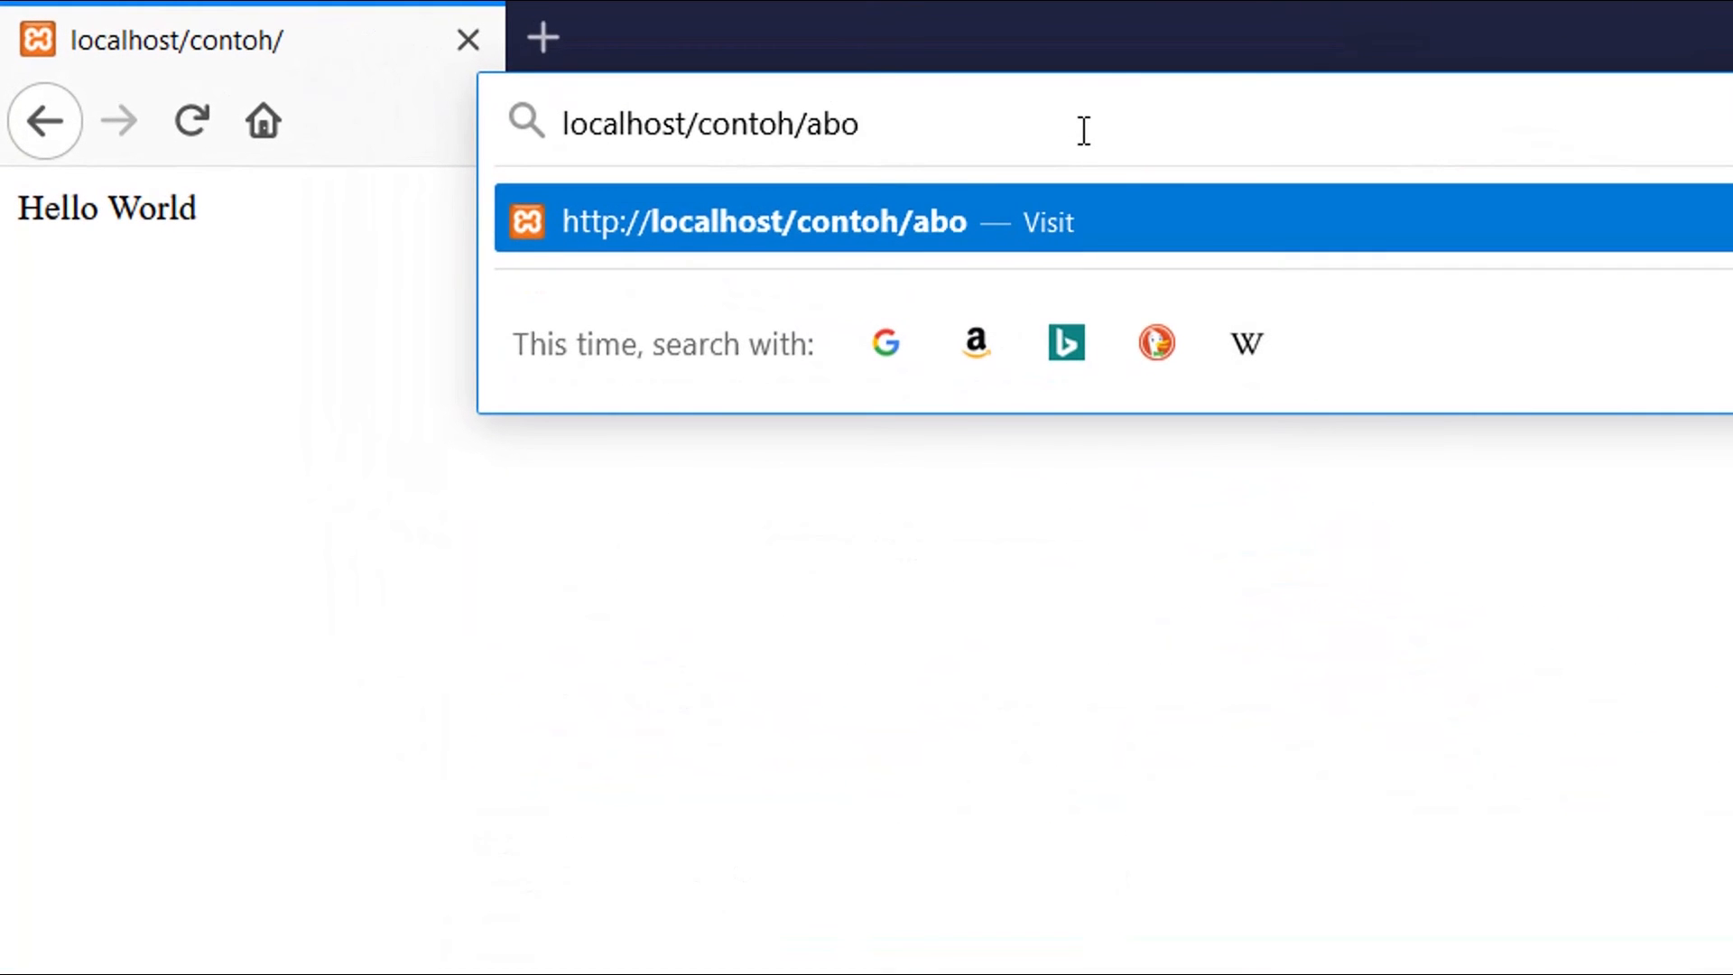
{"action": "type", "text": "ut."}
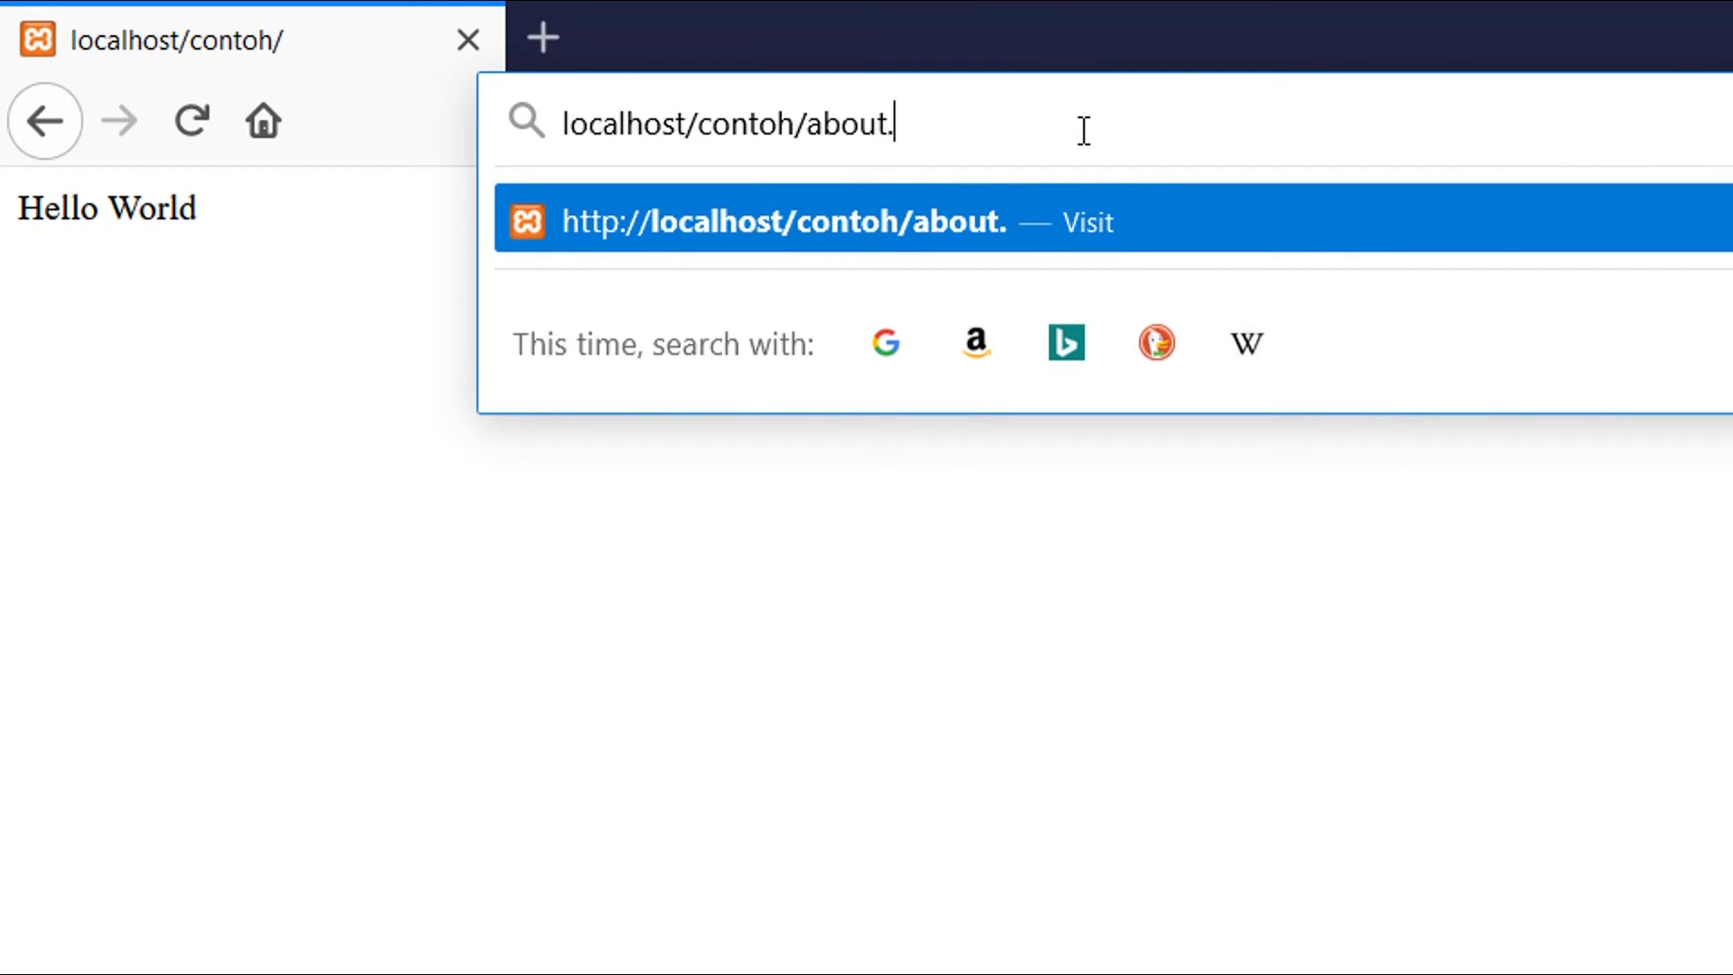
{"action": "type", "text": "html"}
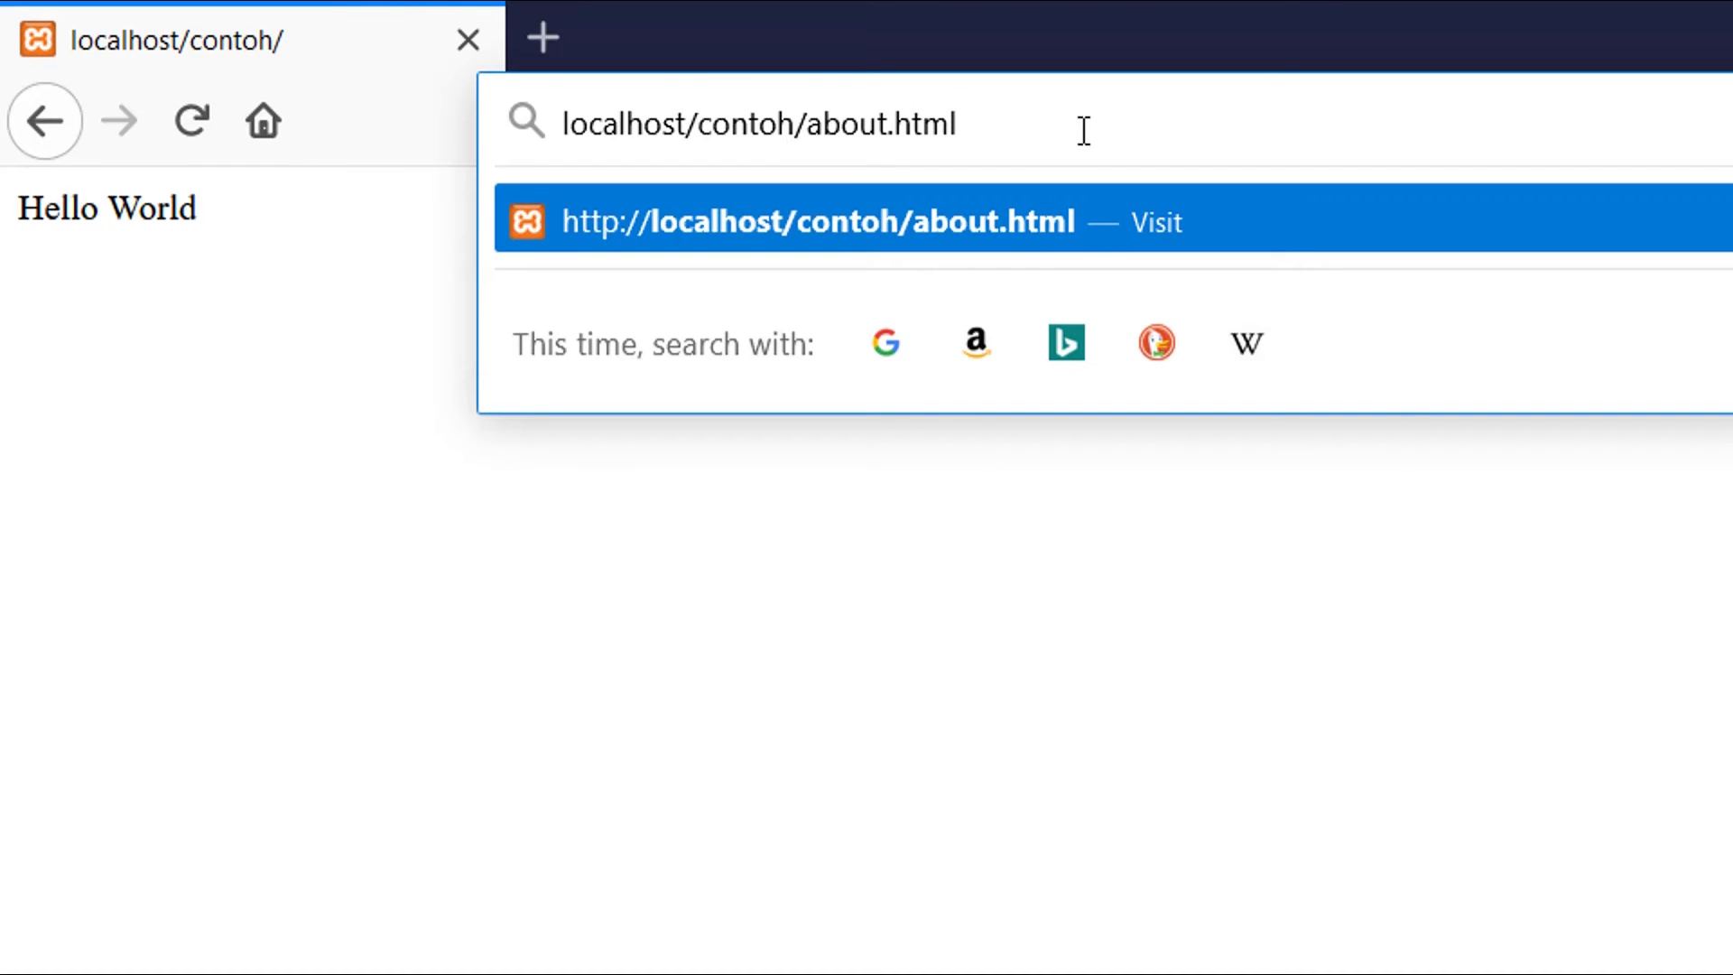
{"action": "key", "text": "Return"}
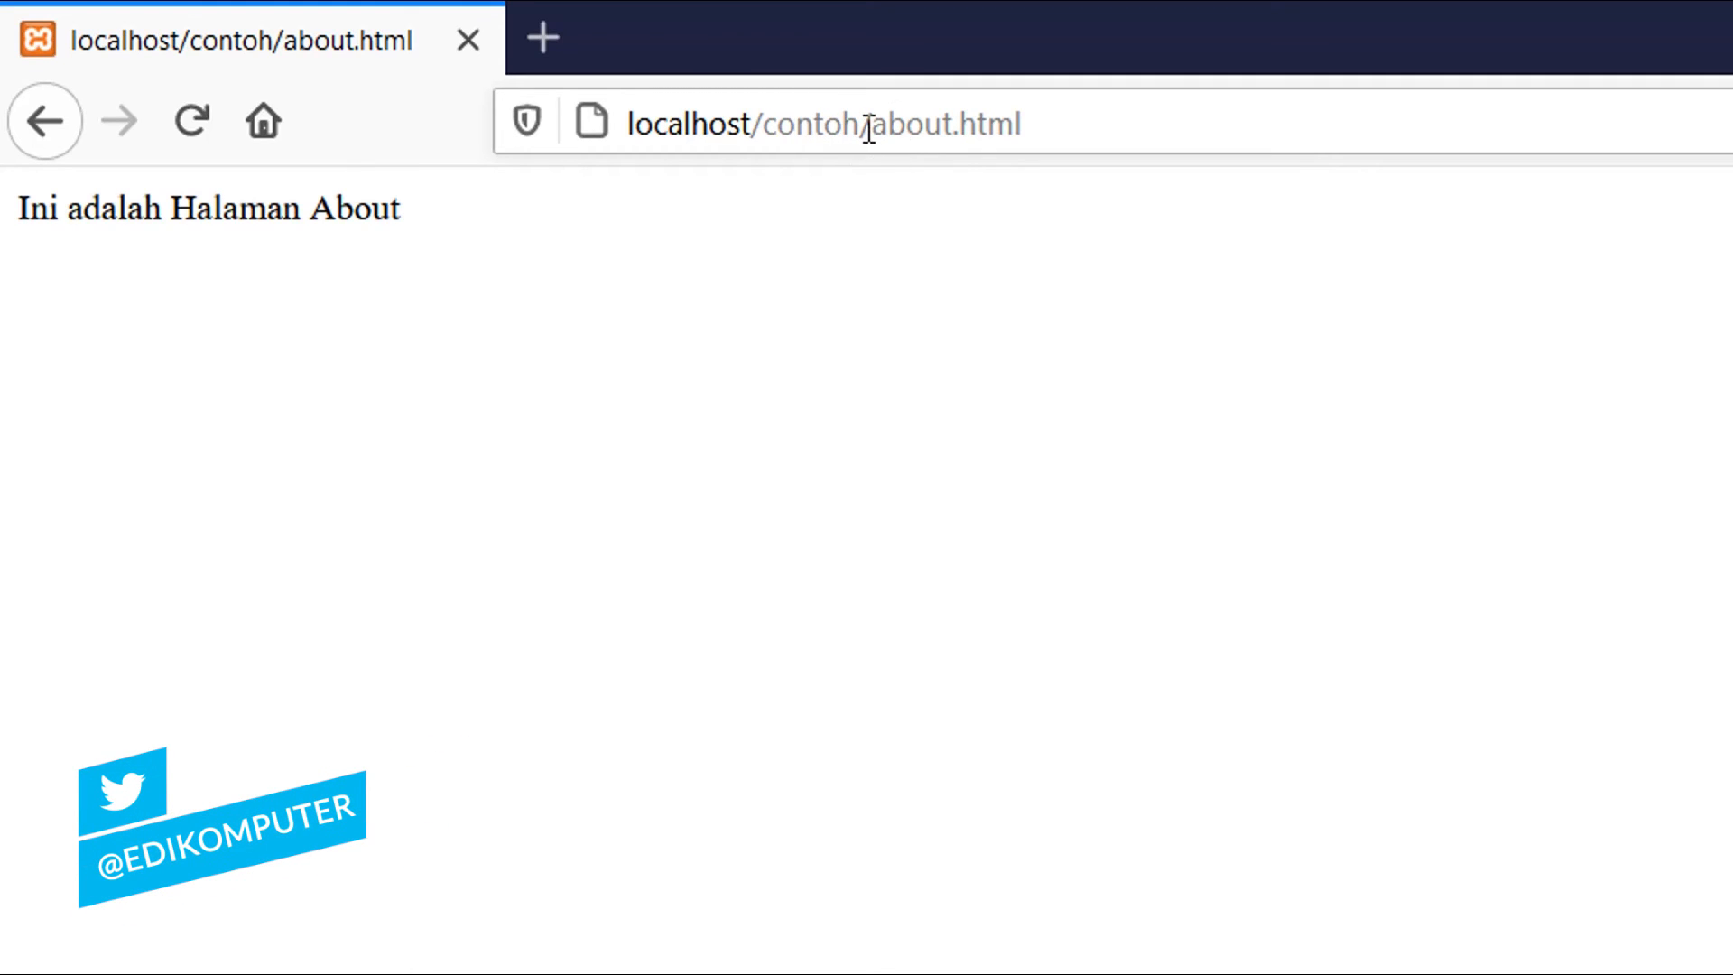
{"action": "left_click_drag", "start_coordinate": [865, 126], "coordinate": [1207, 120]}
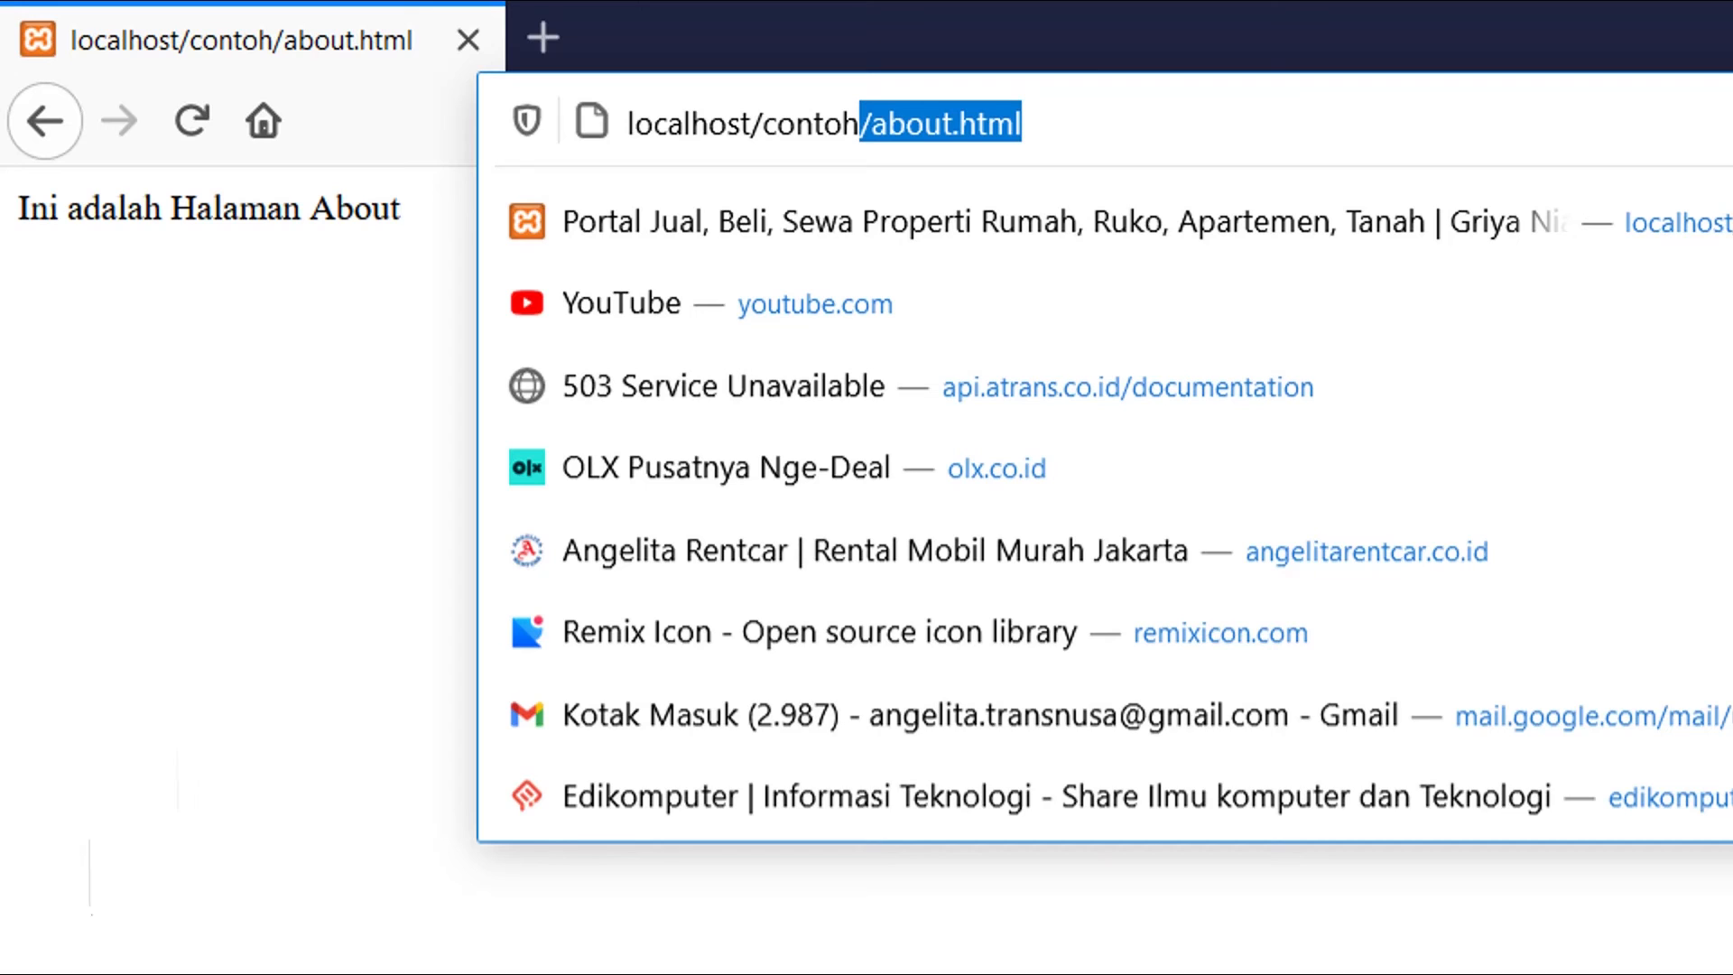
{"action": "key", "text": "Escape"}
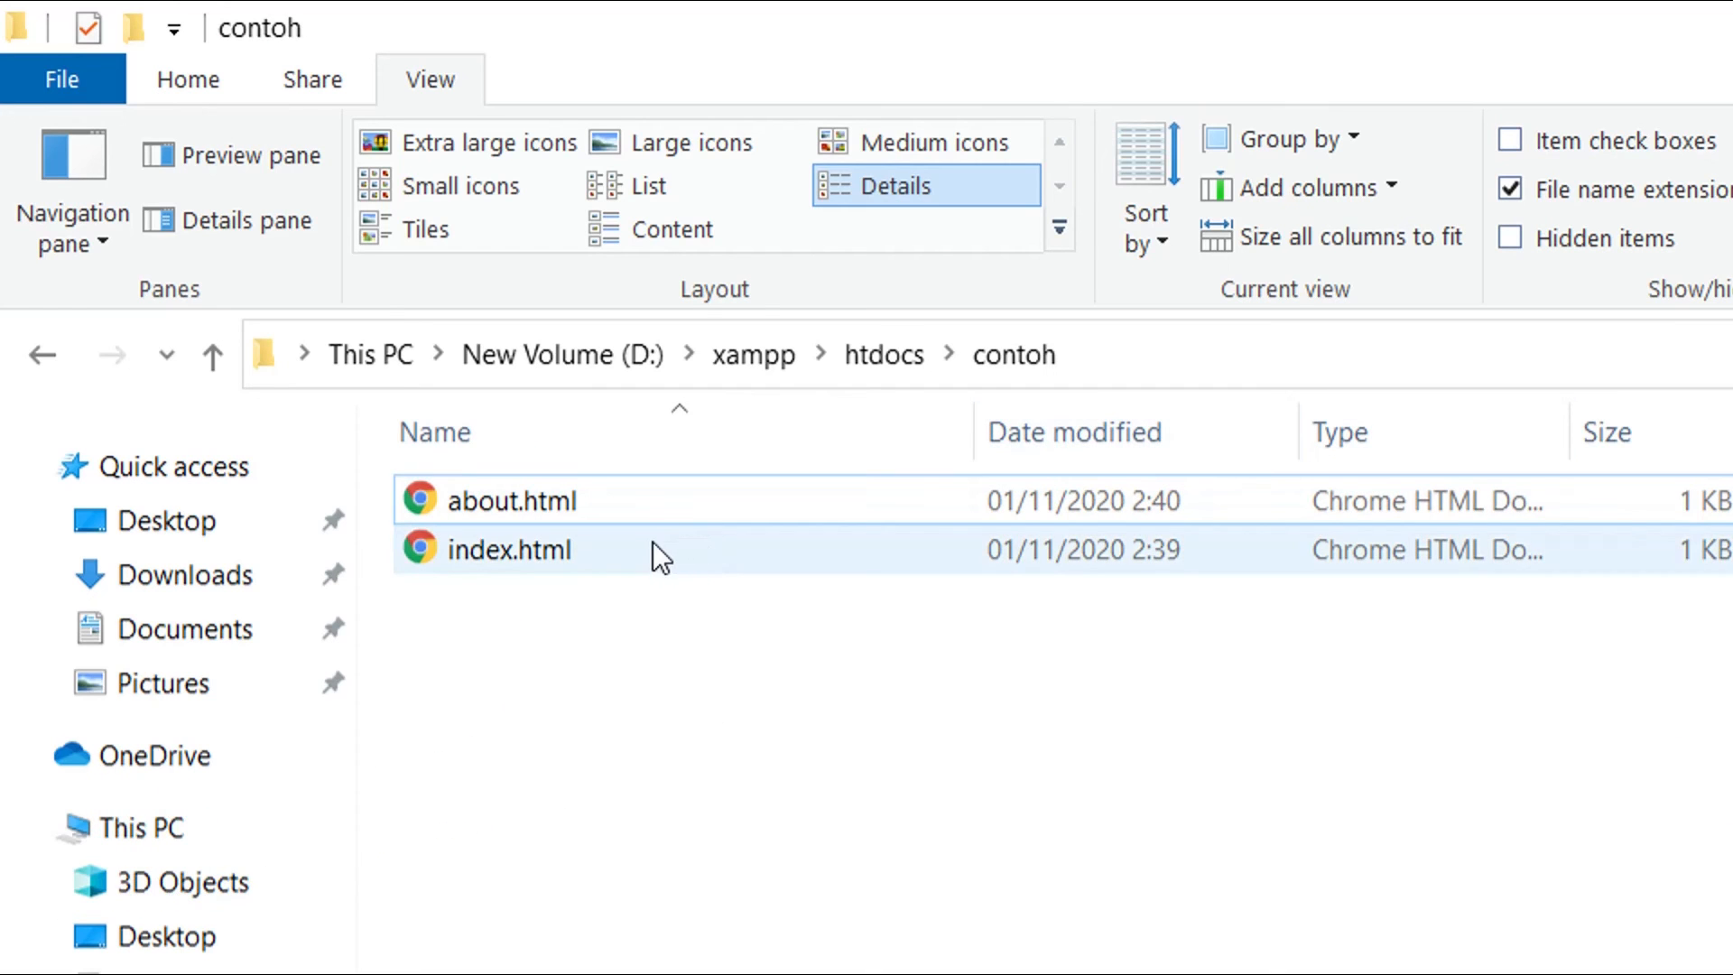
Rename index.html in the contoh folder to index2.html in File Explorer
{"action": "left_click", "coordinate": [647, 545]}
{"action": "right_click", "coordinate": [648, 545]}
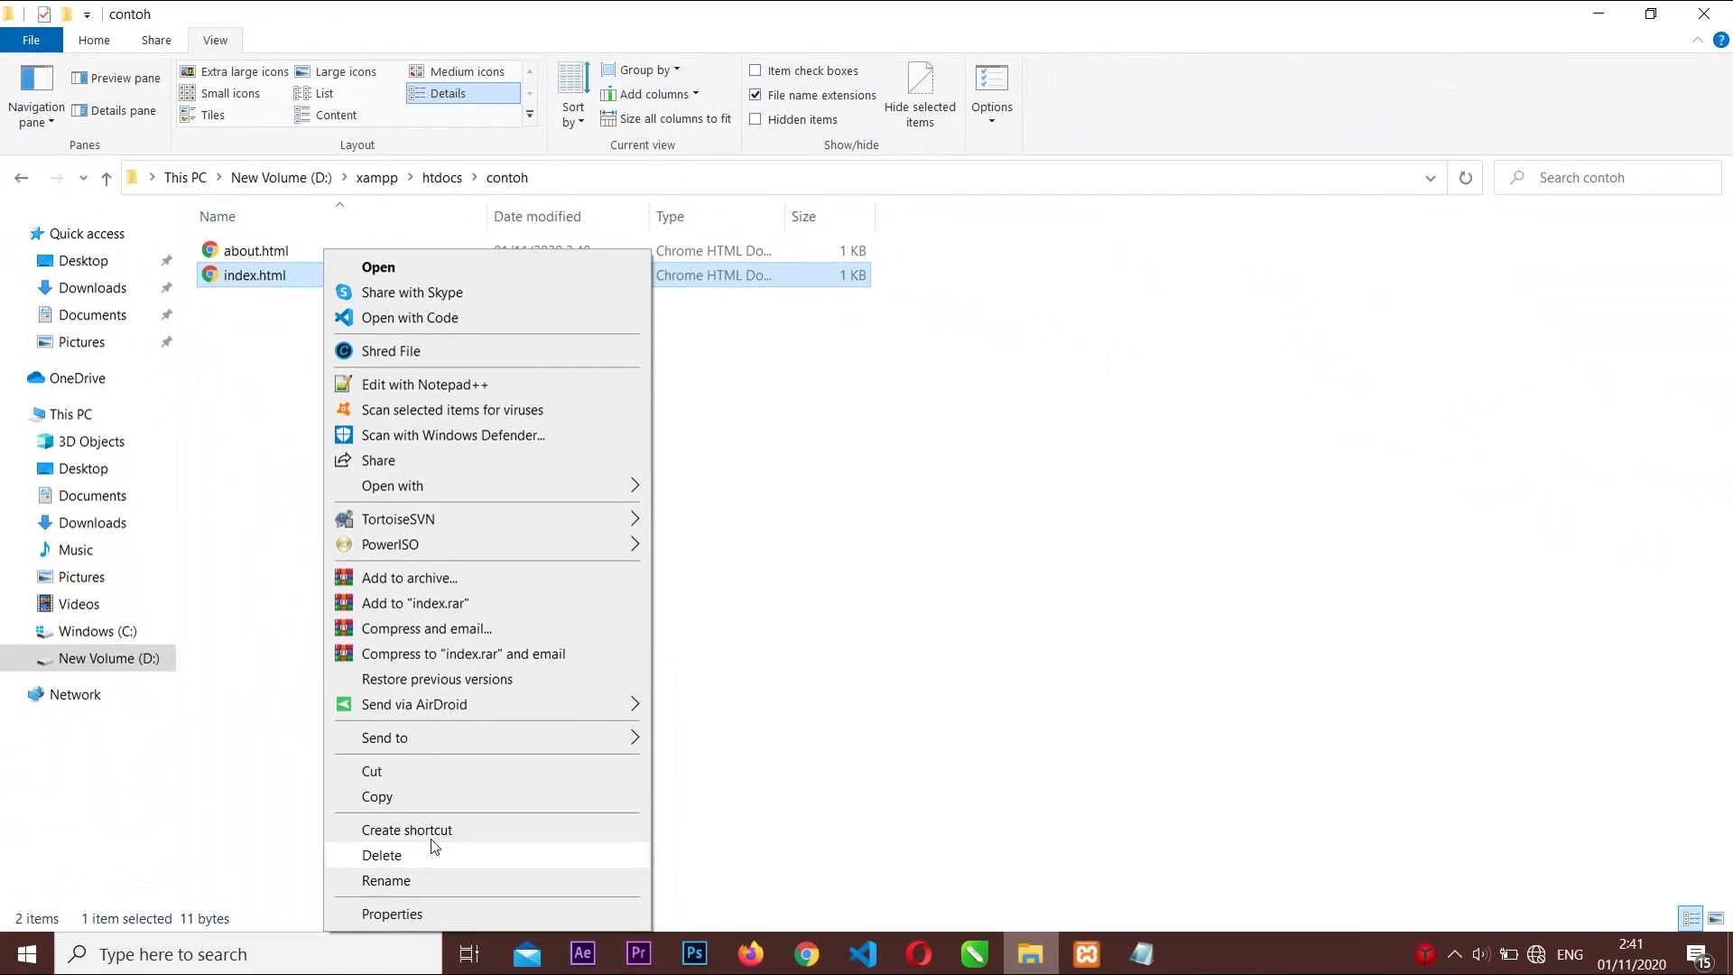
{"action": "left_click", "coordinate": [431, 881]}
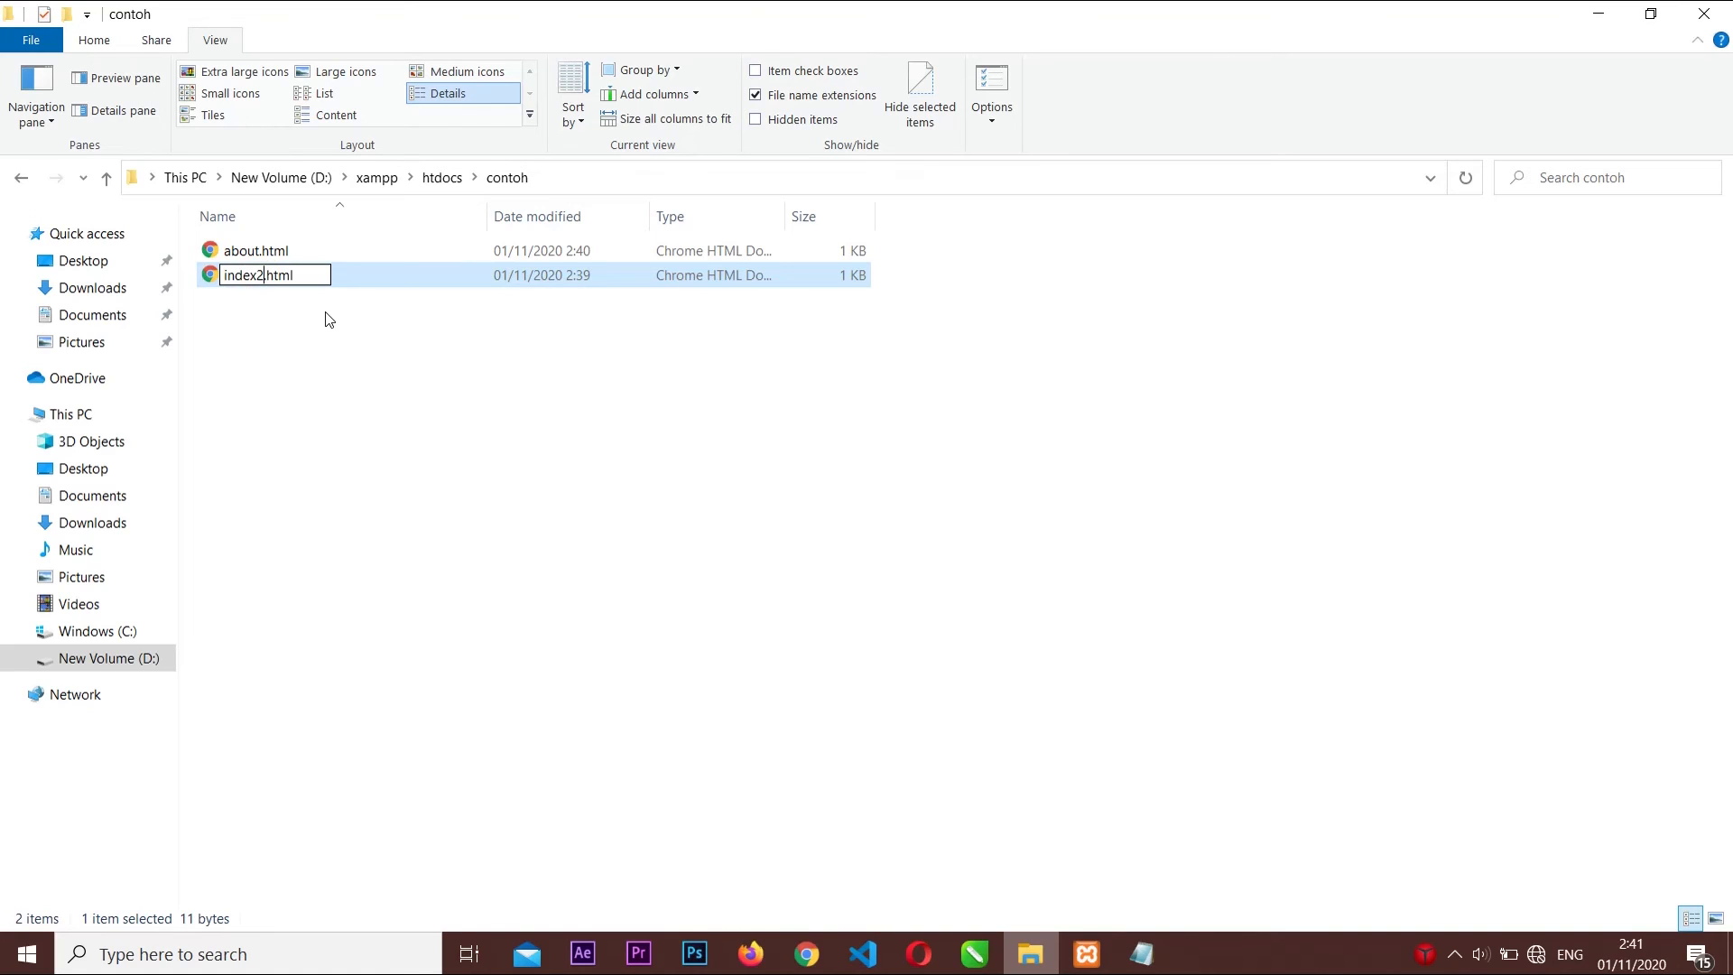
{"action": "key", "text": "Return"}
{"action": "left_click", "coordinate": [380, 370]}
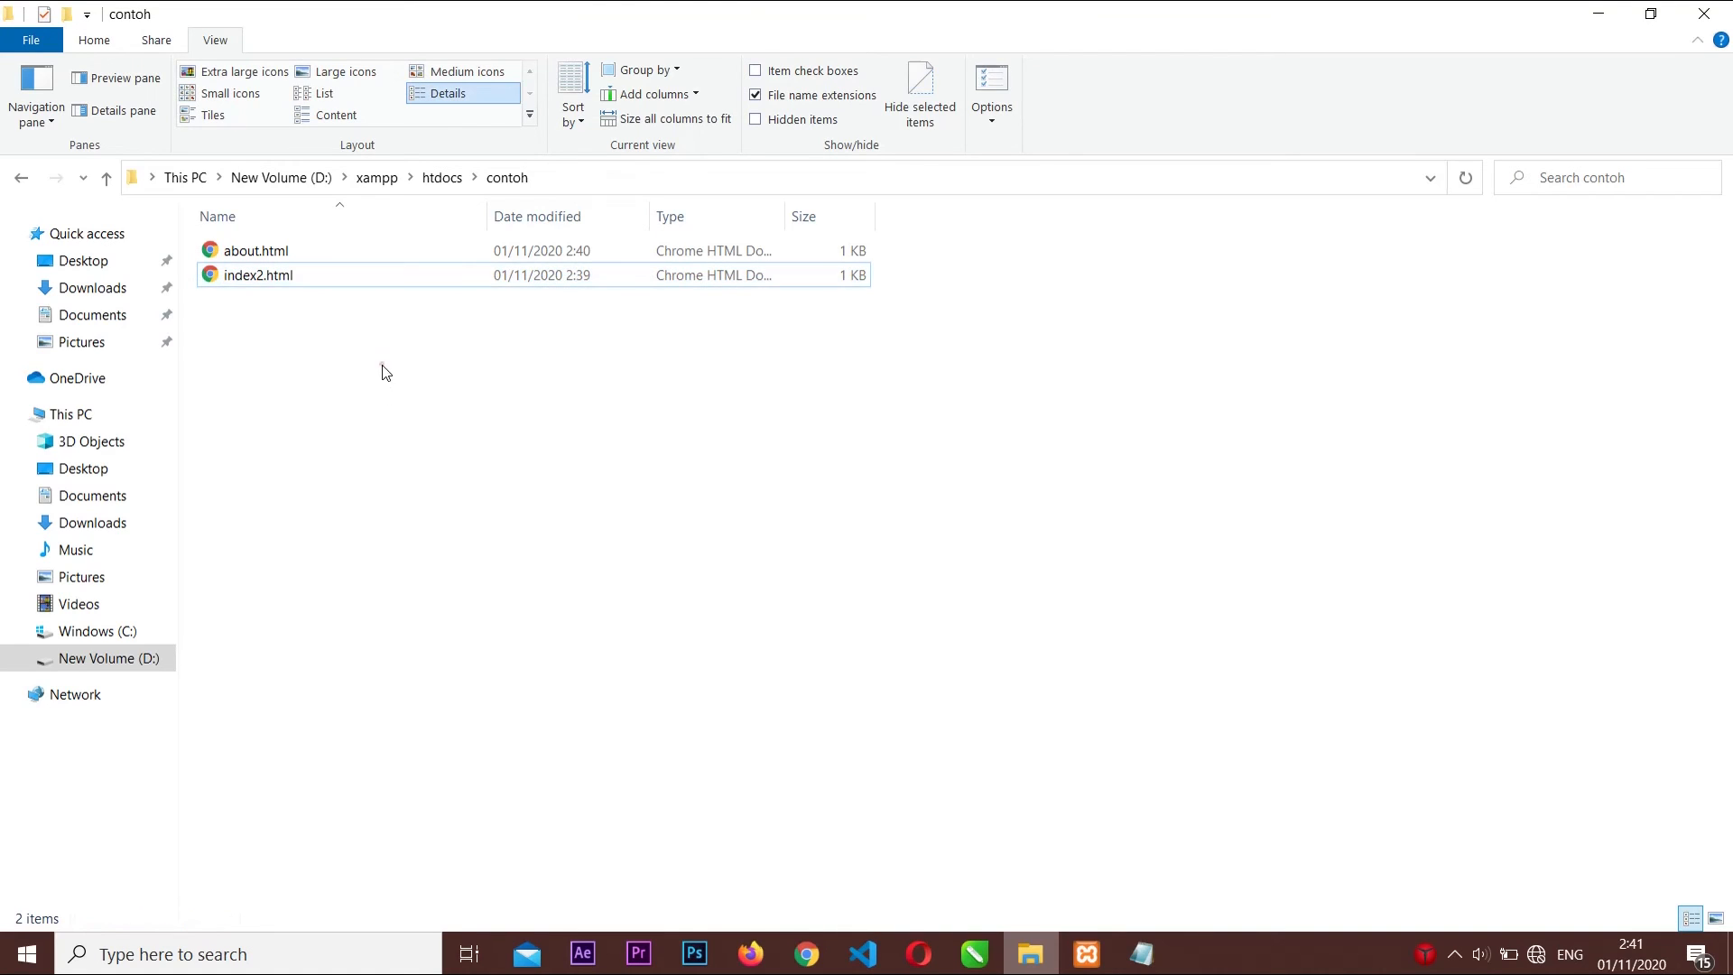
Load localhost/contoh/ in Firefox and open index2.html from the directory listing
{"action": "left_click", "coordinate": [750, 954]}
{"action": "left_click", "coordinate": [434, 61]}
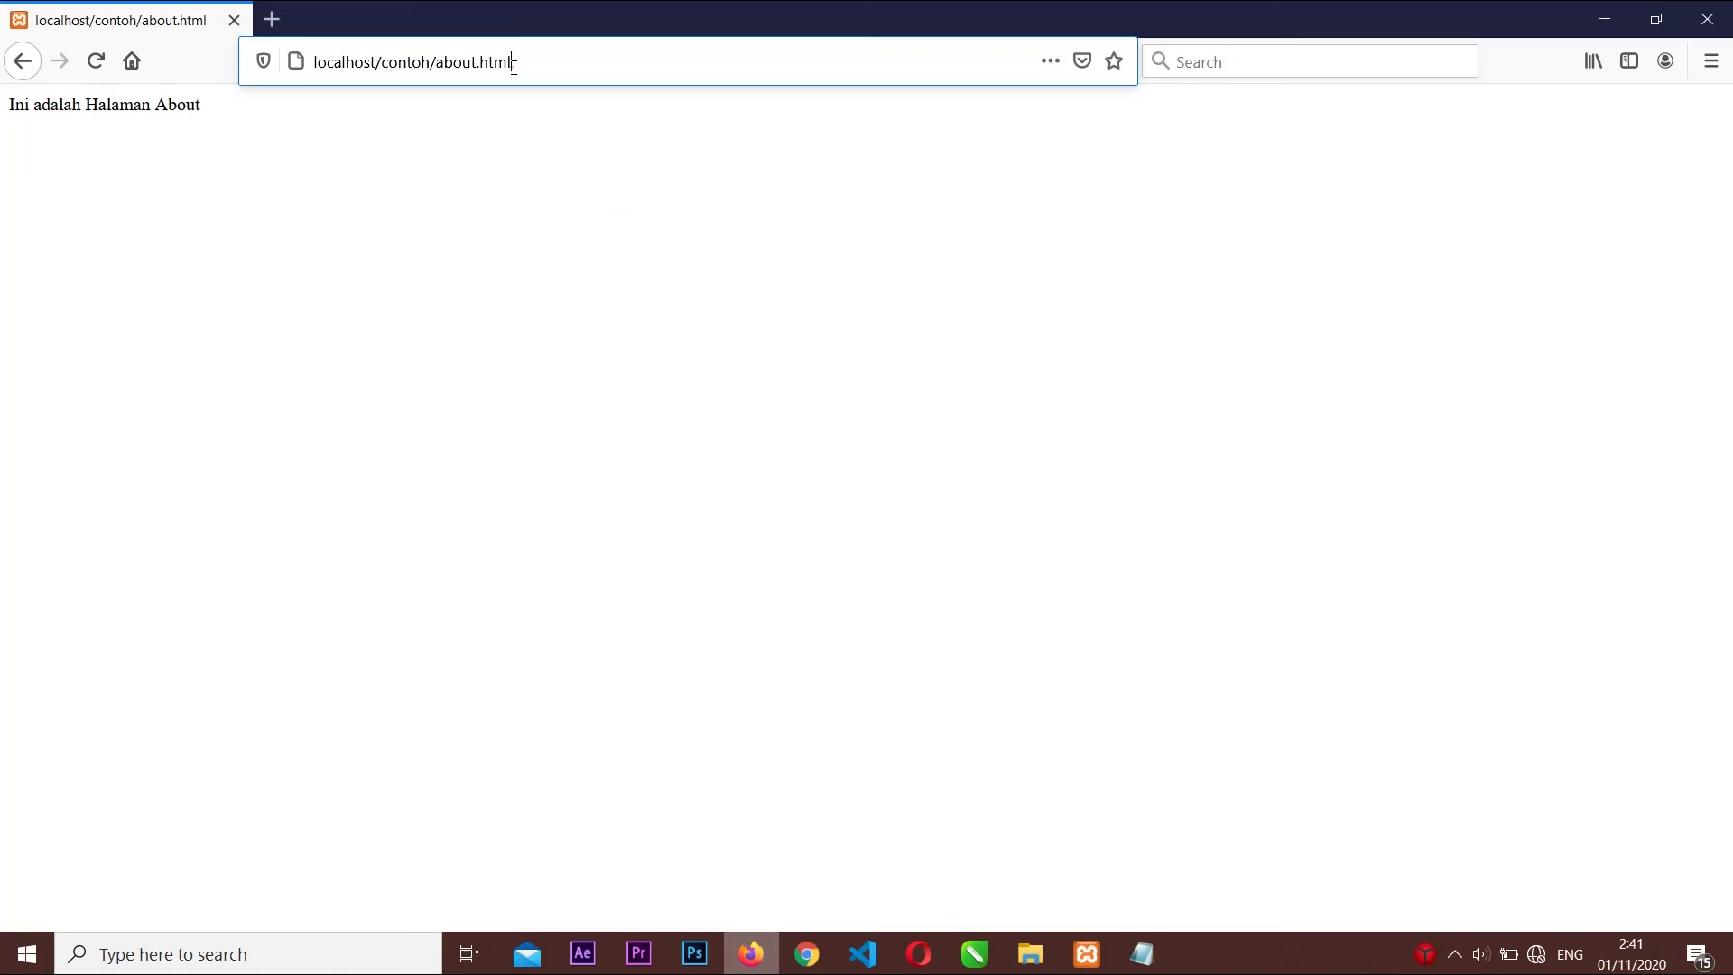
{"action": "left_click", "coordinate": [434, 62]}
{"action": "left_click_drag", "start_coordinate": [435, 61], "coordinate": [636, 68]}
{"action": "key", "text": "BackSpace"}
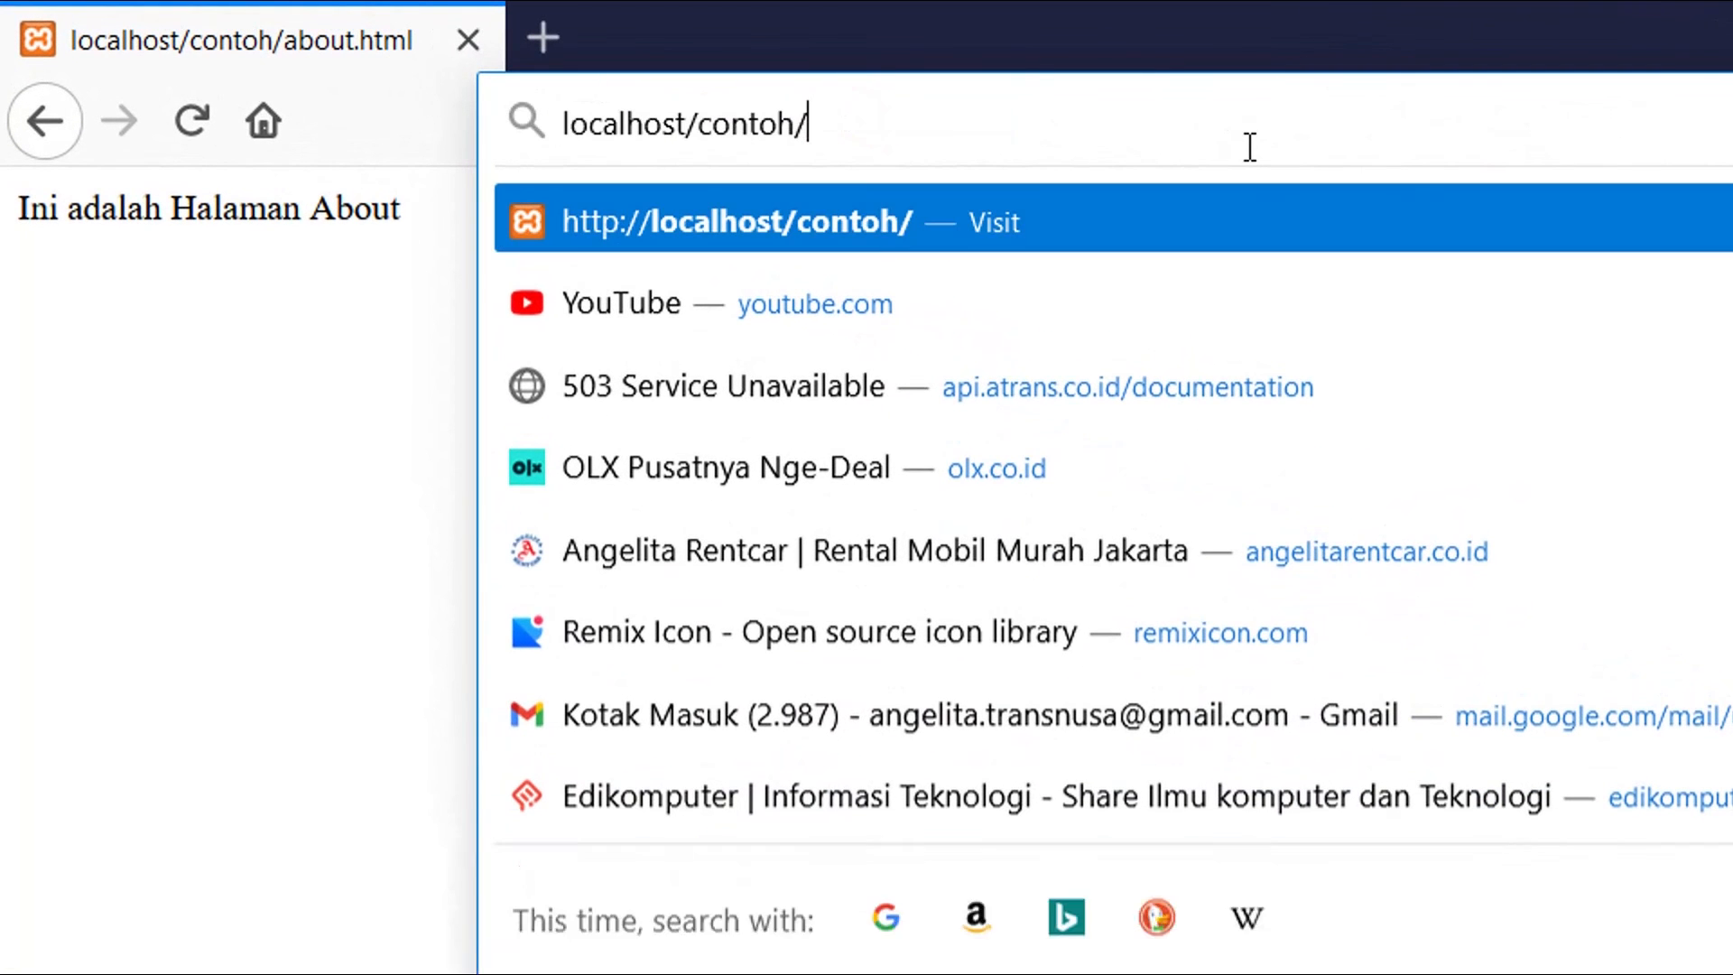
{"action": "key", "text": "Return"}
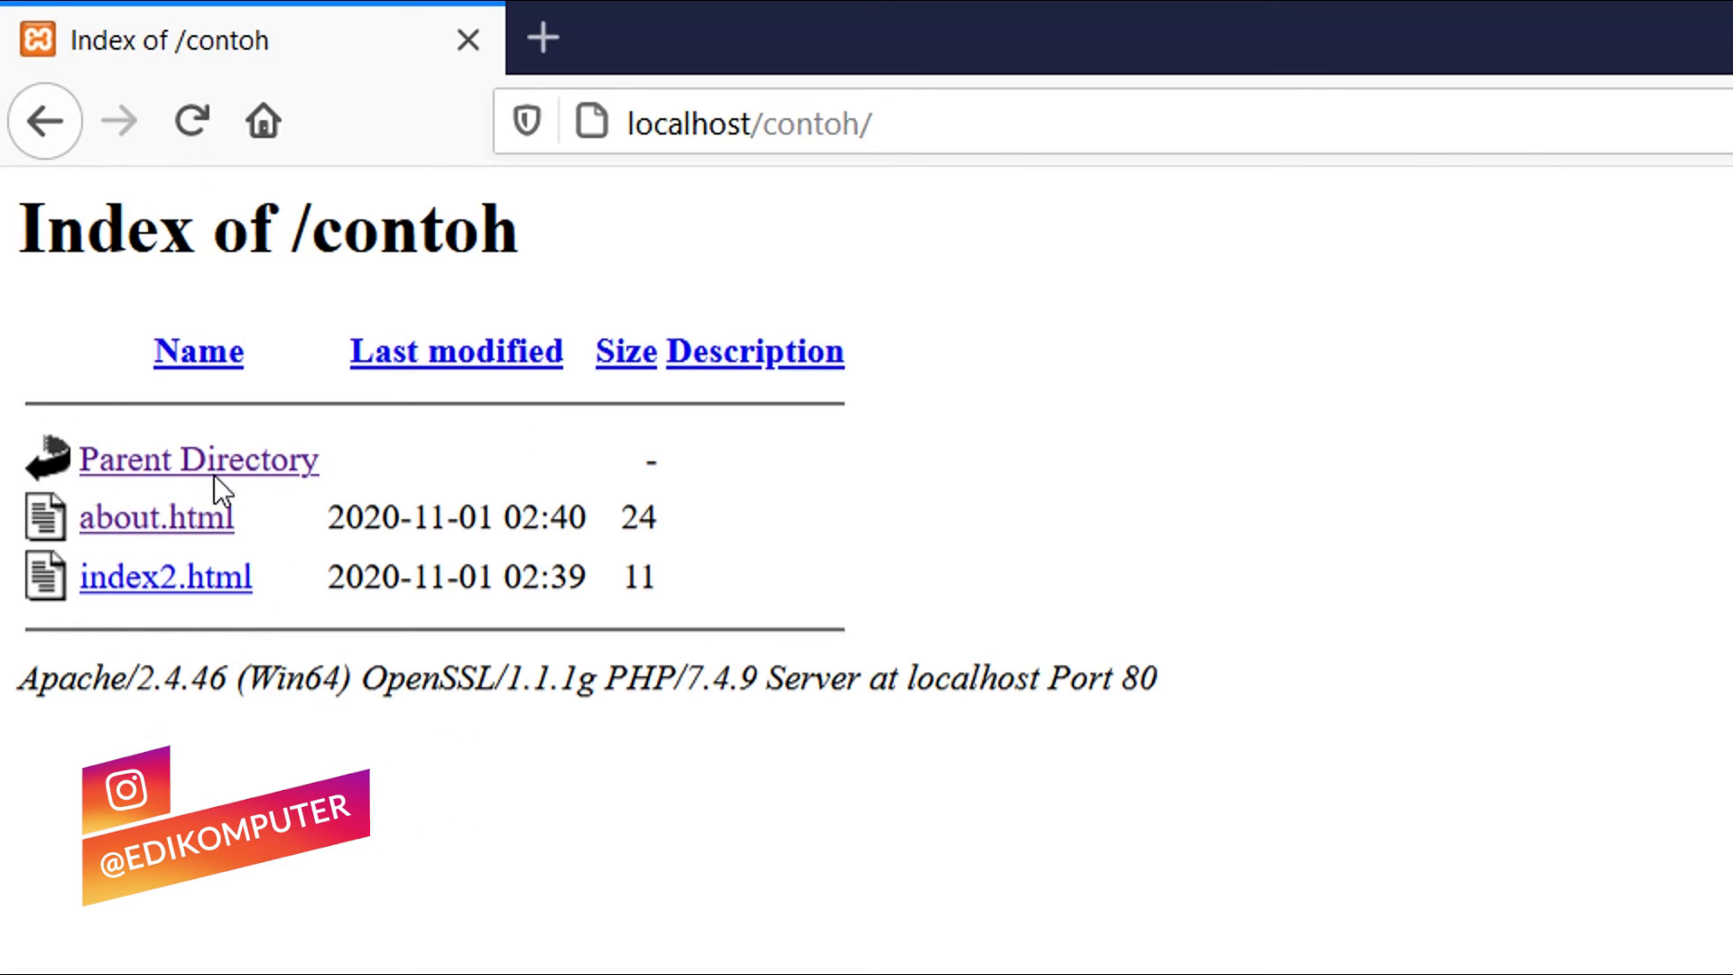
{"action": "left_click", "coordinate": [170, 583]}
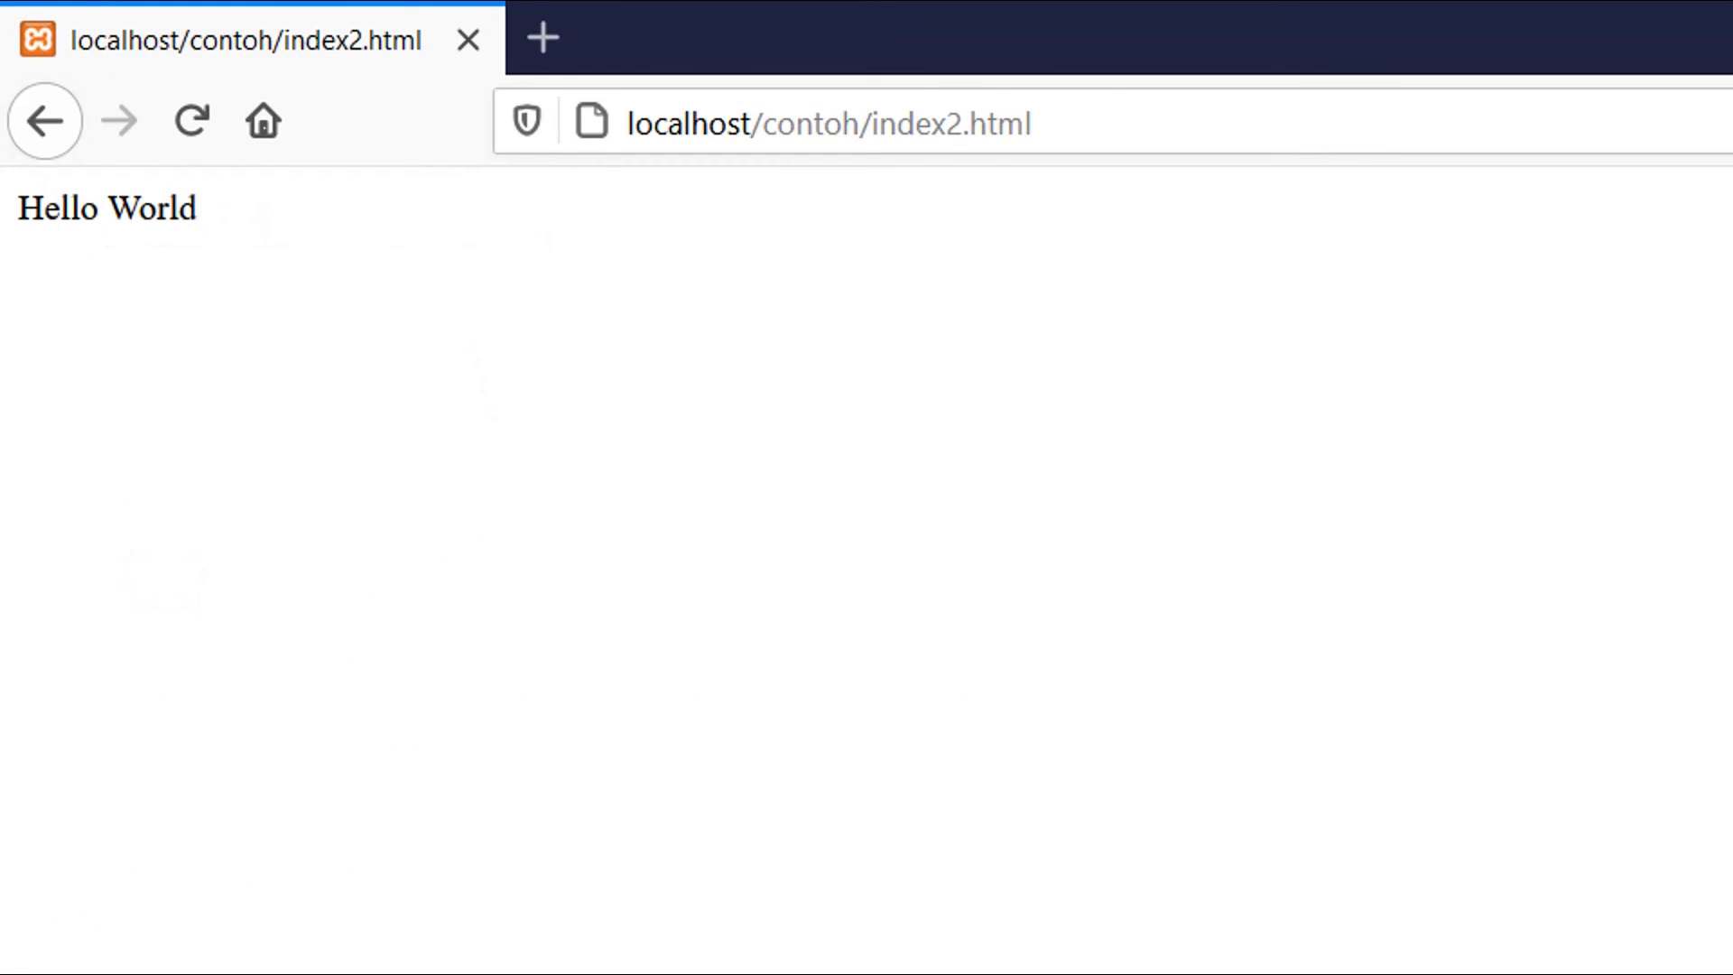
Switch to File Explorer and rename index2.html in the contoh folder back to index.html
{"action": "key", "text": "alt+Tab"}
{"action": "right_click", "coordinate": [554, 573]}
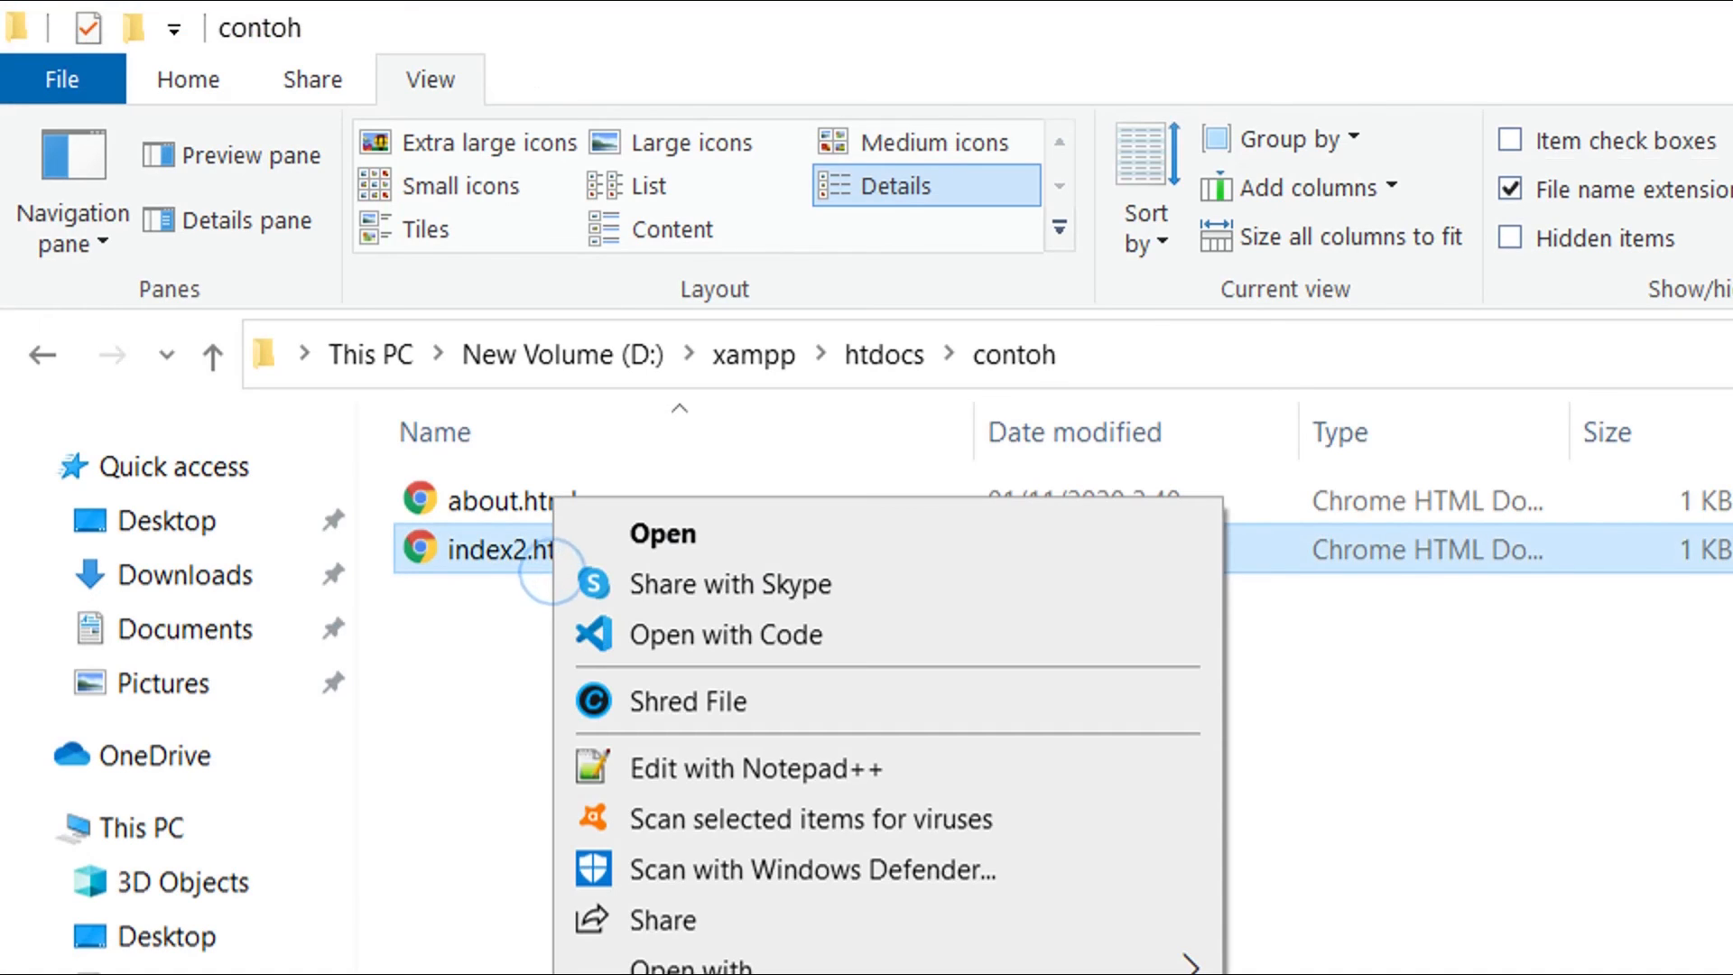
{"action": "key", "text": "m"}
{"action": "left_click", "coordinate": [528, 549]}
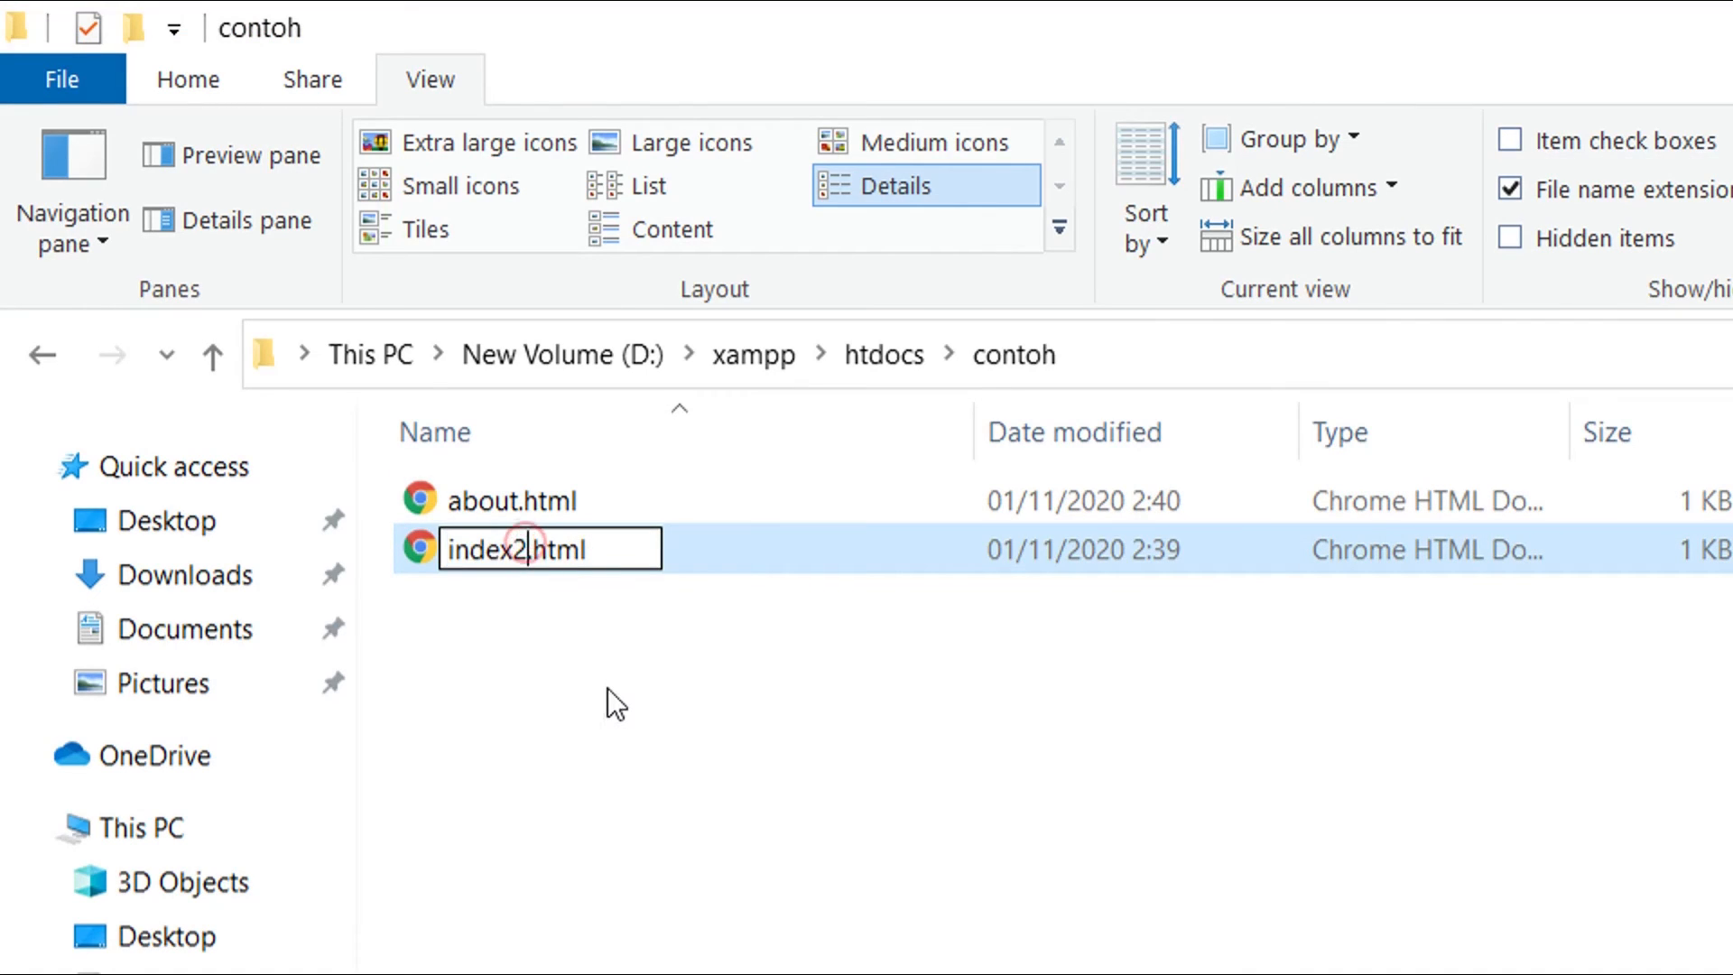
{"action": "key", "text": "BackSpace"}
{"action": "key", "text": "Return"}
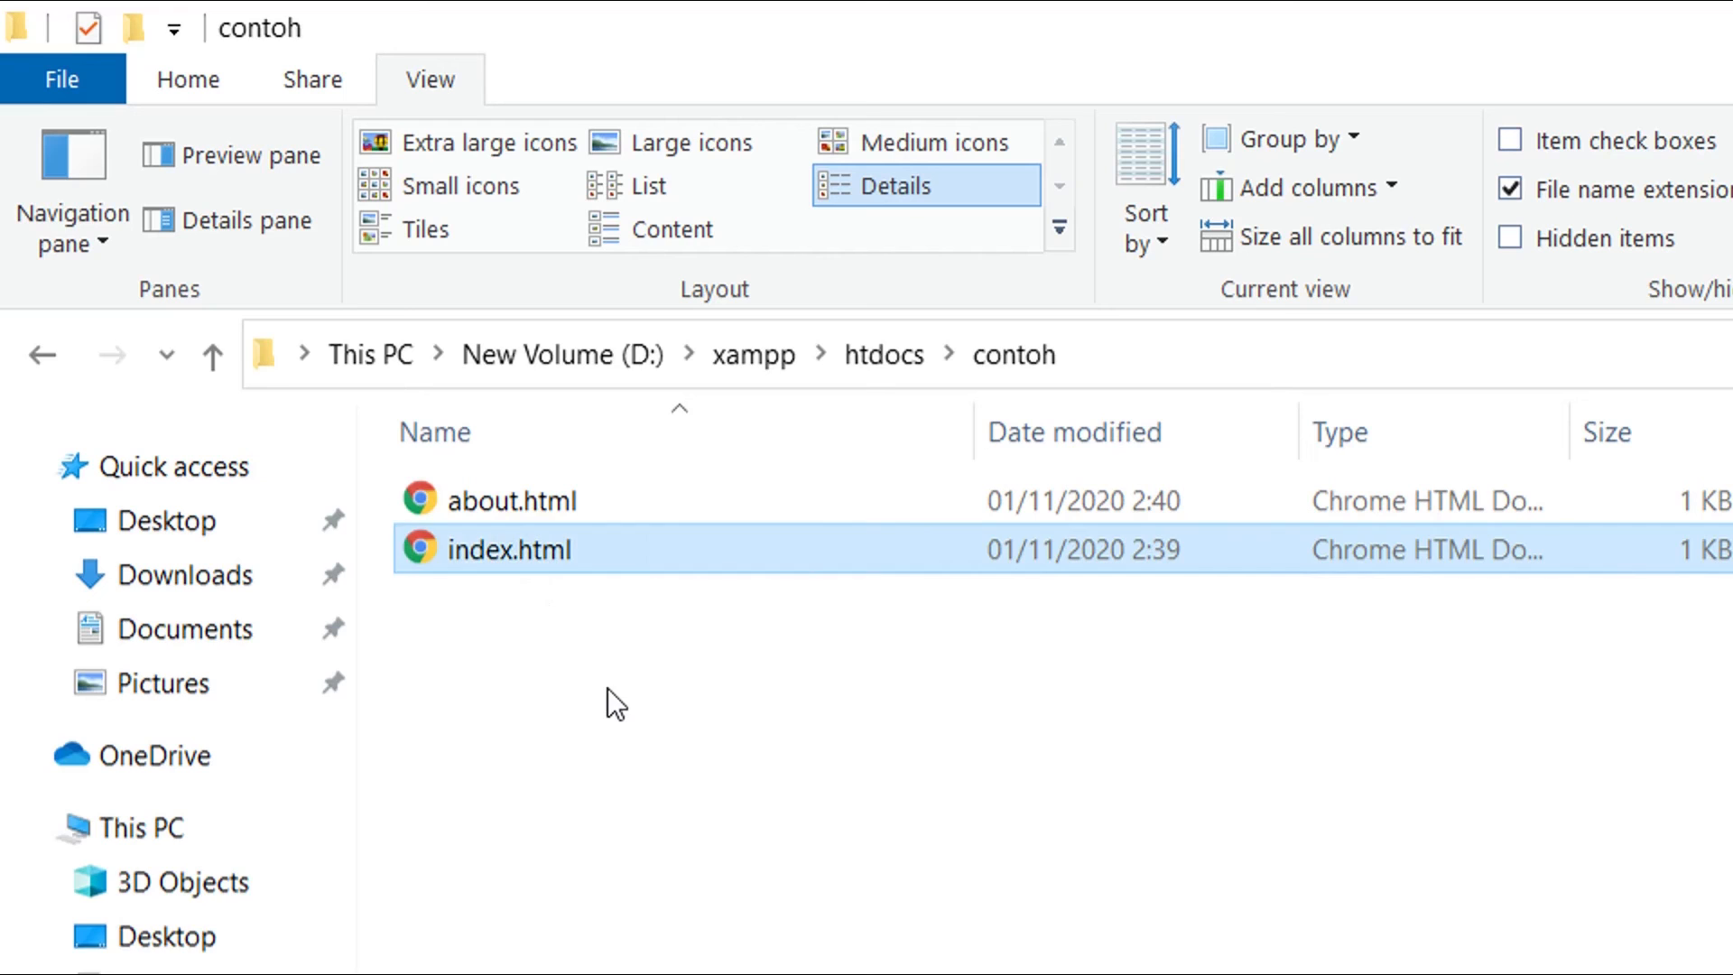
Switch to Firefox and load localhost/contoh without a file name to check the default page
{"action": "key", "text": "alt+Tab"}
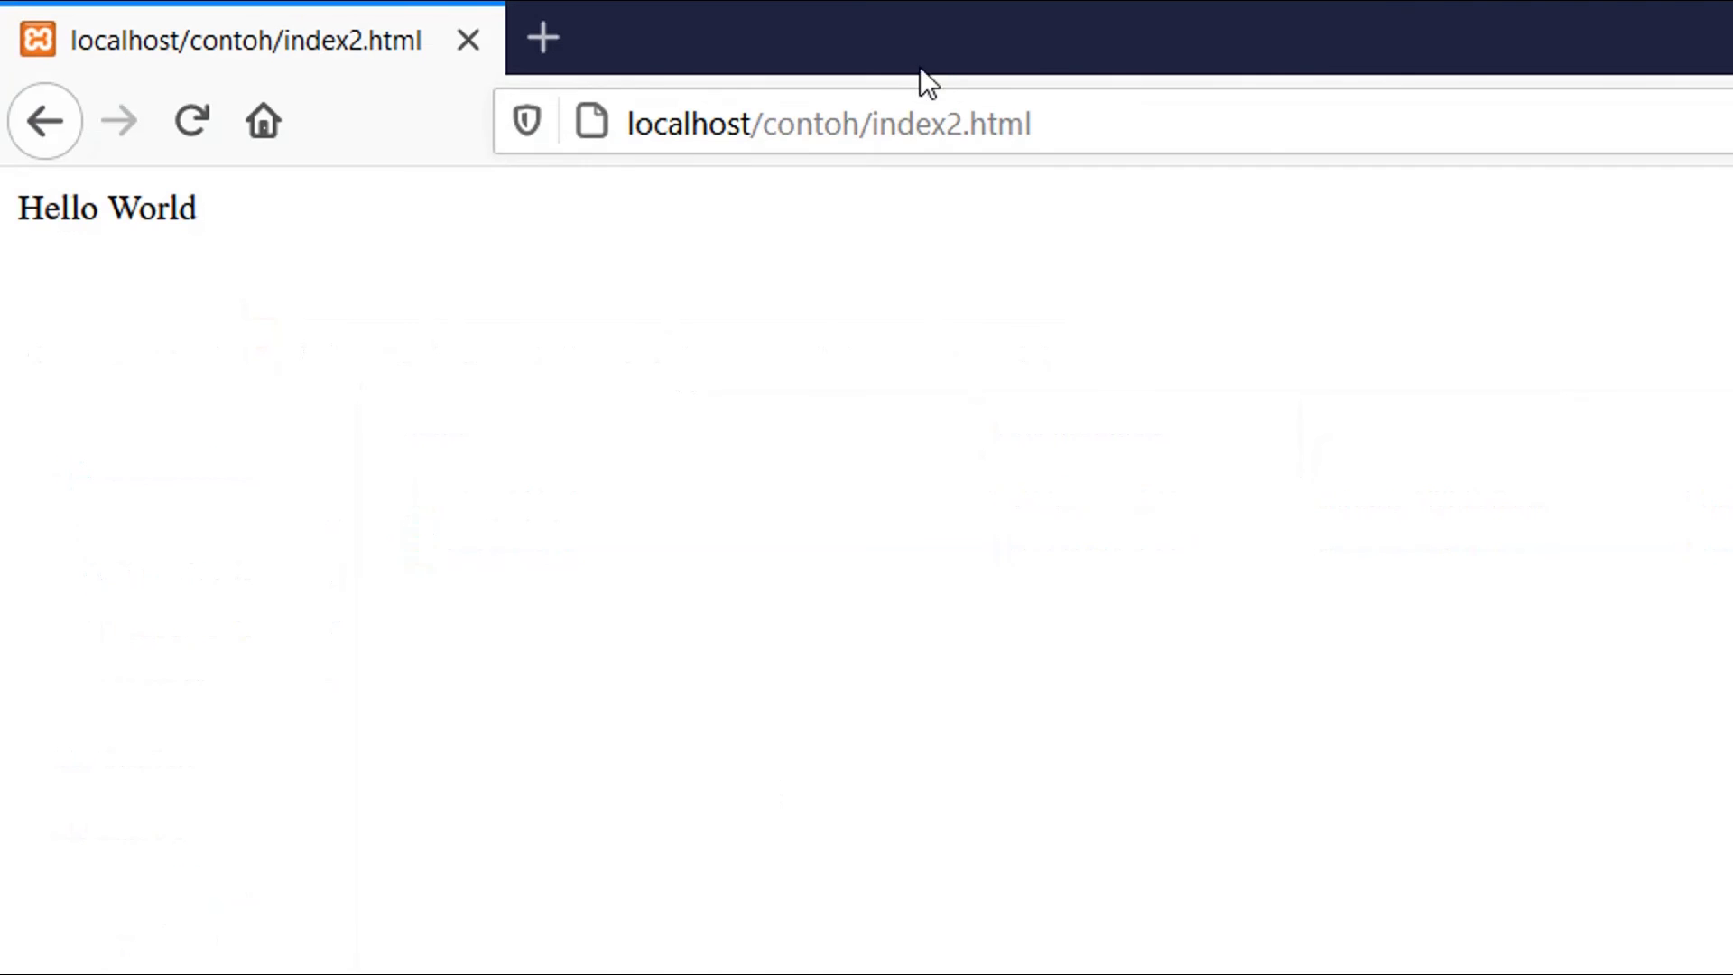
{"action": "left_click_drag", "start_coordinate": [863, 115], "coordinate": [1354, 159]}
{"action": "key", "text": "BackSpace"}
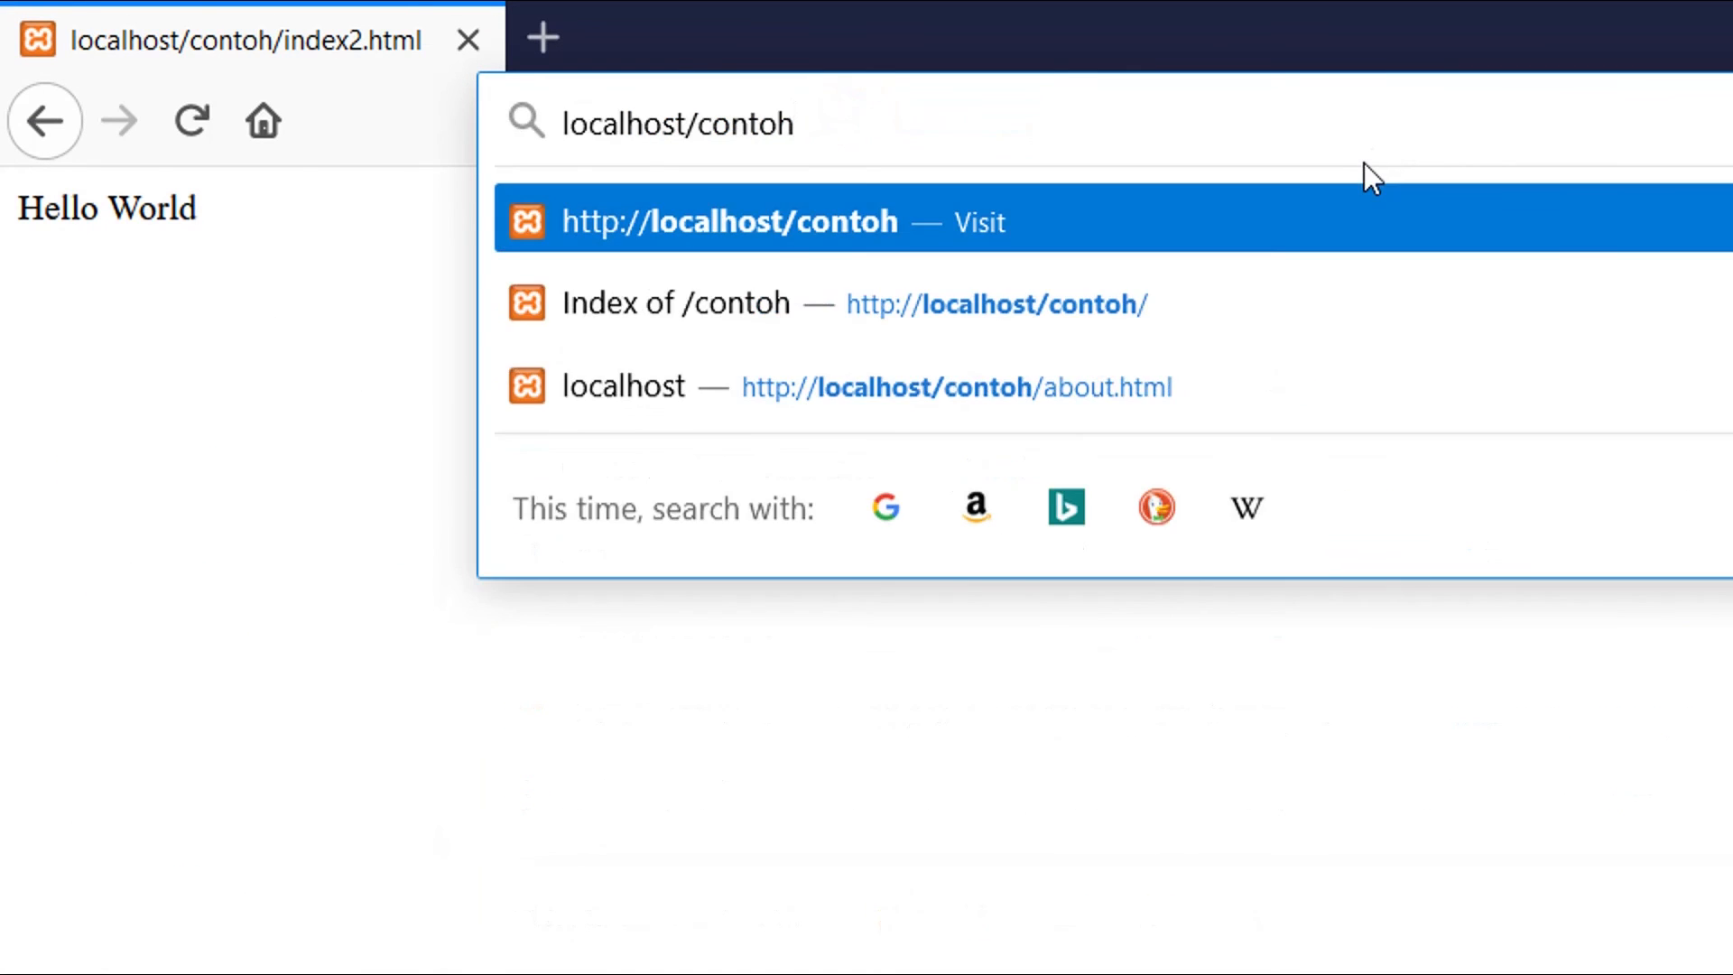
{"action": "key", "text": "Return"}
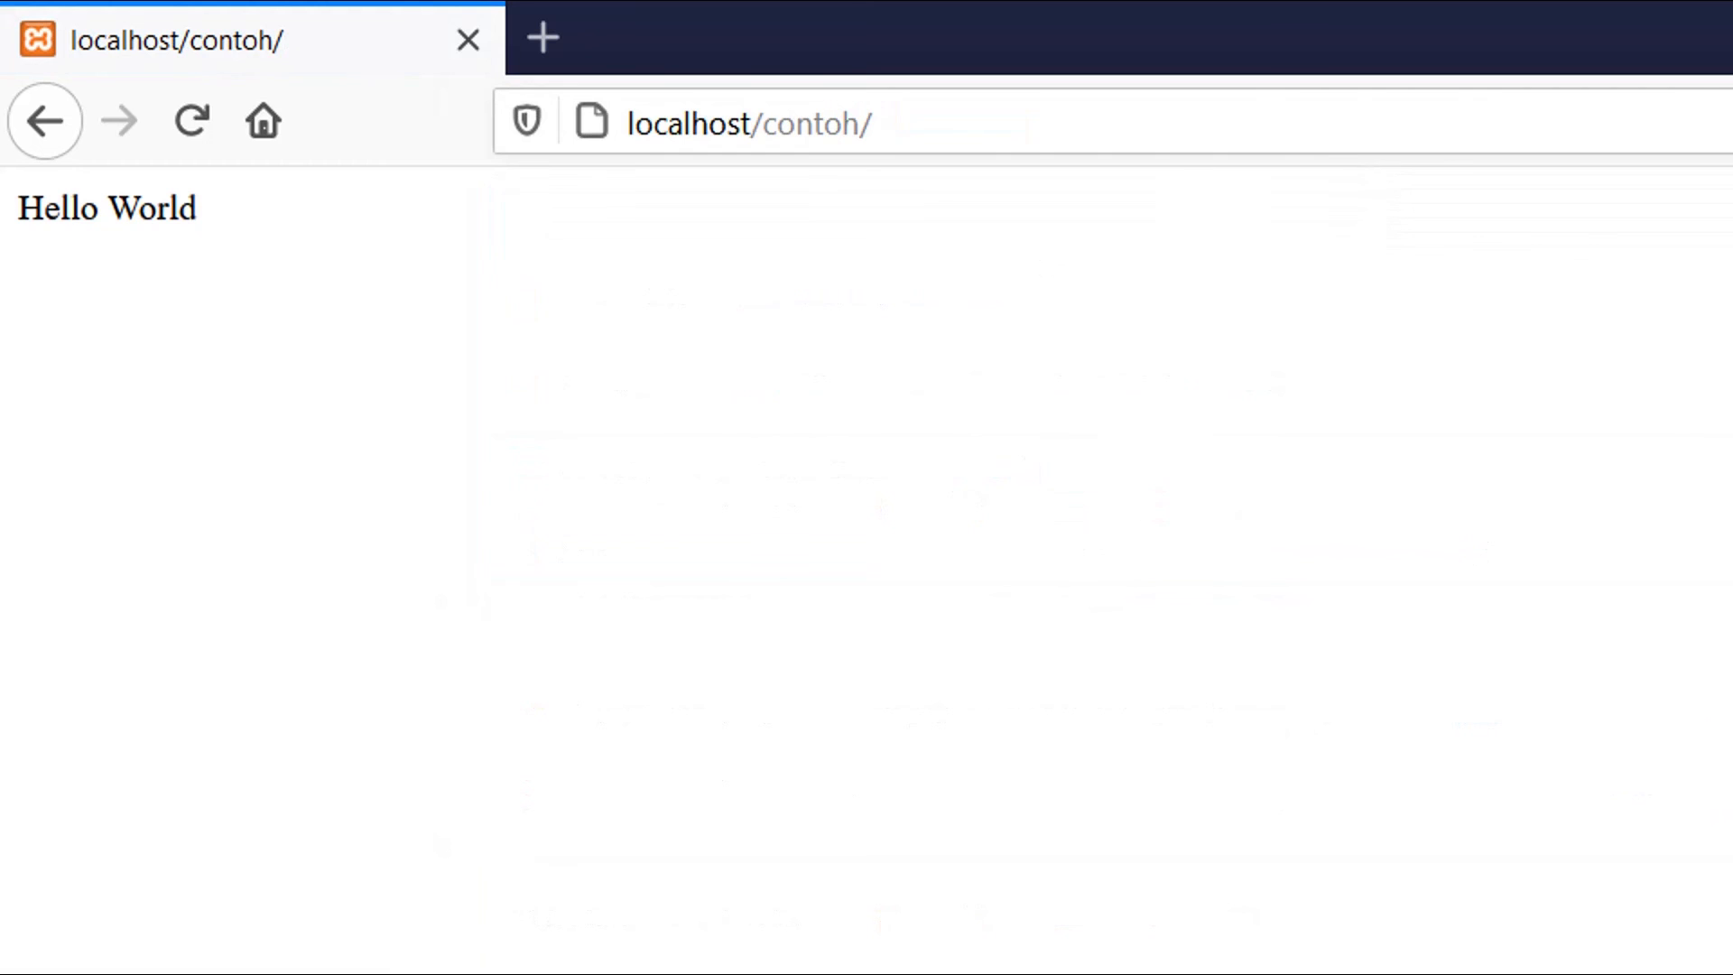